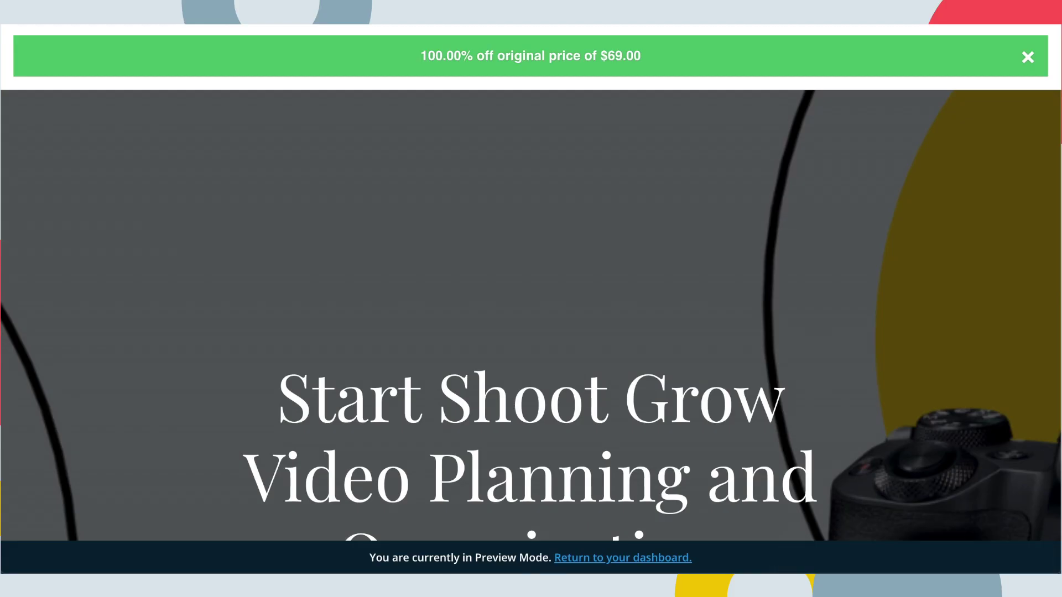
Expand the curriculum chapter "PART 2: How I Use These Videos to Plan Months of Content" and look over its lessons
scroll(447, 293, down, 5)
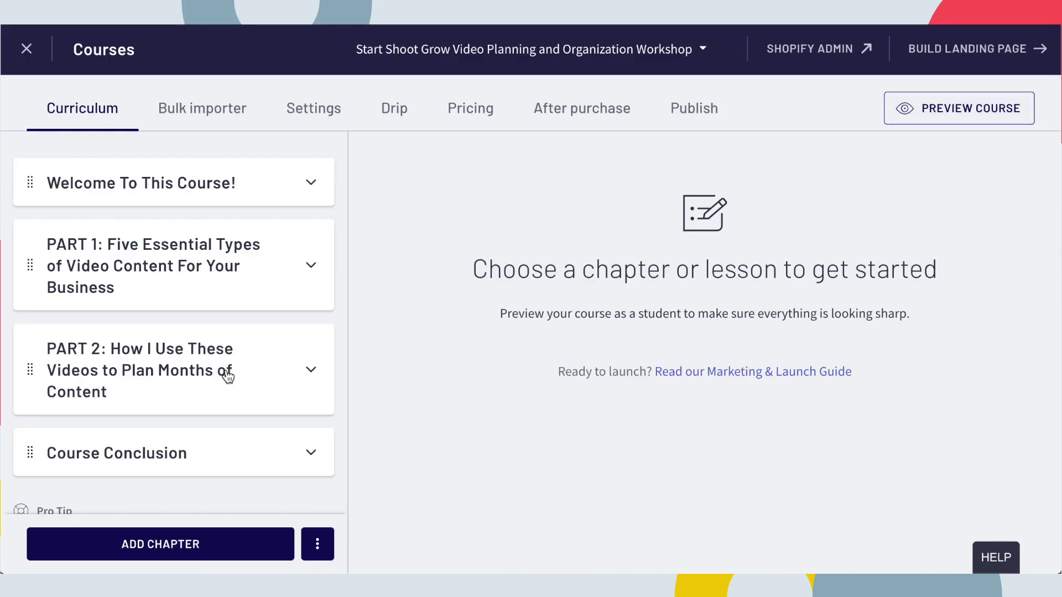
scroll(238, 372, down, 1)
click(311, 368)
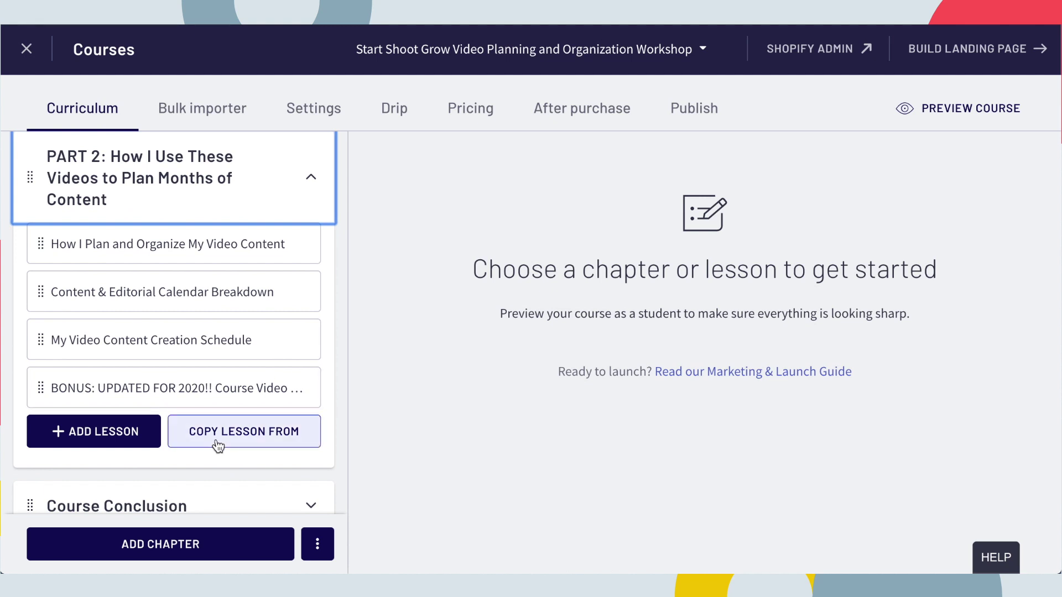
scroll(225, 443, up, 3)
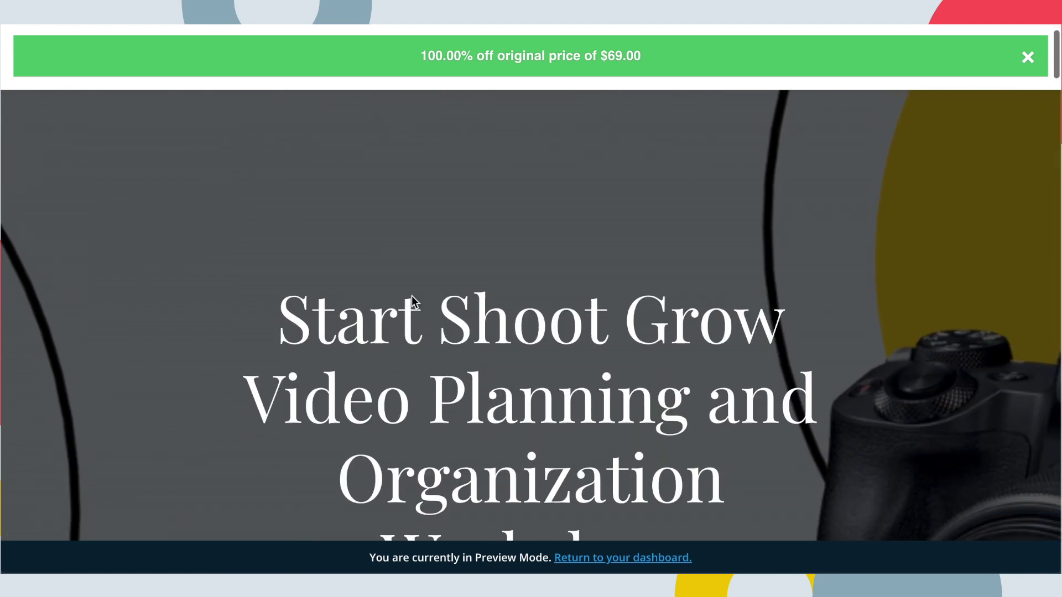
Look over the workshop's landing page preview from the headline to the "Online Course Creator, Digital Product Maker" section
scroll(412, 295, down, 2)
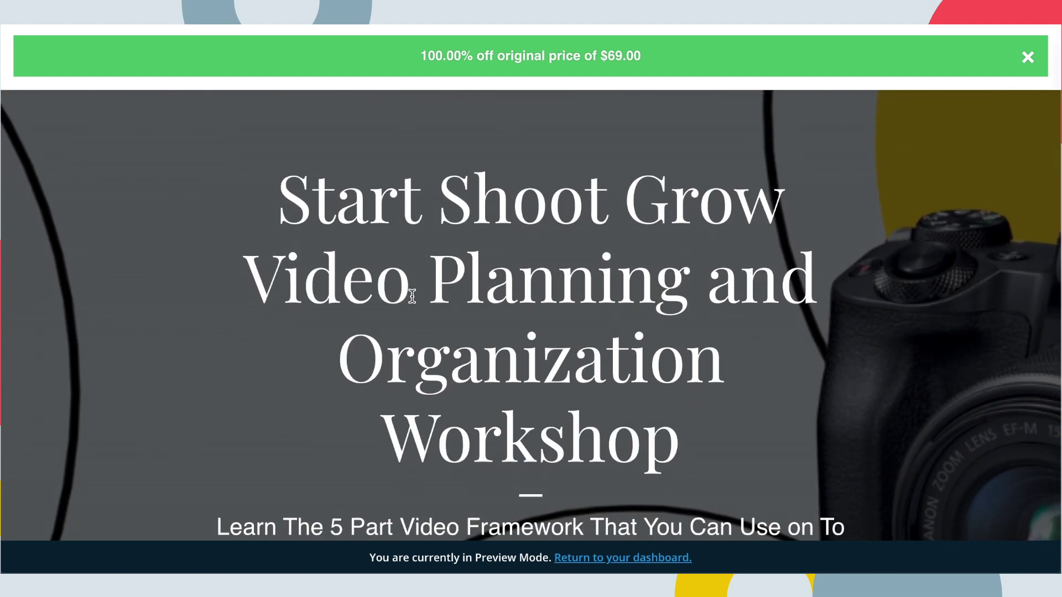
scroll(412, 296, down, 5)
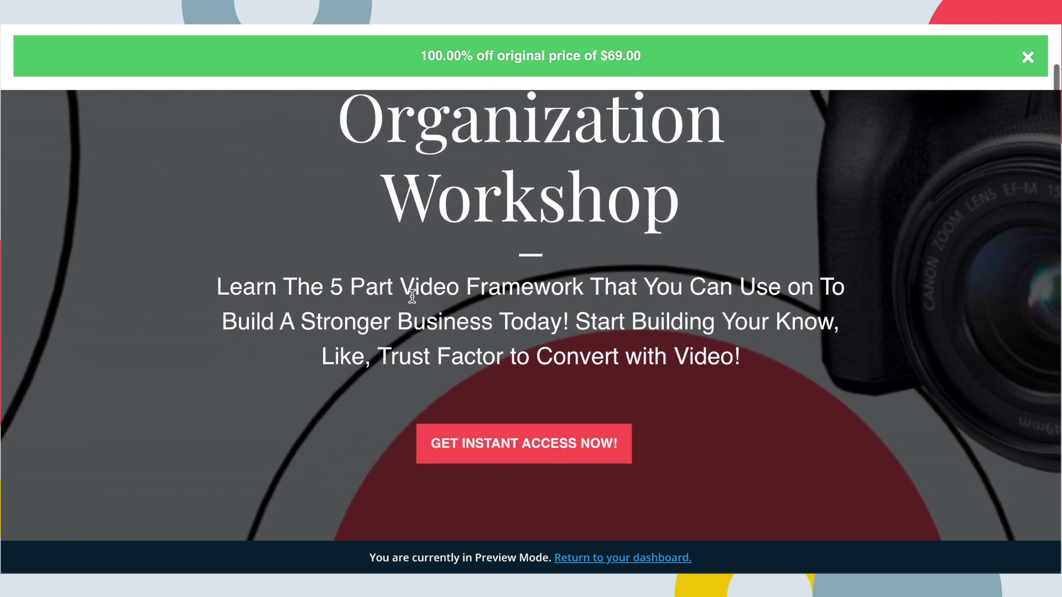
scroll(412, 296, down, 5)
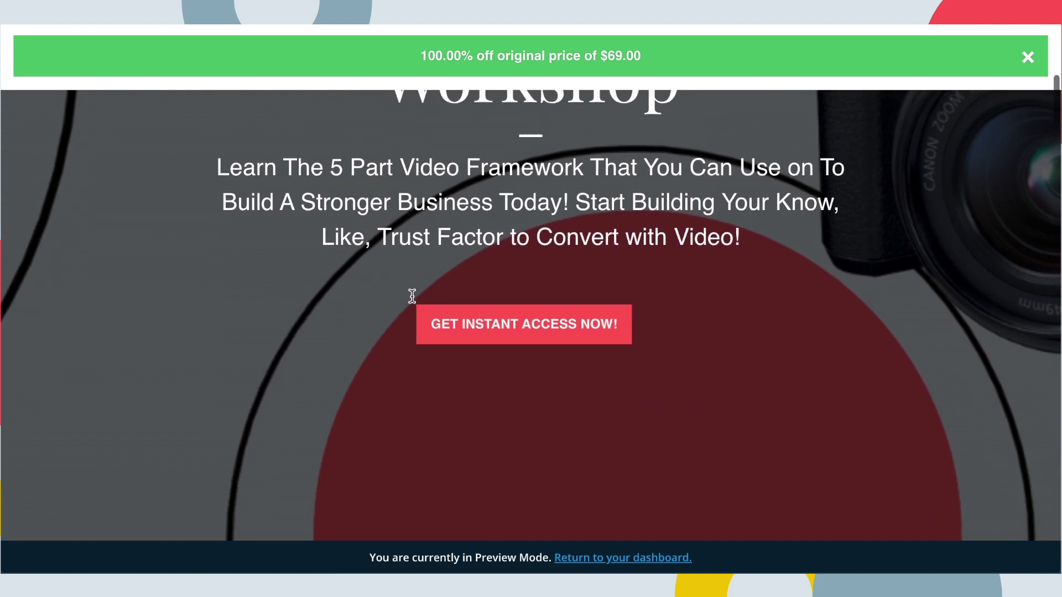
scroll(412, 296, down, 4)
scroll(412, 296, up, 5)
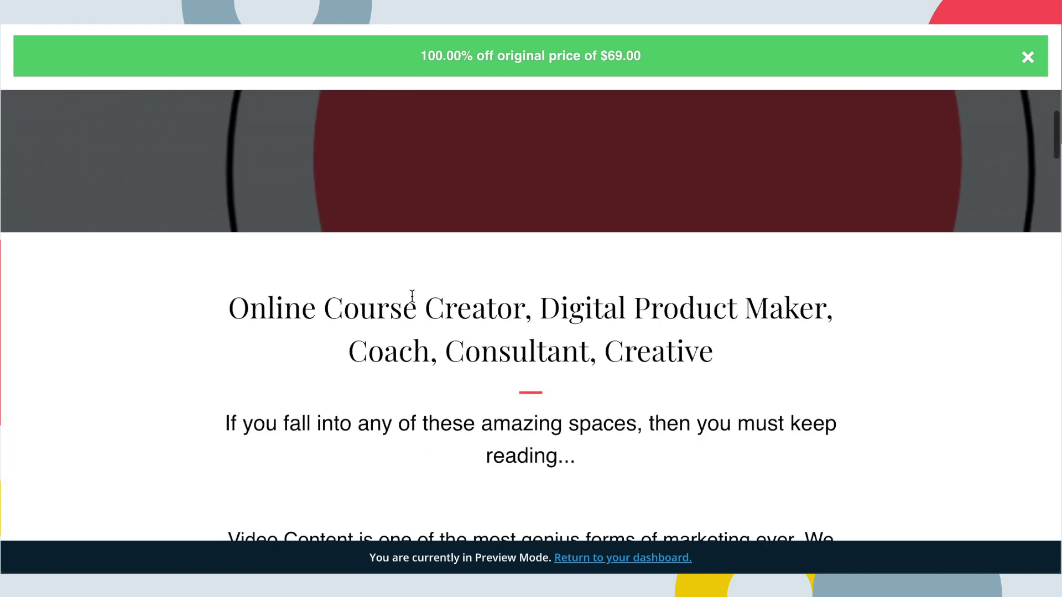
scroll(412, 296, up, 3)
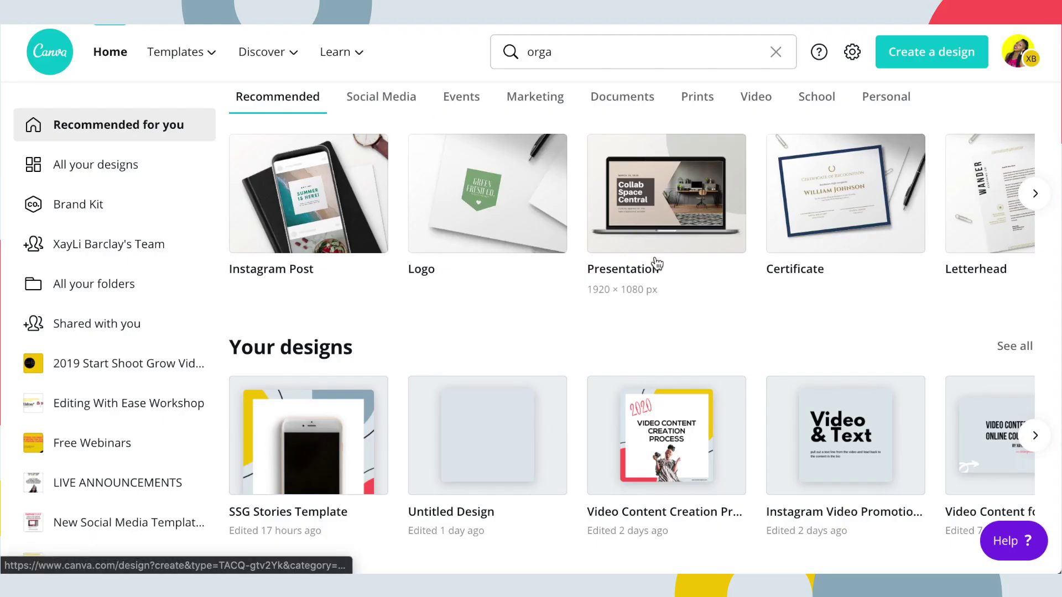
Read through the "BONUS: UPDATED FOR 2020!! Course Video Equipment Guide" PDF lesson under PART 2 in the course preview
scroll(655, 263, up, 2)
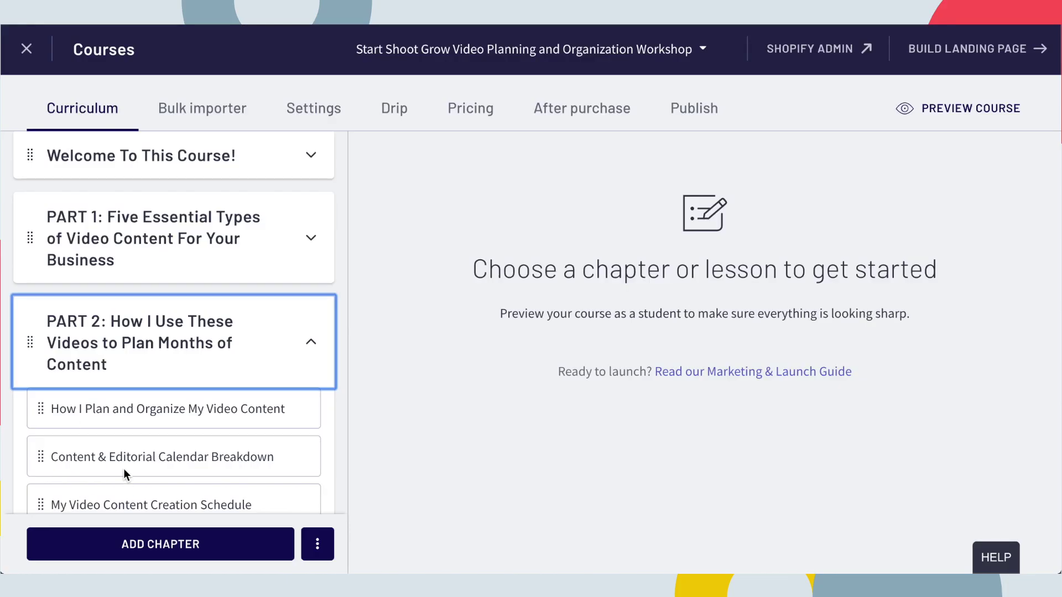
scroll(124, 469, down, 5)
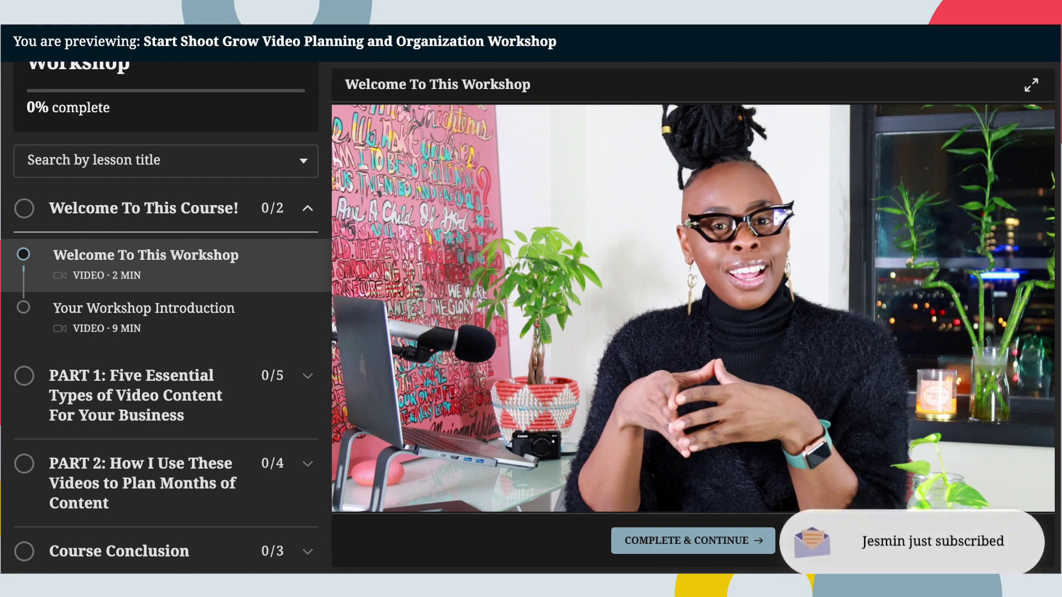
scroll(26, 374, down, 1)
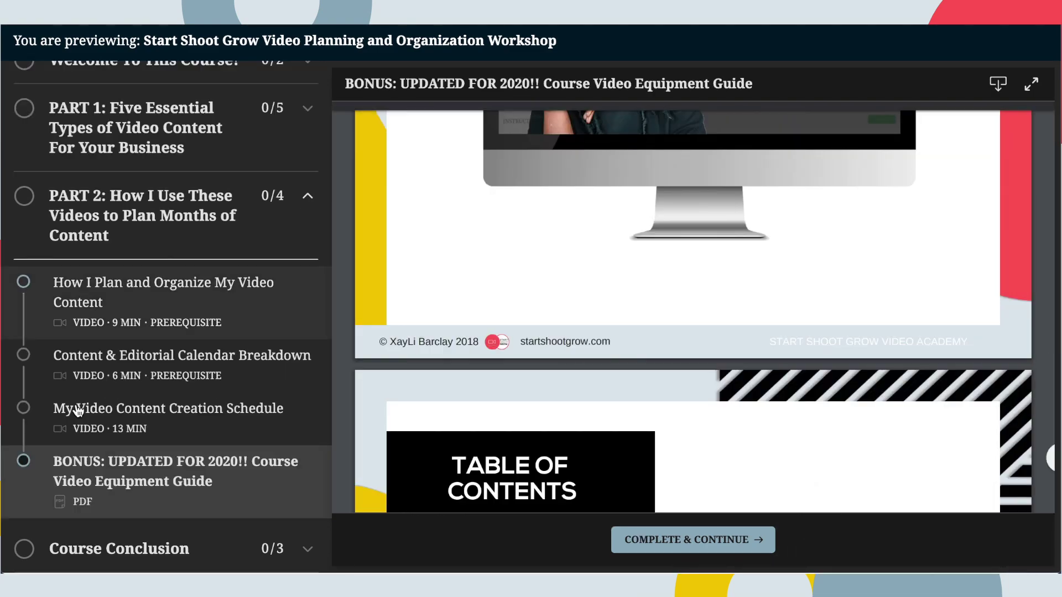
scroll(145, 417, down, 1)
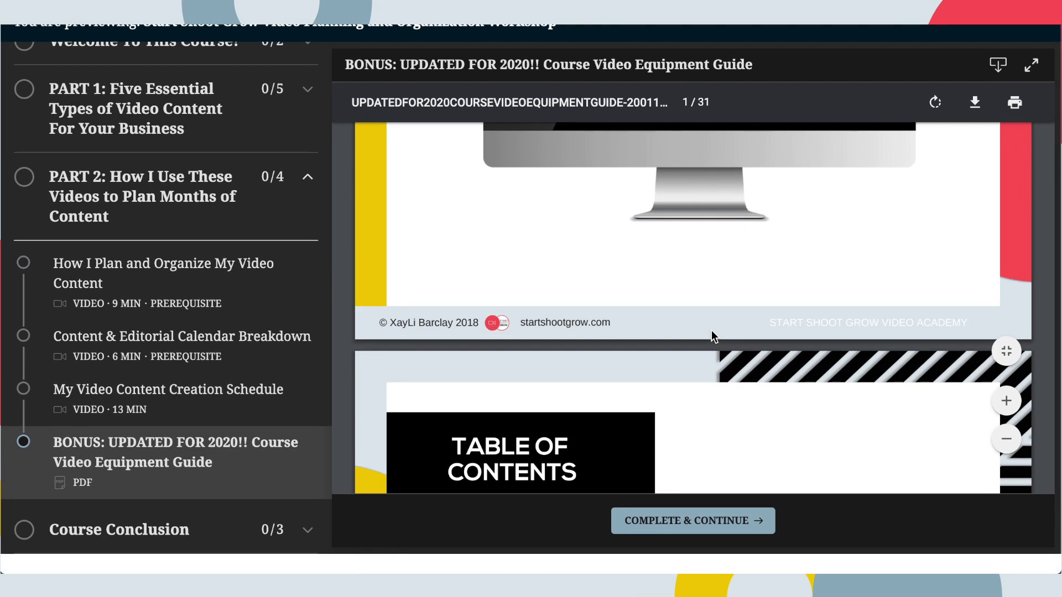
scroll(709, 331, down, 10)
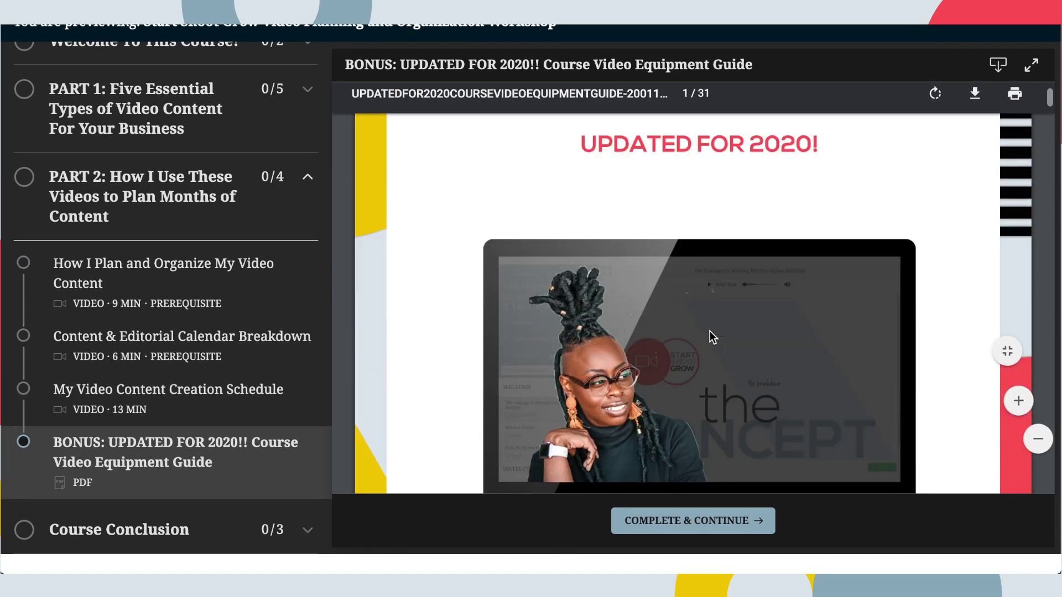
scroll(708, 334, down, 10)
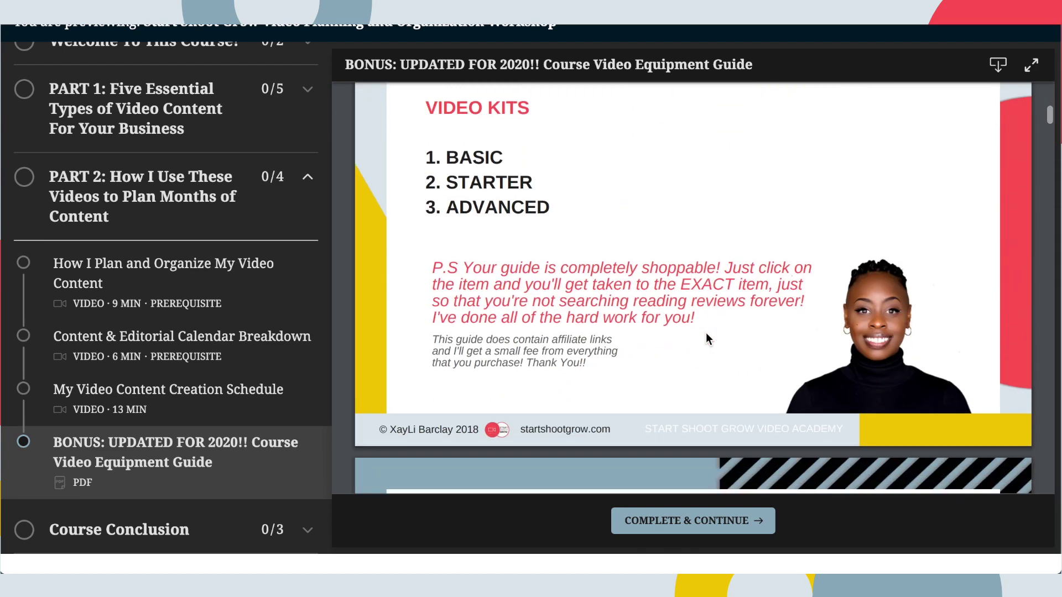
scroll(705, 334, down, 8)
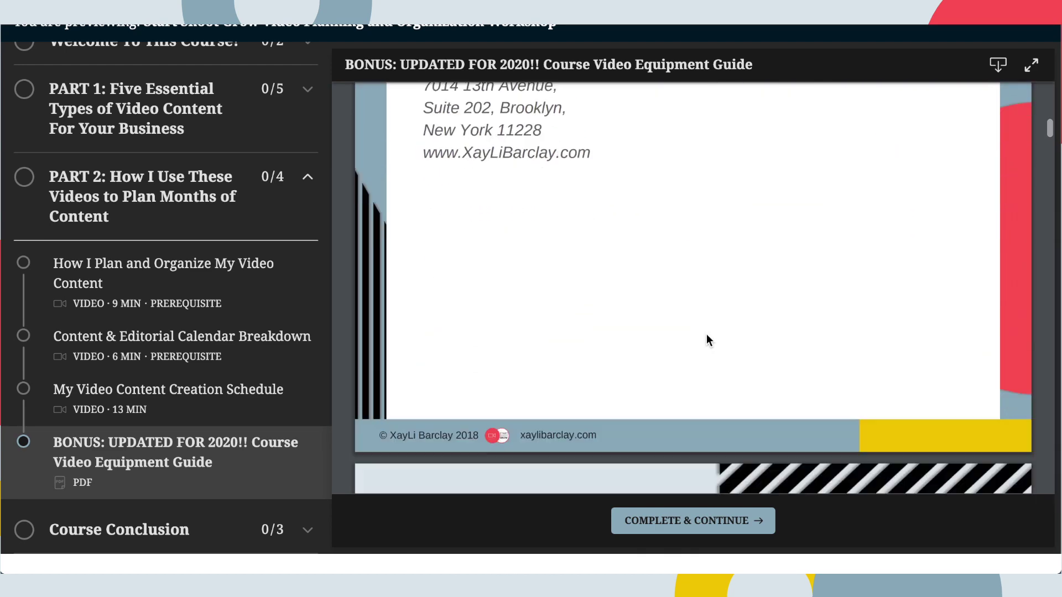
scroll(706, 335, down, 10)
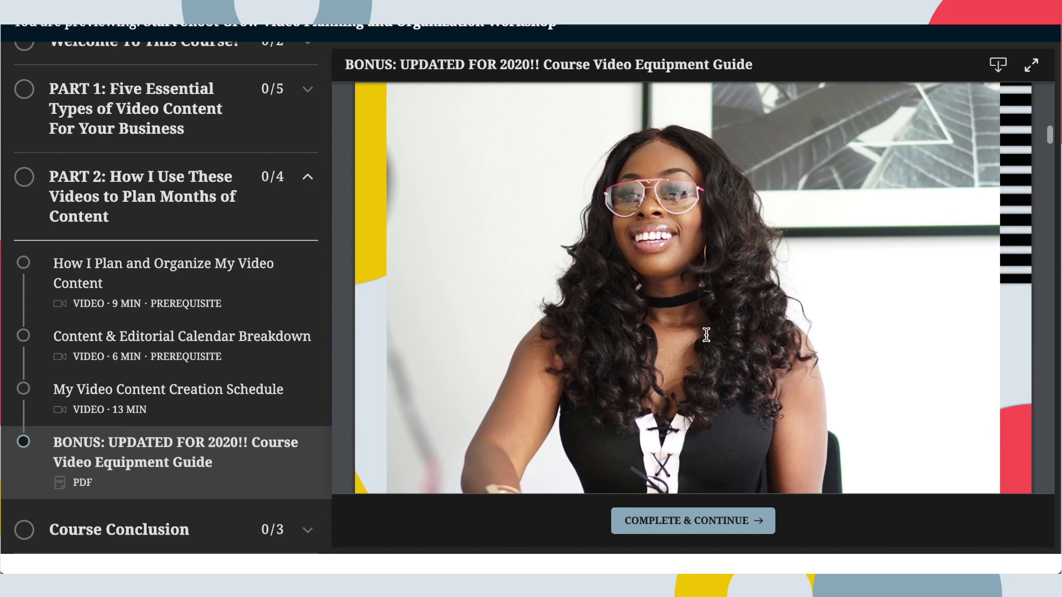
scroll(706, 336, down, 10)
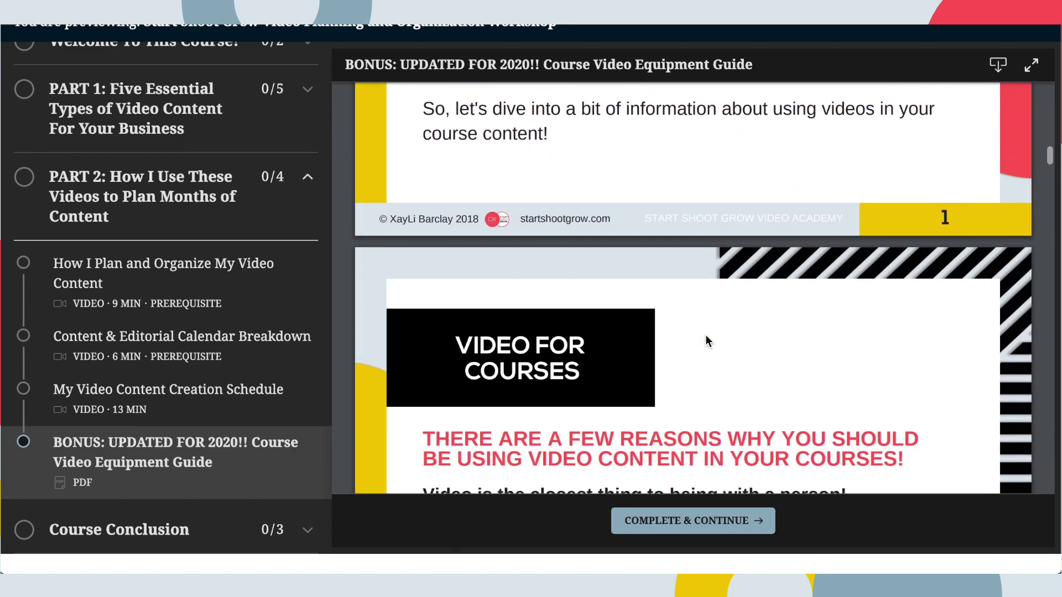
scroll(707, 340, down, 10)
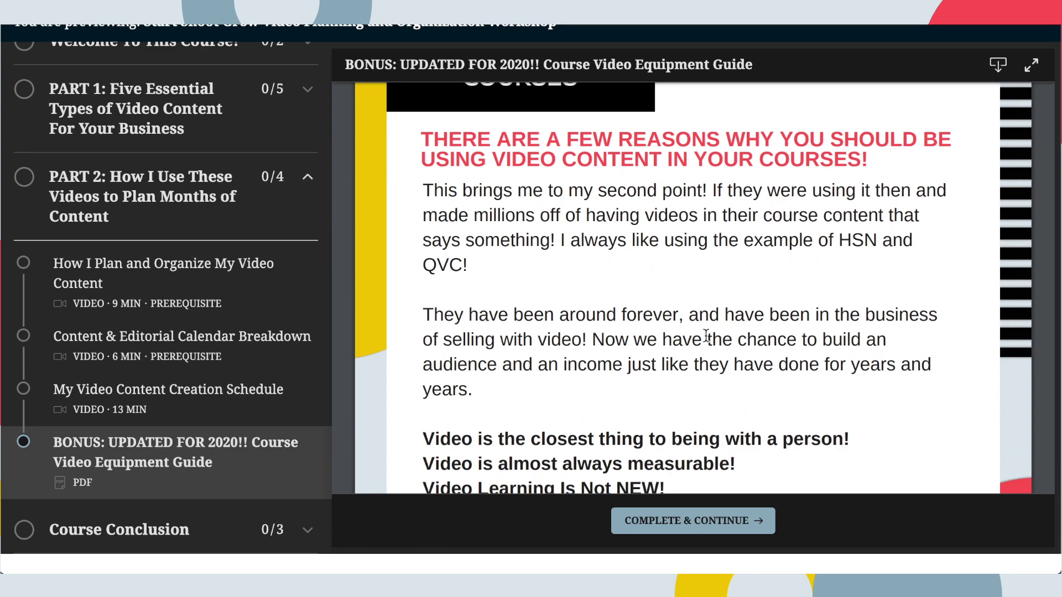
scroll(706, 336, down, 10)
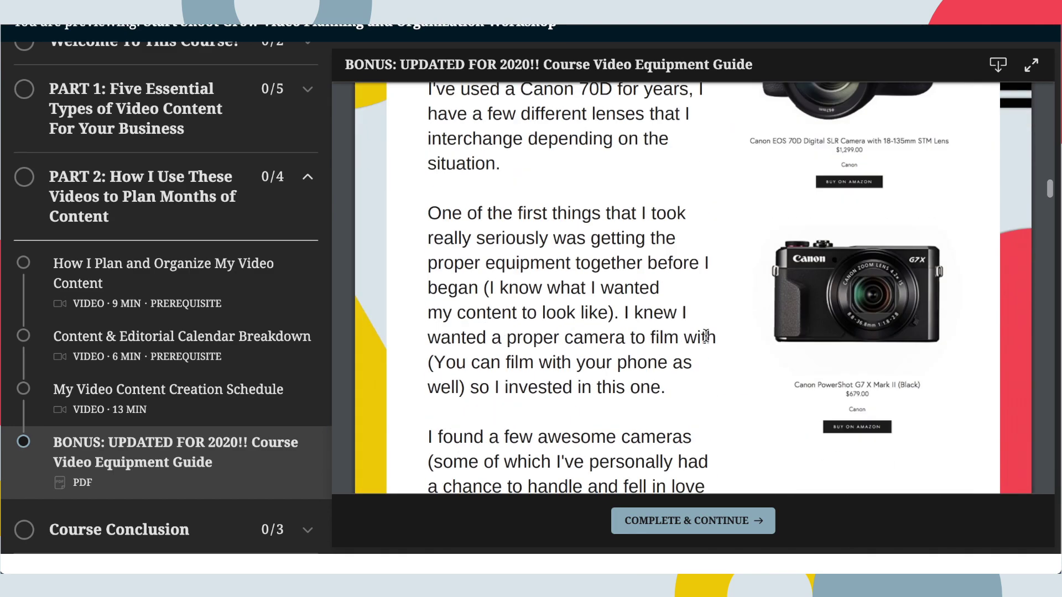
scroll(706, 336, down, 10)
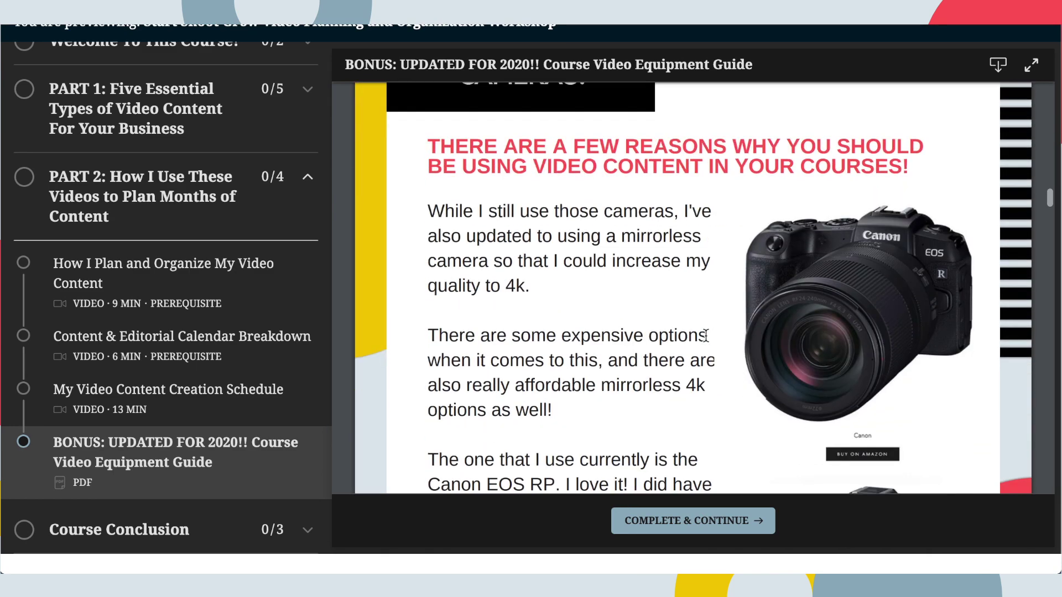
scroll(706, 336, down, 2)
scroll(706, 337, down, 15)
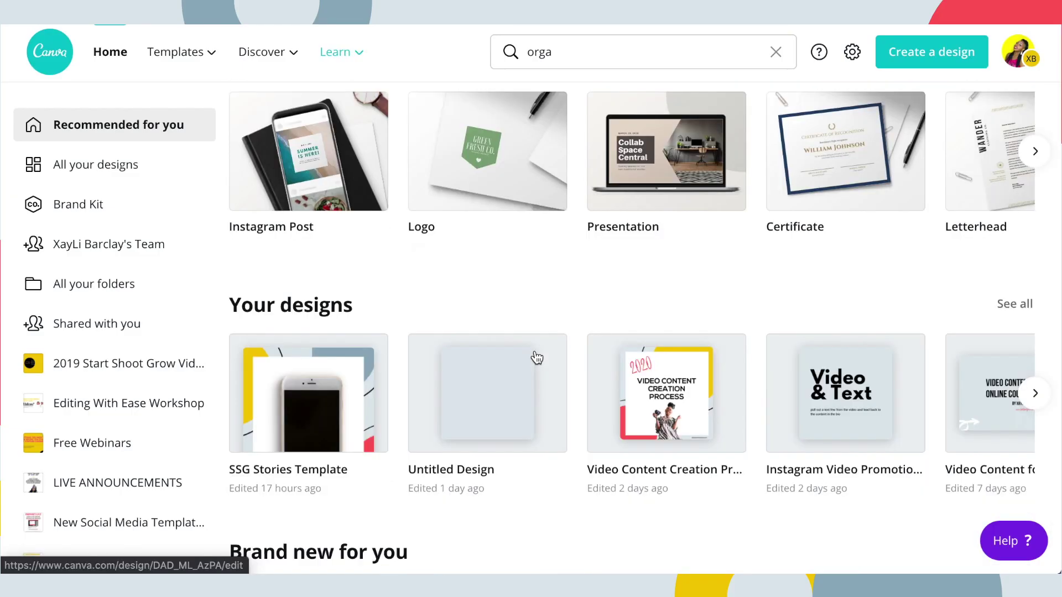
Switch to Canva and examine the recent designs and the recommended design types on the home page
scroll(536, 357, down, 4)
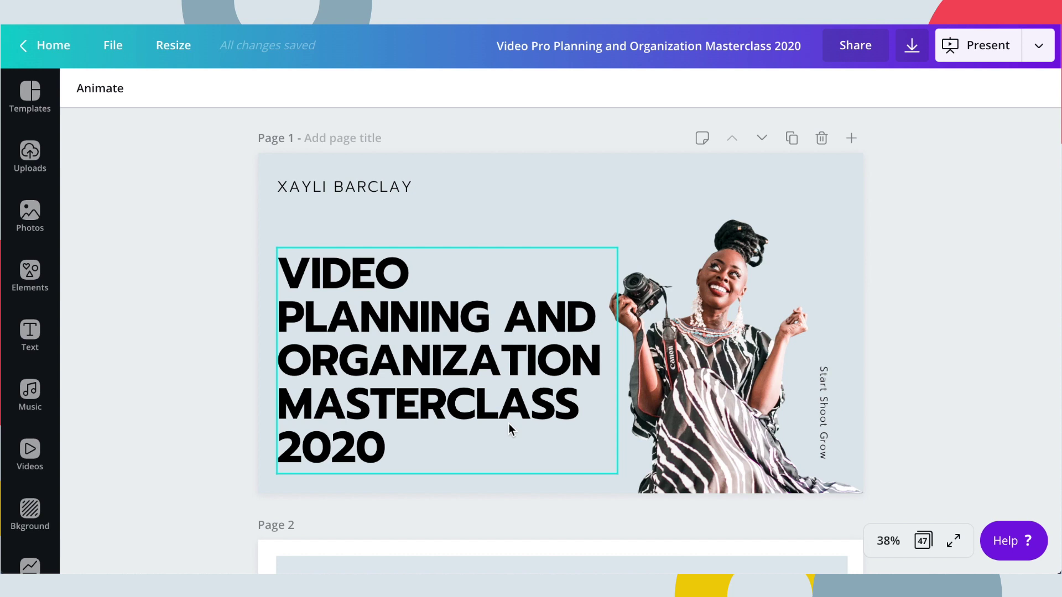
click(214, 387)
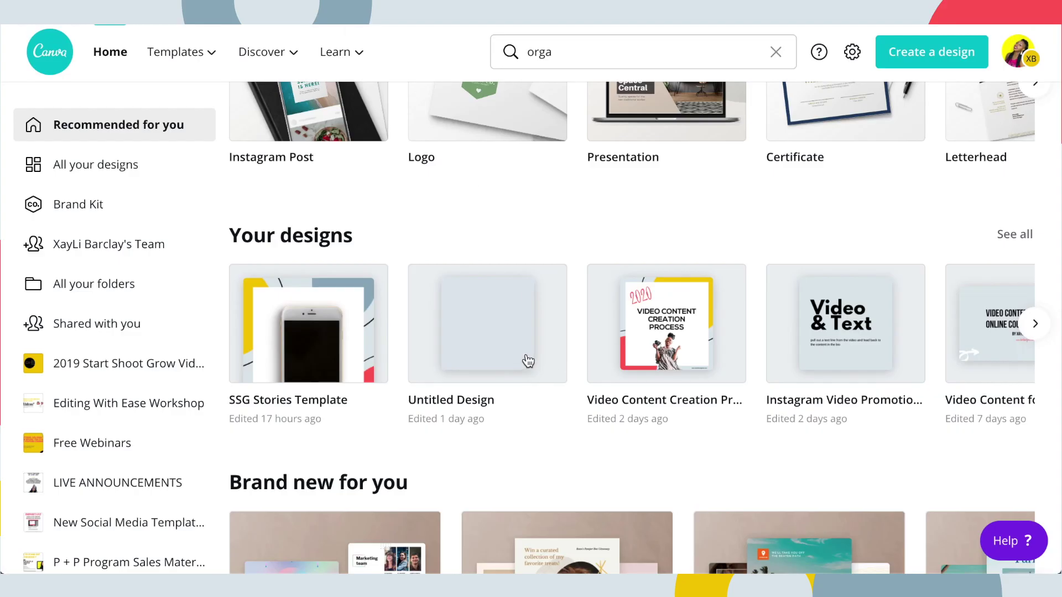
scroll(669, 348, up, 6)
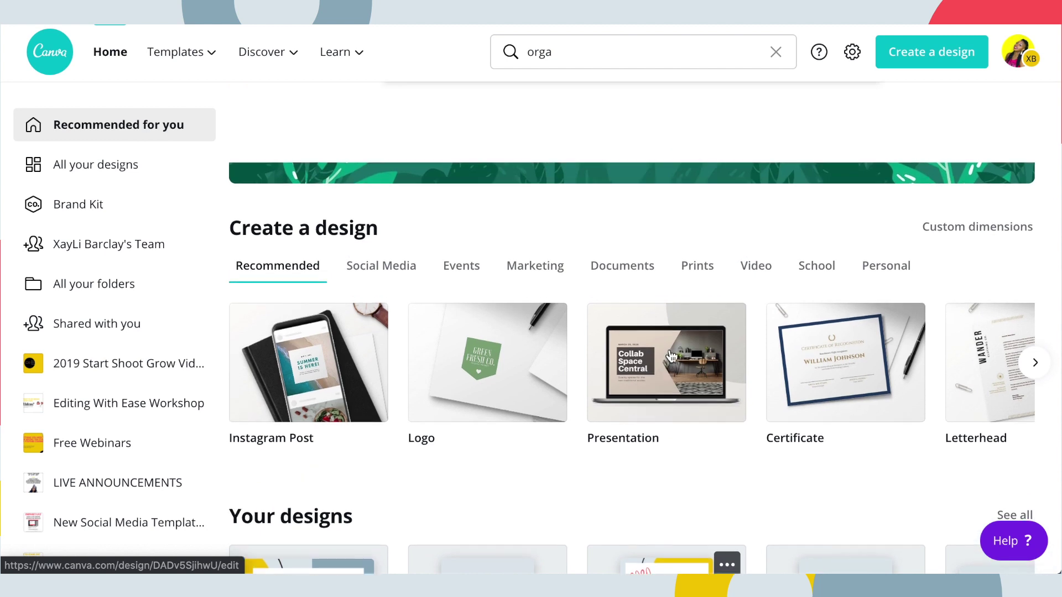
scroll(470, 398, up, 1)
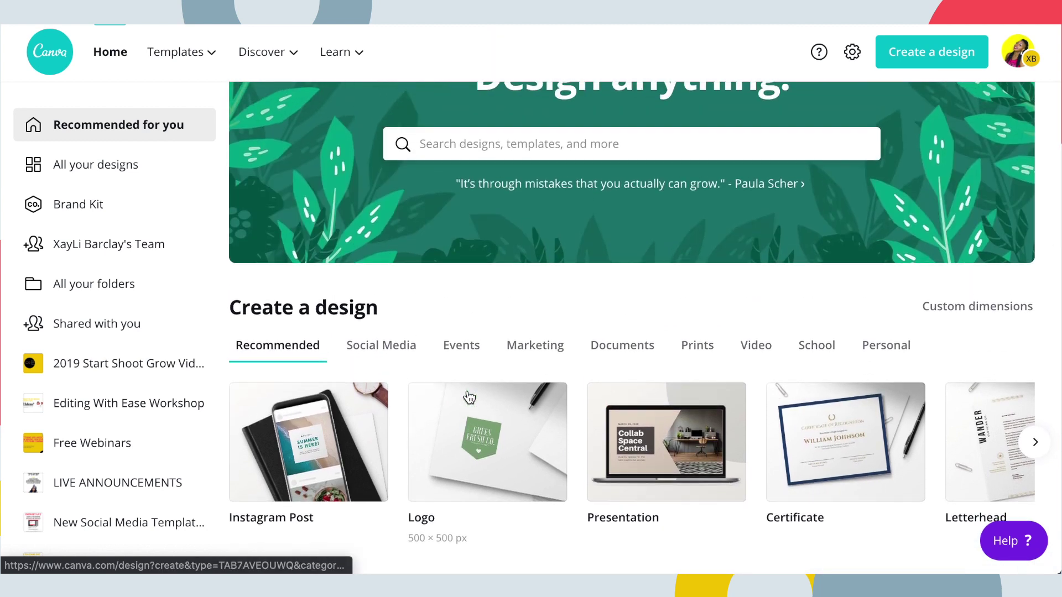
scroll(748, 452, right, 3)
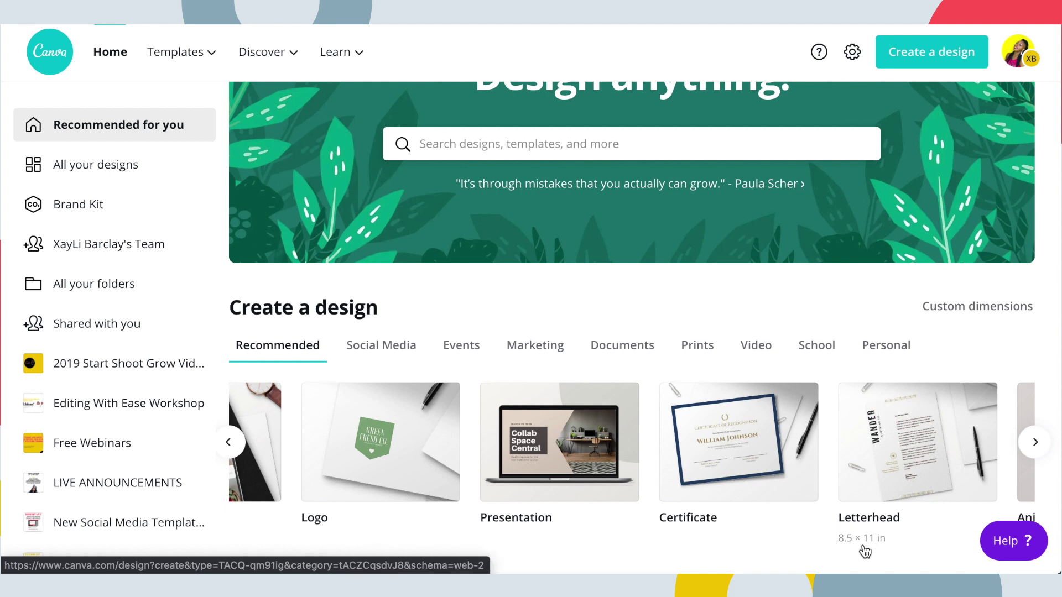
click(860, 480)
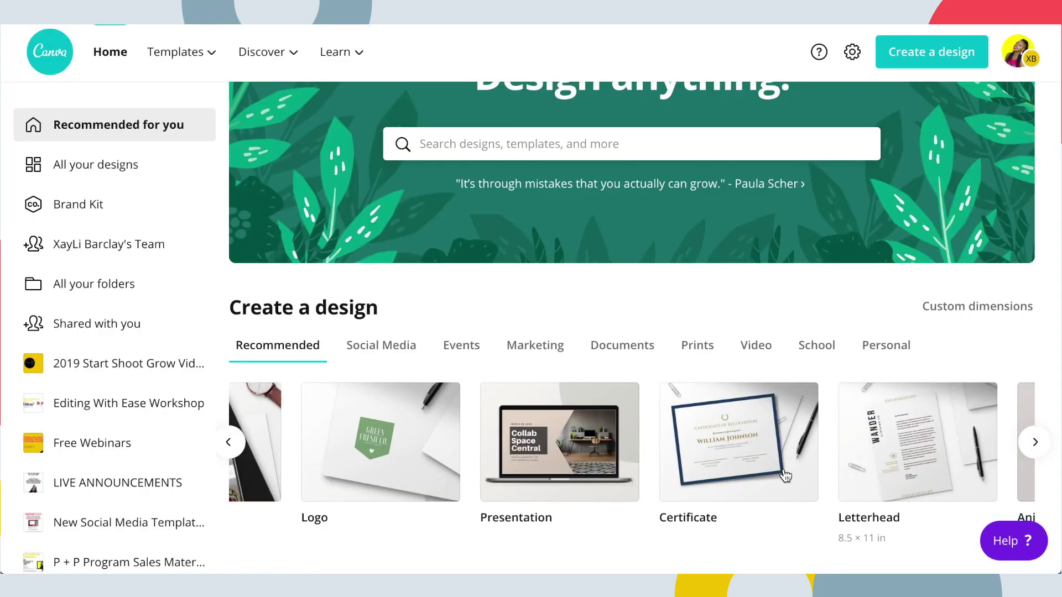
Find the "Physical - Horizontal Video Pro Planner" monthly calendar among the existing designs and open it
scroll(783, 467, down, 4)
scroll(783, 467, down, 2)
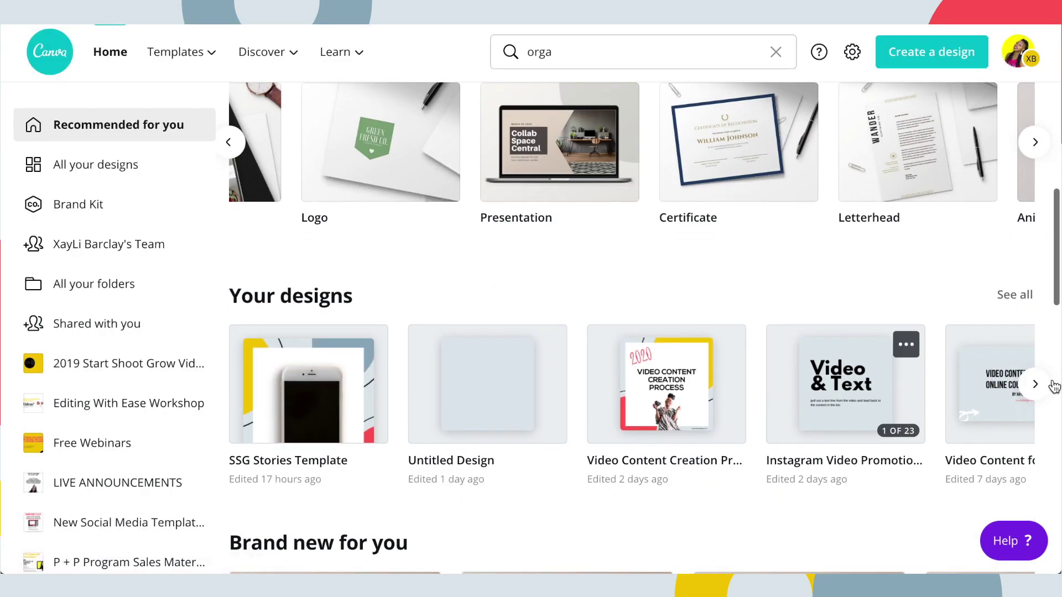
click(1034, 386)
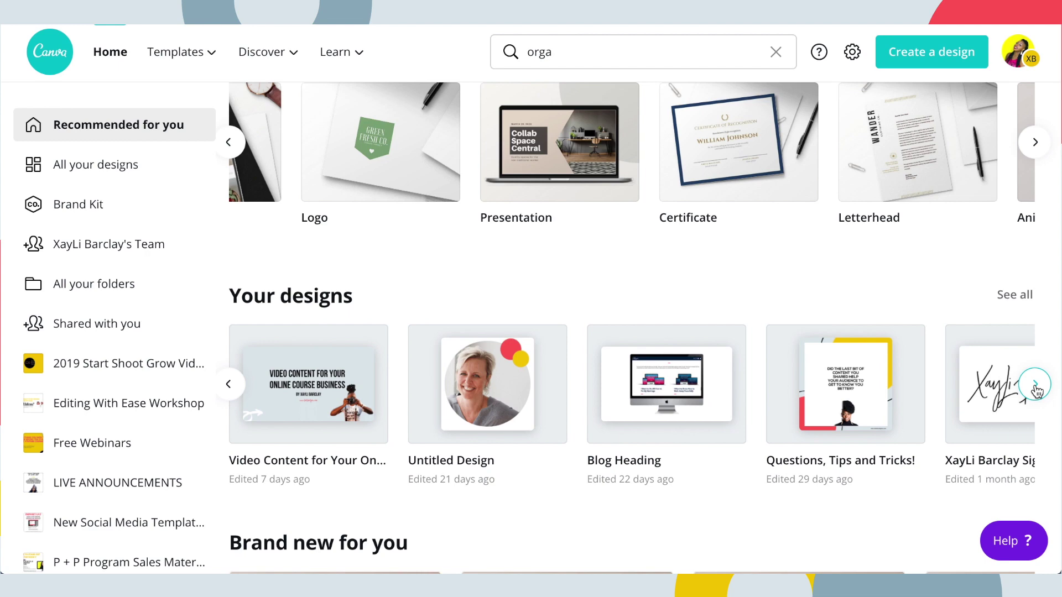
click(1035, 385)
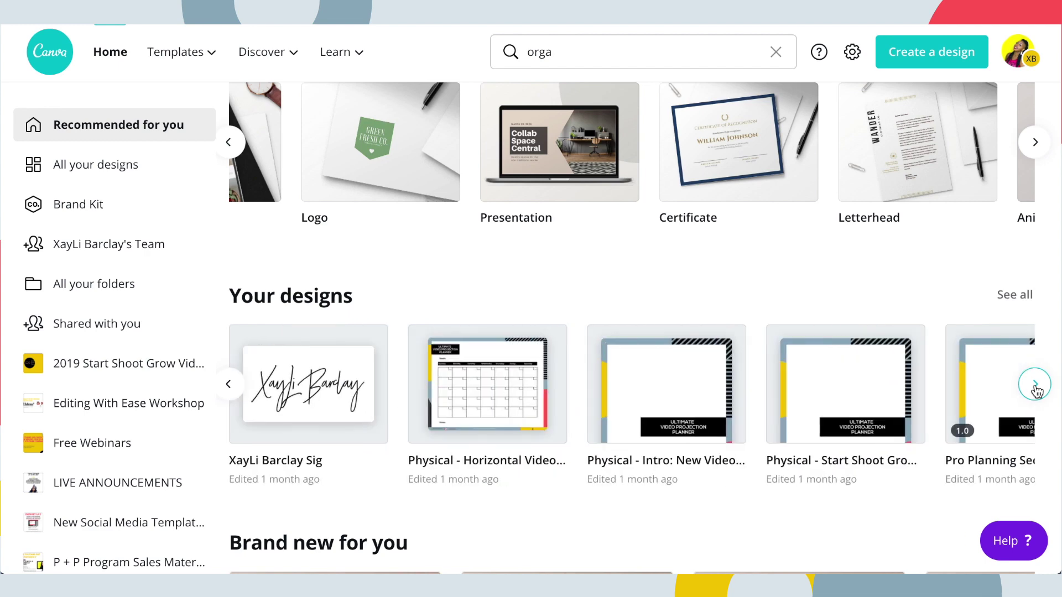
click(487, 413)
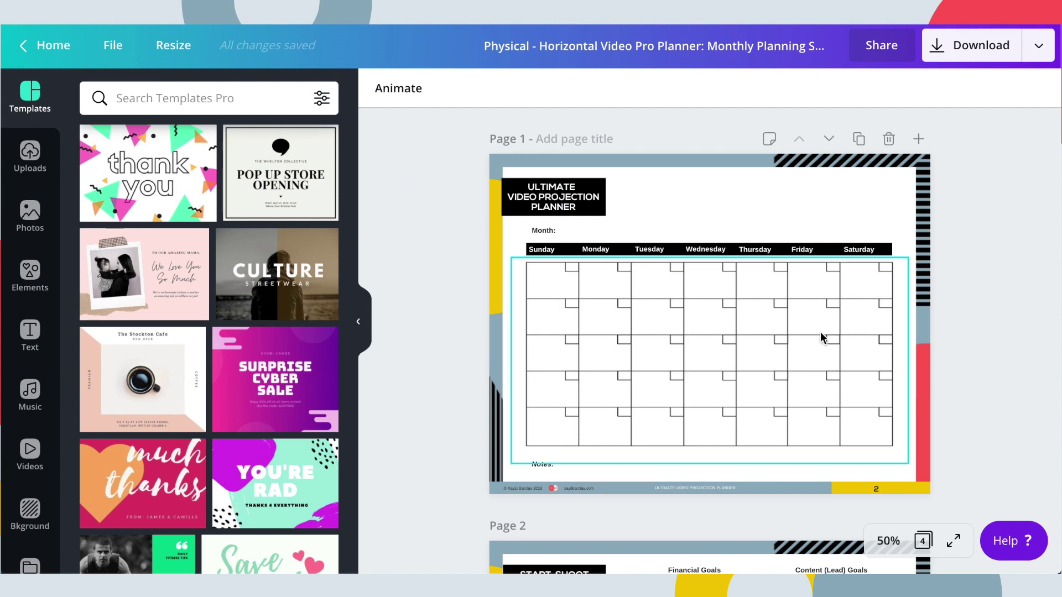
Select the blue-grey frame on page 1 of the planner and open its colour palettes
scroll(818, 346, down, 1)
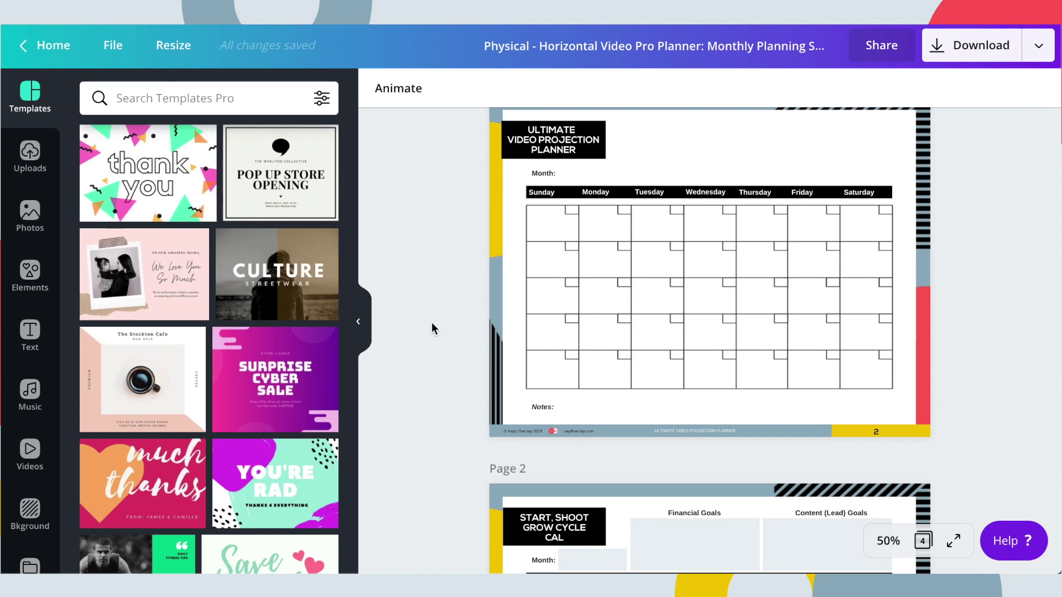
scroll(430, 323, up, 1)
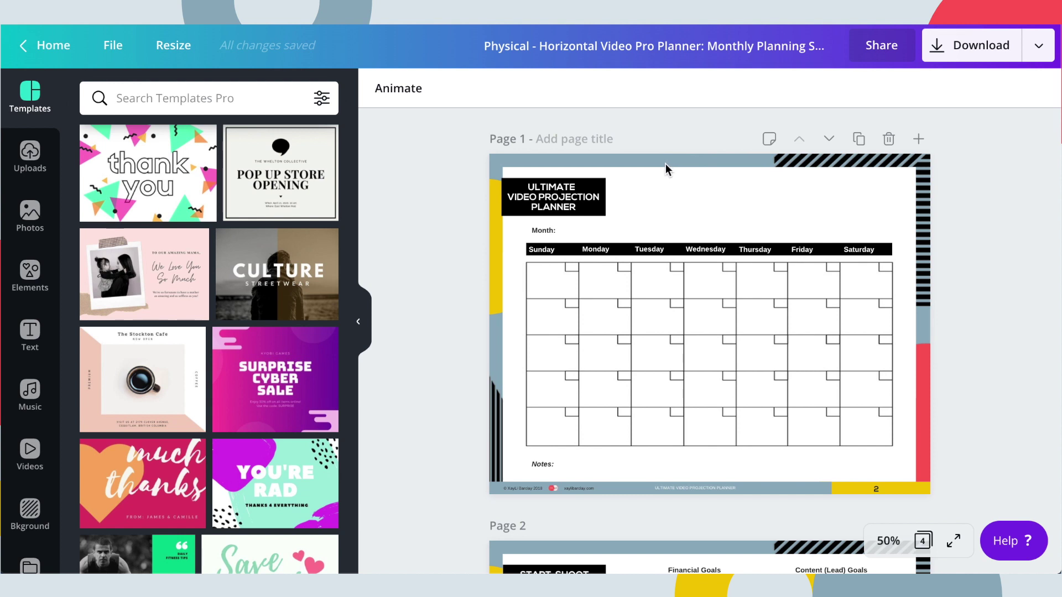
click(615, 154)
click(384, 90)
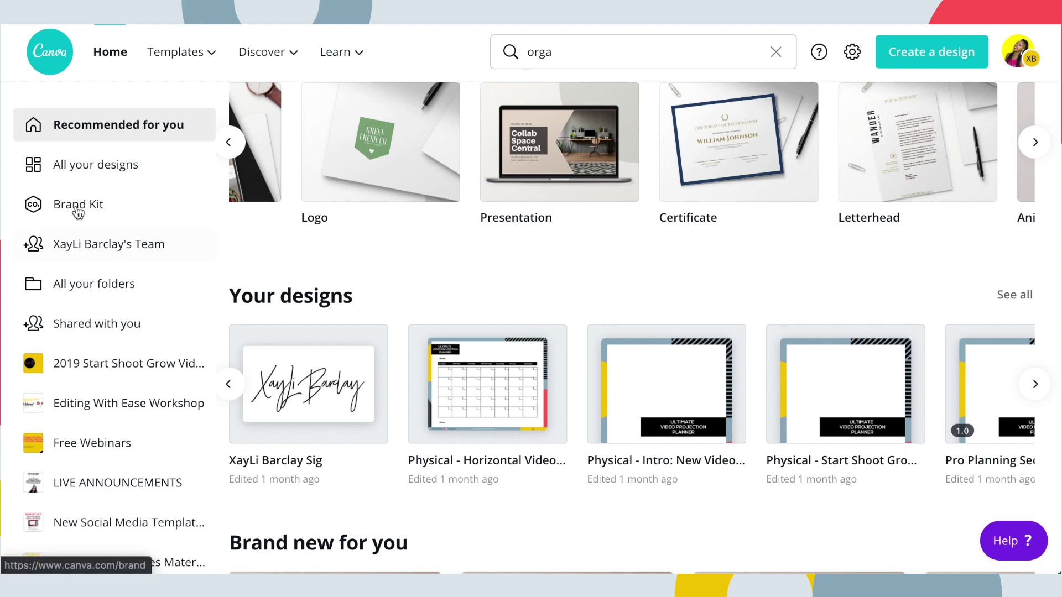
Open the Brand Kit from the Canva home page
click(93, 209)
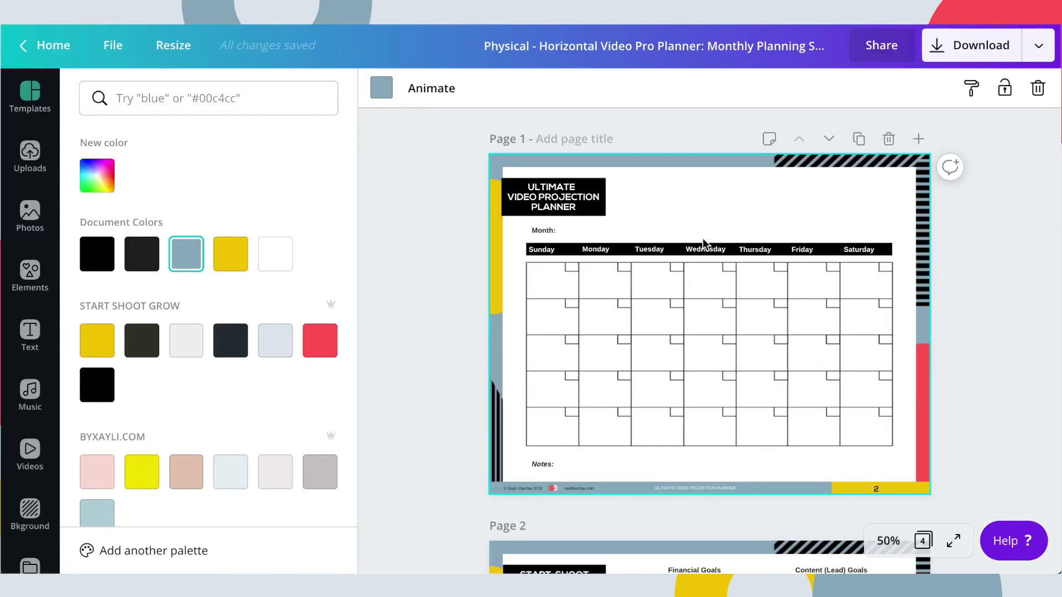
Look through the planner's monthly calendar pages as far as page 3
scroll(610, 437, down, 3)
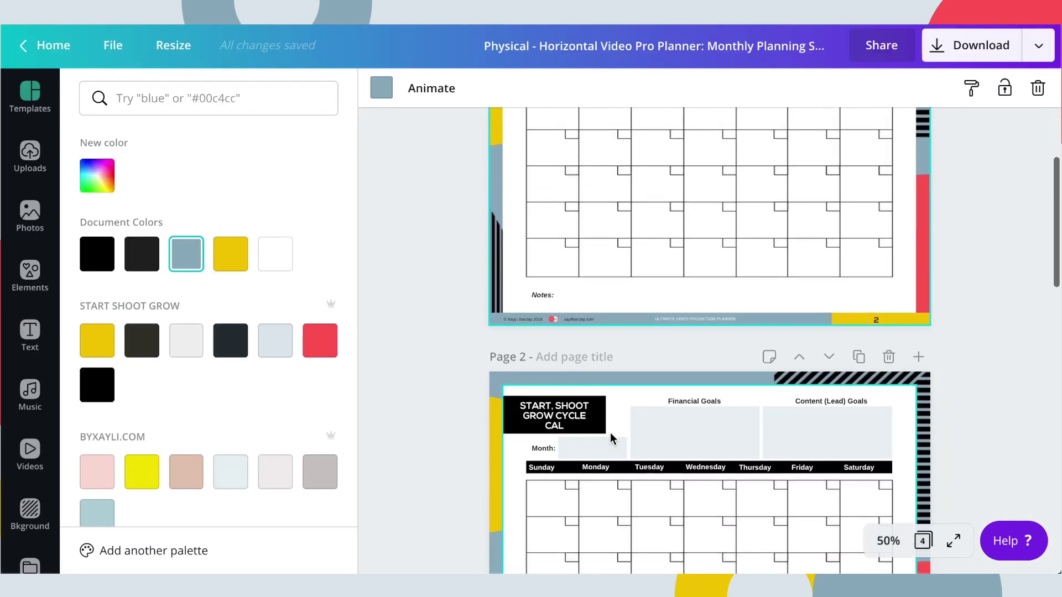
scroll(610, 437, down, 10)
scroll(610, 432, down, 5)
scroll(614, 439, up, 4)
scroll(615, 441, up, 1)
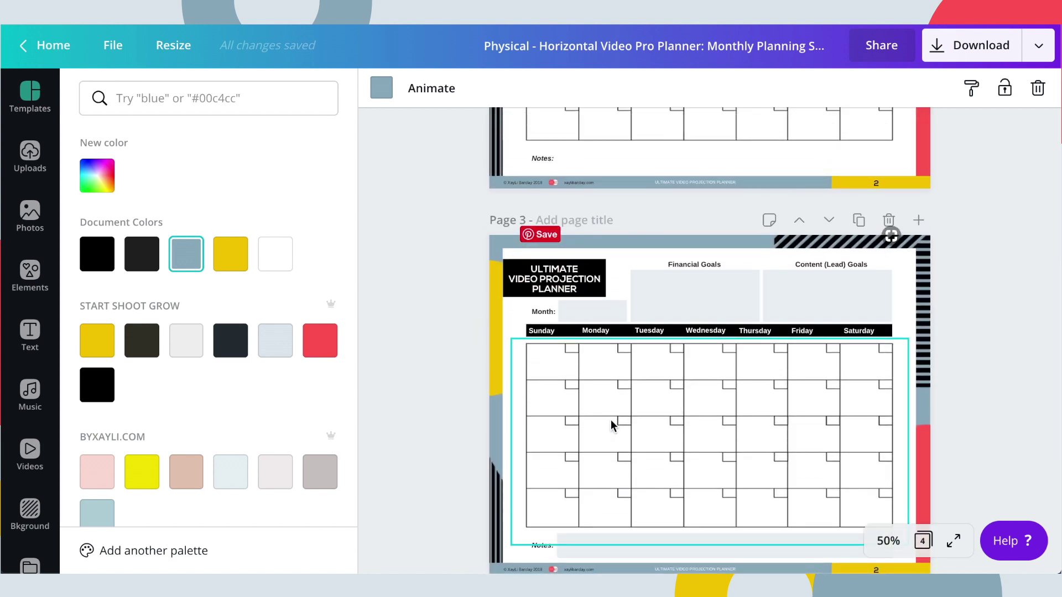
click(513, 310)
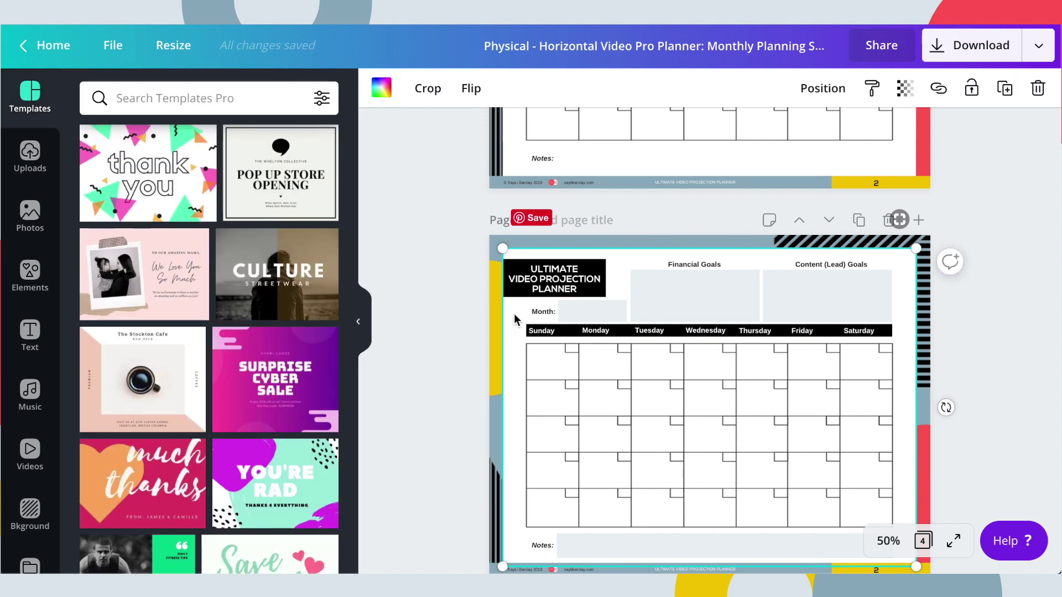
double_click(513, 313)
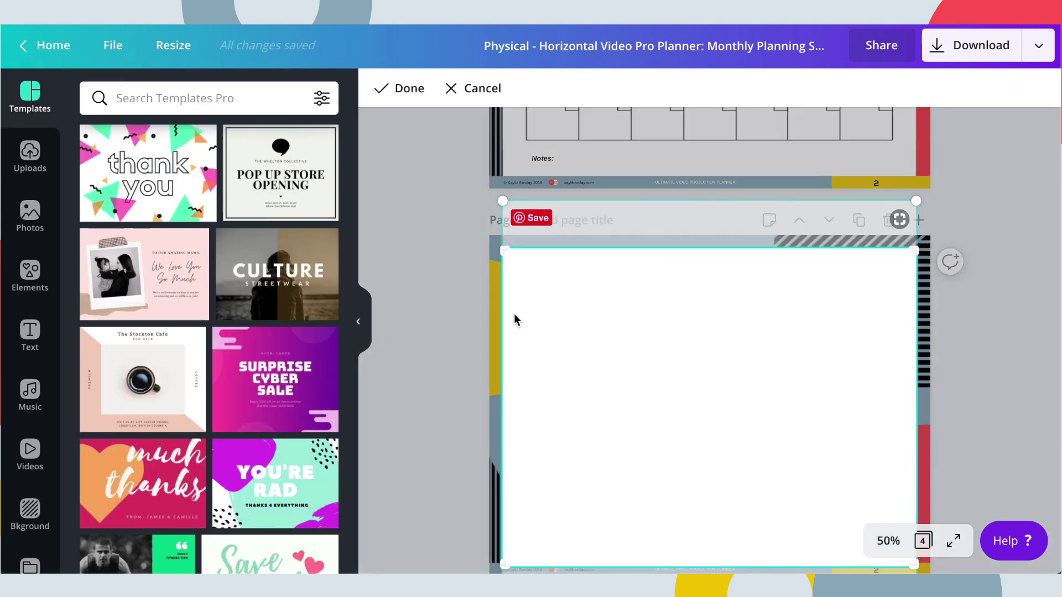
click(460, 91)
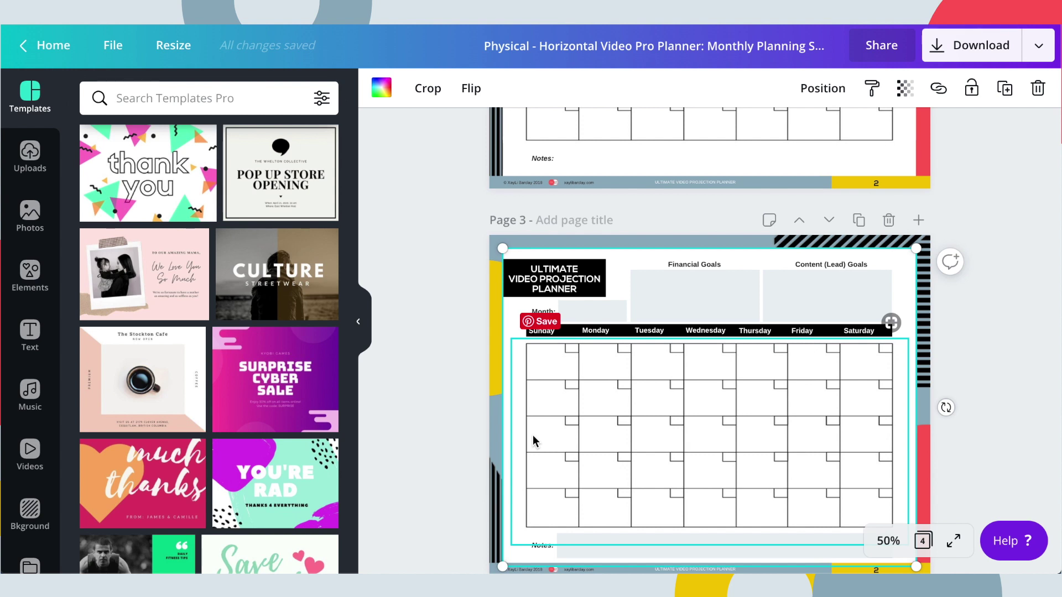
click(437, 435)
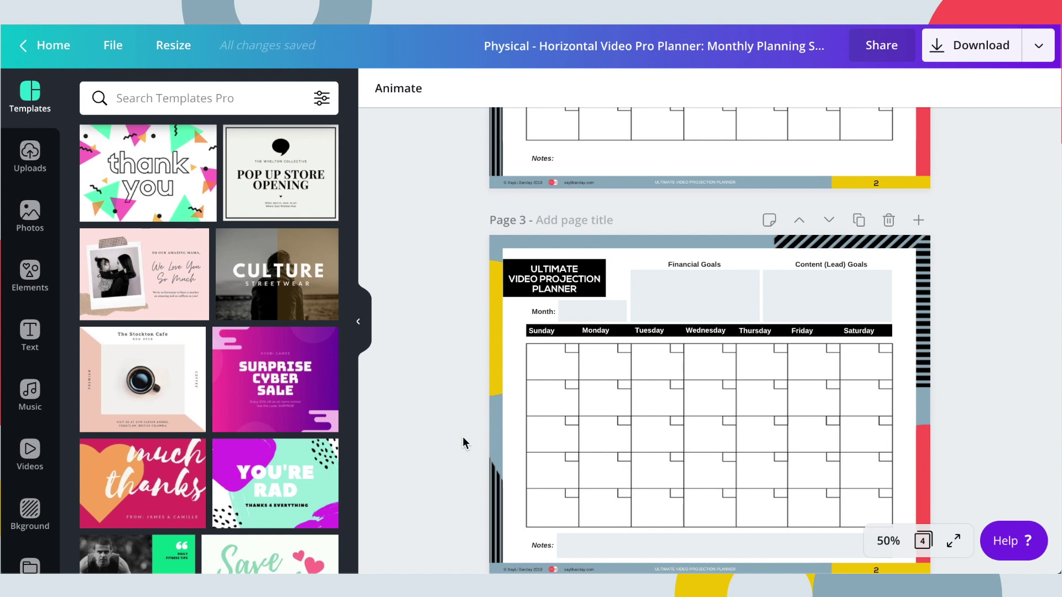
Switch to the Brand Kit and review its brand logos, colours and fonts
scroll(534, 397, down, 1)
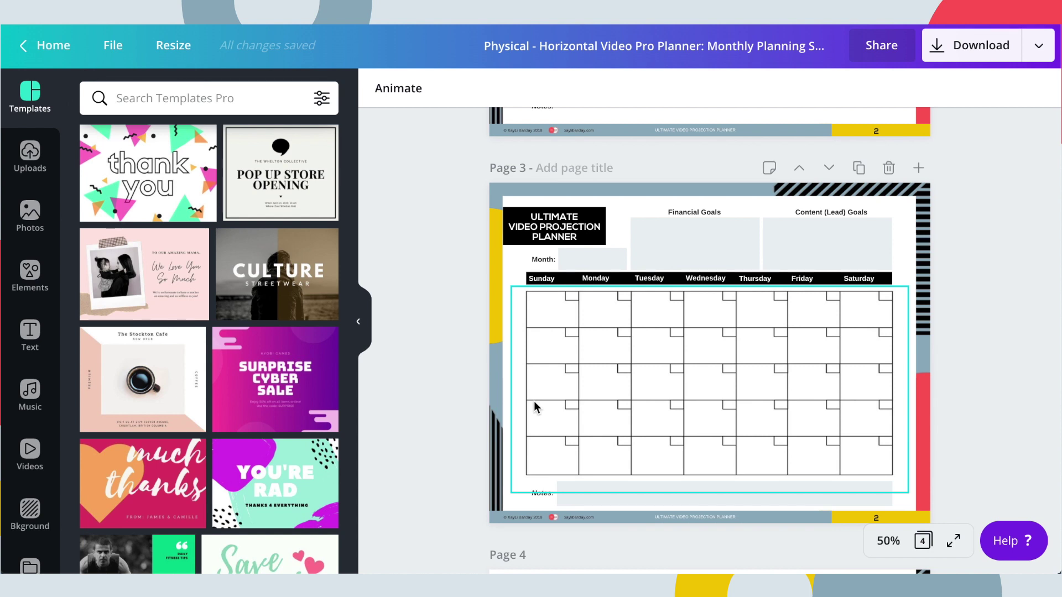
click(562, 141)
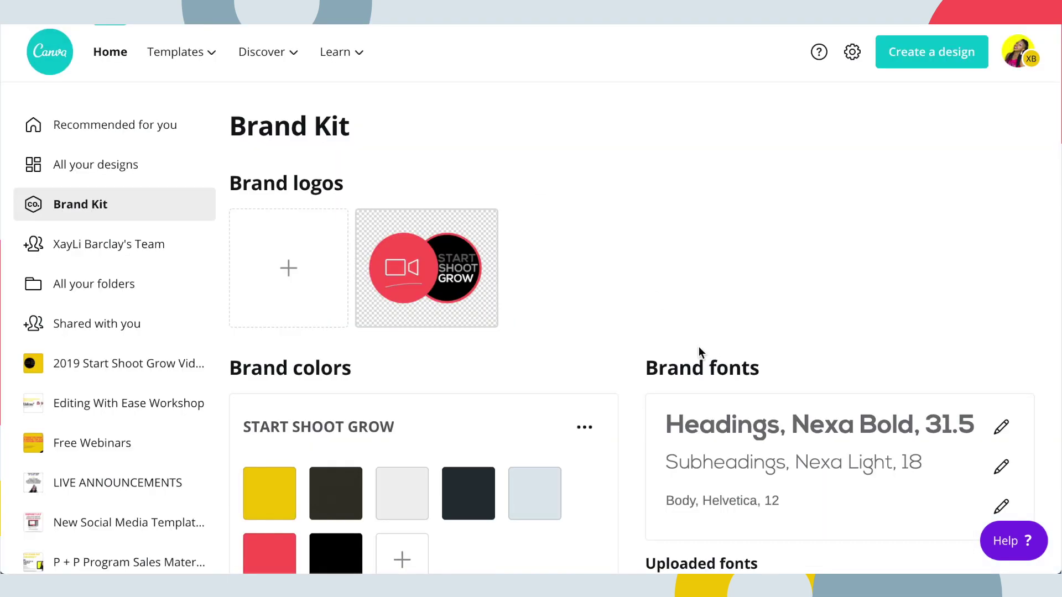
scroll(699, 289, down, 3)
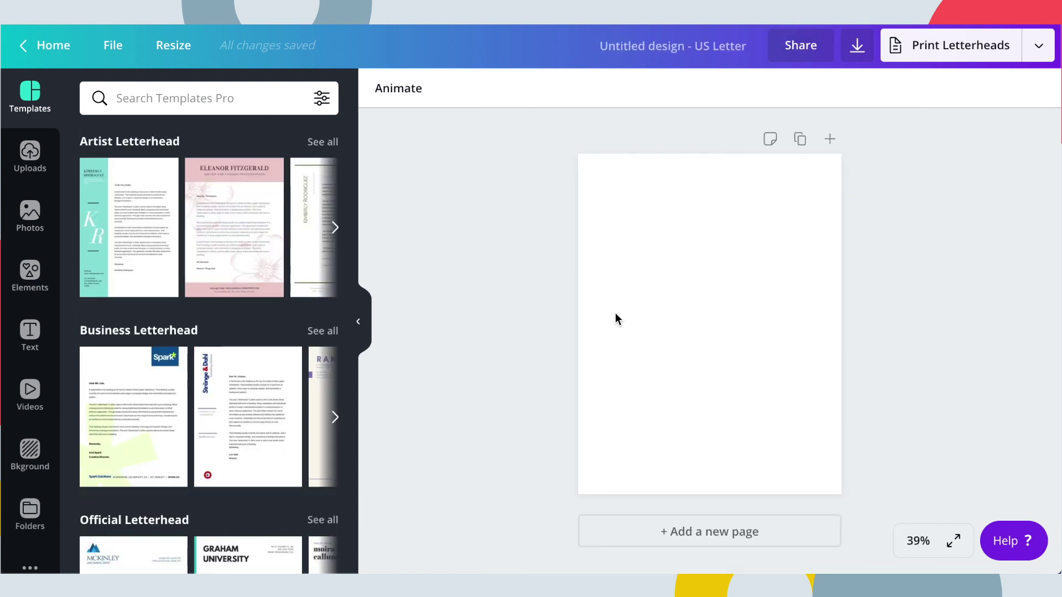
Search the home page for "magazine" and open the Magazine Cover design type
click(635, 300)
click(459, 349)
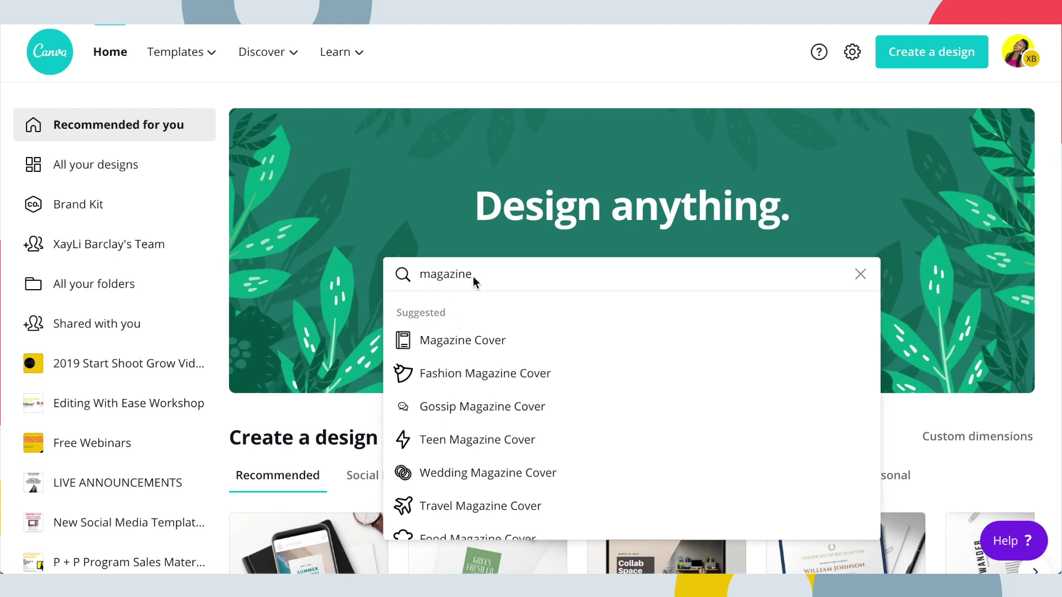
click(465, 342)
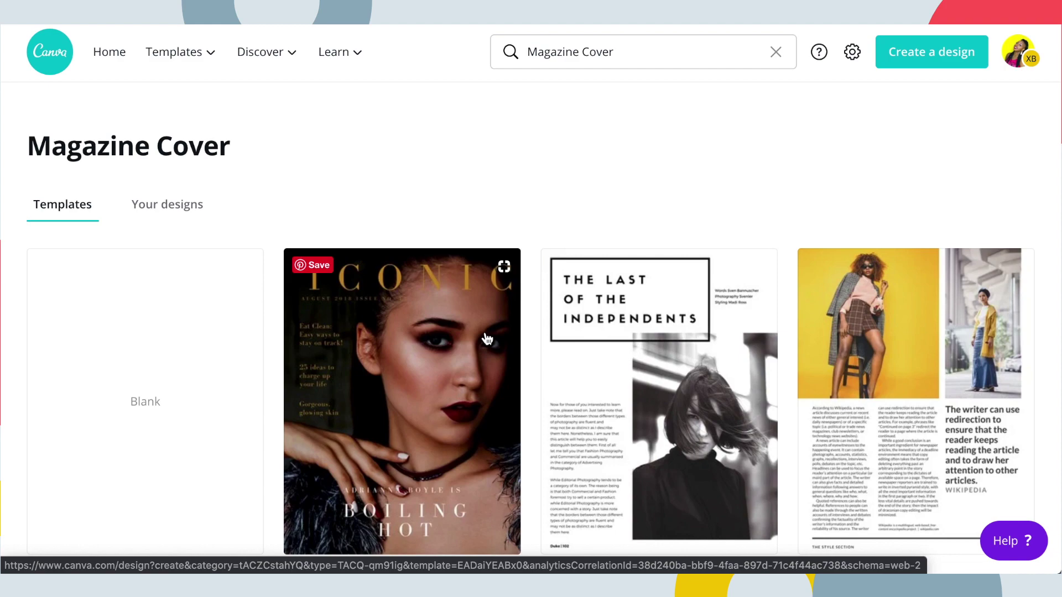
Examine the Magazine Cover templates for layout ideas, including the contents and article page designs
scroll(439, 362, down, 9)
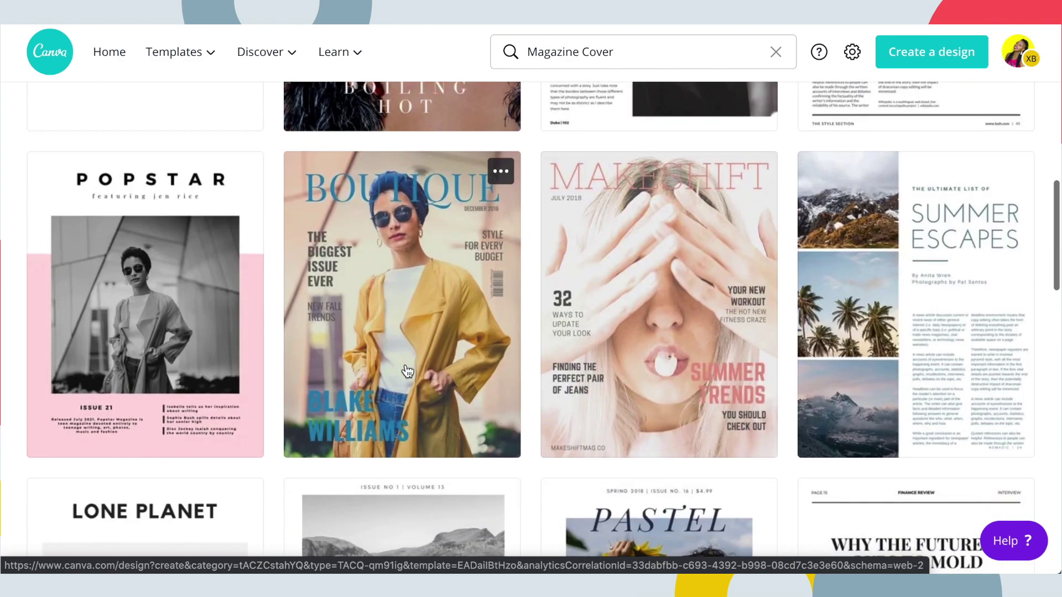
scroll(408, 371, down, 5)
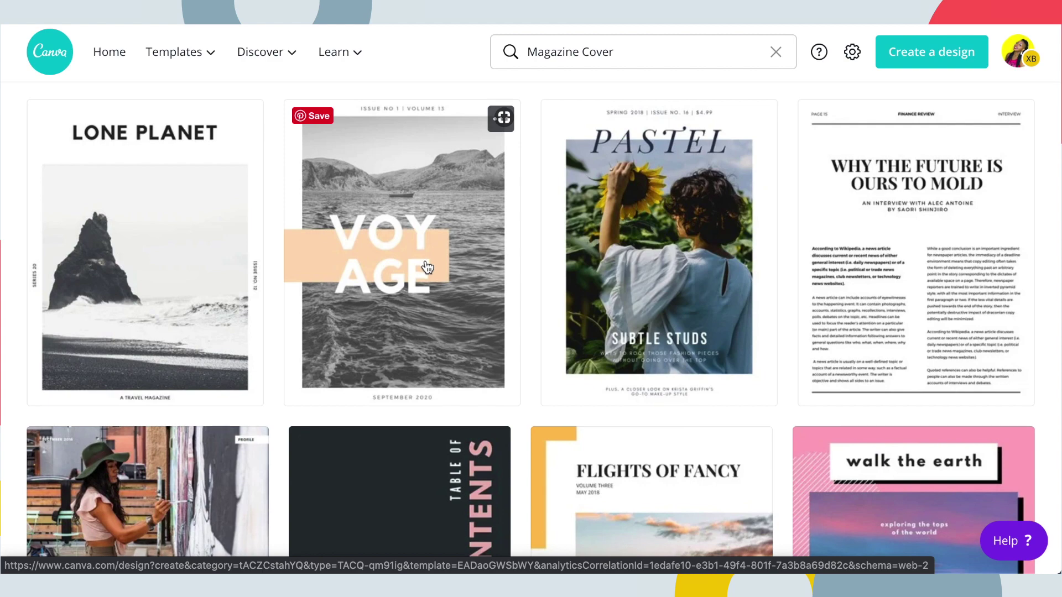
scroll(428, 268, down, 7)
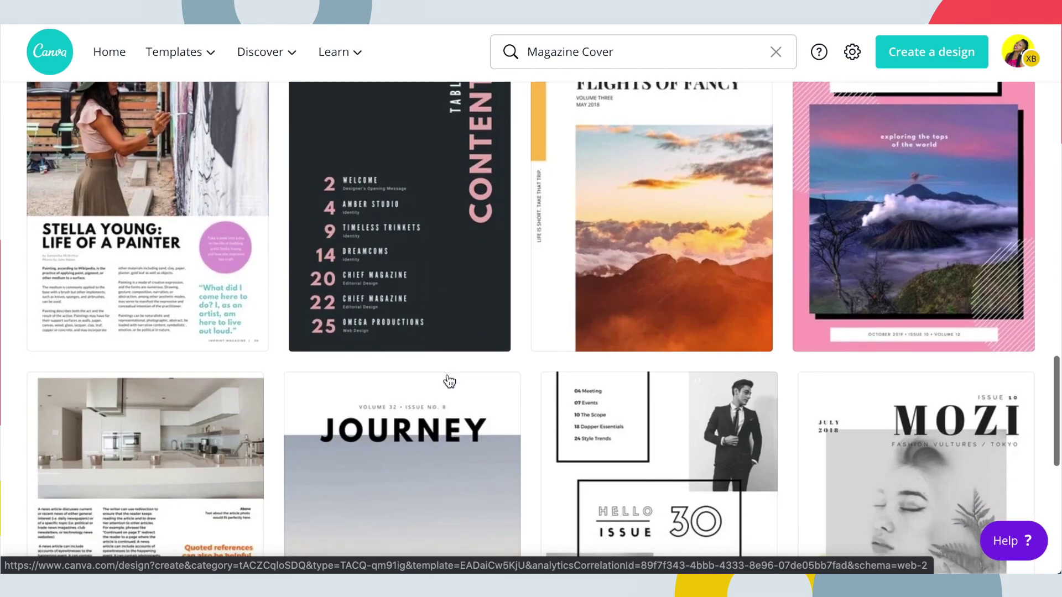
scroll(449, 382, down, 5)
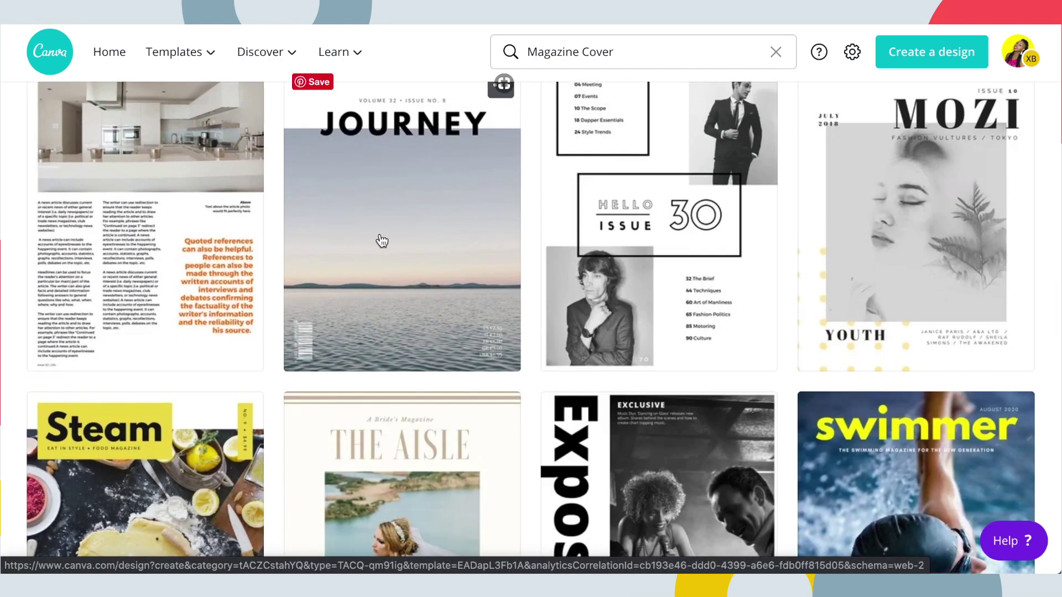
scroll(381, 239, up, 2)
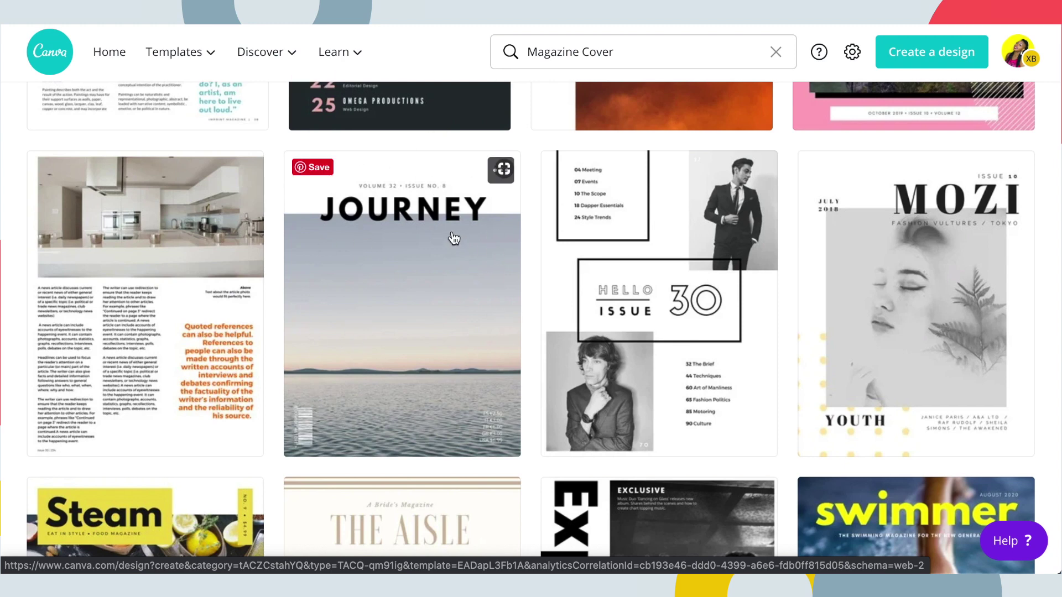
scroll(410, 284, down, 10)
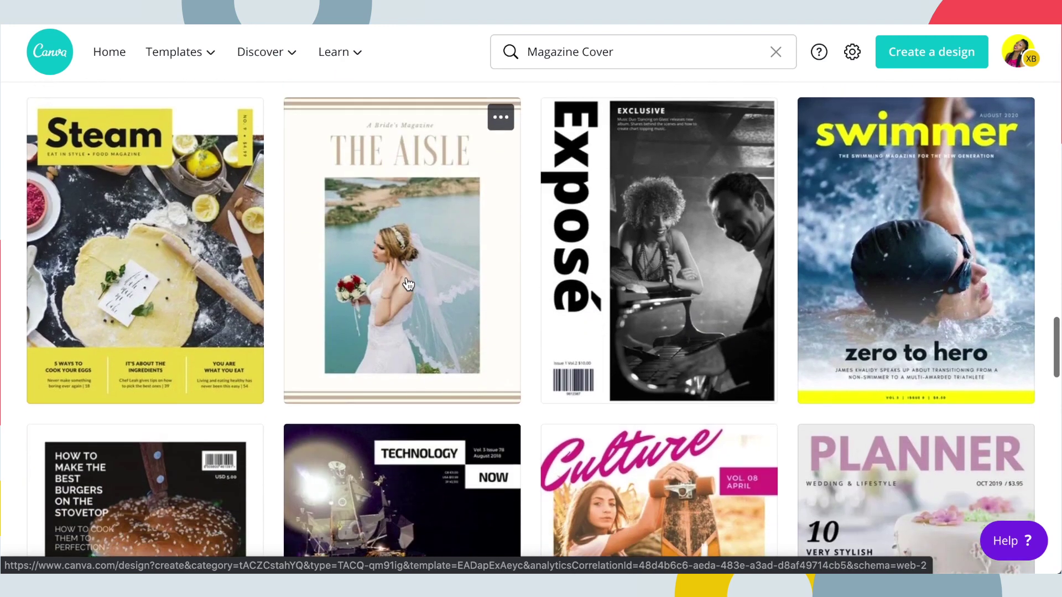
scroll(407, 284, down, 4)
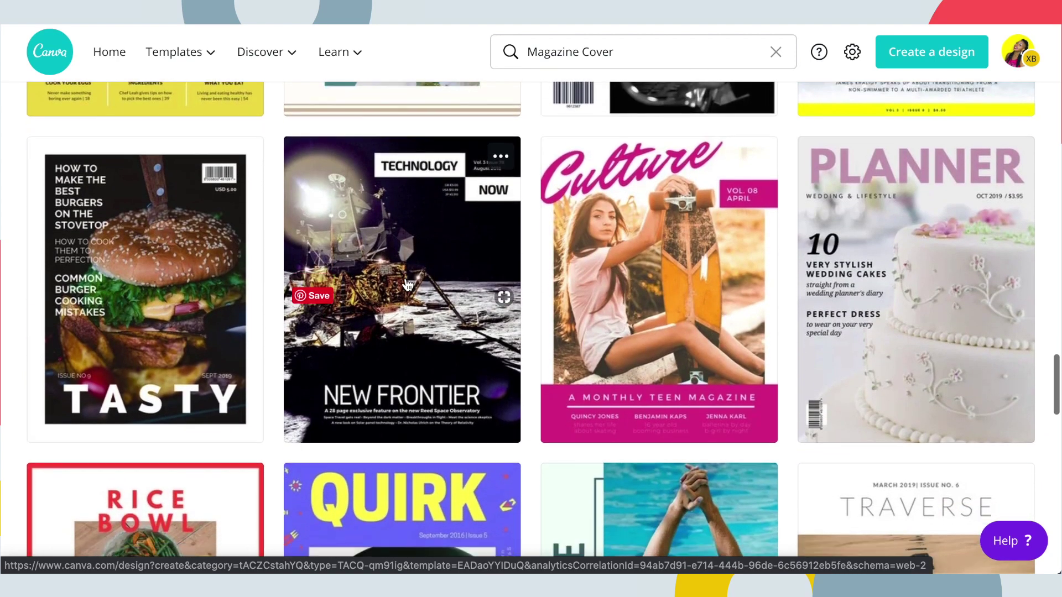
scroll(407, 285, down, 2)
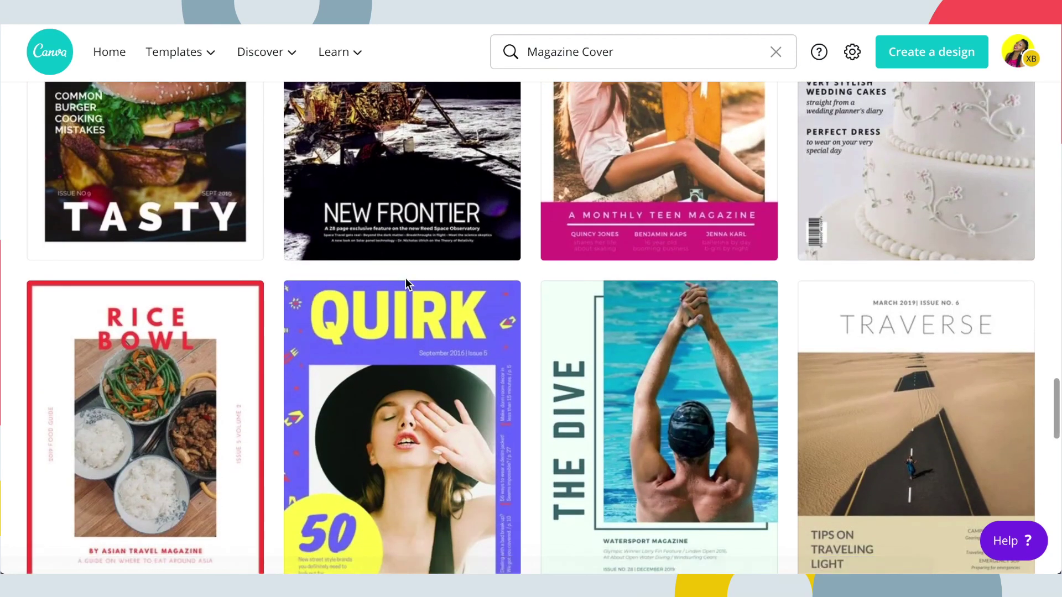
scroll(408, 285, down, 5)
scroll(407, 285, down, 4)
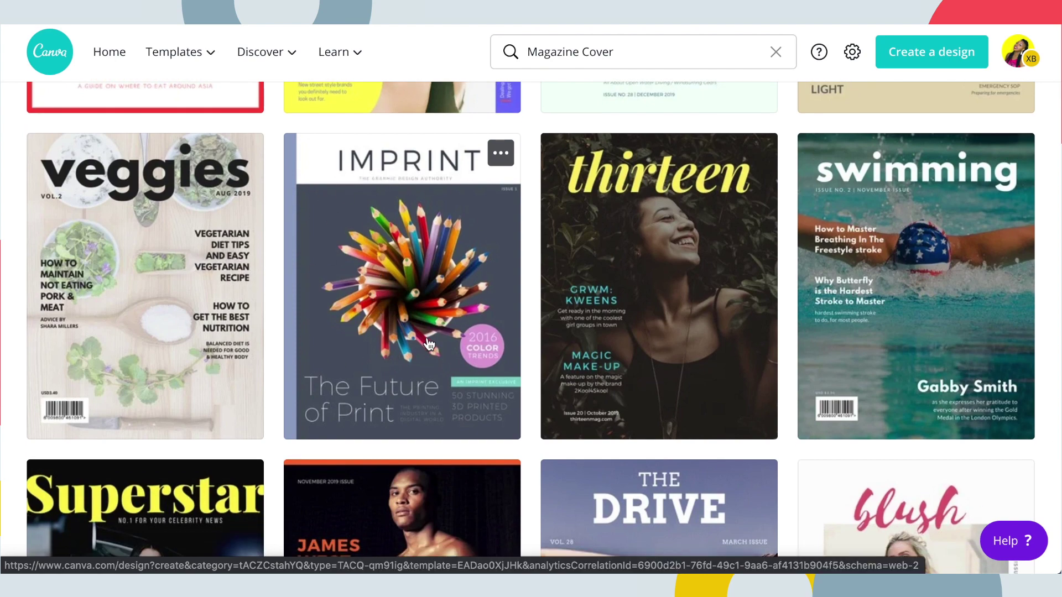
scroll(429, 344, down, 5)
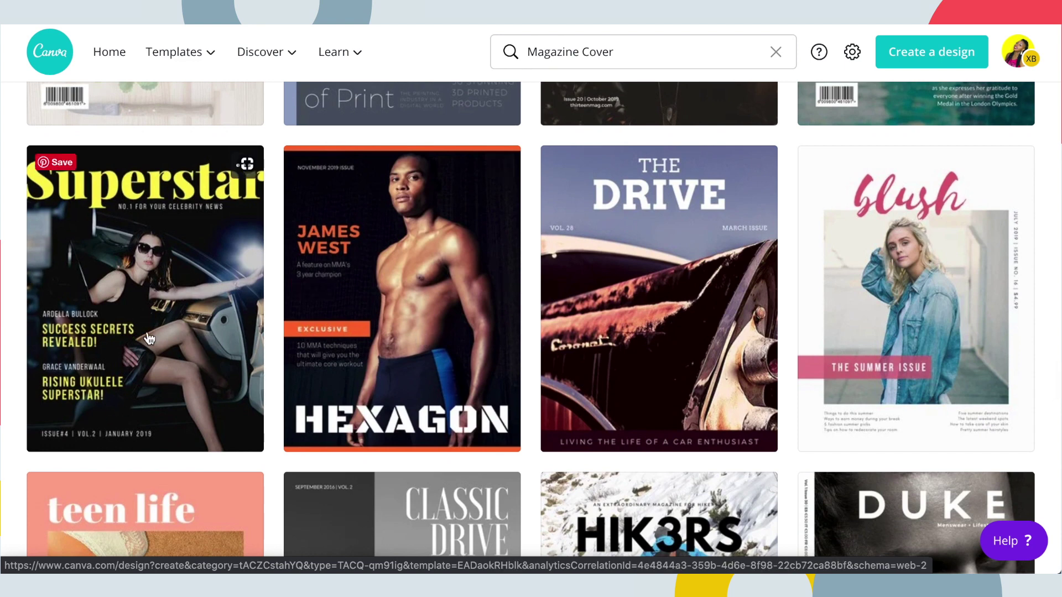
scroll(149, 338, down, 6)
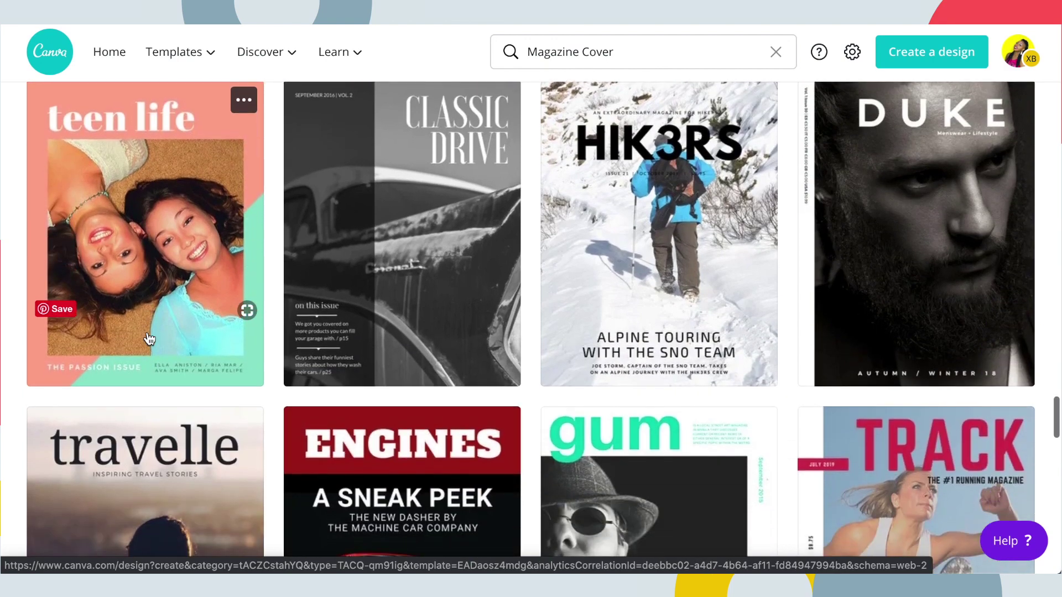
scroll(149, 339, down, 7)
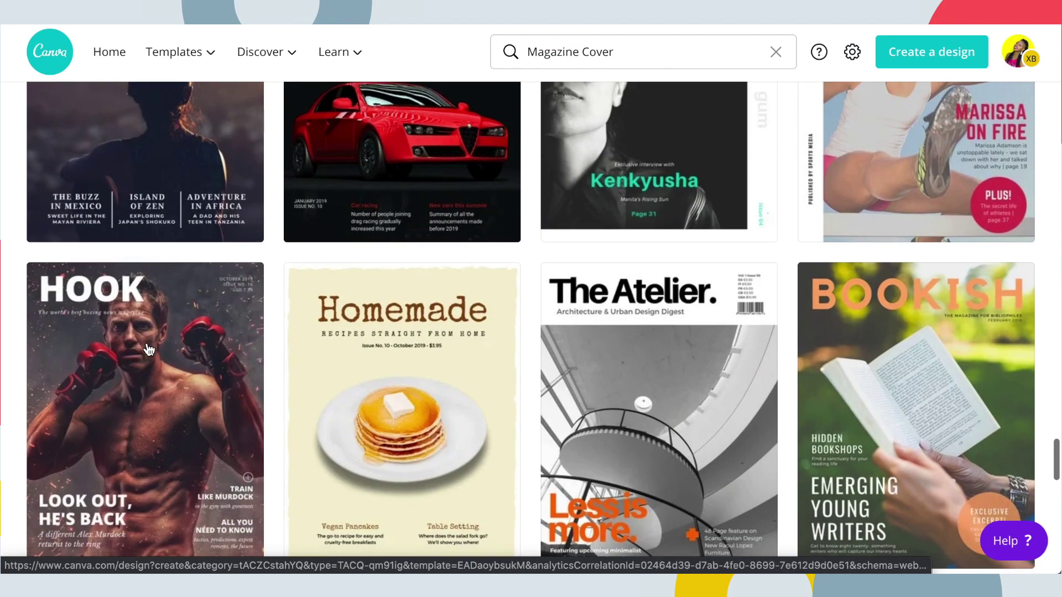
scroll(148, 349, down, 3)
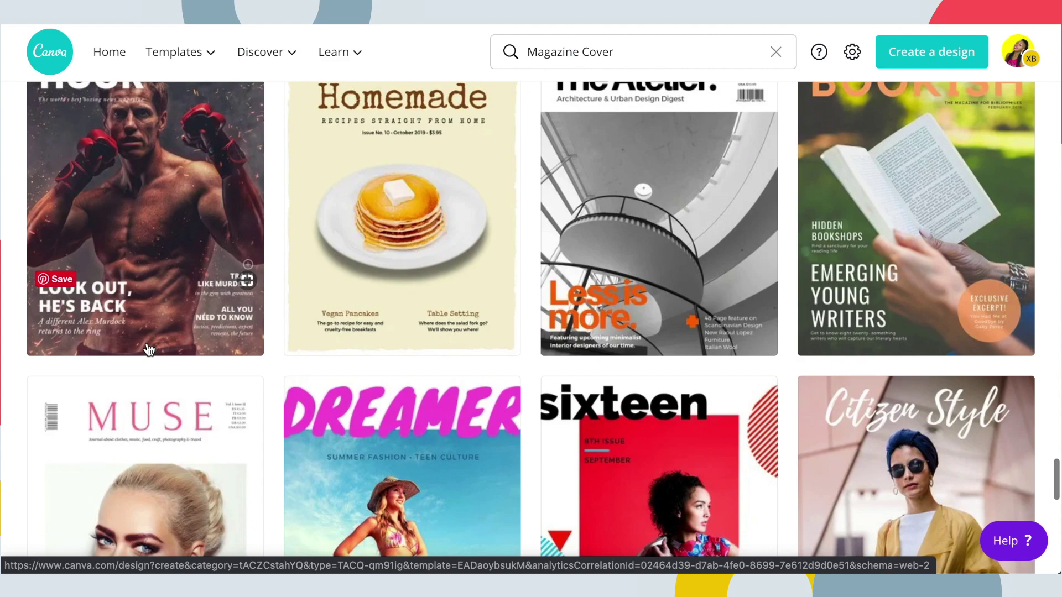
scroll(148, 349, up, 1)
scroll(433, 360, down, 4)
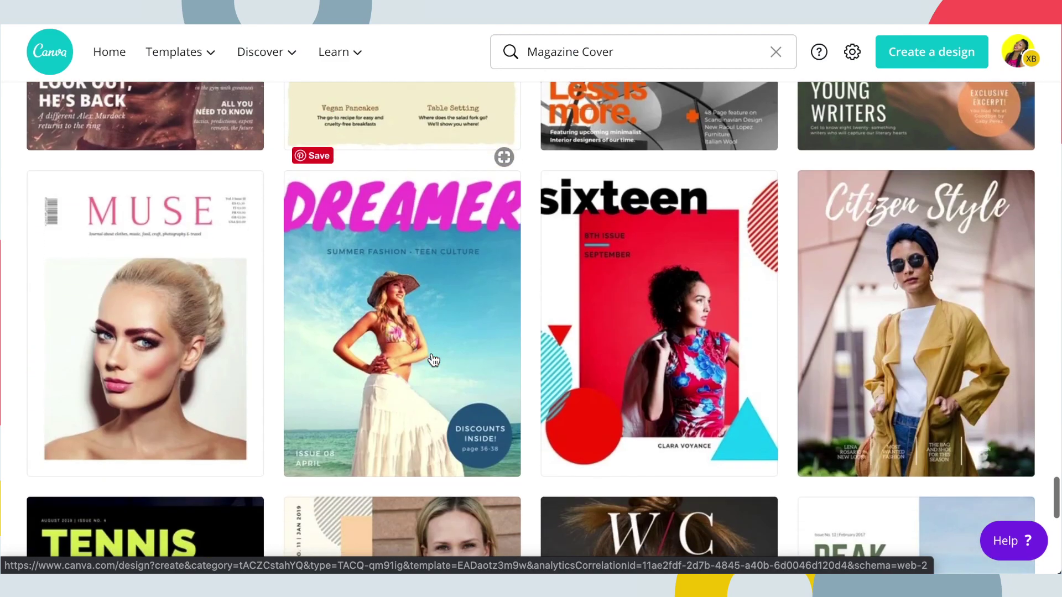
scroll(433, 360, up, 1)
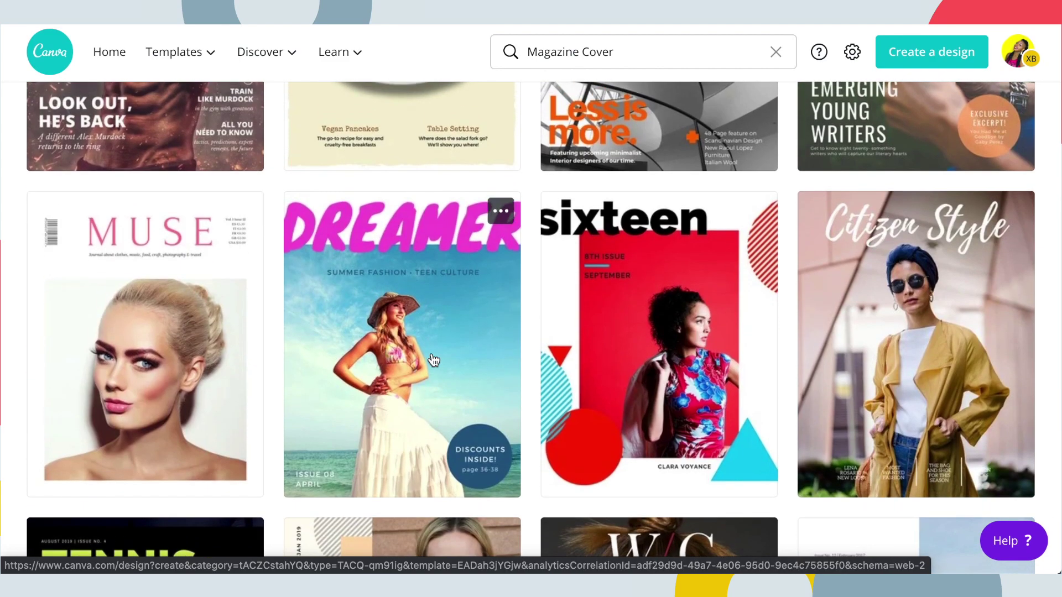
scroll(433, 360, down, 10)
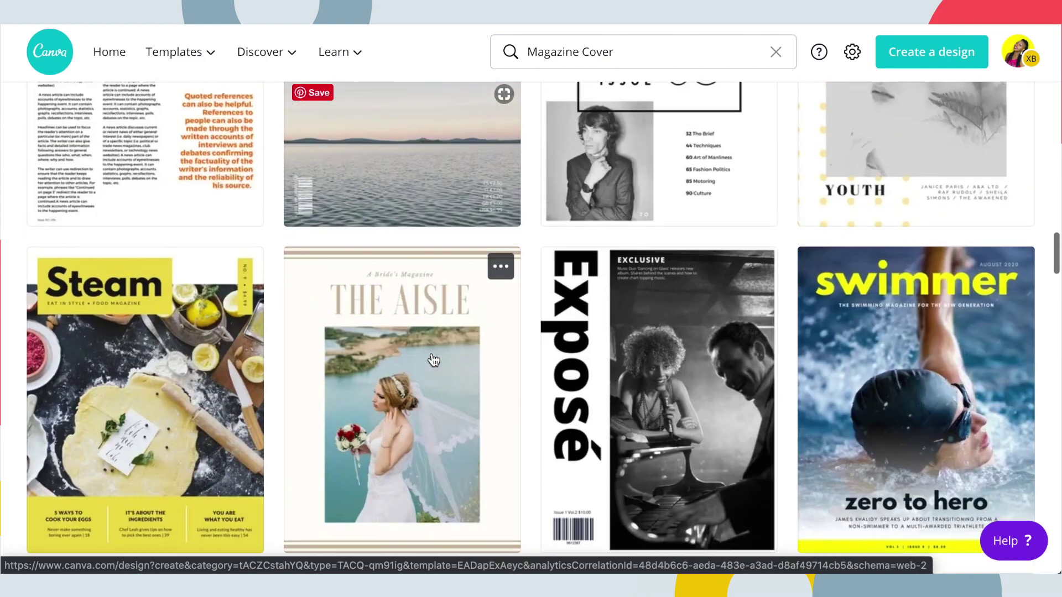
Create a design from the Journey travel magazine cover template and check its page dimensions
scroll(433, 360, up, 8)
scroll(433, 360, down, 3)
click(432, 357)
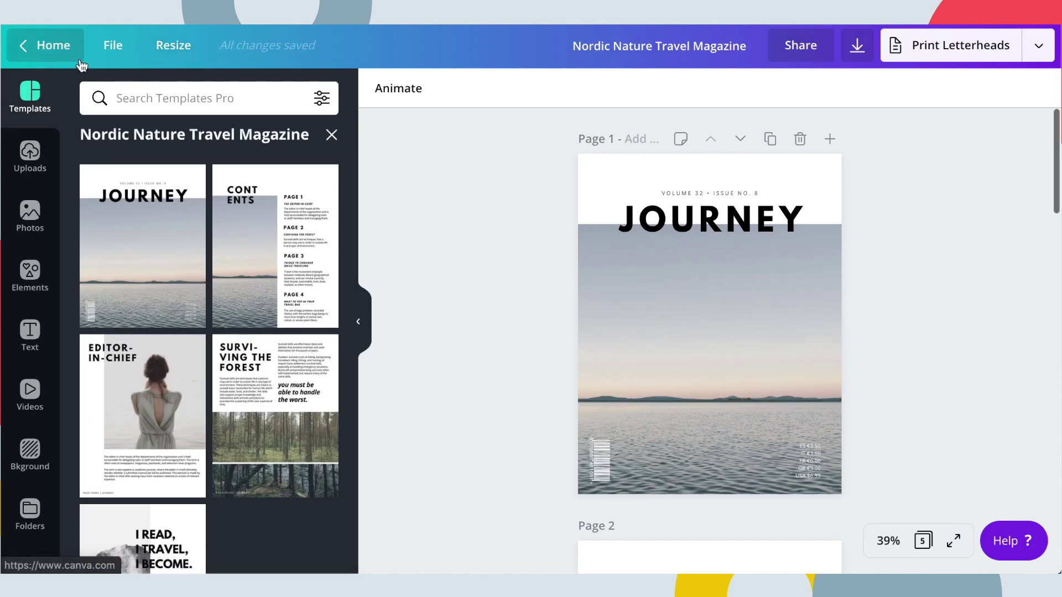
click(119, 48)
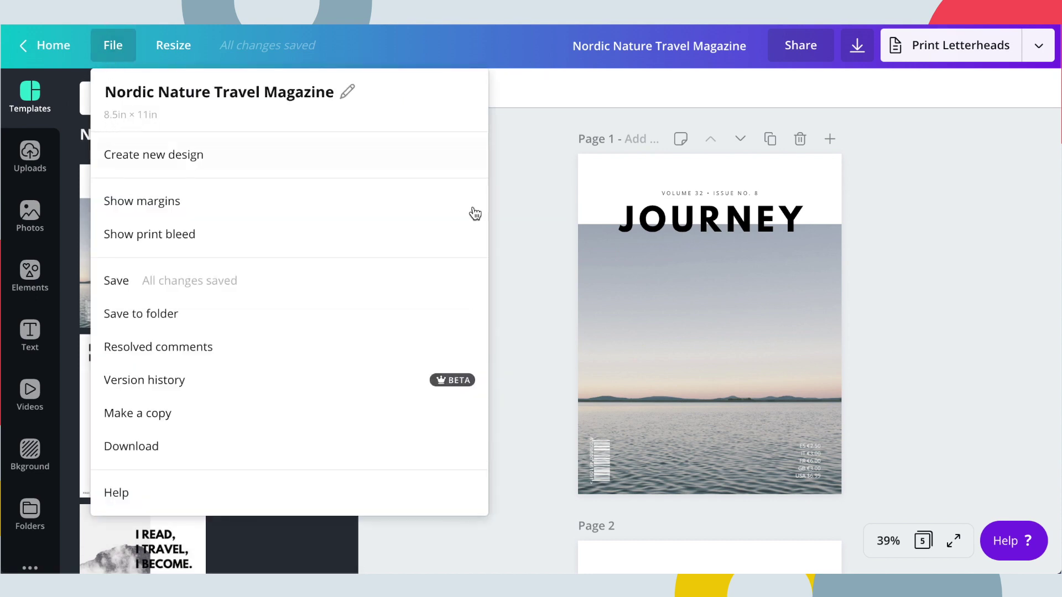
click(529, 223)
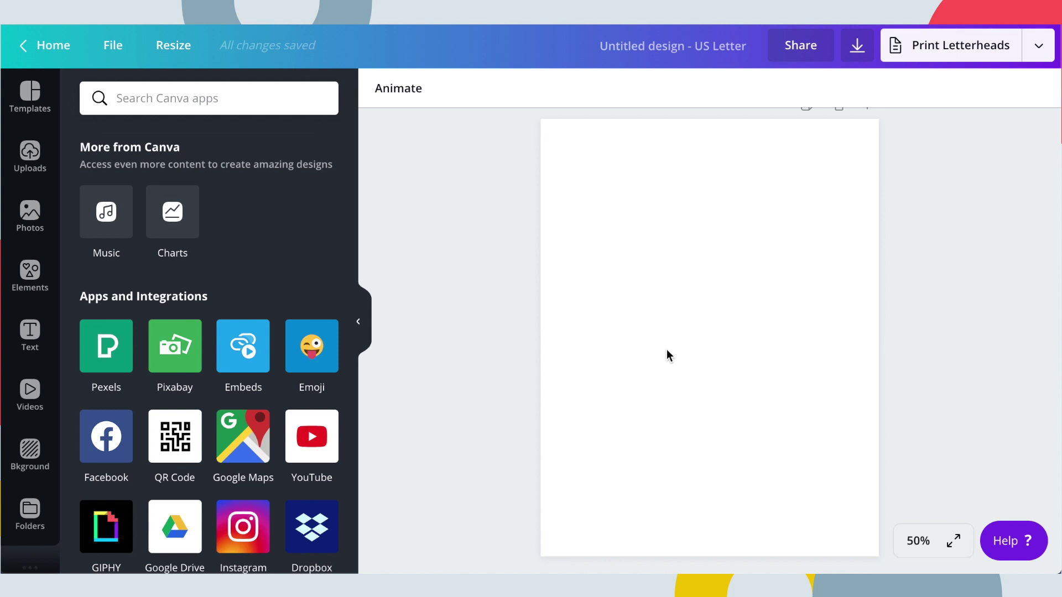
Fill the blank US Letter page's background with the pale blue-grey of the START SHOOT GROW palette and show the available elements
click(688, 336)
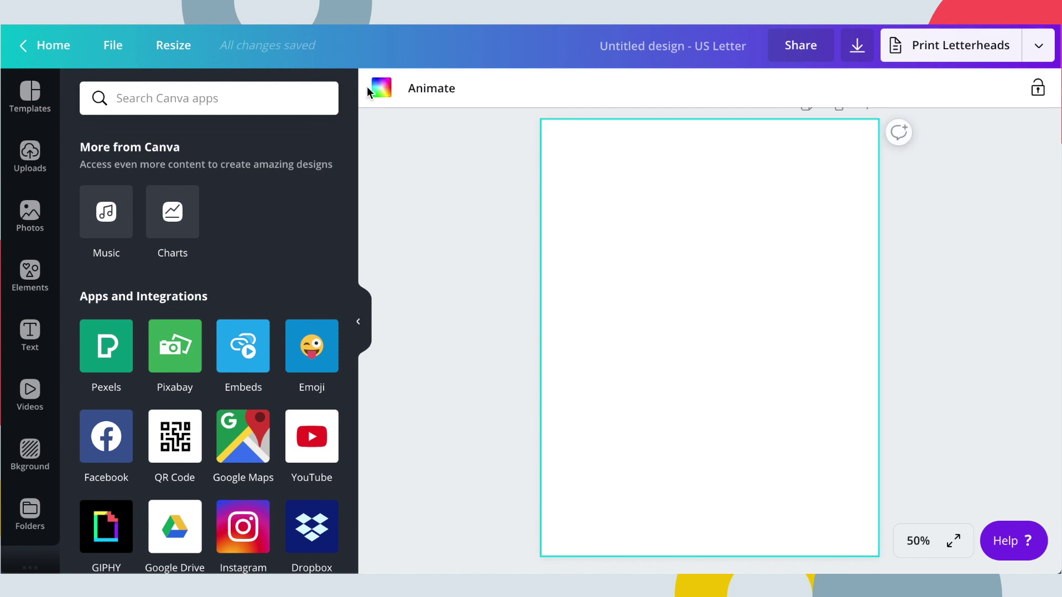
click(381, 87)
click(275, 343)
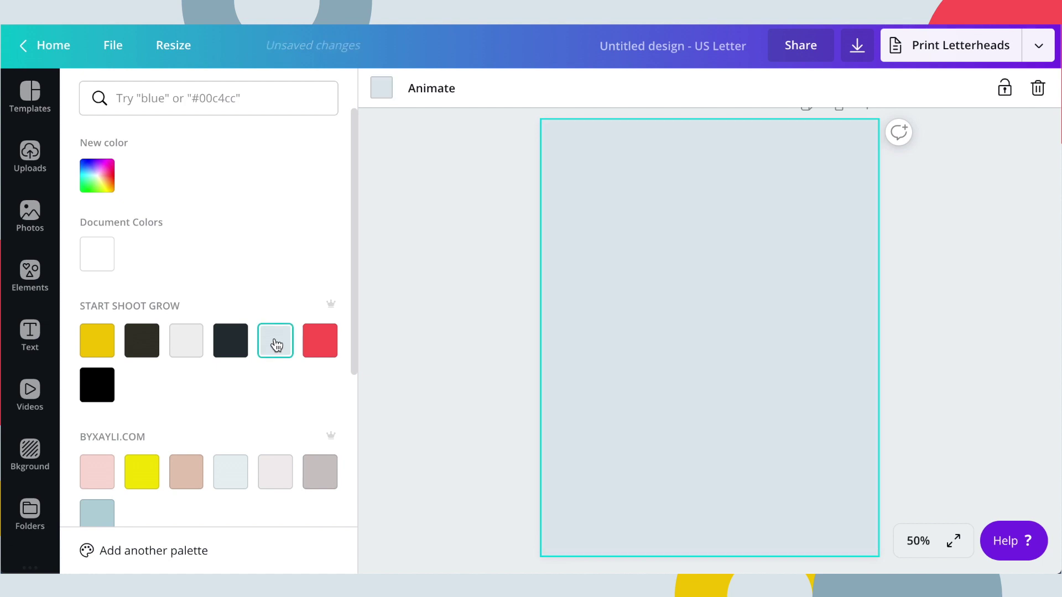
click(716, 280)
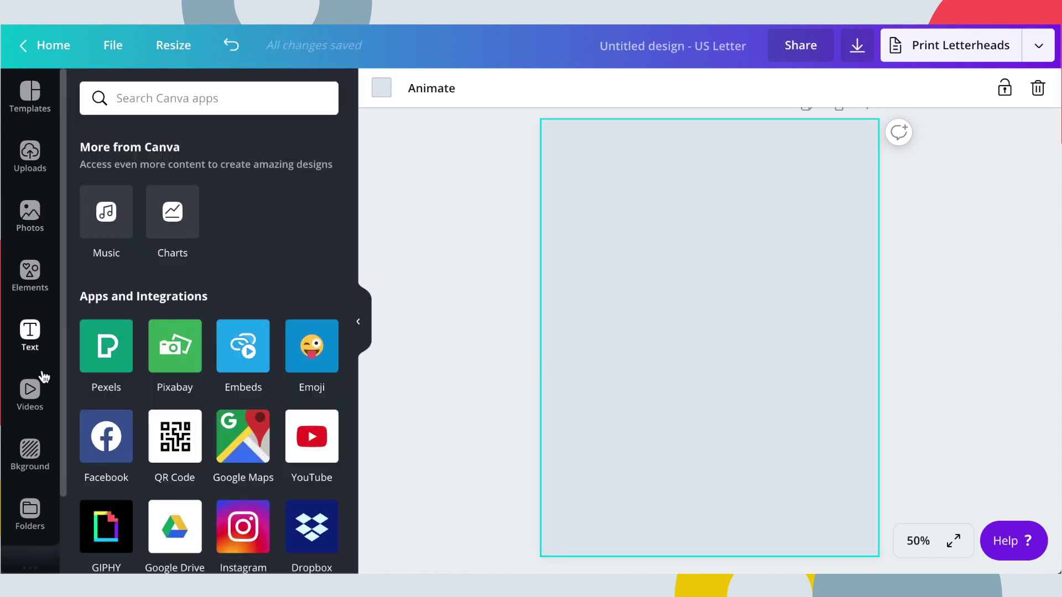
click(29, 272)
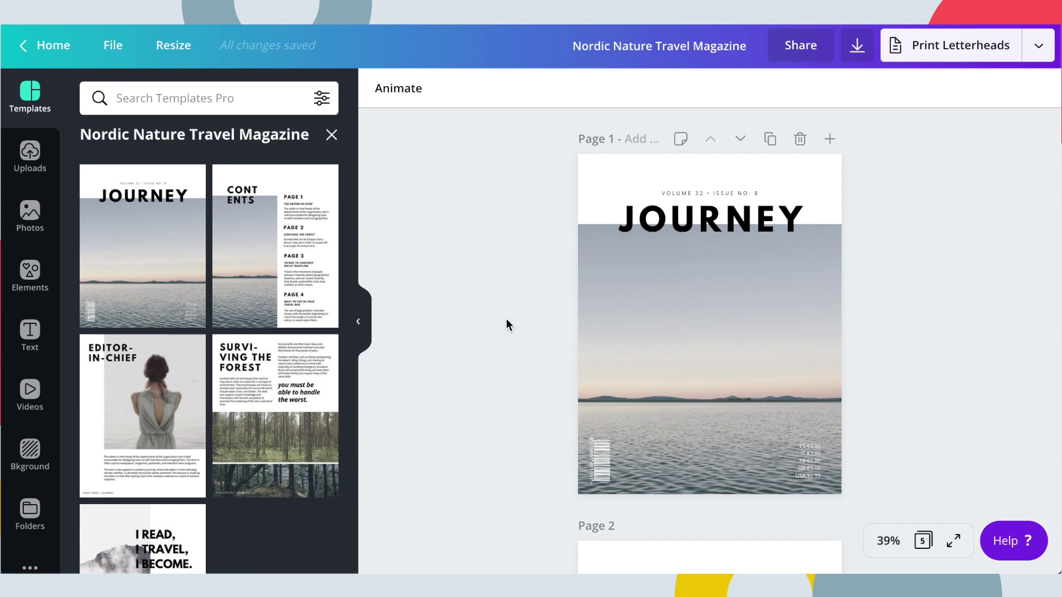
Delete the barcode and the price list from the bottom of the Journey cover page
click(669, 432)
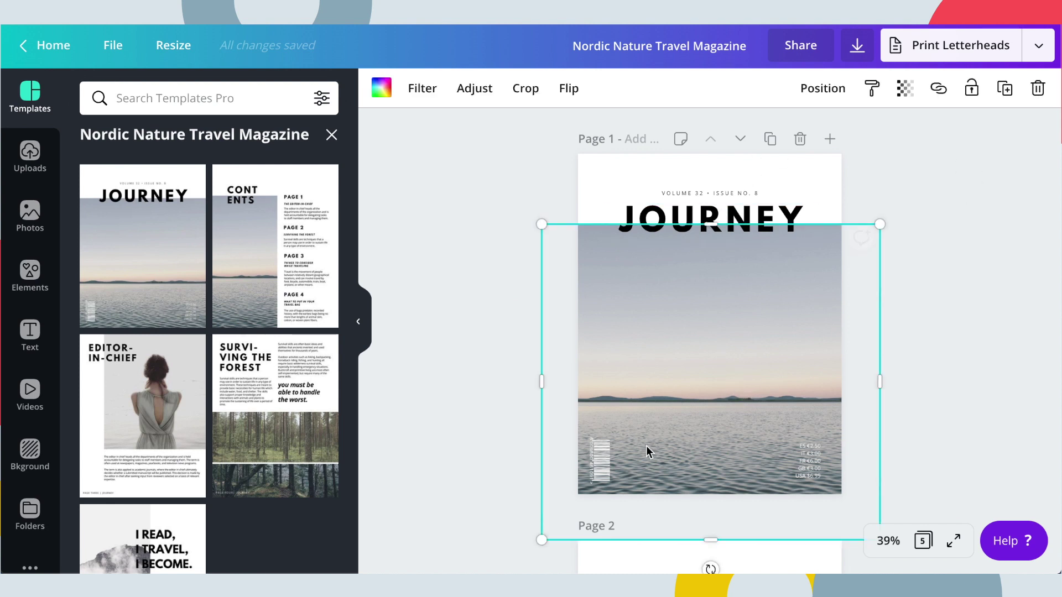
click(600, 461)
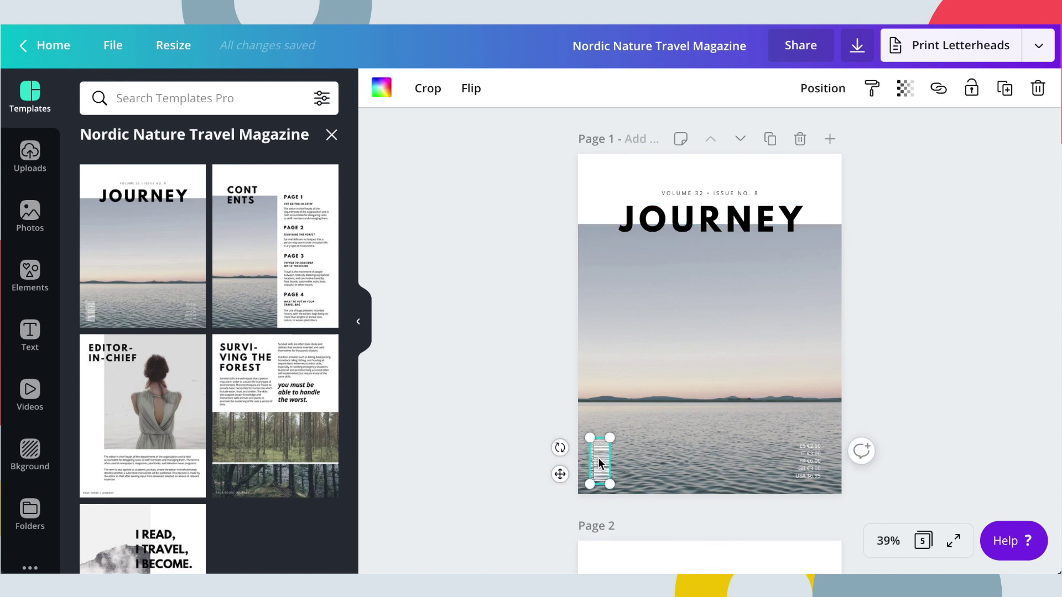
key(Delete)
click(807, 463)
key(Delete)
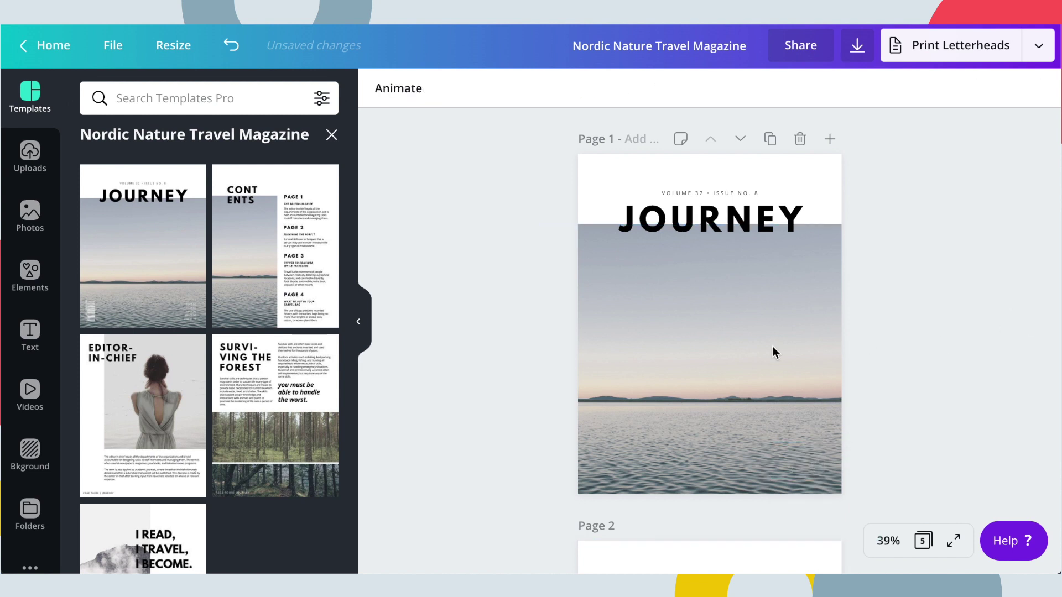
Remove the lake photo and its empty image frame from the cover page, with the uploaded images shown
click(697, 327)
drag(696, 327, 698, 327)
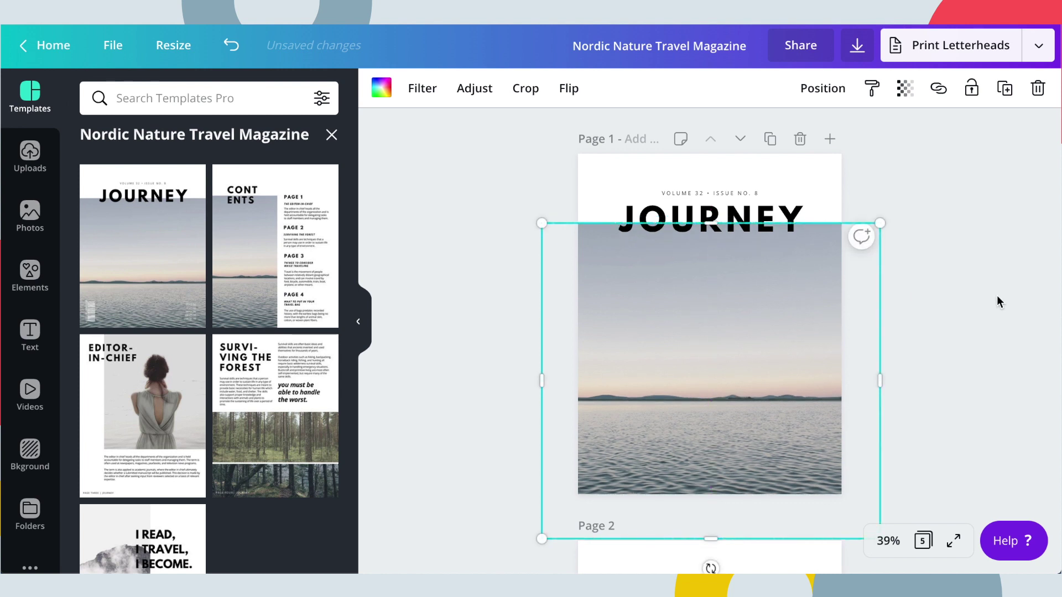
click(911, 320)
click(474, 325)
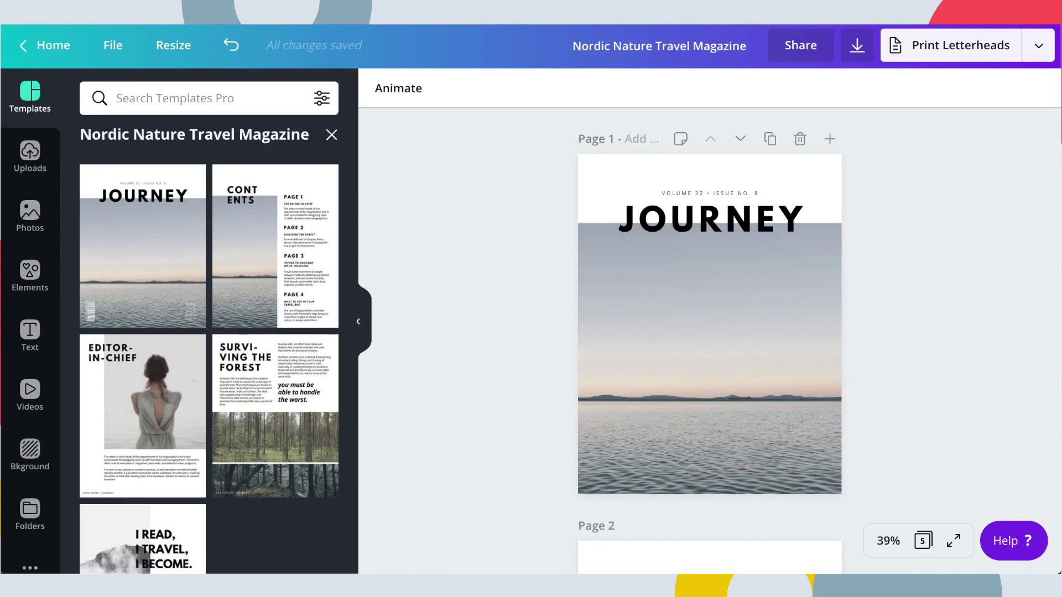
click(761, 373)
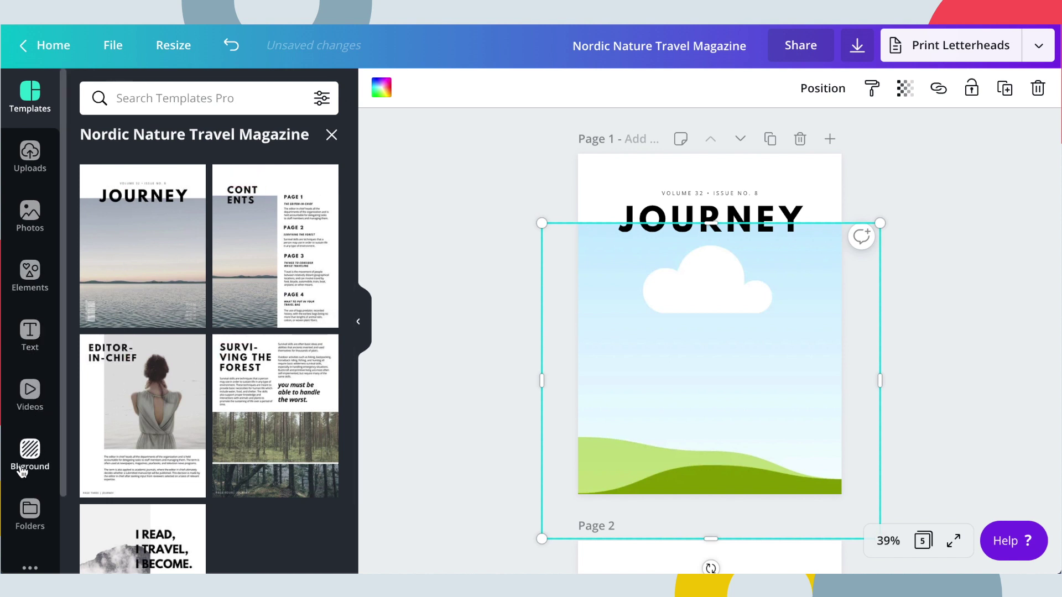
click(30, 164)
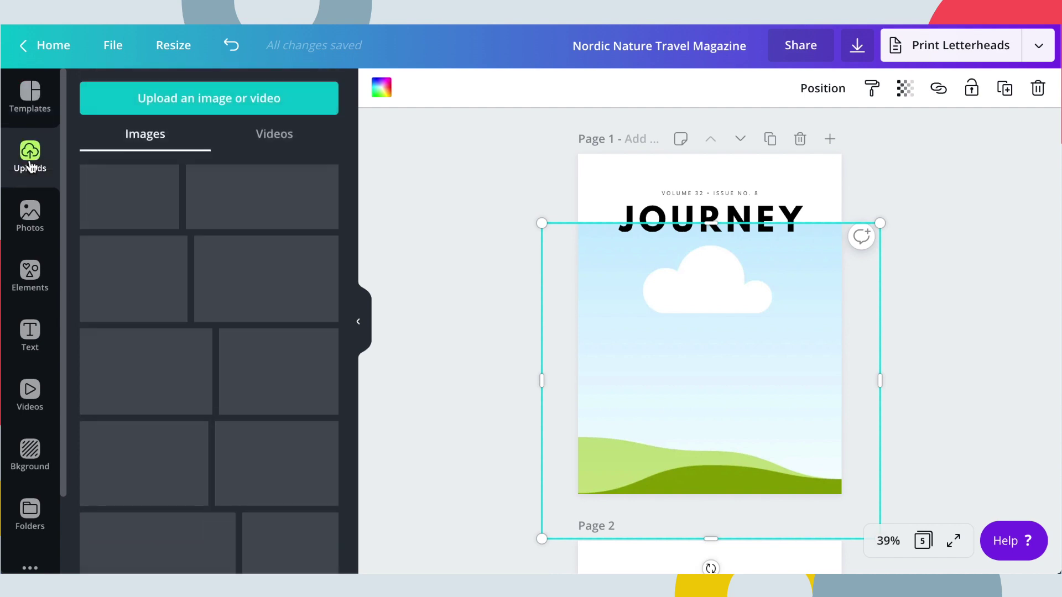
scroll(272, 247, down, 10)
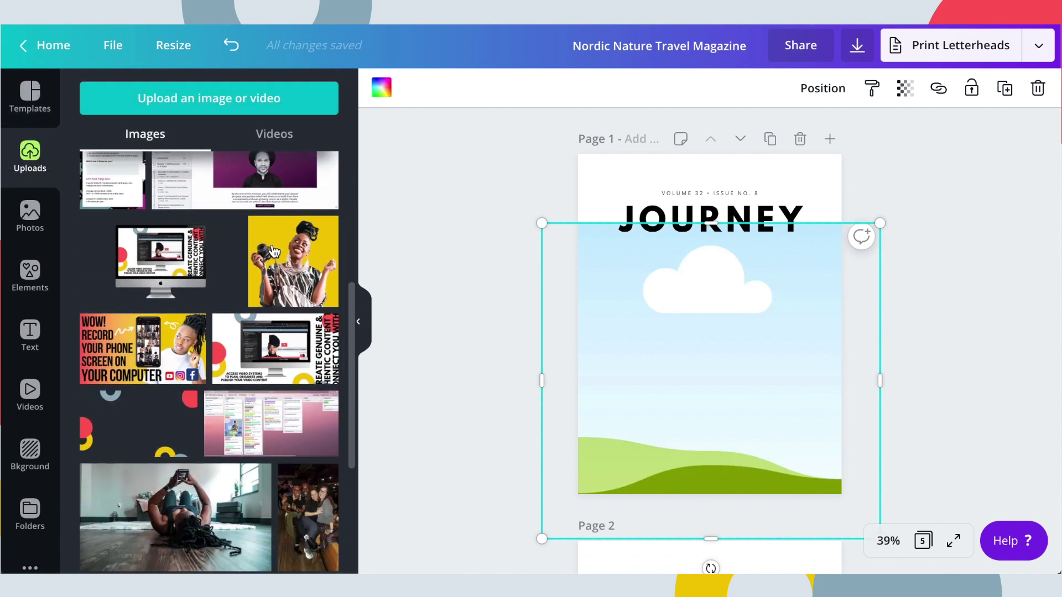
scroll(272, 246, down, 5)
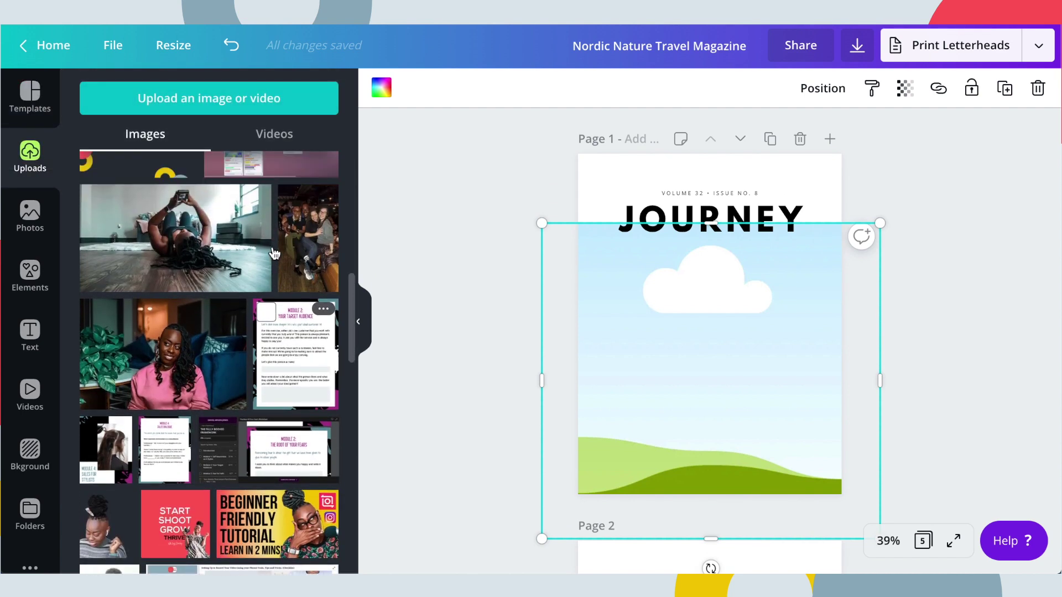
scroll(272, 251, down, 4)
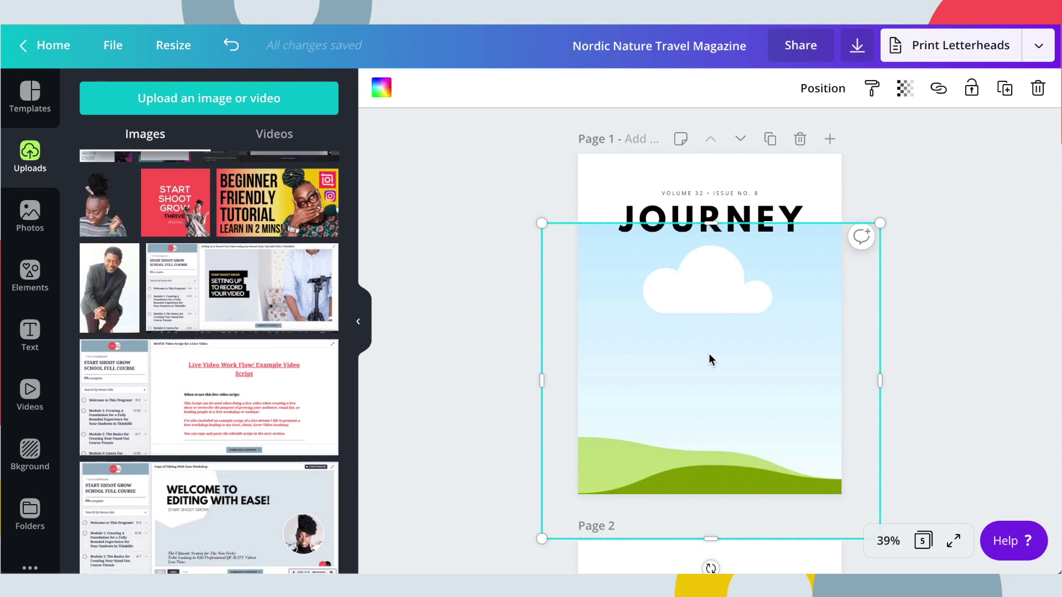
key(Delete)
Place the uploaded cut-out portrait in the striped sweater at the cover's lower-left corner and enlarge it
click(102, 202)
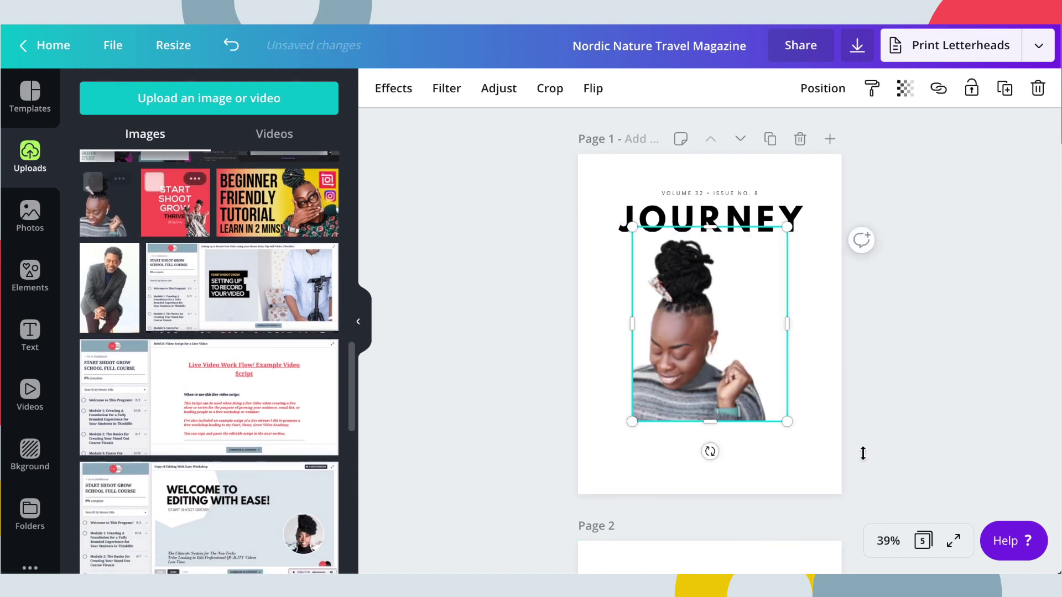
drag(675, 329, 621, 408)
click(492, 437)
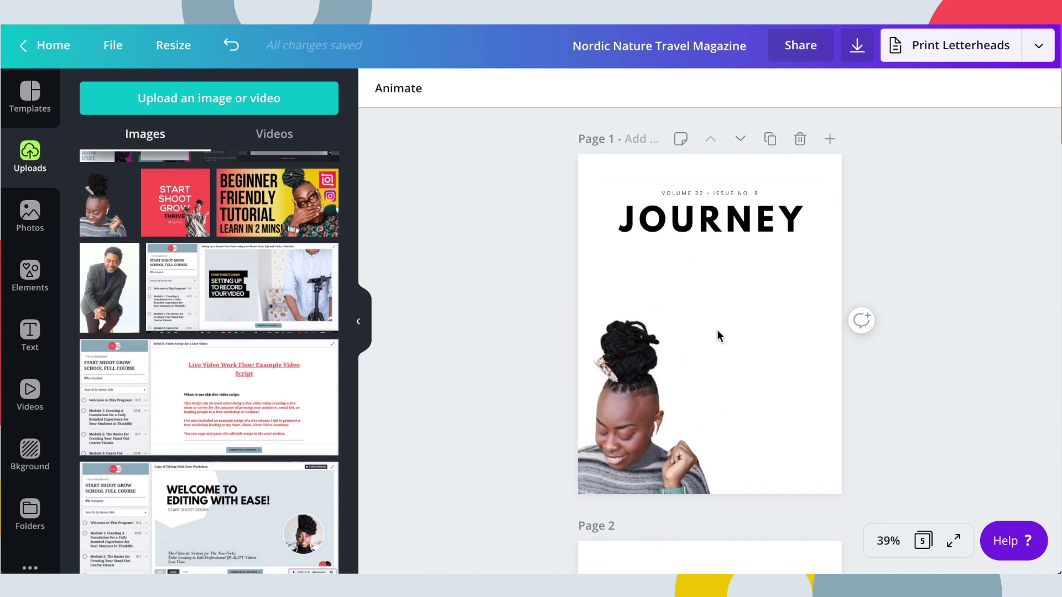
click(696, 382)
drag(732, 308, 774, 277)
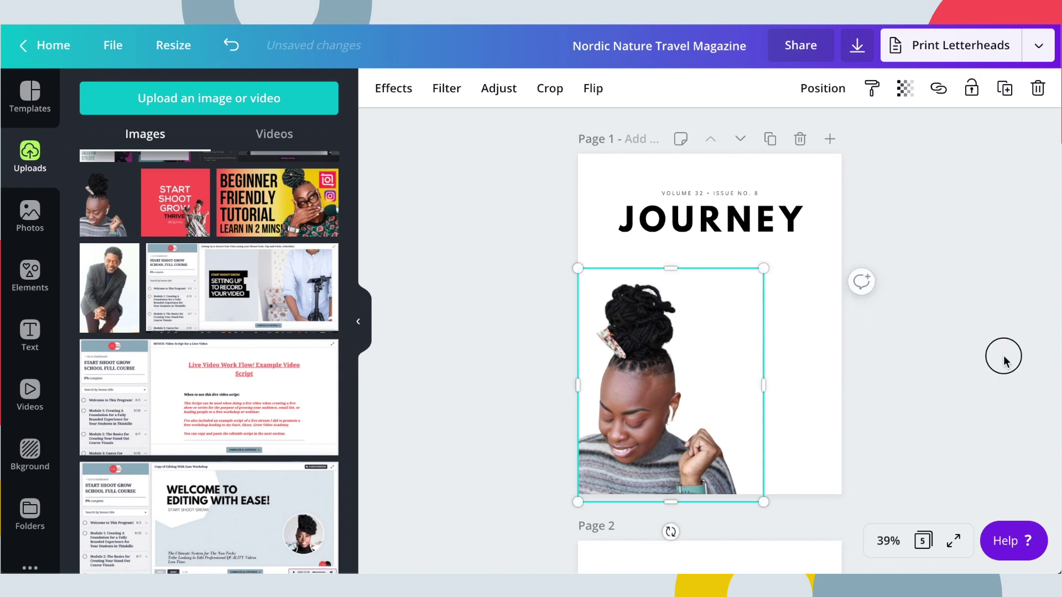
click(1004, 360)
Add the uploaded mockup of computer, tablet and open planner to the cover and delete the cut-out portrait
scroll(207, 401, down, 10)
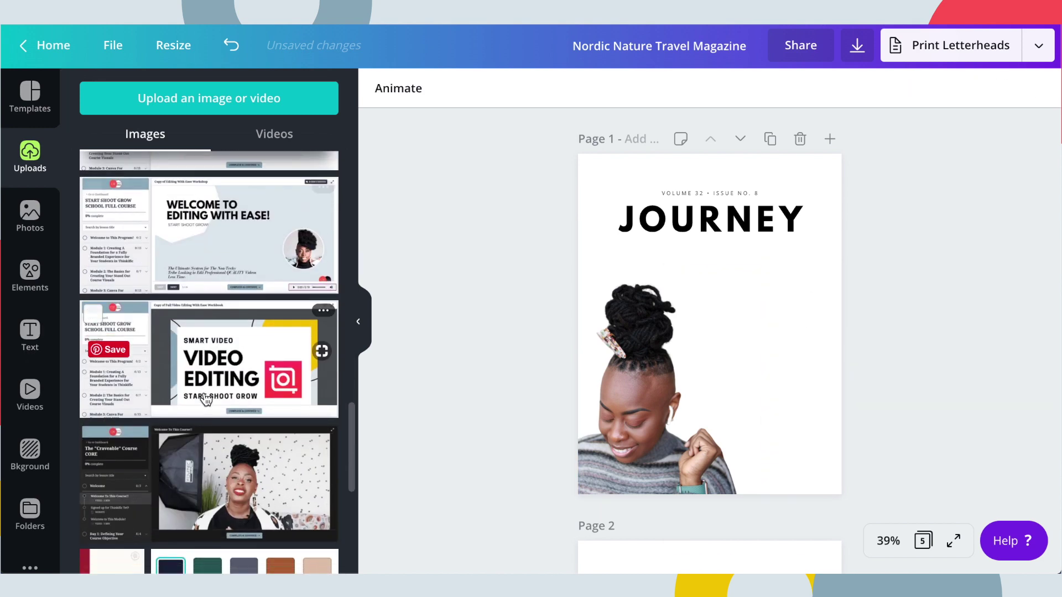
scroll(205, 398, down, 3)
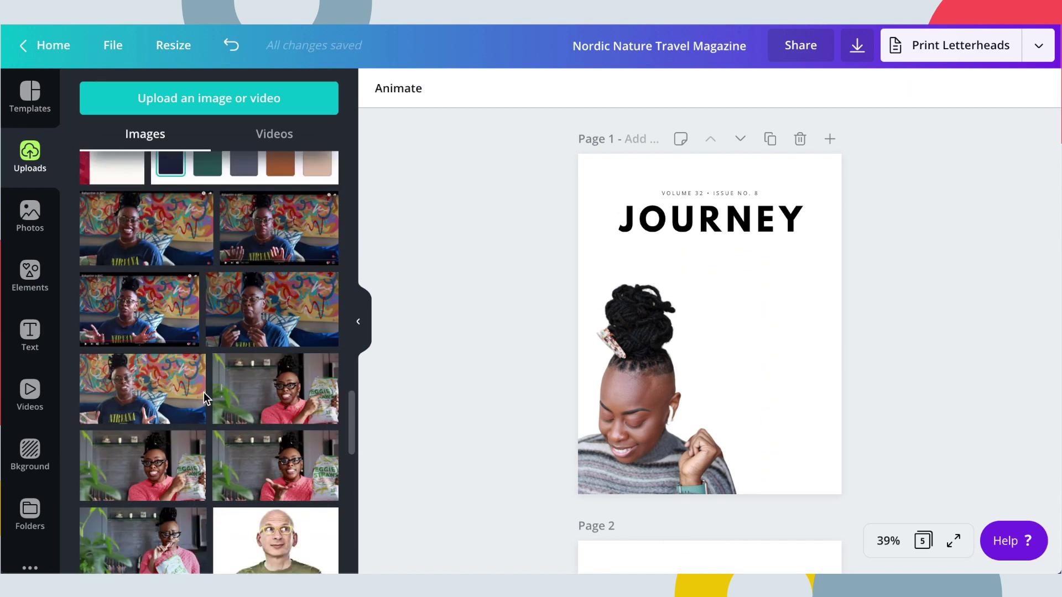
scroll(204, 398, down, 3)
click(127, 384)
click(624, 443)
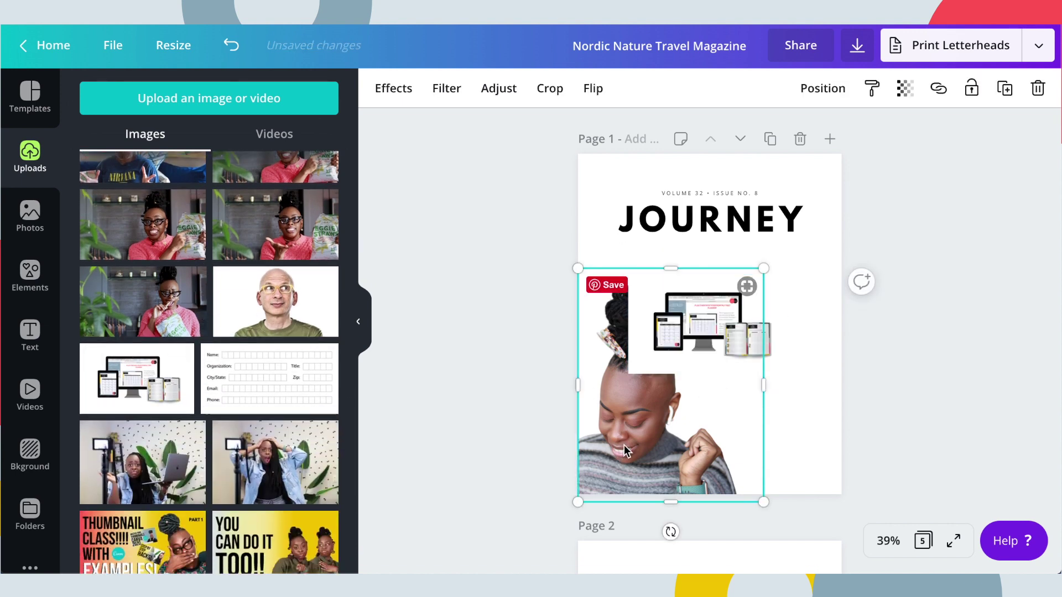
key(Delete)
Enlarge the device mockup to nearly the full page width and centre it in the lower half of the cover
click(704, 301)
drag(632, 277, 578, 244)
drag(735, 315, 748, 409)
drag(805, 338, 840, 315)
mouse_move(697, 412)
mouse_down()
mouse_move(682, 412)
mouse_move(692, 412)
mouse_up()
Replace the JOURNEY title on the cover with COURSE WORKBOOK
click(671, 276)
click(662, 221)
click(662, 221)
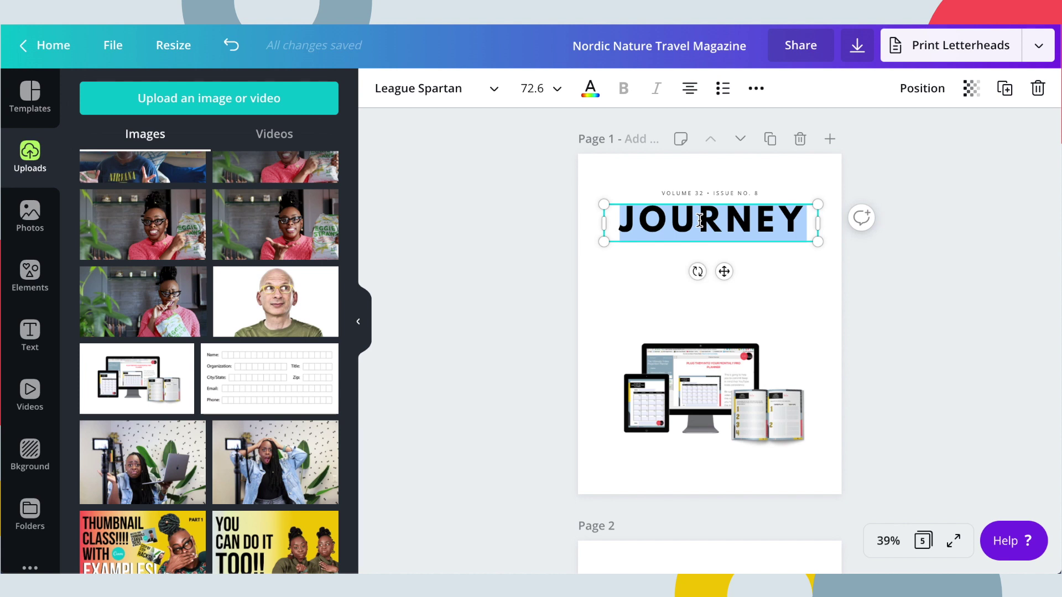
text(WORKBOOK)
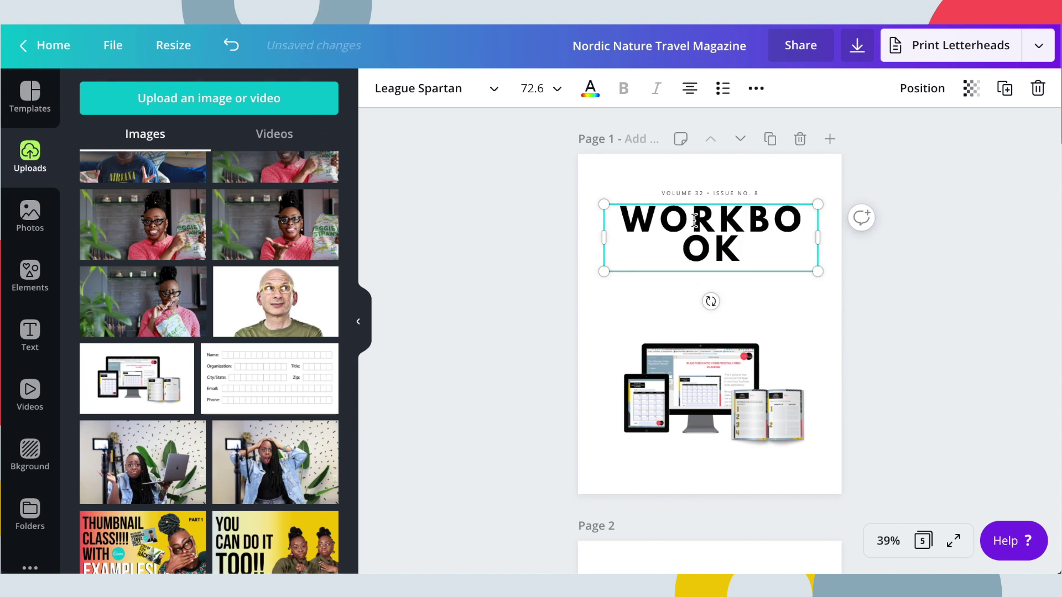
click(629, 223)
text(COURSE)
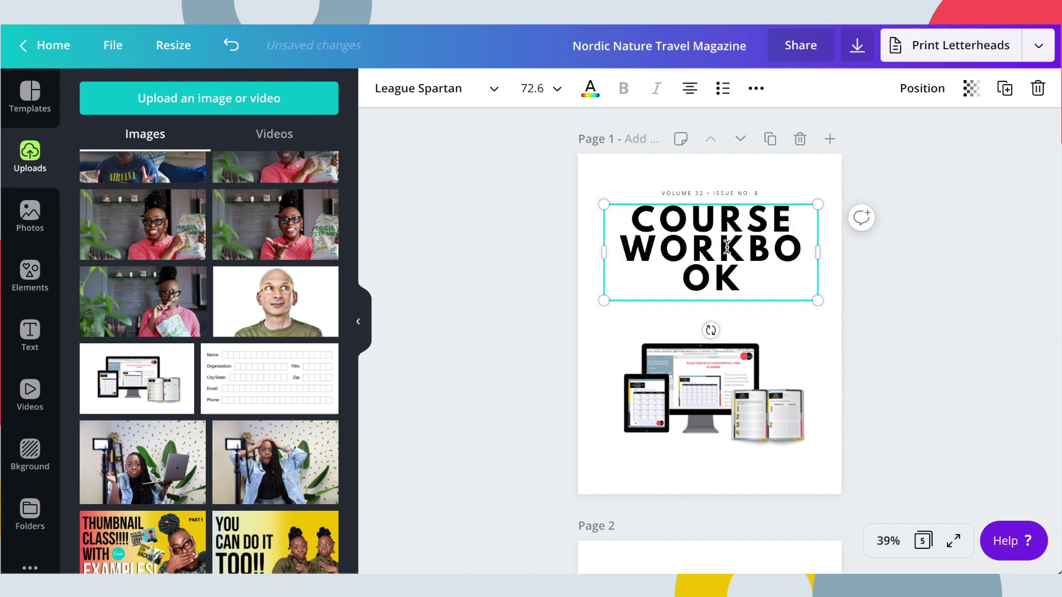
Widen the title's text box so WORKBOOK fits on one line, and move the title slightly down the page
drag(823, 253, 861, 248)
drag(670, 254, 691, 268)
click(957, 300)
Replace the volume and issue line above the title with TAGLINE
click(689, 194)
click(687, 193)
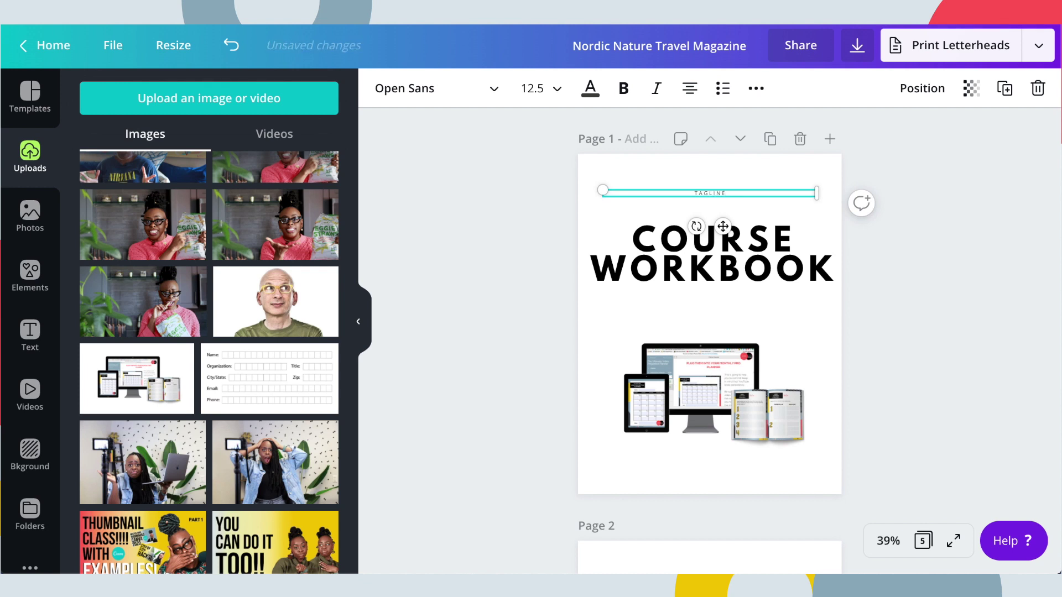
key(Return)
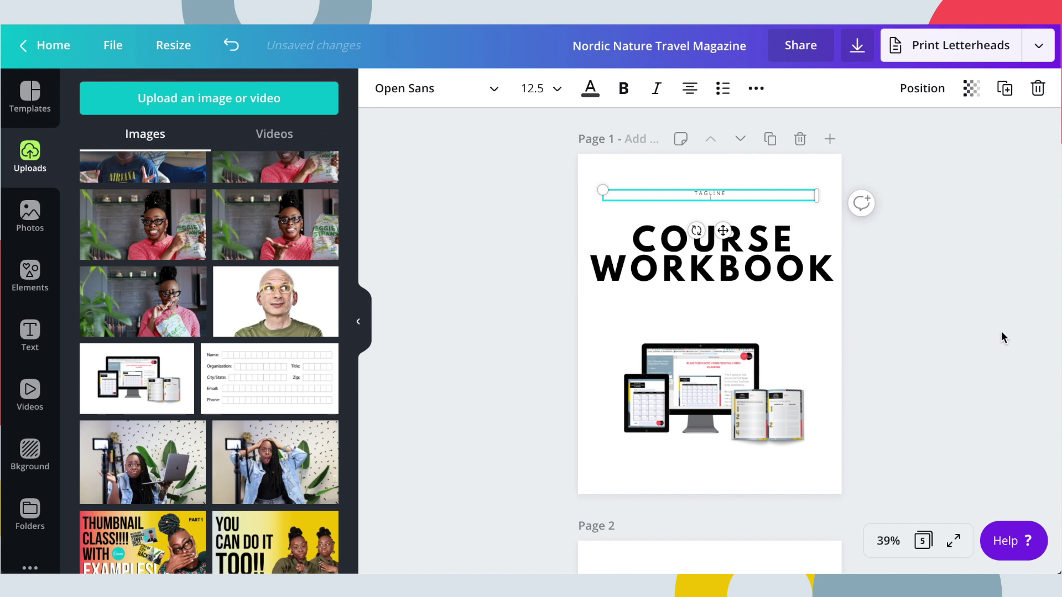
click(964, 337)
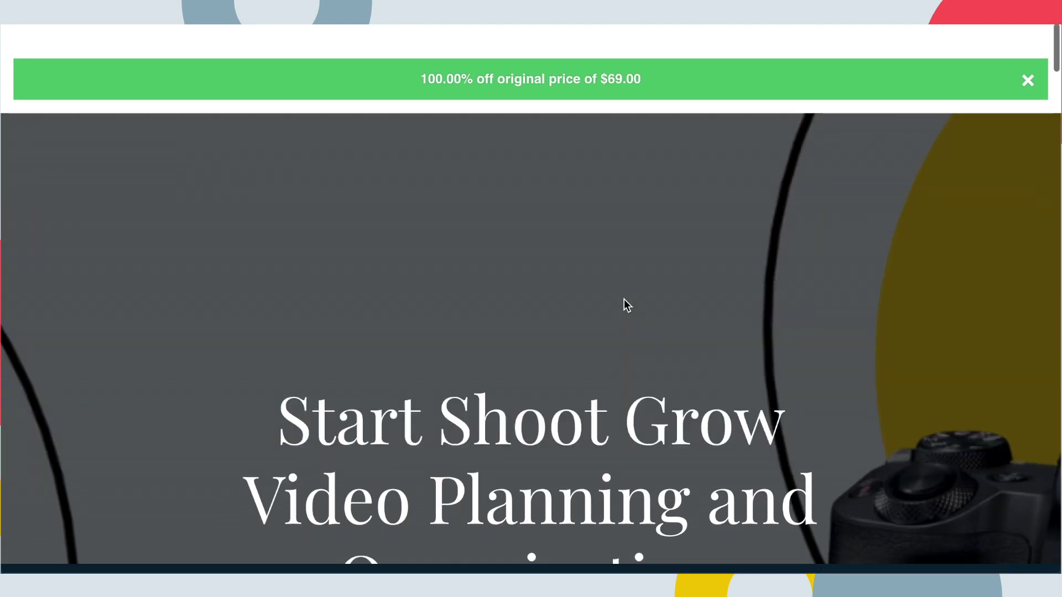
Copy the 5 Part Video Framework description from the workshop's sales page and replace the small text above the title with it
scroll(624, 300, down, 8)
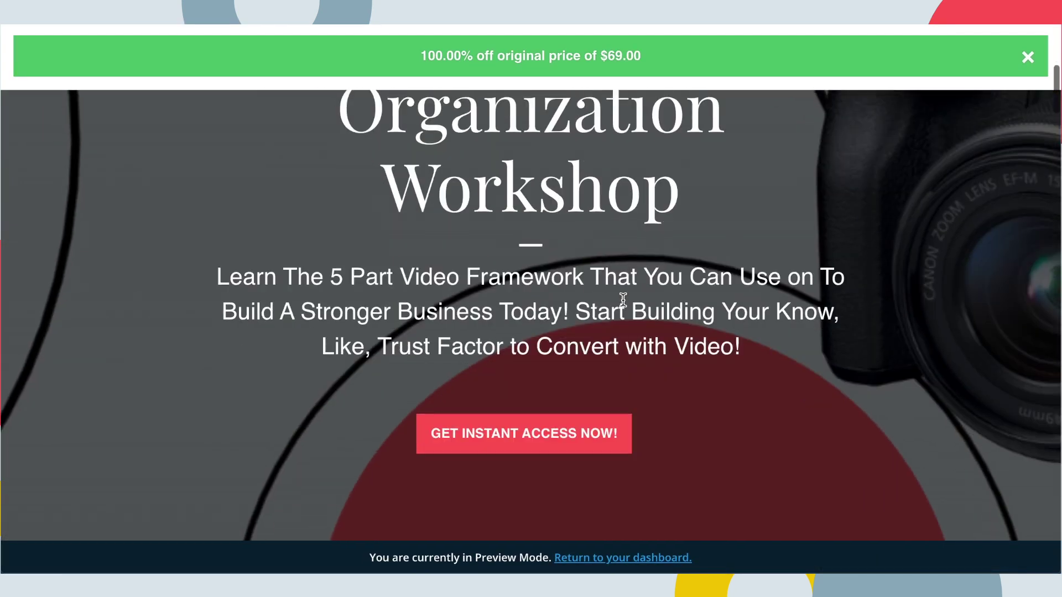
drag(215, 275, 767, 344)
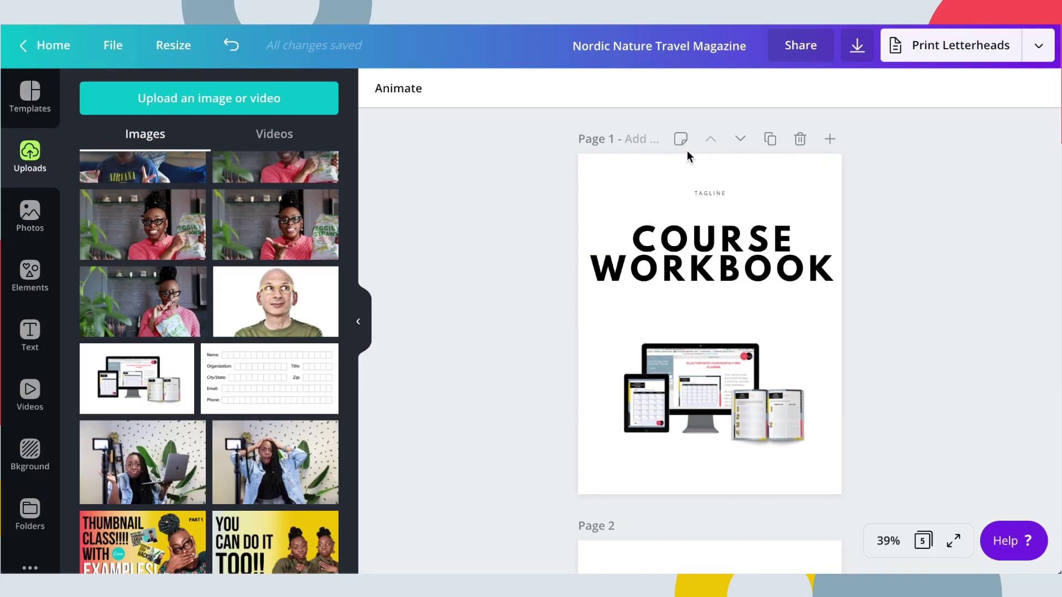
click(701, 194)
double_click(701, 192)
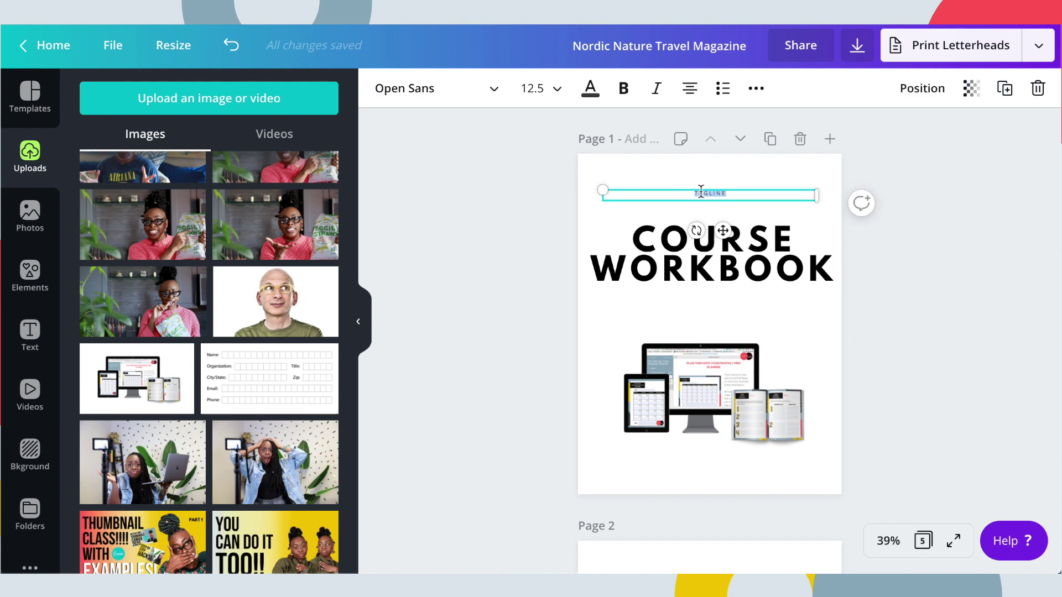
text(LEARN THE 5 PART VIDEO FRAMEWORK THAT YOU CAN USE ON TO BUILD A STRONGER BUSINESS TODAY! START BUILDING YOUR KNOW, LIKE, TRUST FACTOR TO CONVERT WITH VIDEO!)
click(972, 270)
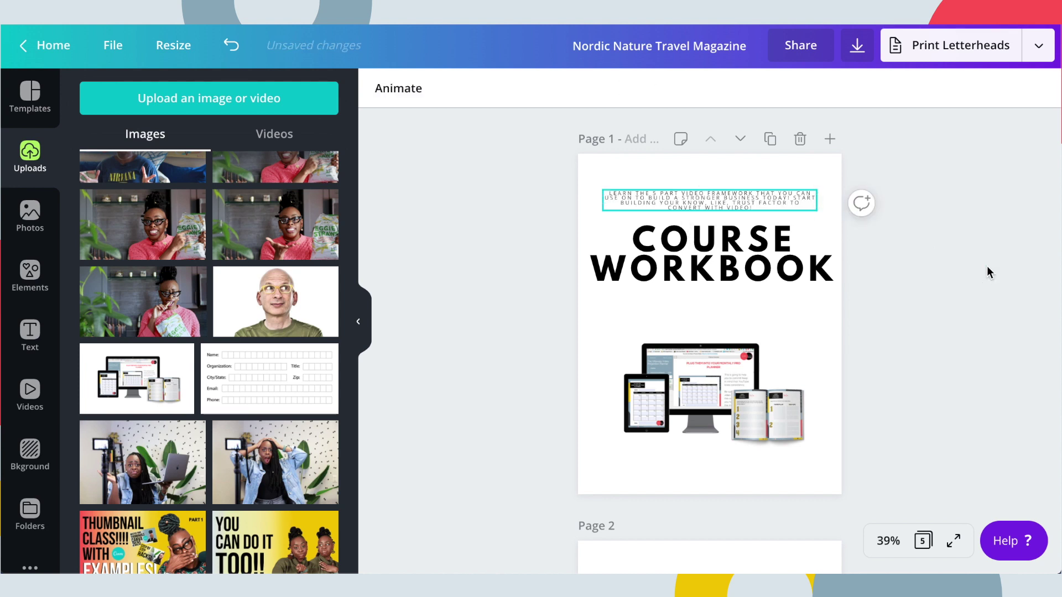
Increase the line height of the workshop description above the title slightly
click(691, 209)
click(888, 541)
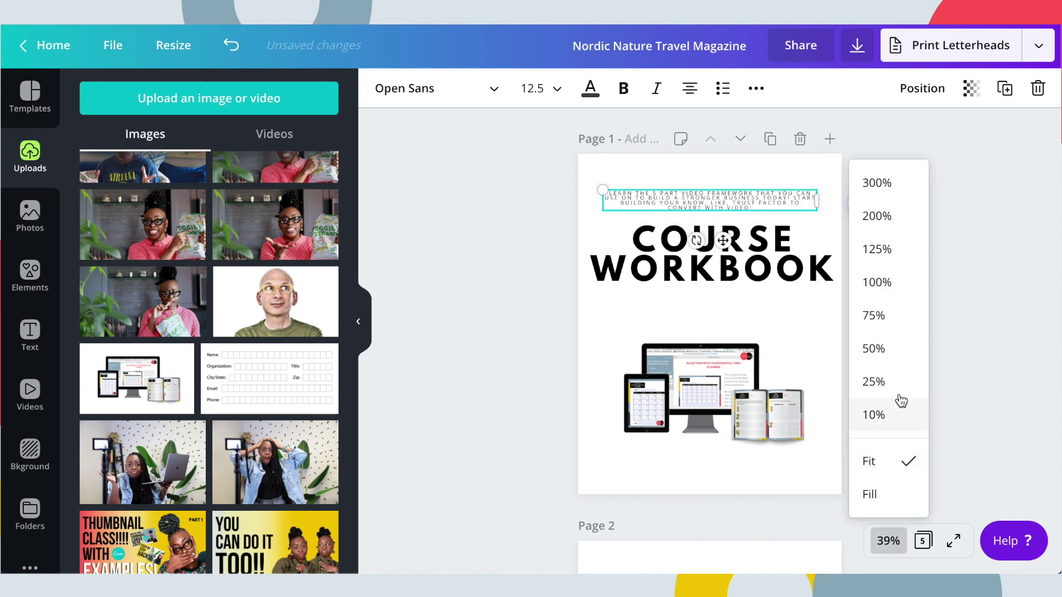
click(882, 323)
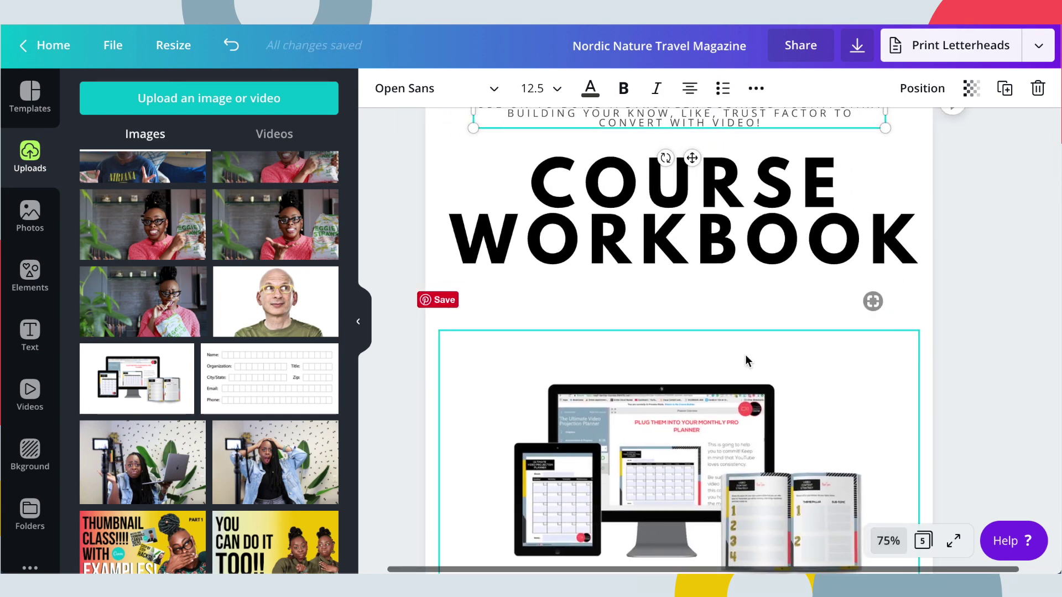
scroll(768, 387, up, 1)
click(412, 416)
click(784, 210)
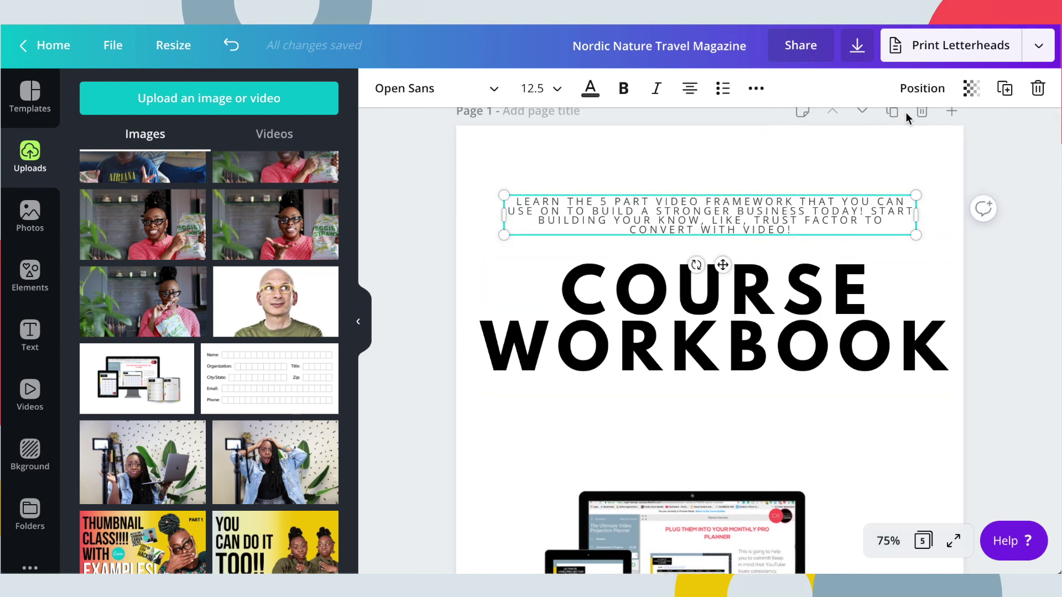
click(755, 89)
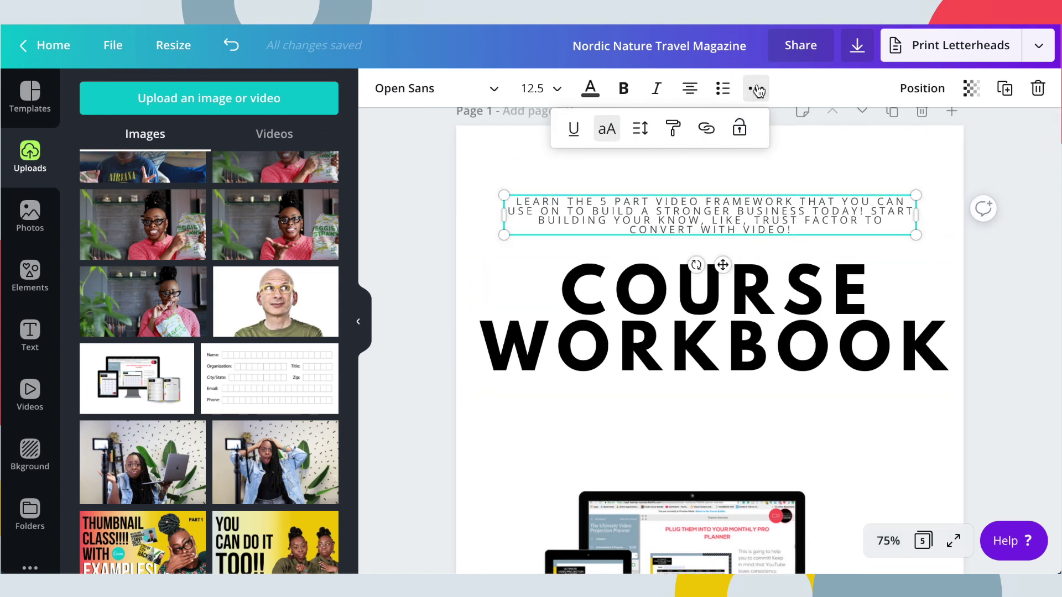
click(637, 132)
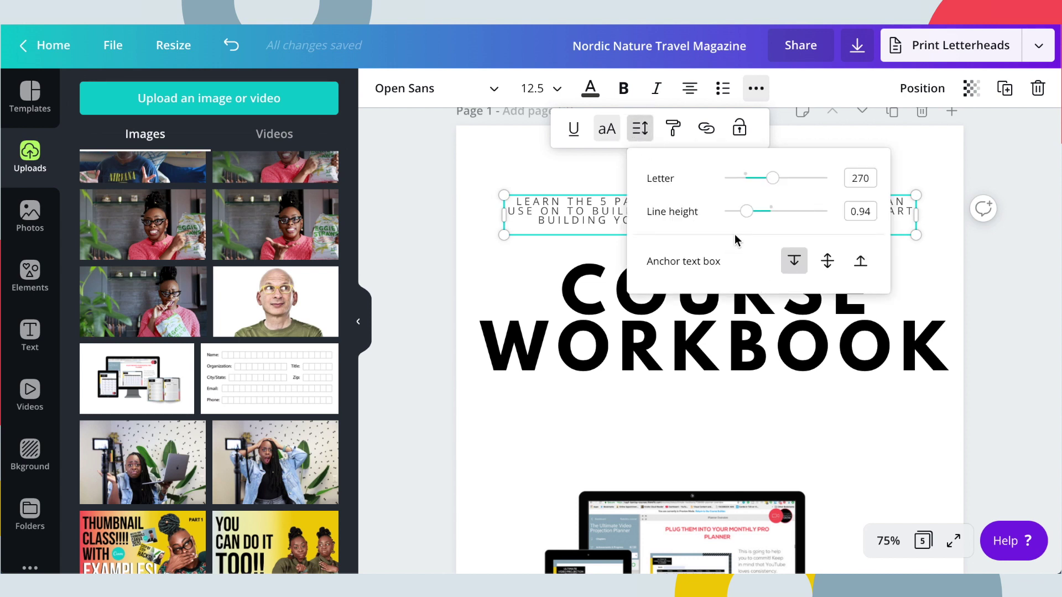
drag(753, 215, 757, 215)
click(405, 284)
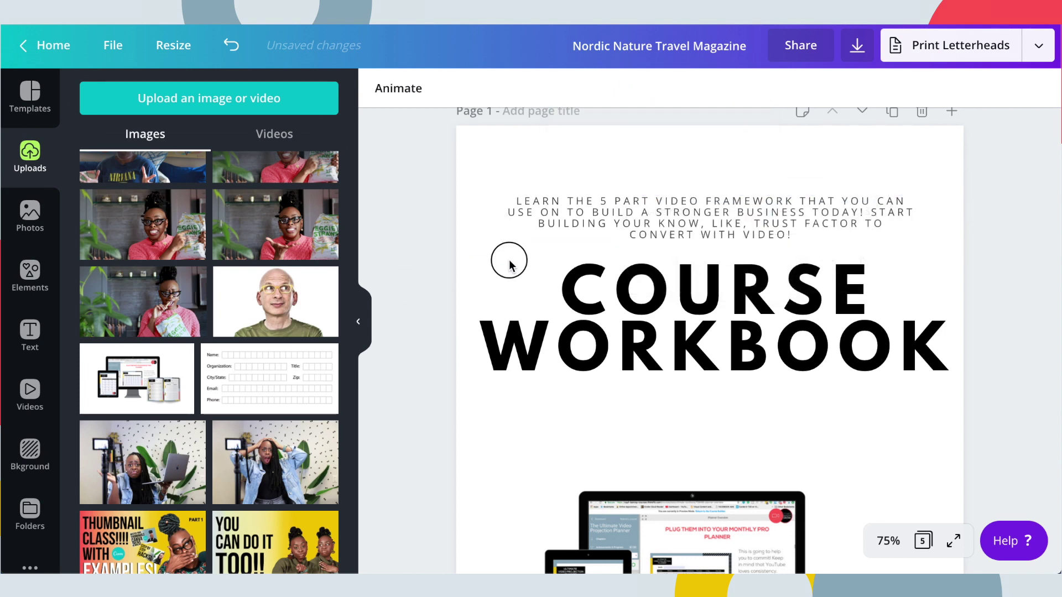
Move the workshop description directly below the COURSE WORKBOOK title and make all of its text bold
click(791, 217)
drag(791, 375, 791, 410)
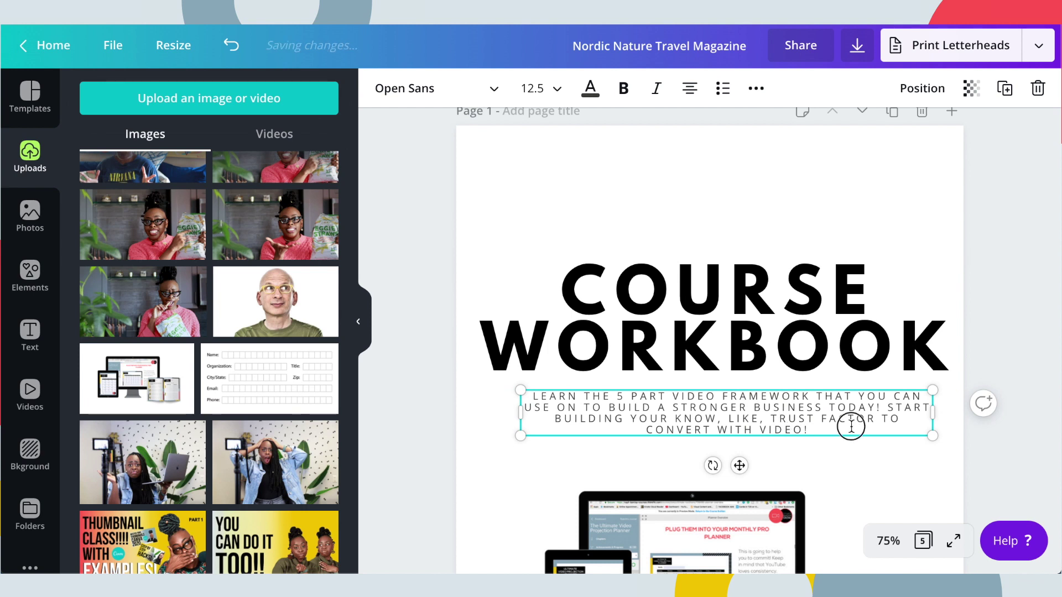
drag(851, 426, 491, 393)
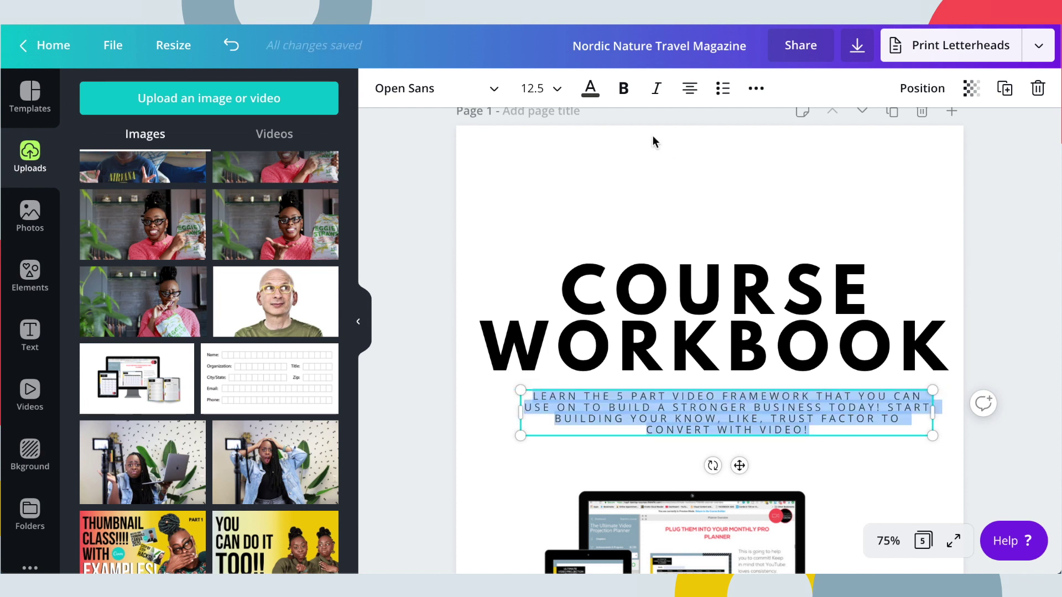
click(628, 90)
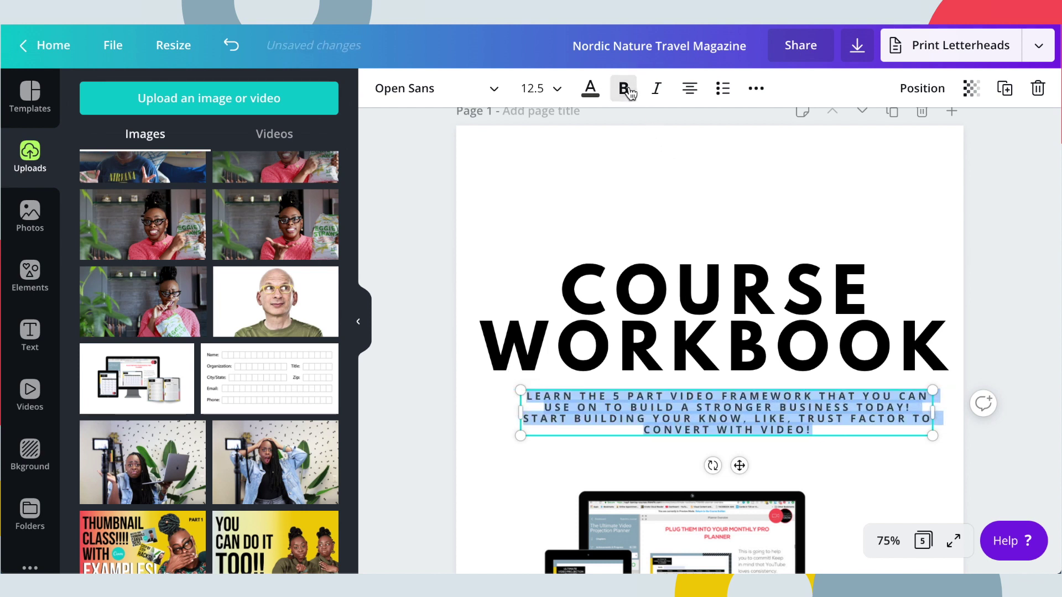
Move the COURSE WORKBOOK title higher on the page and place the workshop description centred just beneath it
click(1015, 255)
drag(702, 420, 689, 420)
drag(726, 294, 721, 254)
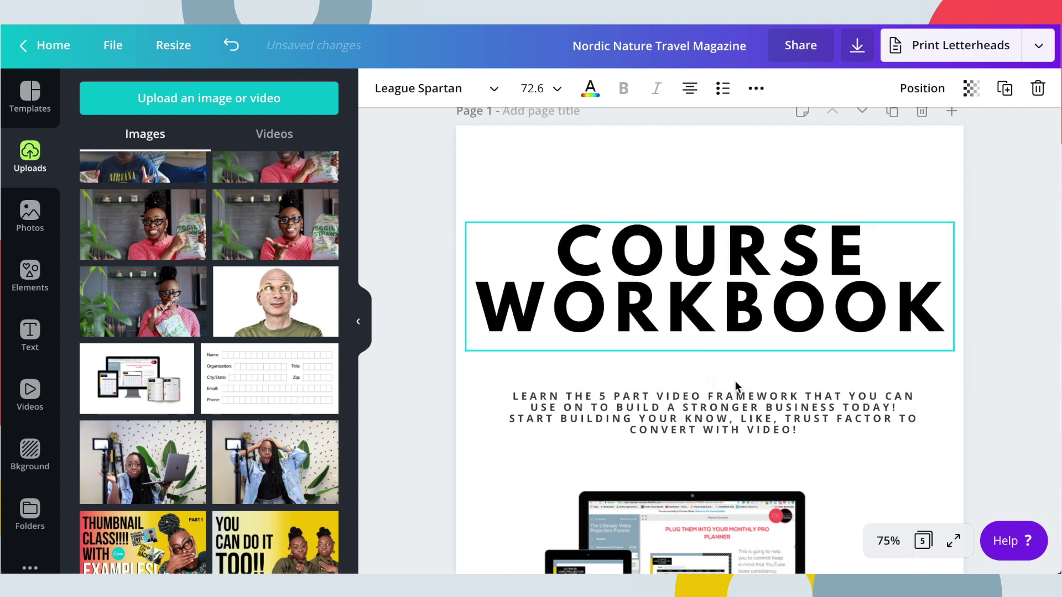
drag(712, 398, 734, 375)
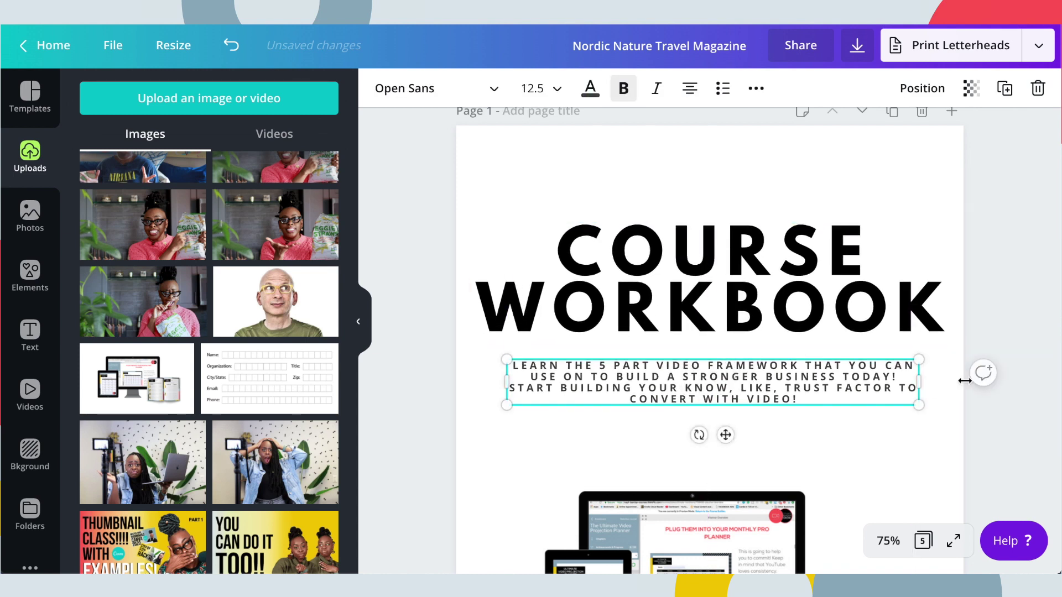
click(1035, 408)
Move the device mockup image up slightly and remove its background with Background Remover
scroll(725, 429, down, 3)
drag(725, 429, 744, 399)
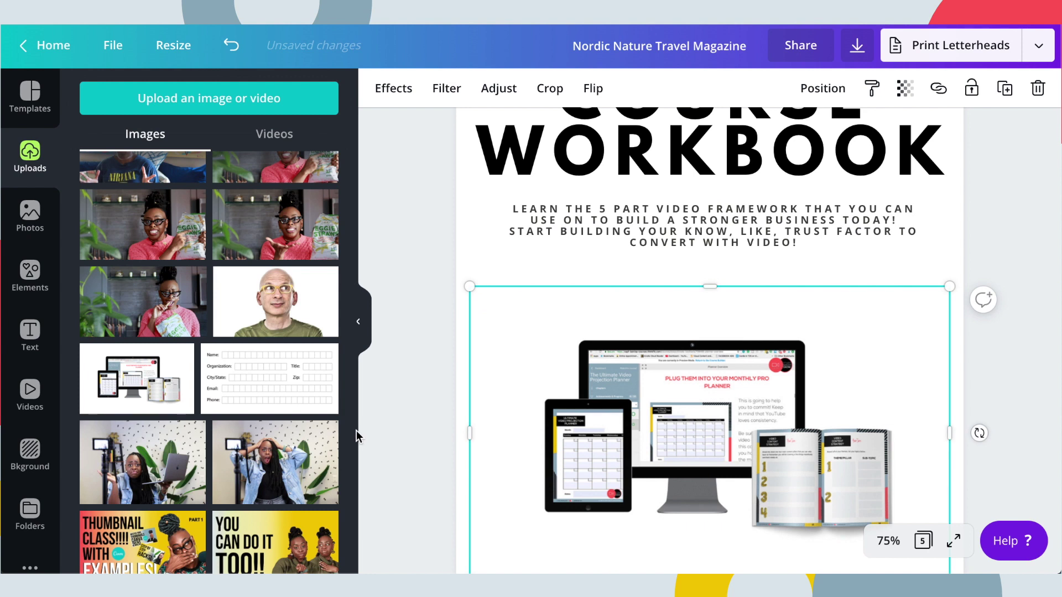
click(409, 95)
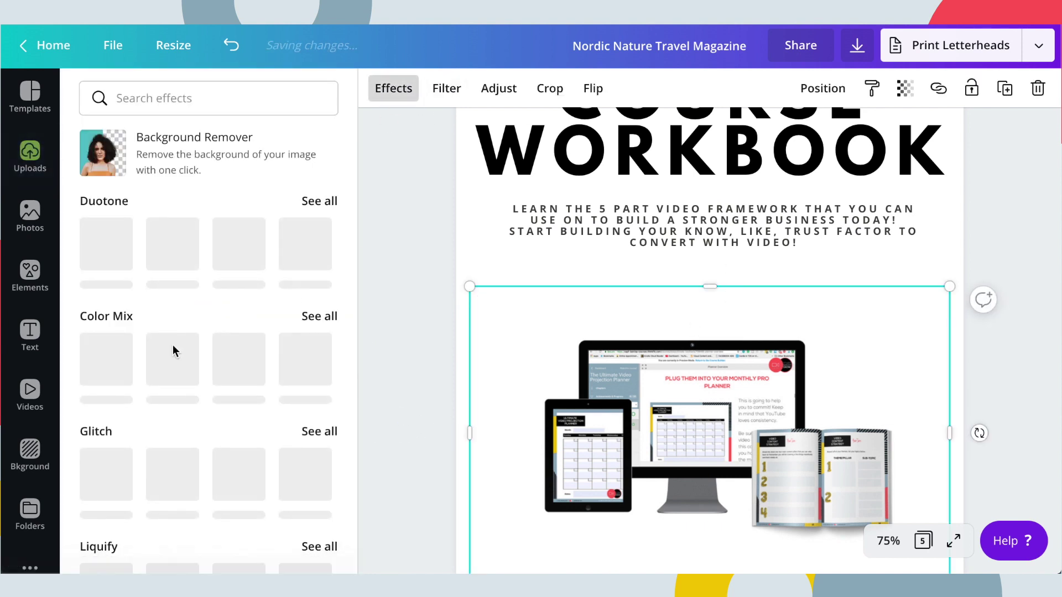
click(168, 154)
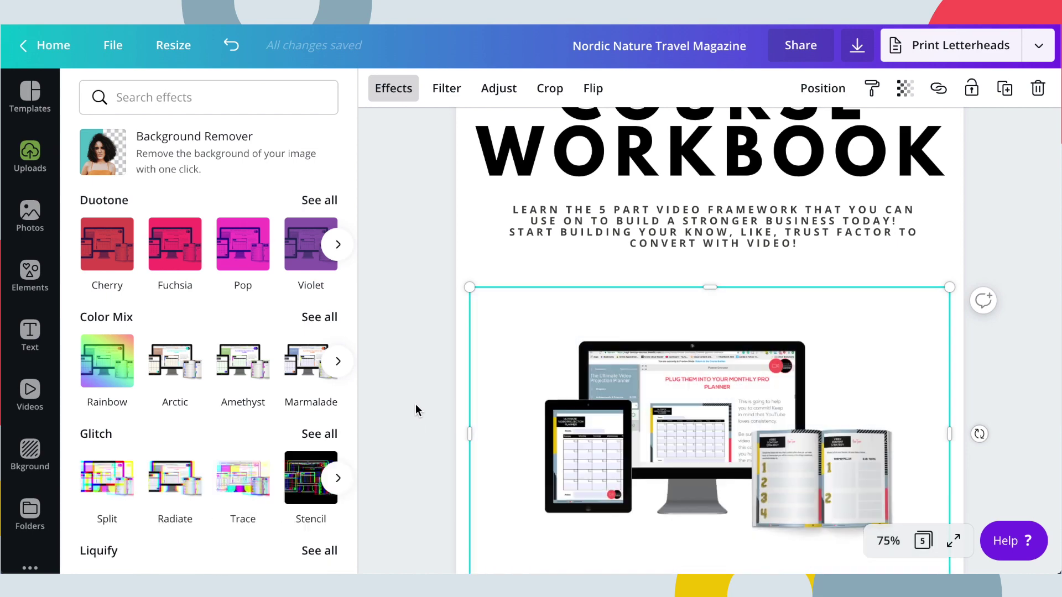
scroll(681, 419, down, 2)
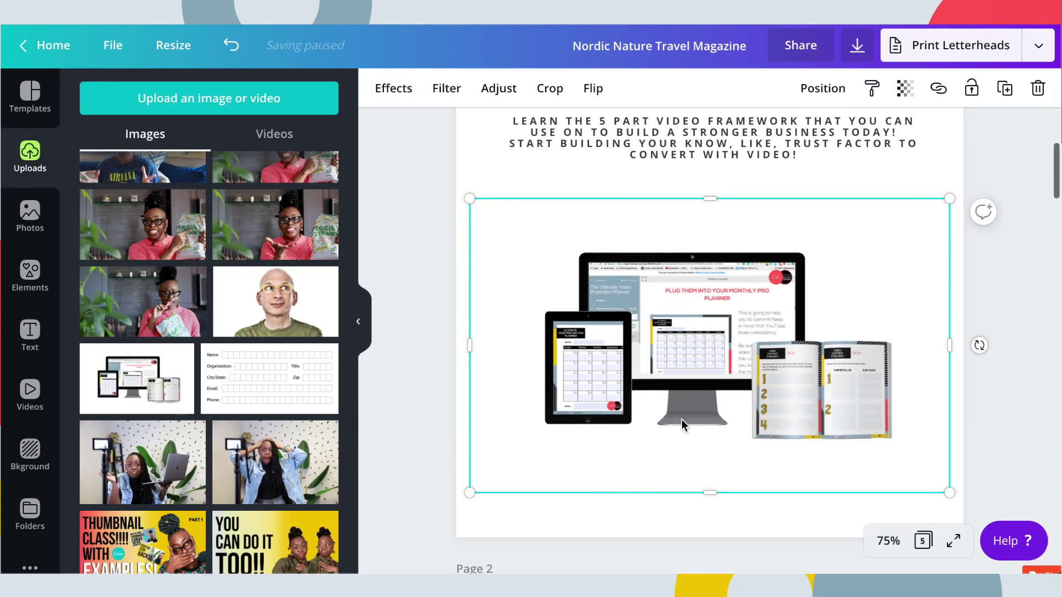
click(665, 518)
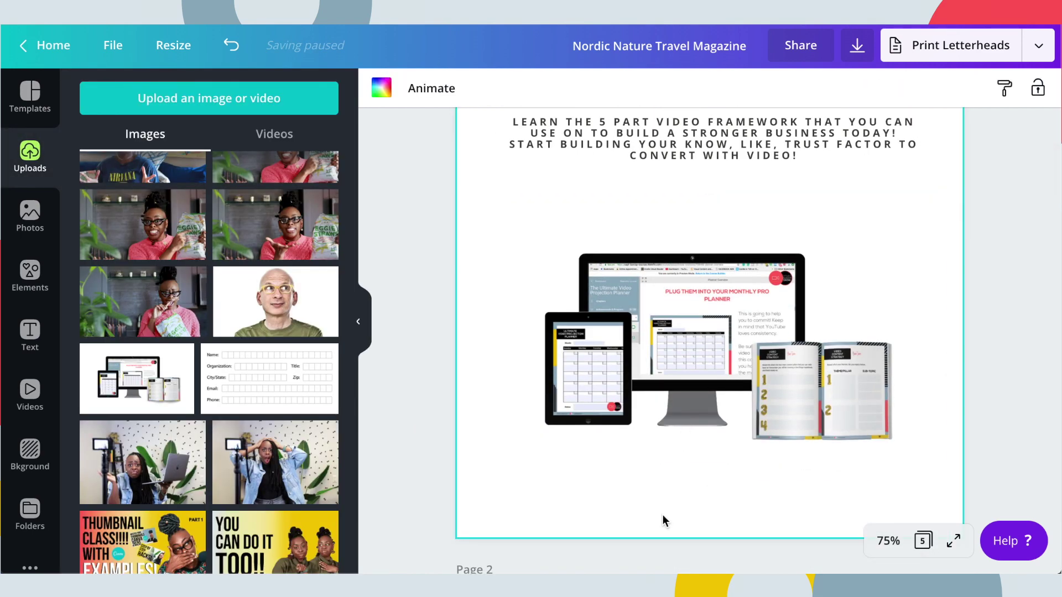
Add a recently used square to the cover's lower half and fill it with the START SHOOT GROW palette's pale blue-grey
click(30, 276)
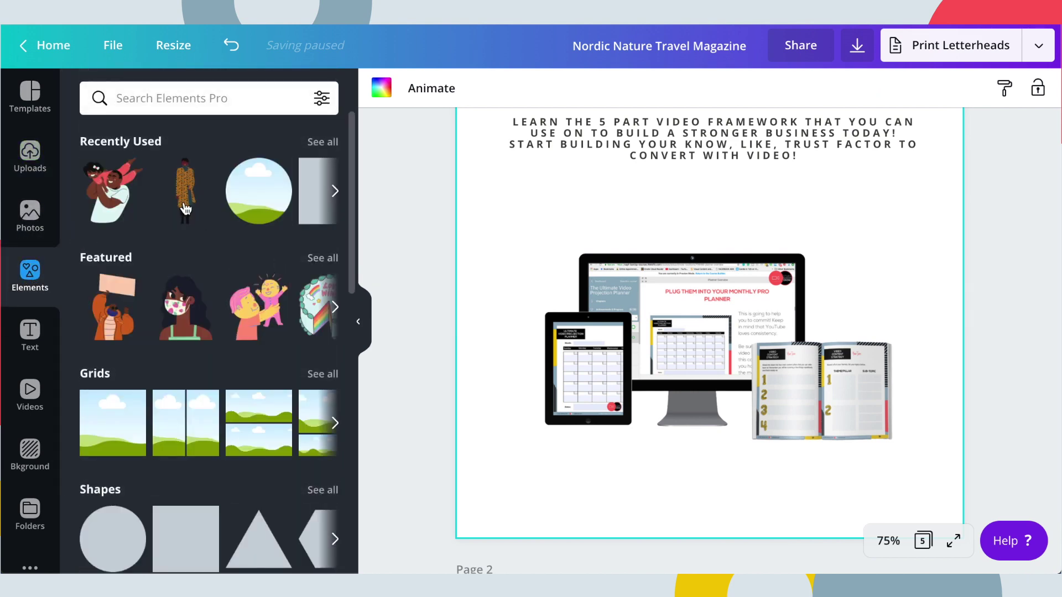
click(334, 192)
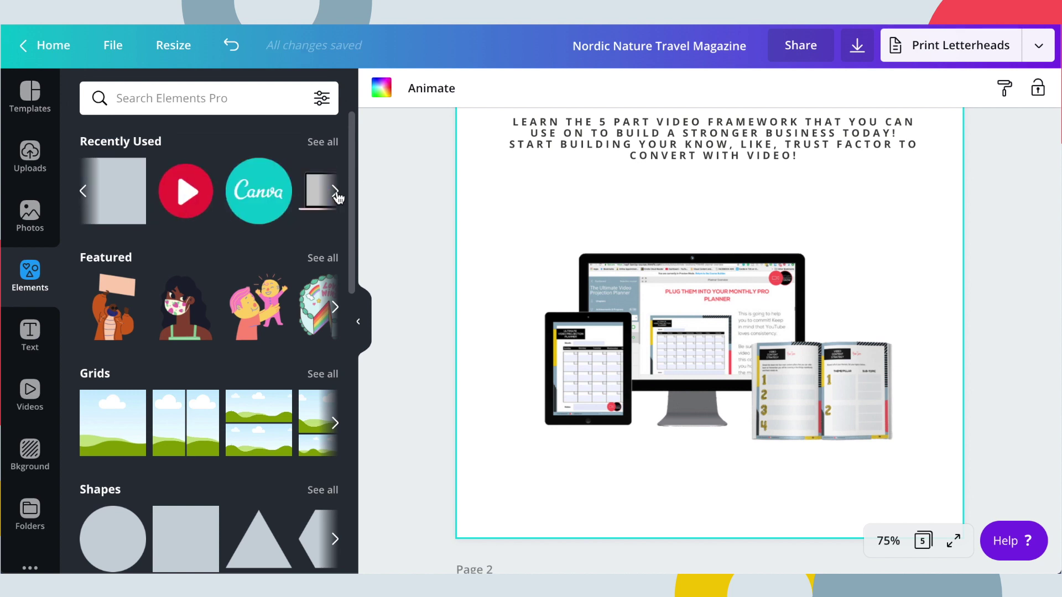
click(121, 210)
drag(663, 277, 552, 318)
click(379, 89)
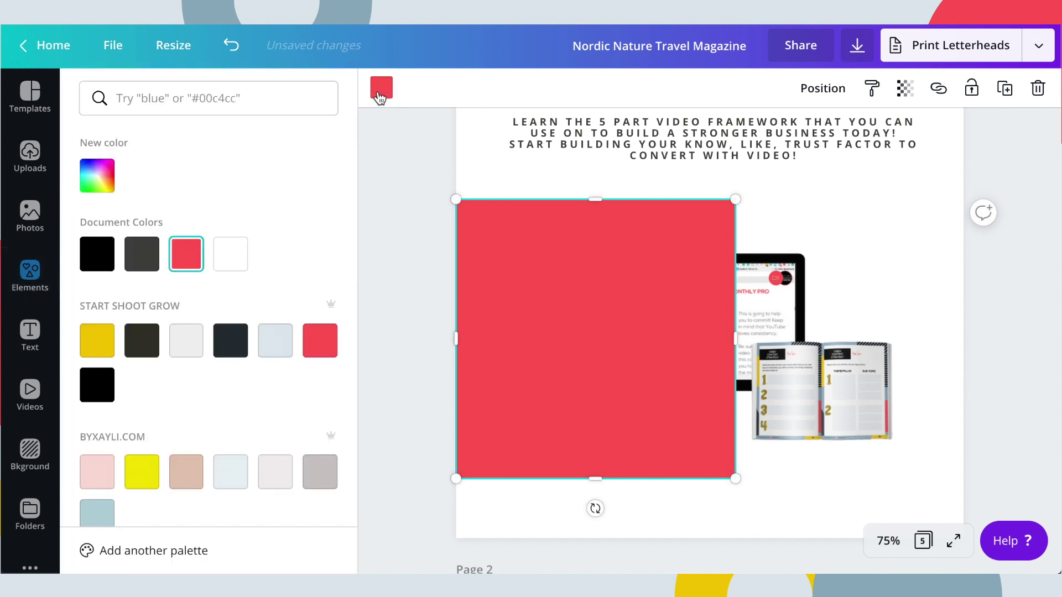
click(270, 344)
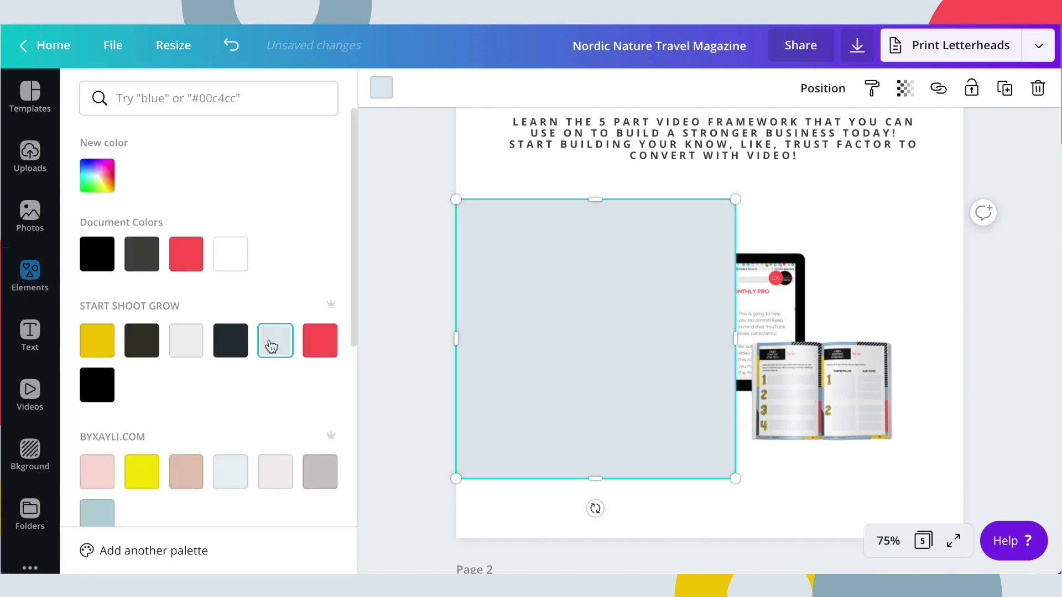
Stretch the pale blue-grey square across the full page width and down past the page's lower edge
click(638, 344)
drag(737, 338, 961, 359)
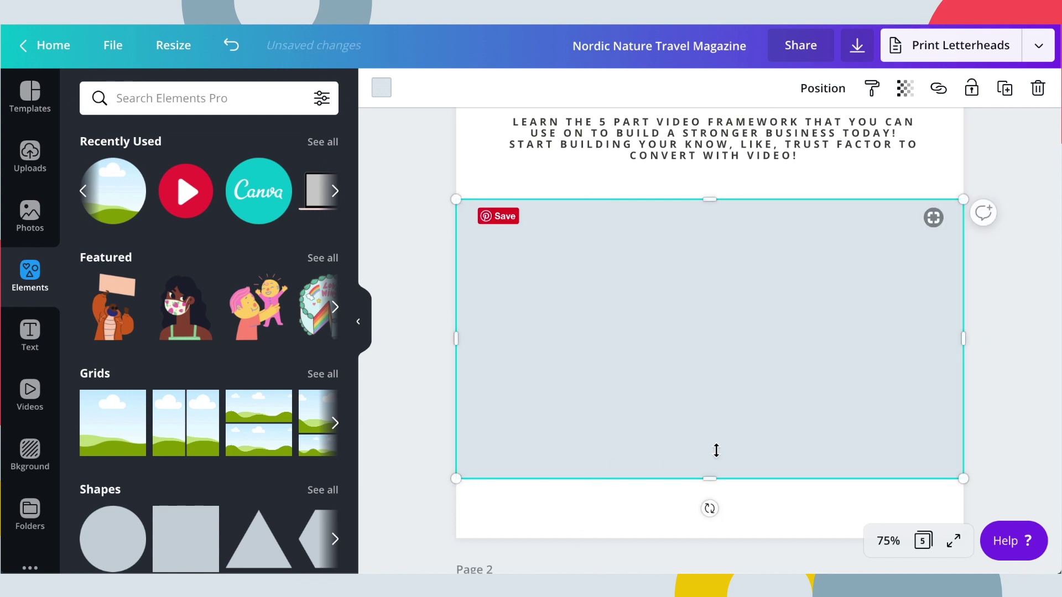
drag(709, 479, 705, 551)
click(446, 467)
click(531, 426)
Send the pale blue-grey rectangle behind the device mockup image
click(822, 88)
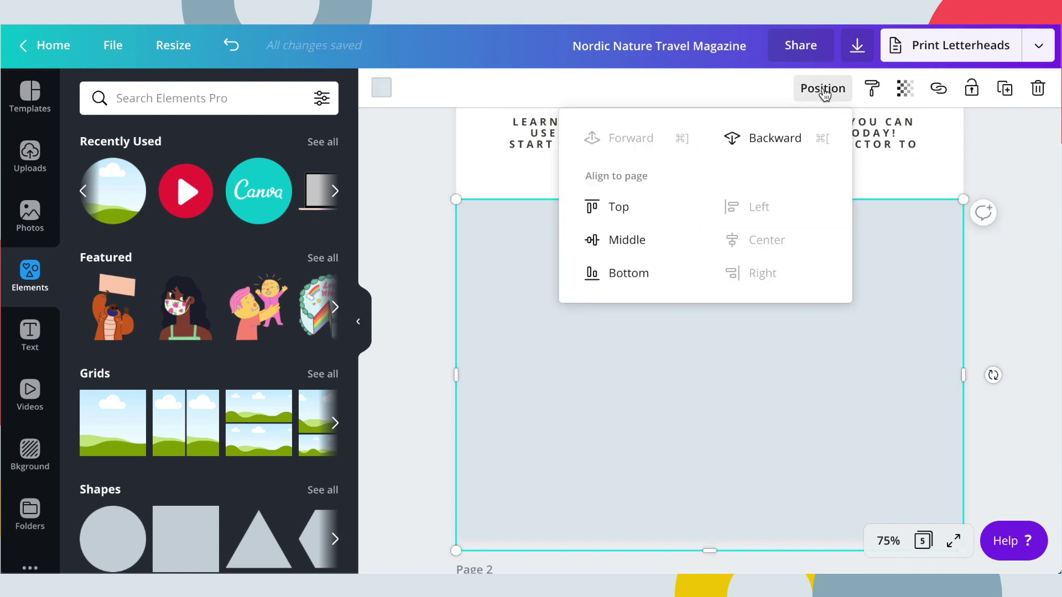
click(761, 137)
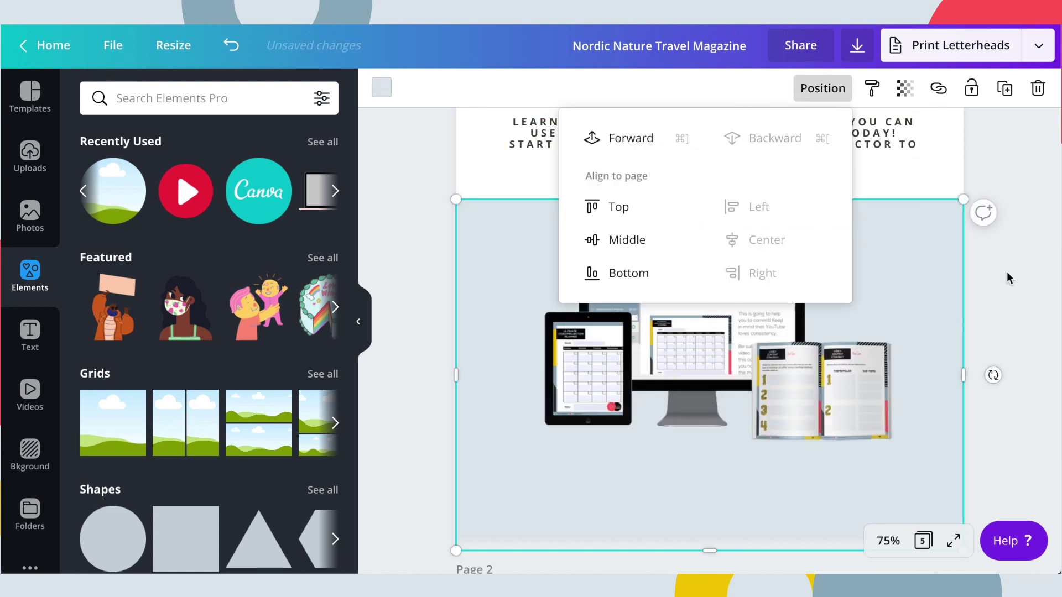
click(1008, 278)
Lower the rectangle's upper edge to about the mockup's mid-height and reposition the mockup so it overlaps that edge
drag(707, 356, 707, 385)
click(426, 455)
click(761, 213)
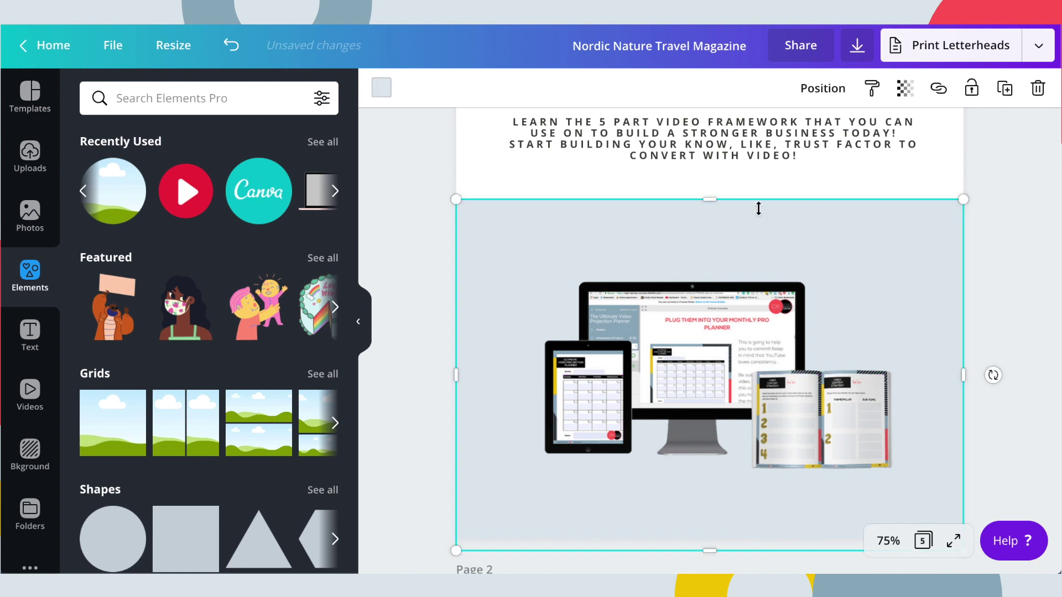
drag(713, 199, 701, 275)
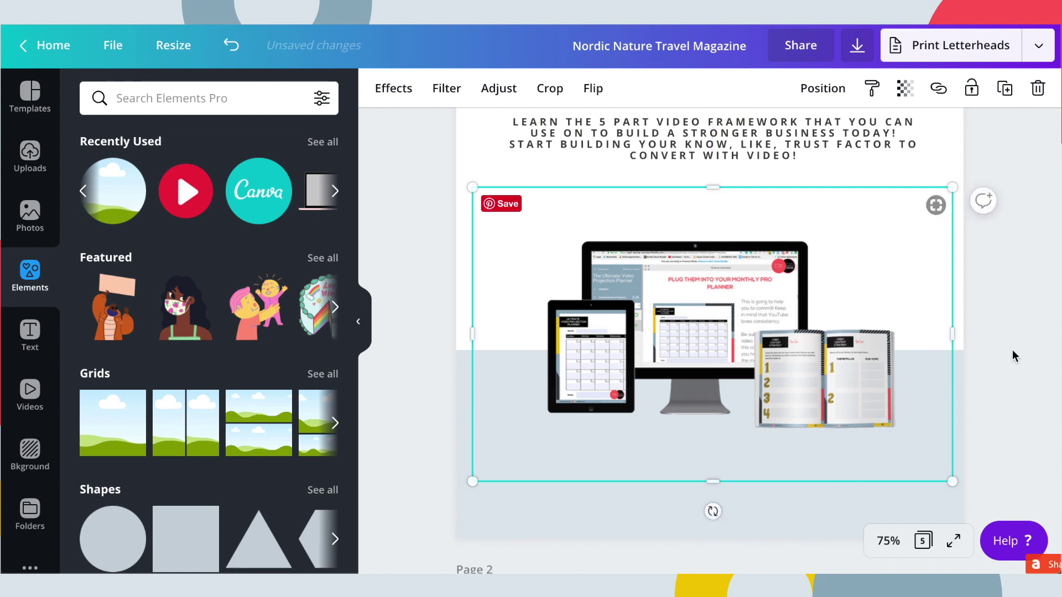
click(1019, 410)
Set the COURSE WORKBOOK title's font size to 64
scroll(735, 434, up, 3)
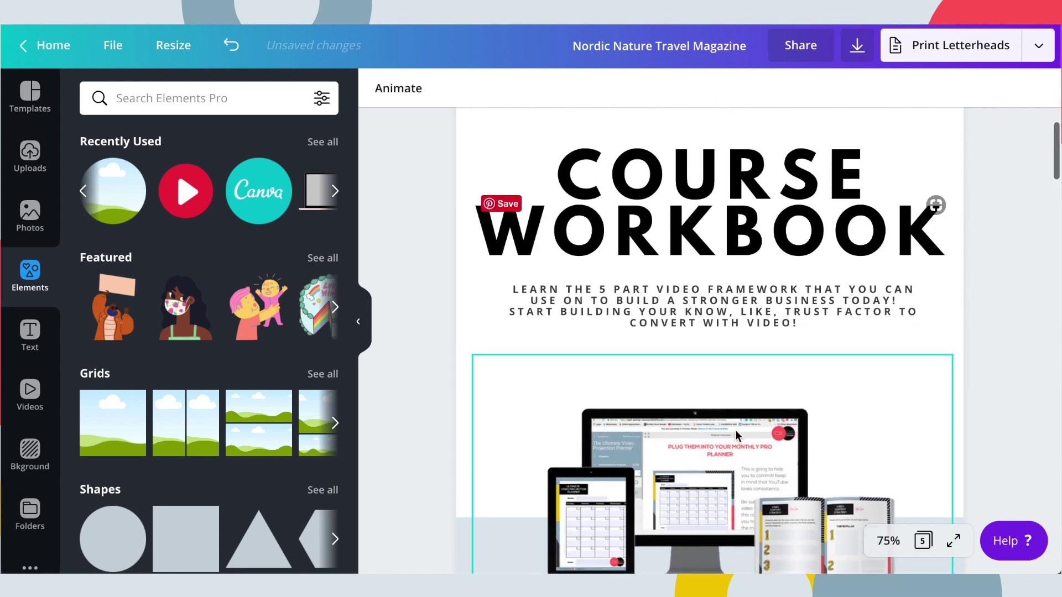
scroll(735, 434, down, 3)
click(887, 540)
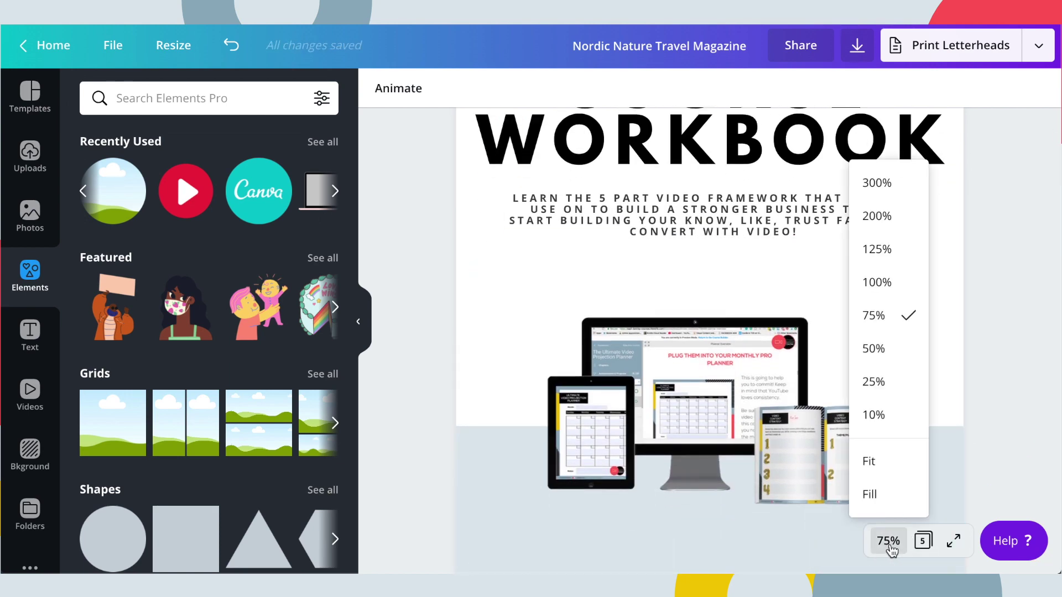
click(871, 349)
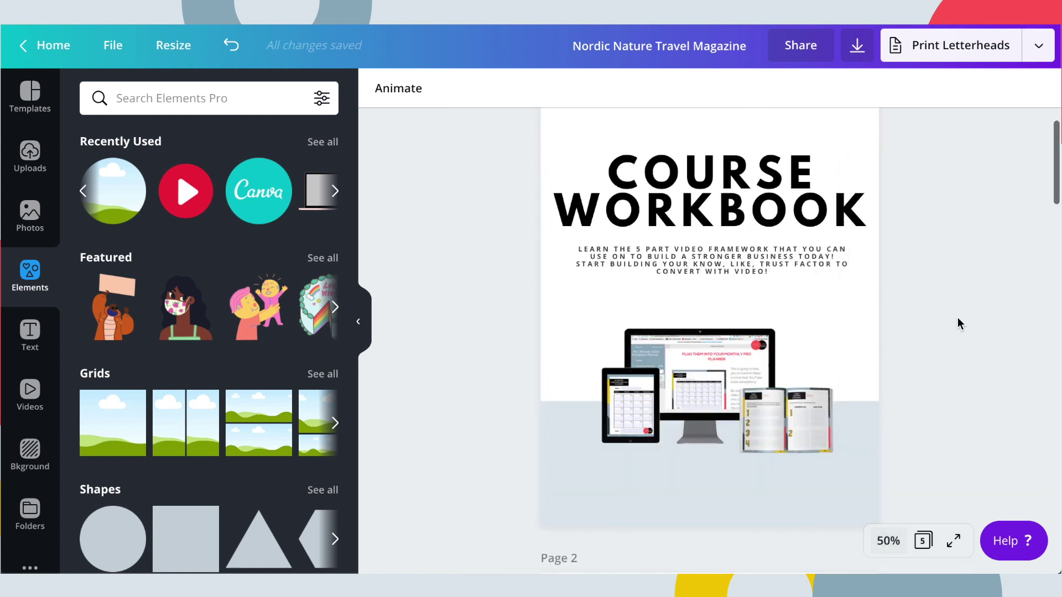
scroll(979, 321, up, 2)
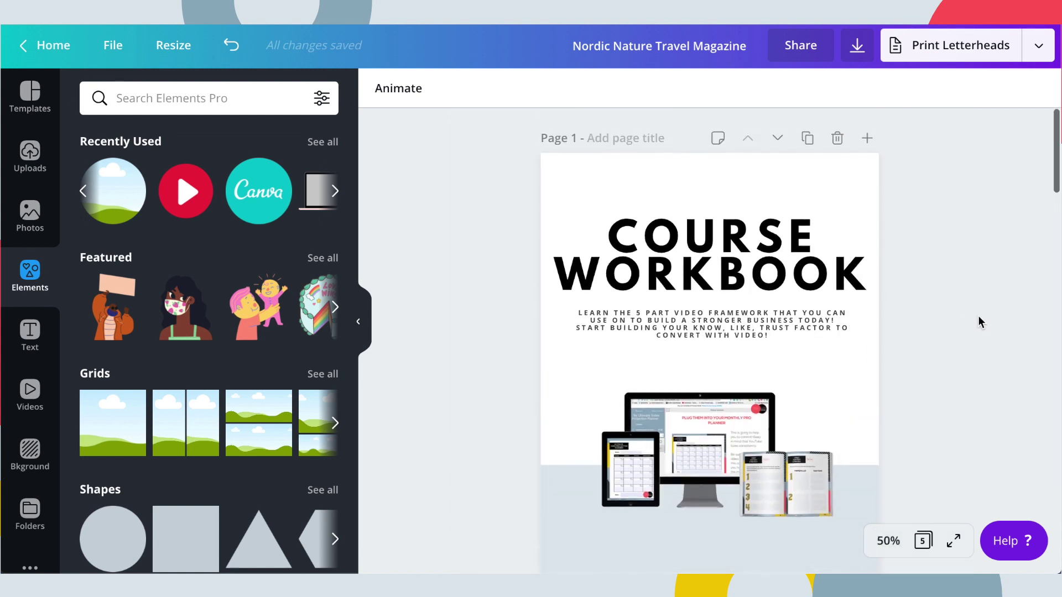
click(680, 273)
triple_click(627, 253)
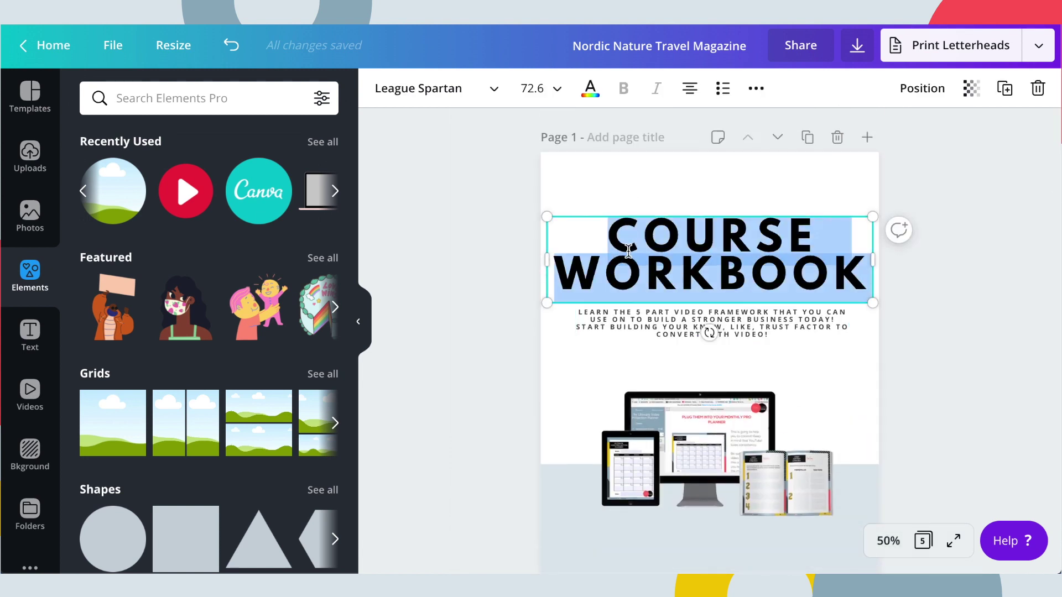
click(532, 89)
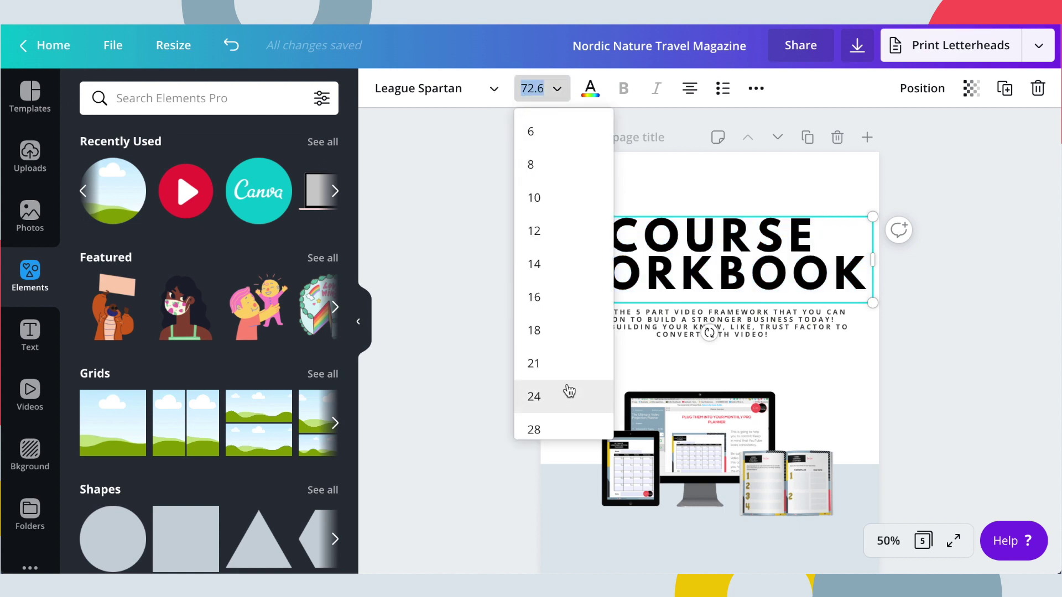
scroll(553, 398, down, 5)
click(537, 184)
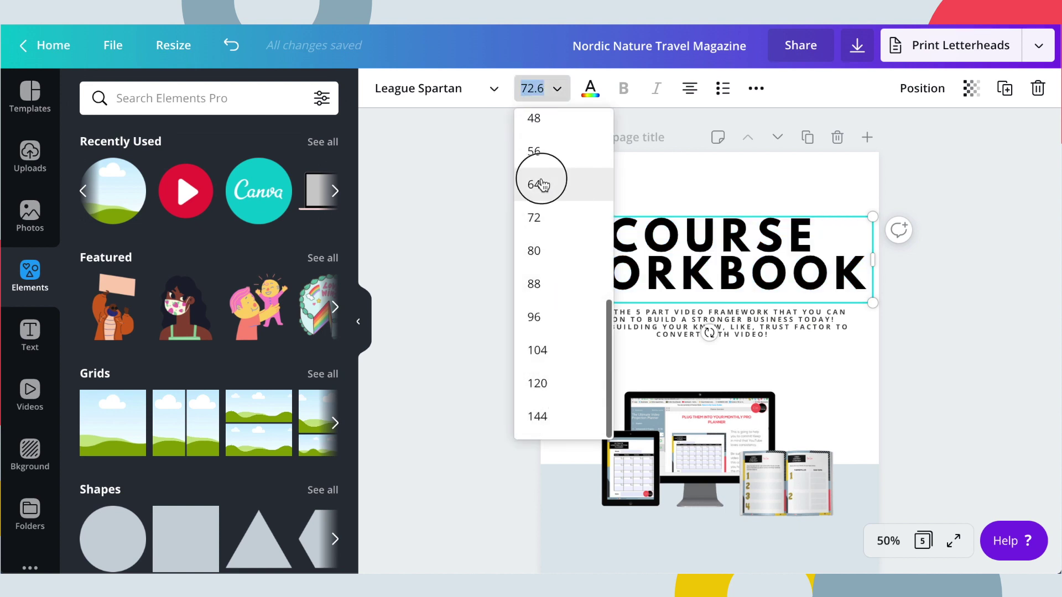
click(431, 303)
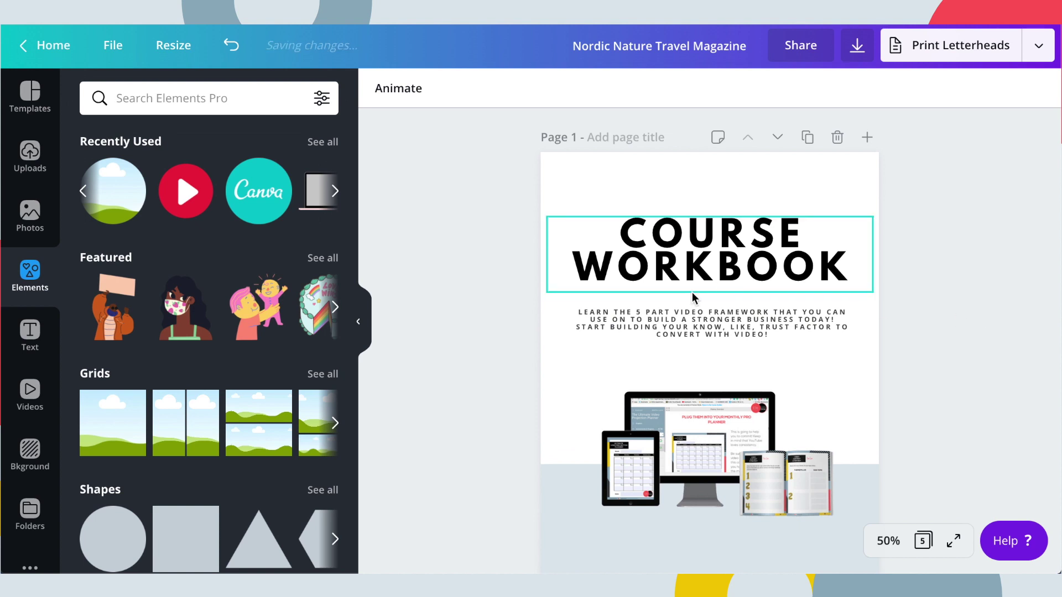
Move the workshop description up slightly so it sits closer beneath the resized title
click(673, 323)
drag(673, 324, 674, 311)
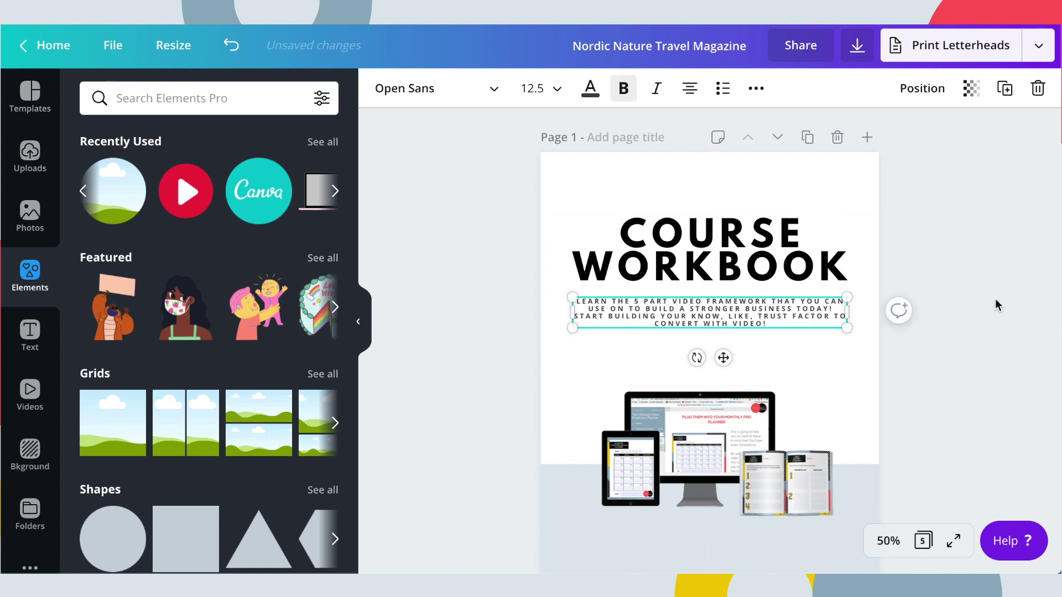
click(905, 332)
click(738, 320)
key(Tab)
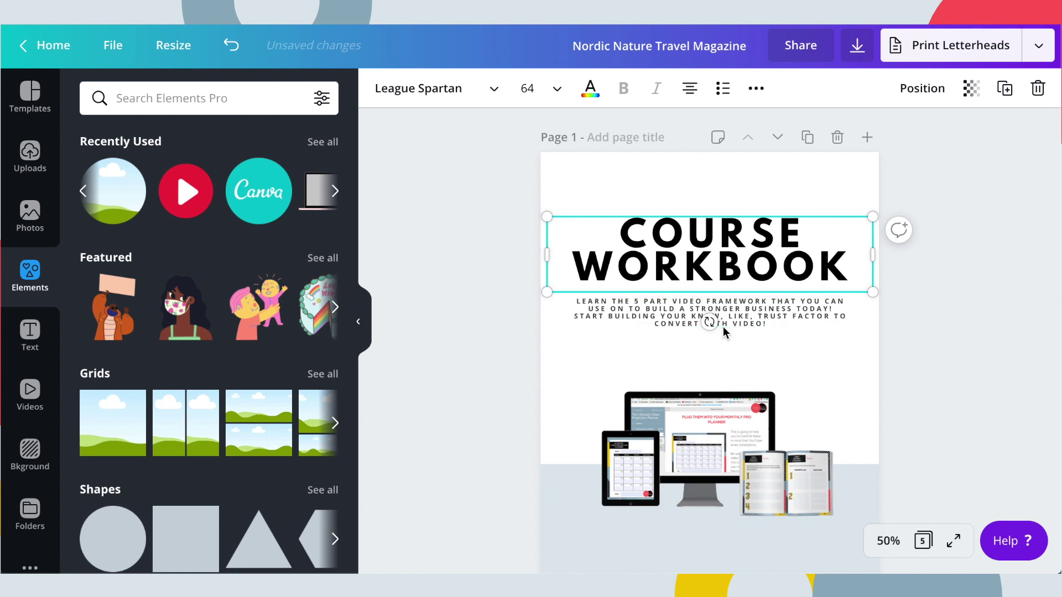
click(691, 243)
click(1015, 281)
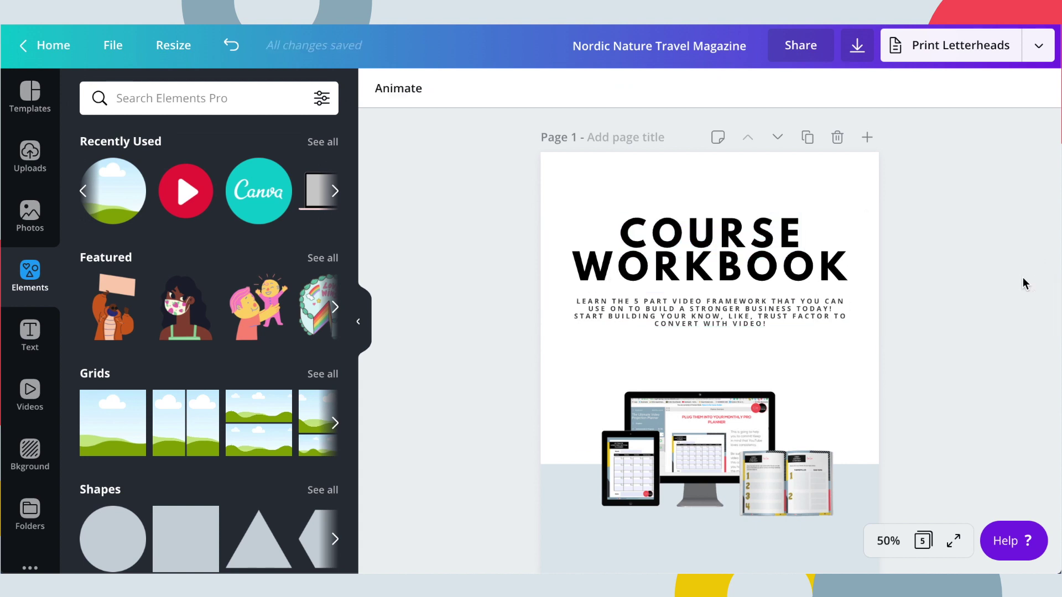
click(696, 320)
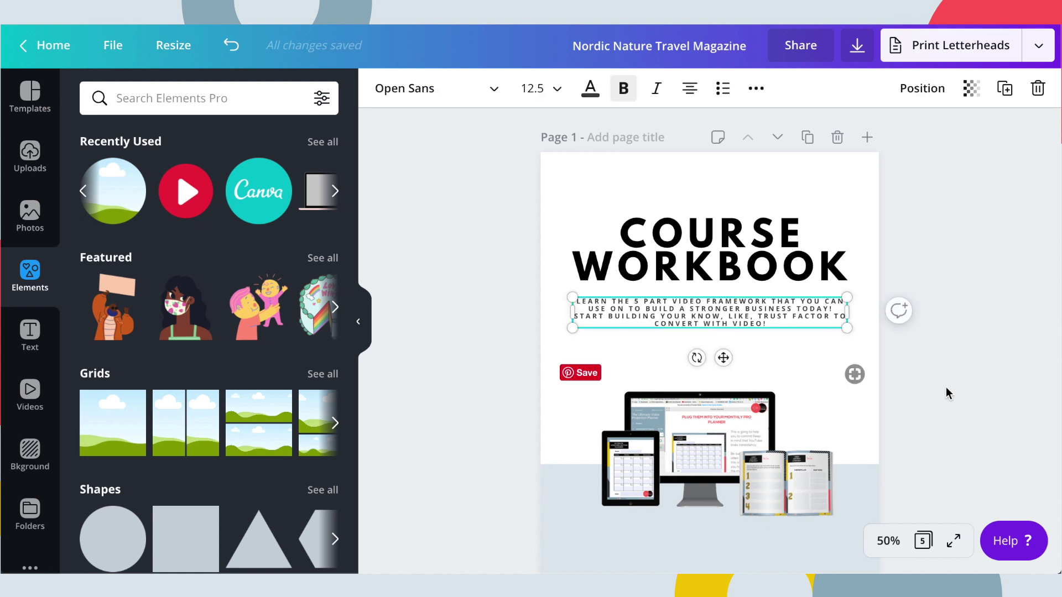
Move the device mockup closer to the description and raise the pale blue-grey rectangle's upper edge behind it
drag(702, 456, 702, 412)
click(624, 534)
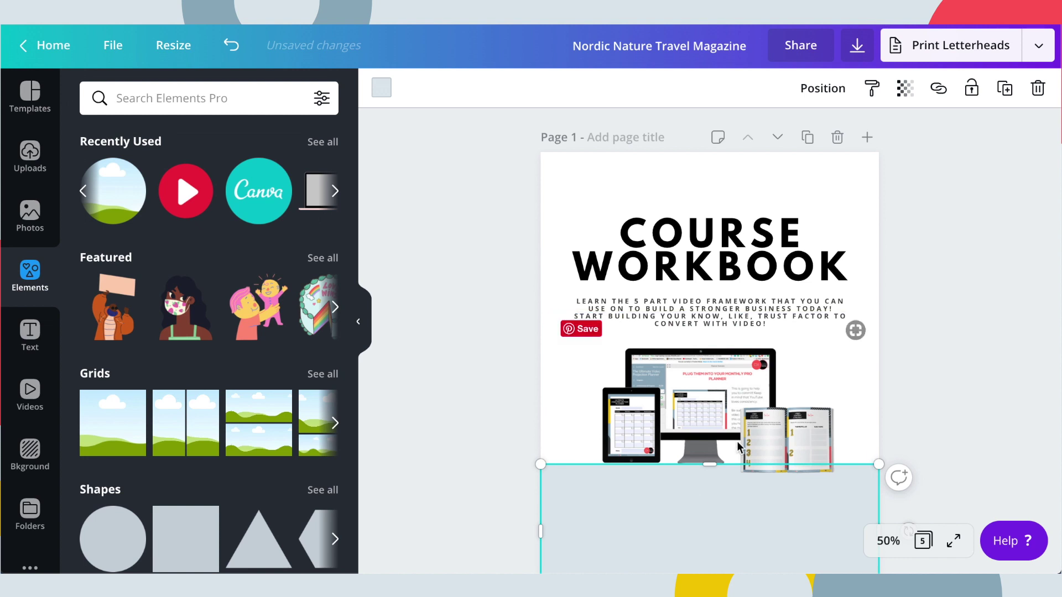
drag(709, 463, 705, 427)
click(952, 376)
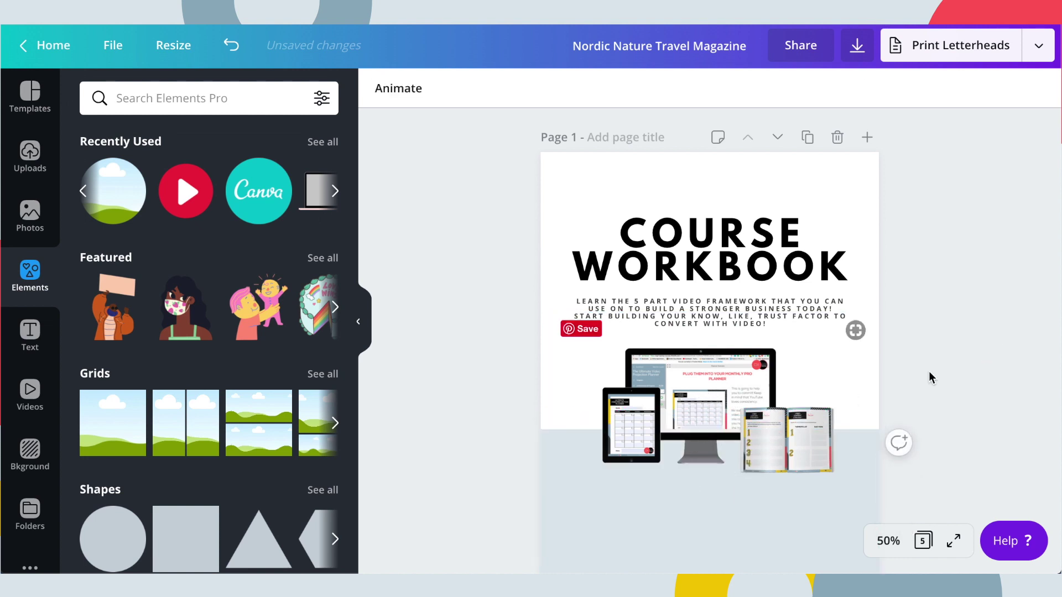
scroll(691, 387, down, 2)
drag(643, 410, 647, 404)
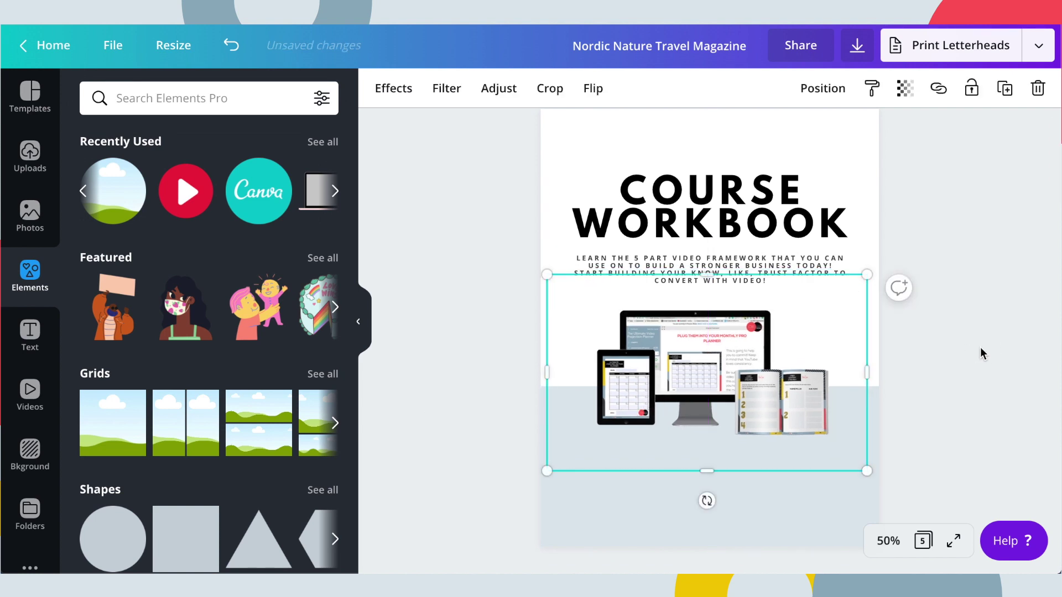
click(981, 352)
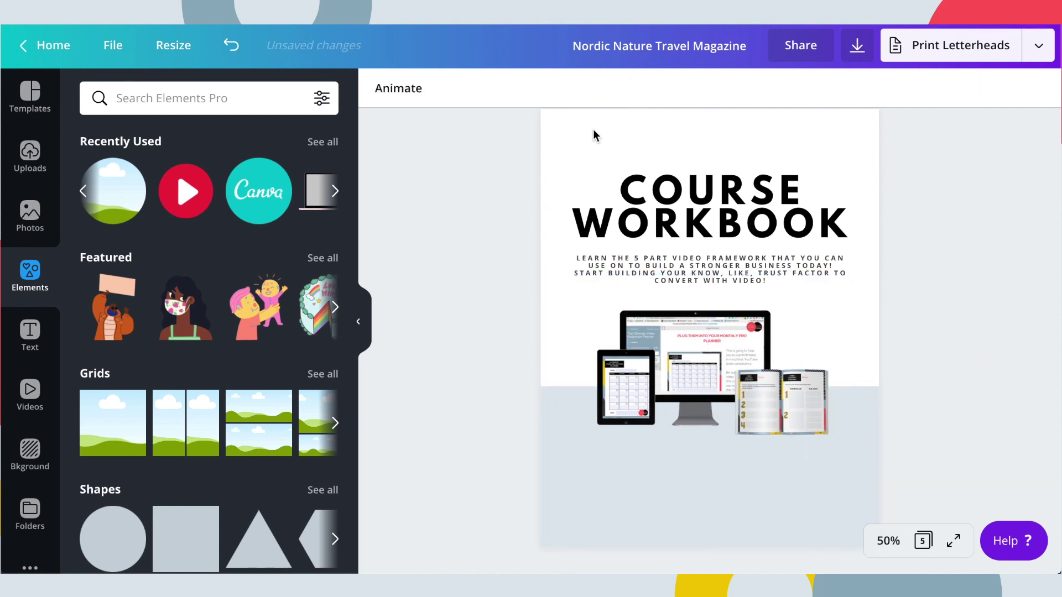
Set the cover page's background to the light grey from the START SHOOT GROW palette
click(573, 144)
click(573, 143)
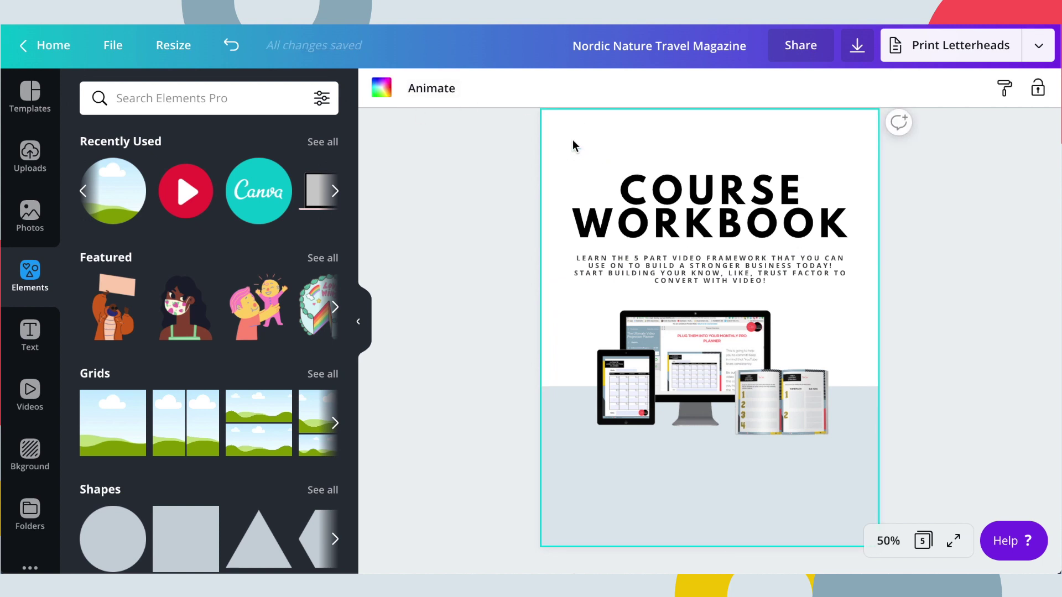
click(379, 90)
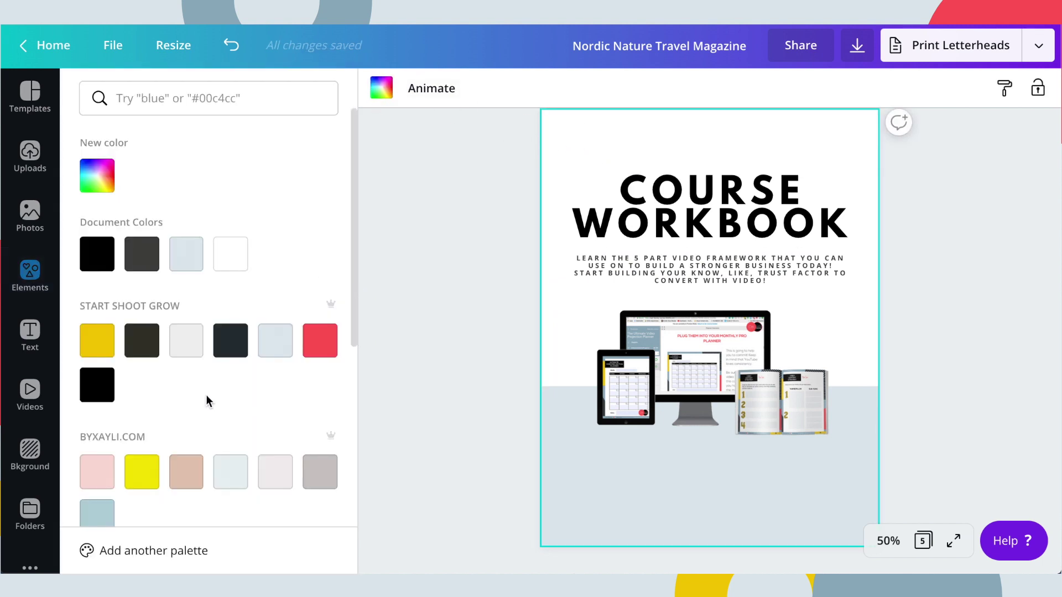
click(185, 359)
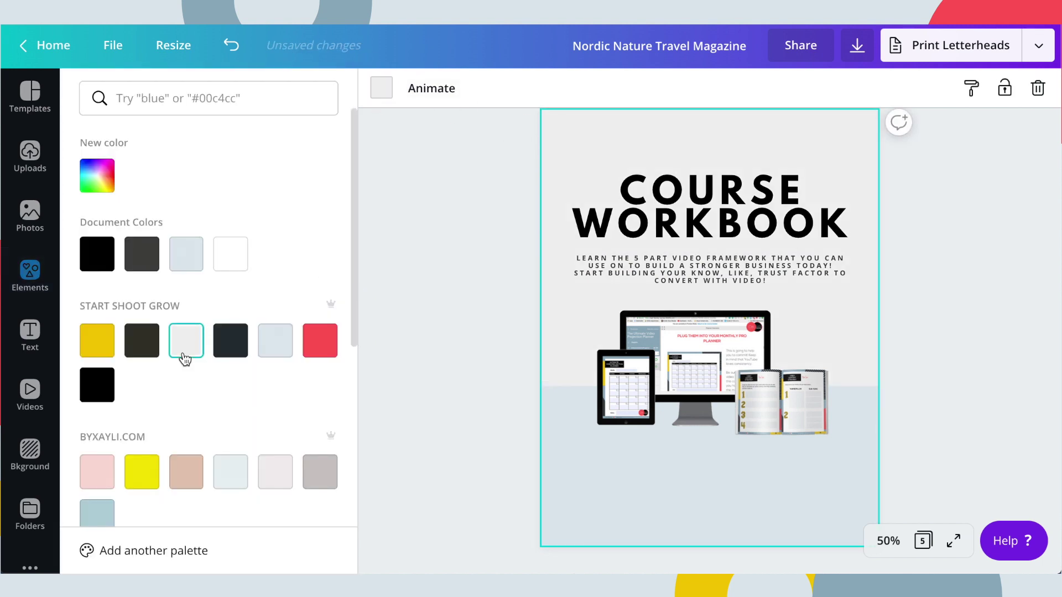
click(401, 297)
click(905, 326)
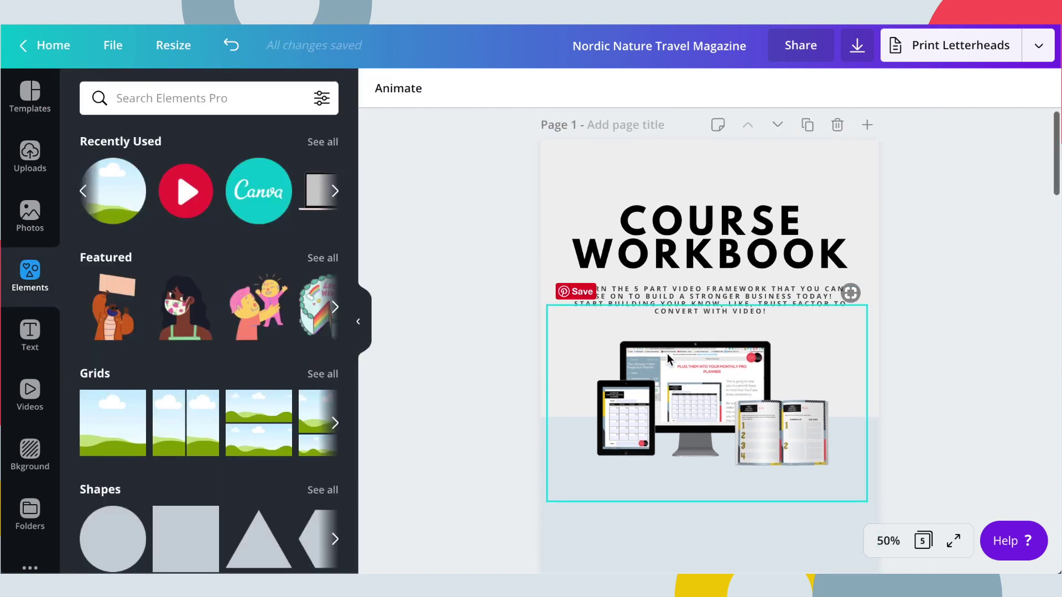
scroll(666, 356, down, 3)
scroll(667, 354, down, 2)
scroll(664, 357, up, 5)
scroll(661, 359, up, 1)
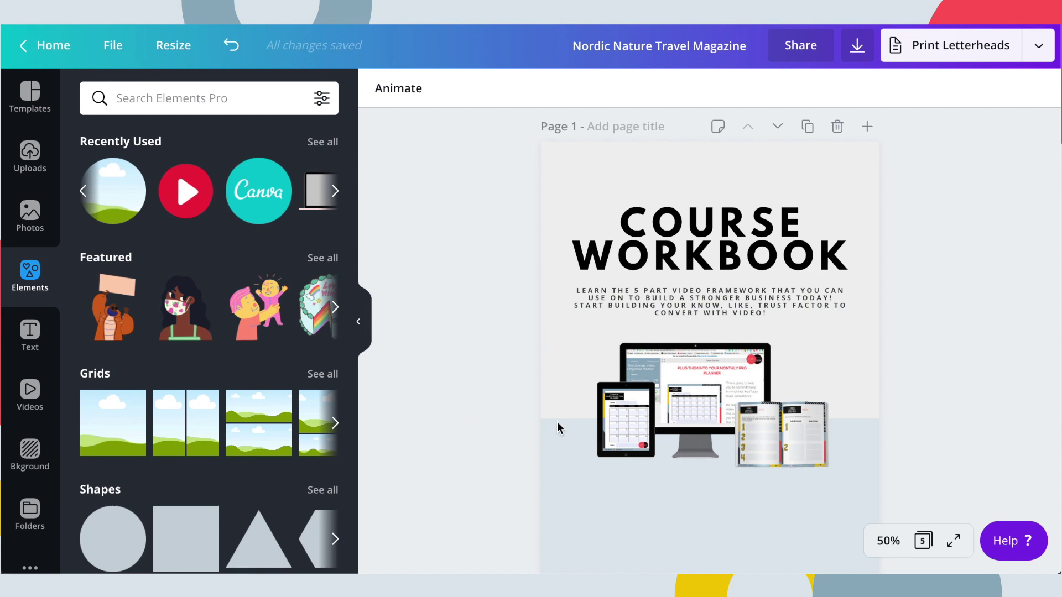
click(608, 442)
scroll(664, 463, down, 3)
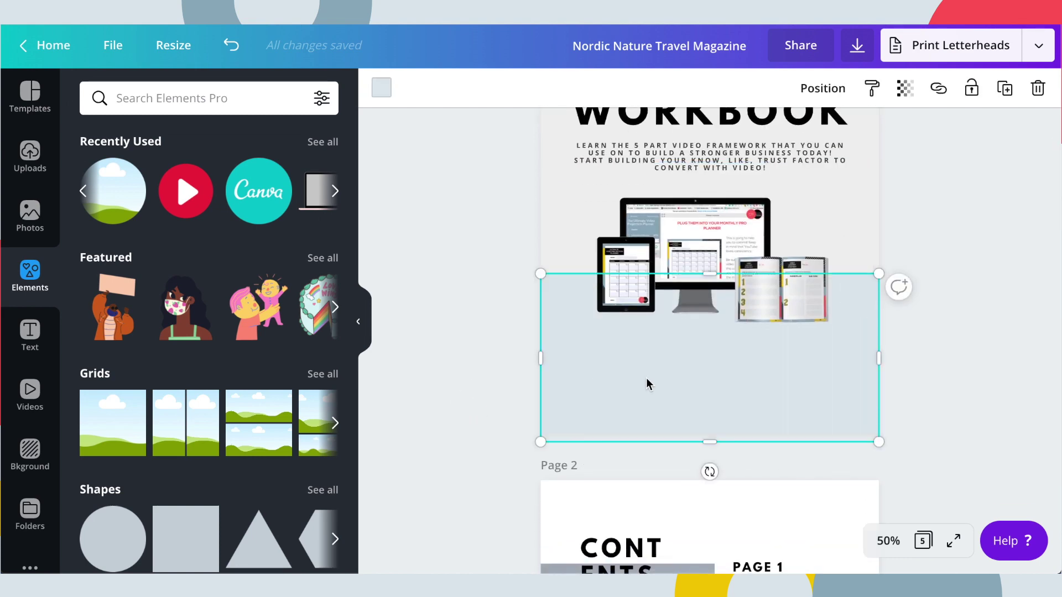
scroll(646, 377, up, 3)
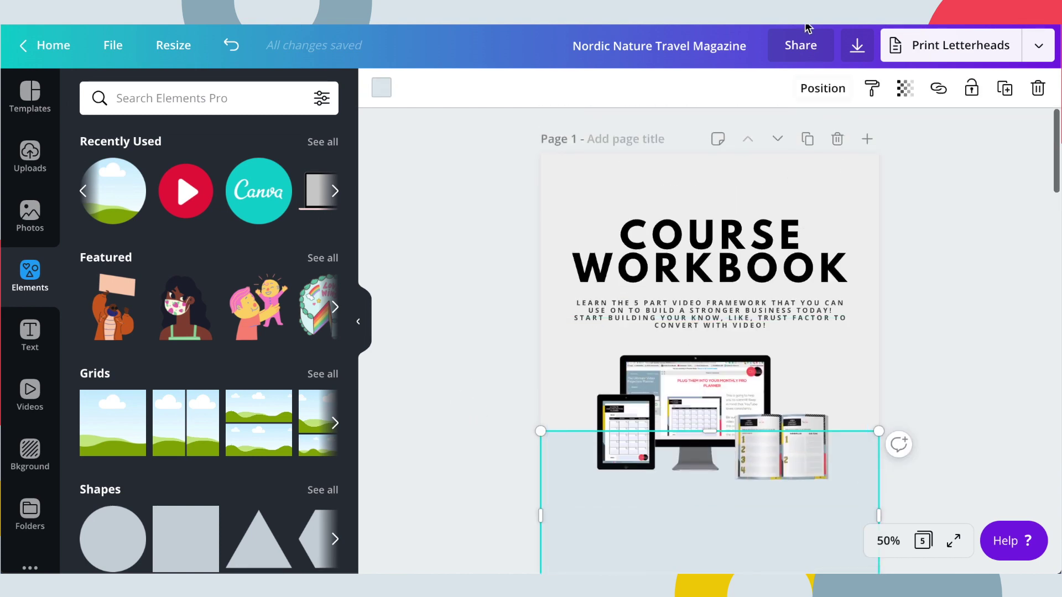
Duplicate the COURSE WORKBOOK cover page to make a second copy directly after it
click(807, 138)
scroll(590, 409, down, 5)
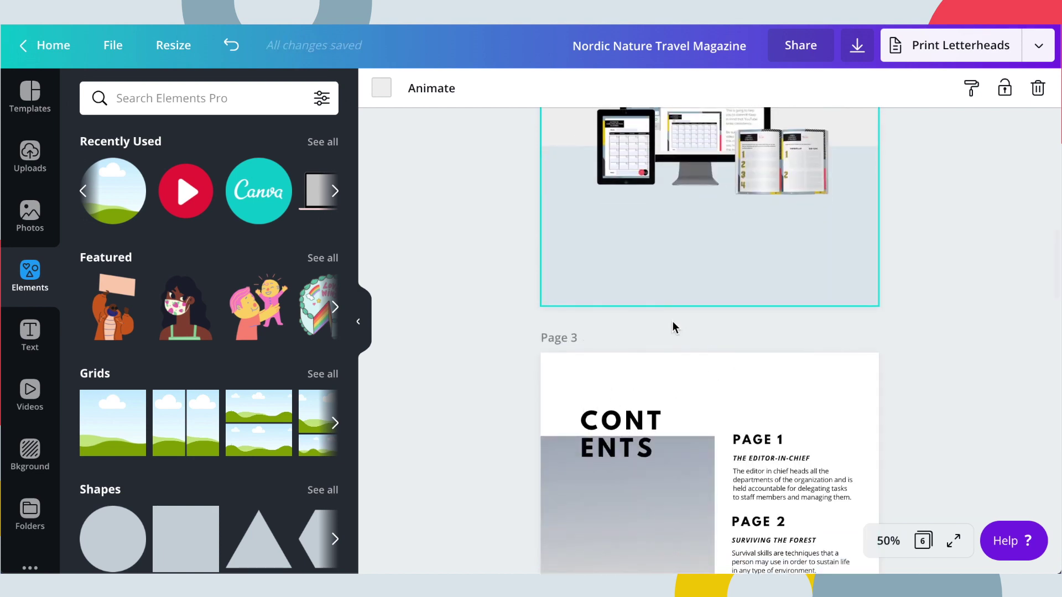
scroll(673, 327, up, 5)
click(473, 373)
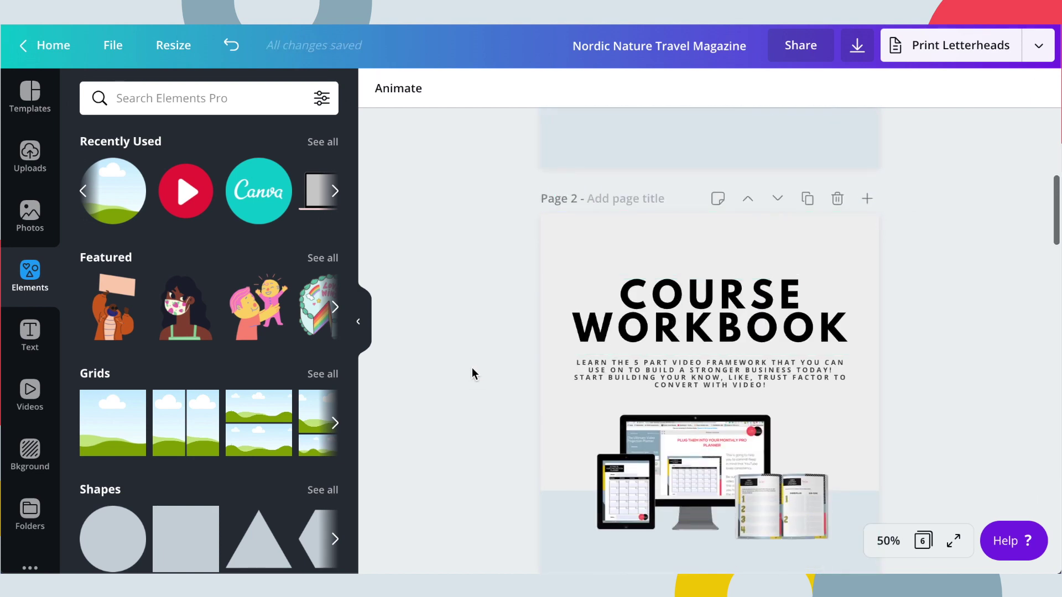
Browse the ready-made text combinations for styles that could be added to the page
click(24, 337)
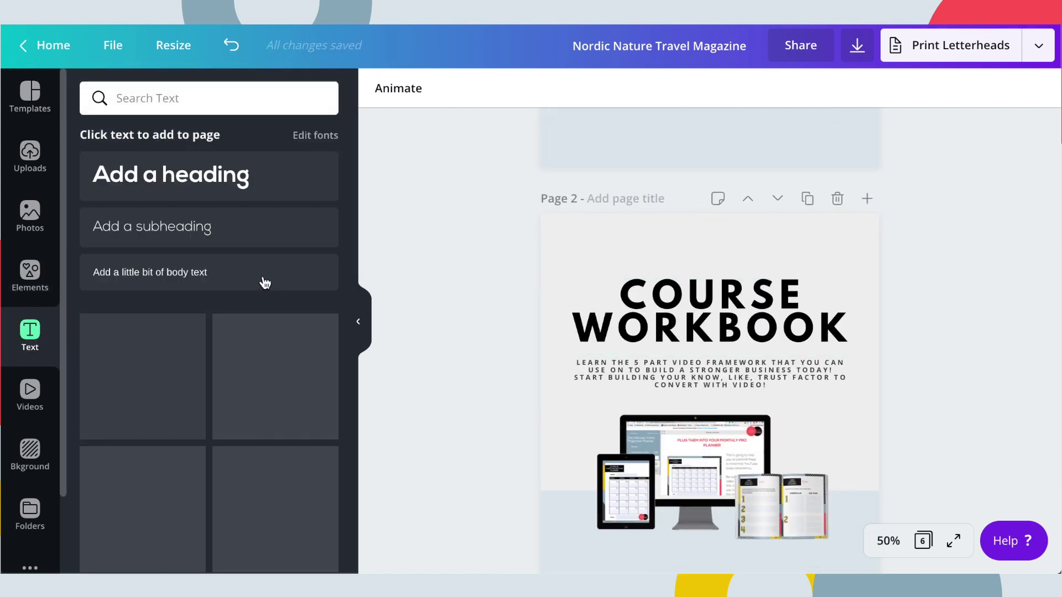
scroll(238, 307, down, 6)
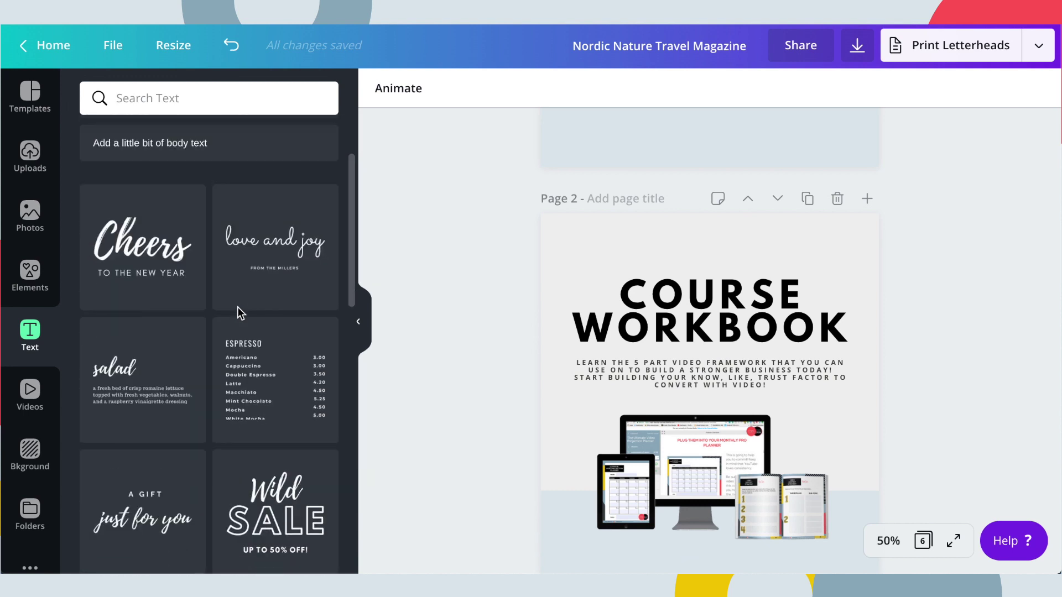
scroll(234, 377, down, 6)
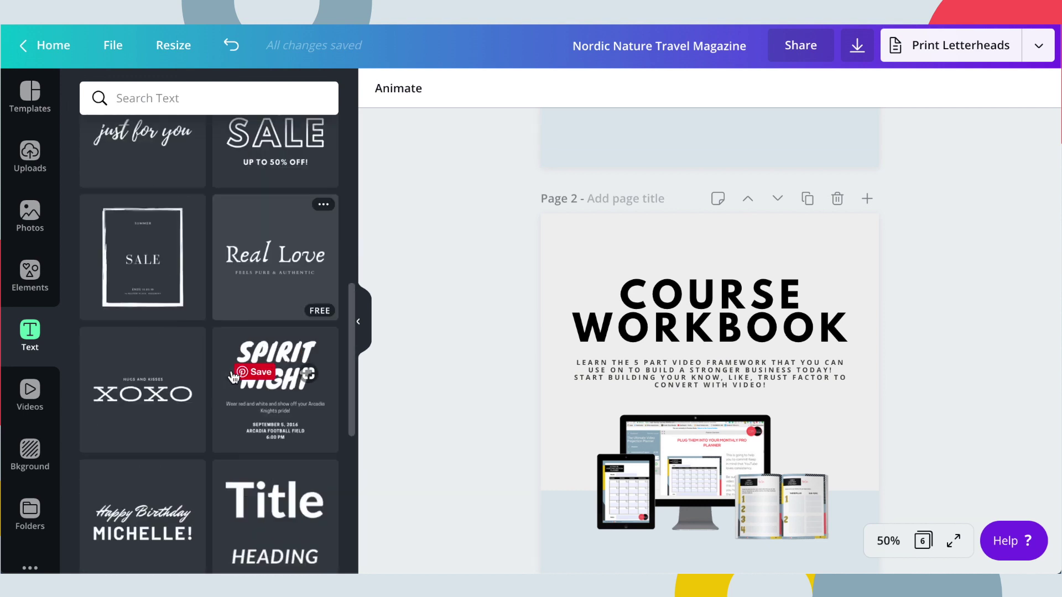
scroll(234, 374, down, 2)
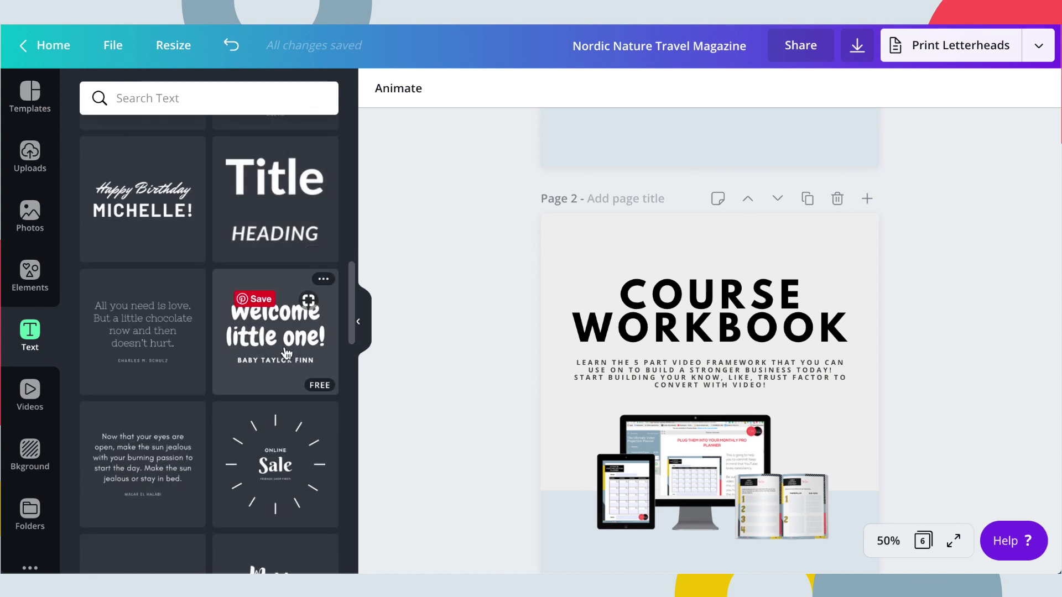
Move page 2's workshop description slightly closer to the title and colour its text the red from the START SHOOT GROW palette
drag(713, 379, 713, 375)
click(463, 405)
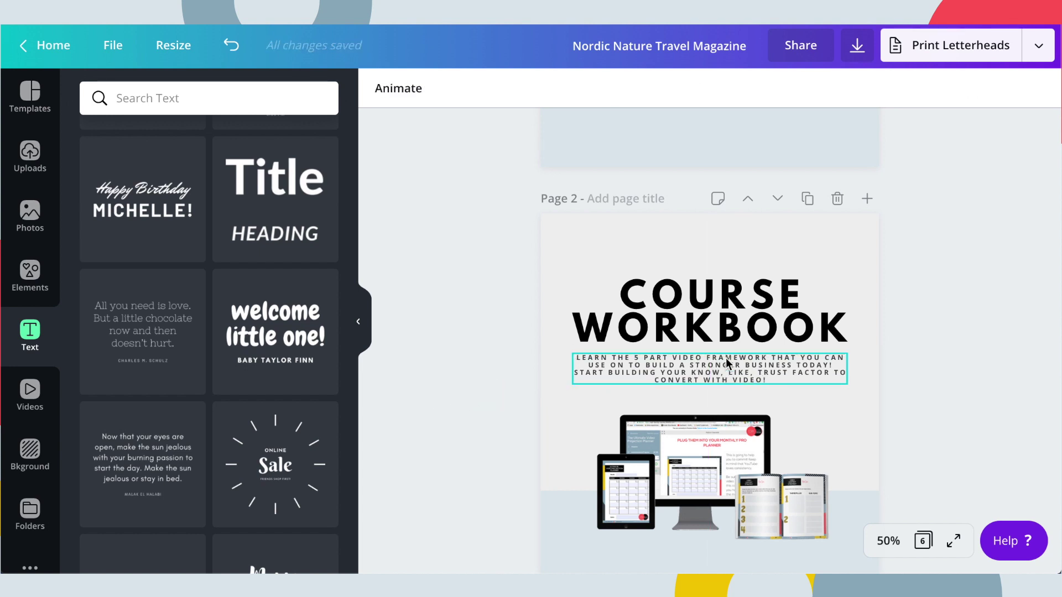
click(668, 304)
click(662, 373)
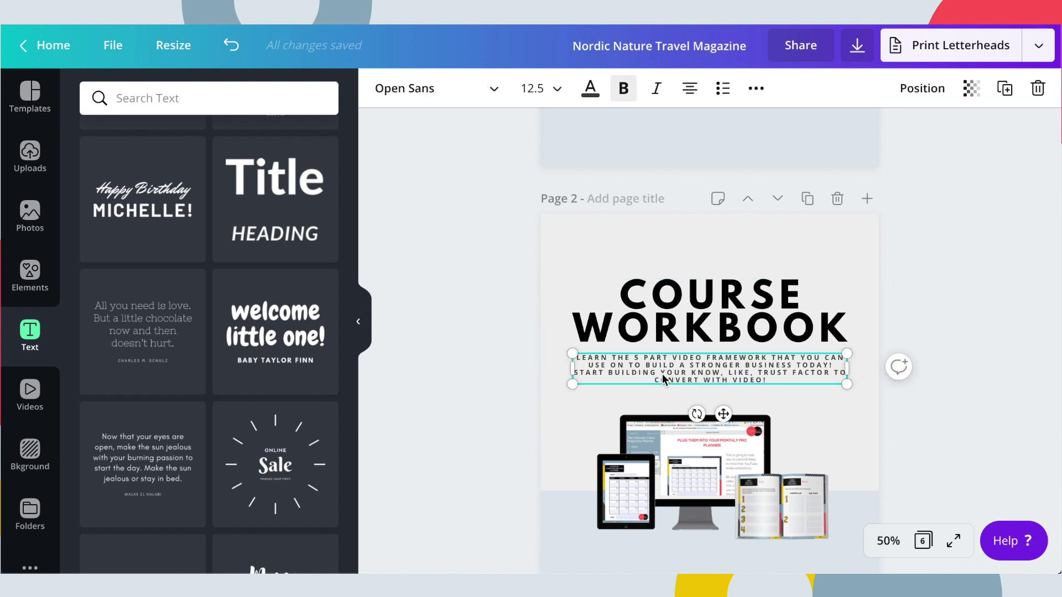
click(662, 374)
click(591, 92)
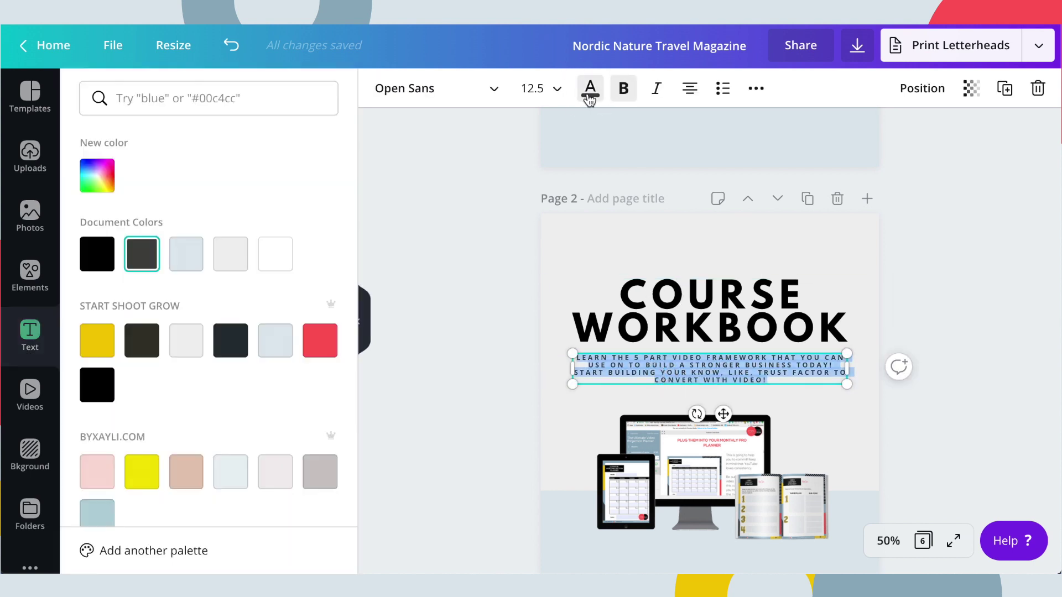
click(320, 340)
click(459, 289)
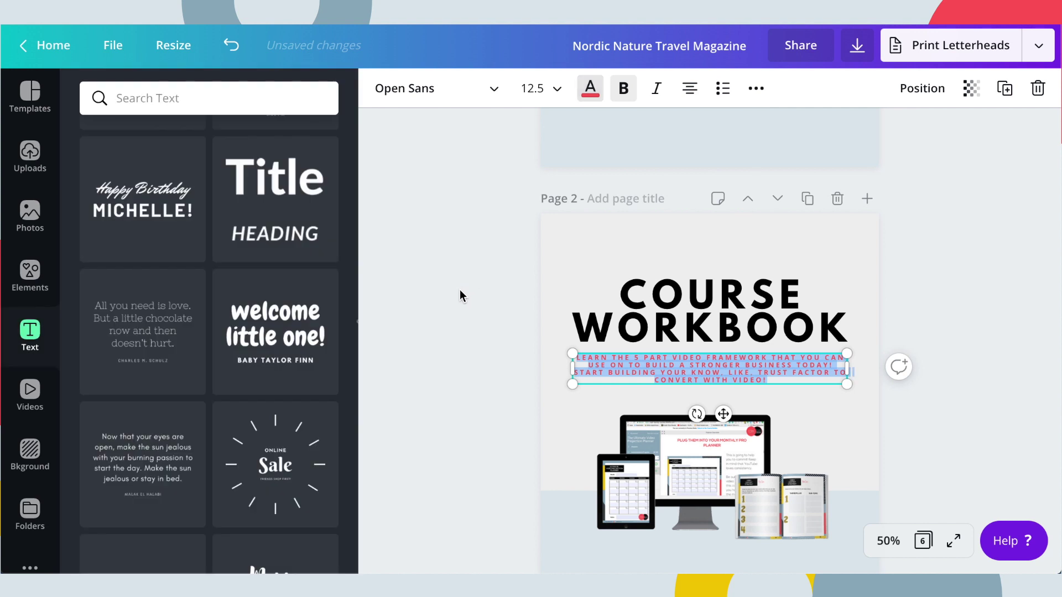
click(460, 290)
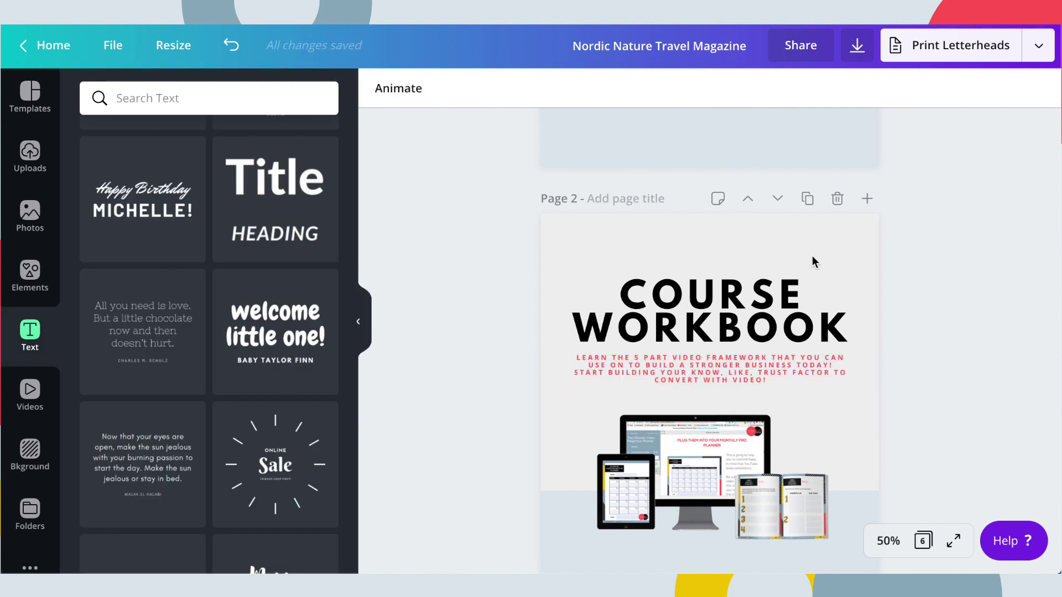
Compare the page 2 cover with the Video Planning and Organization Masterclass presentation and the workshop course's lesson list and equipment guide
scroll(784, 307, down, 3)
scroll(784, 308, up, 1)
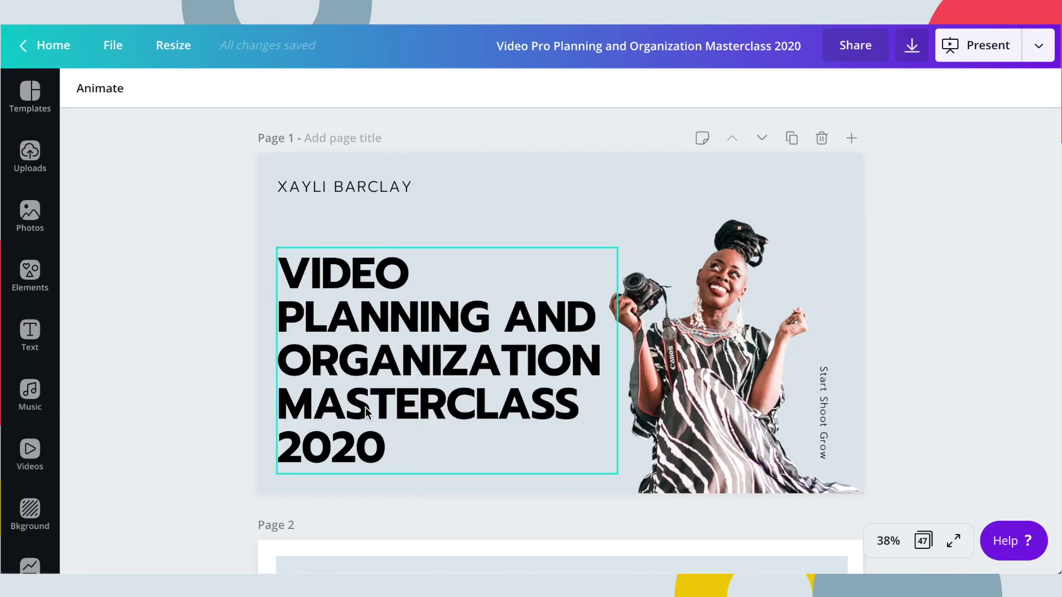
click(345, 382)
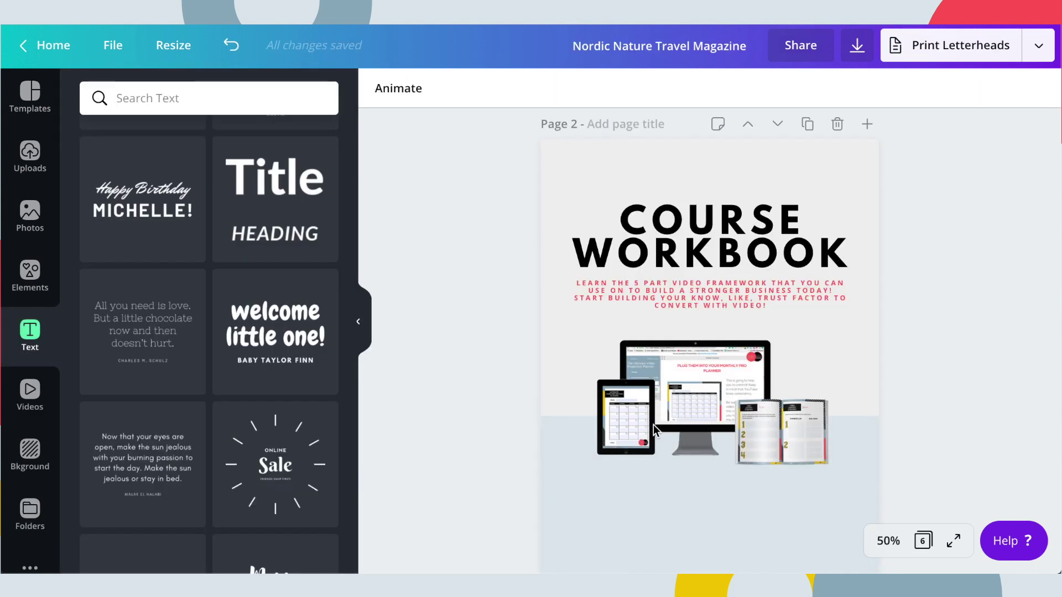
scroll(618, 407, down, 2)
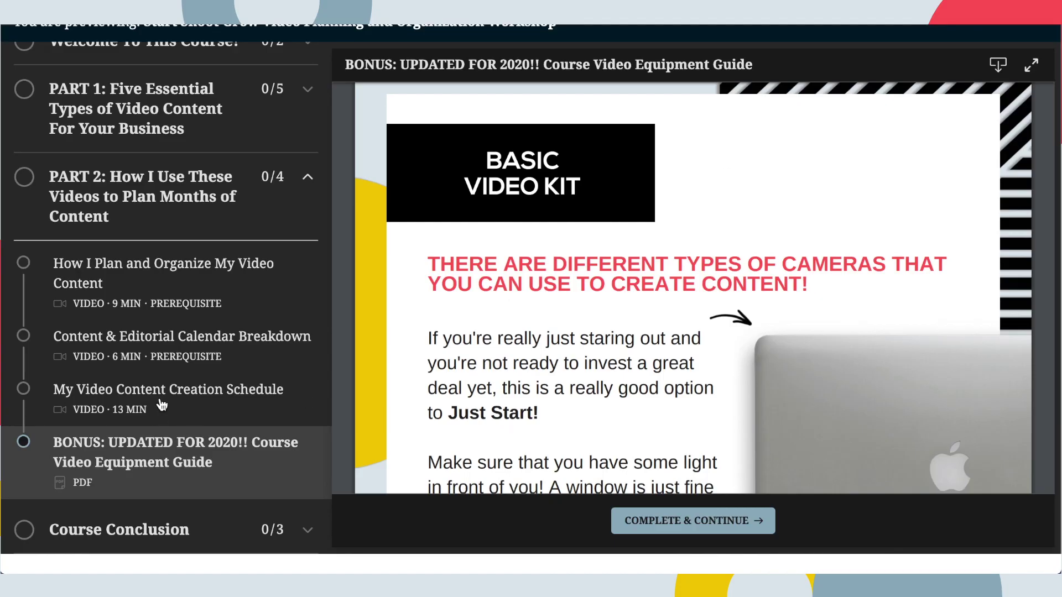
scroll(111, 343, up, 5)
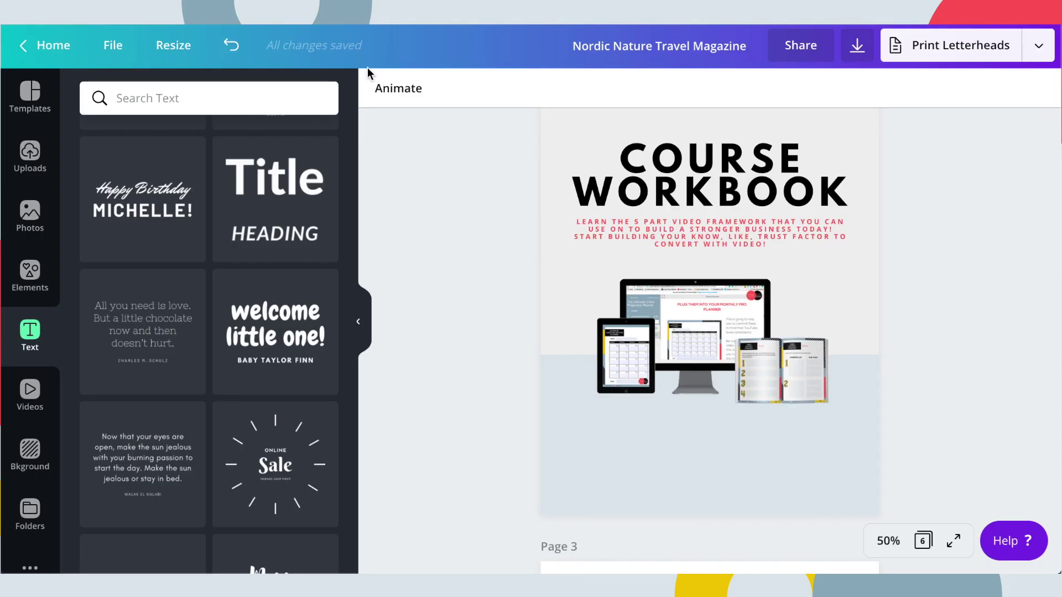
click(688, 451)
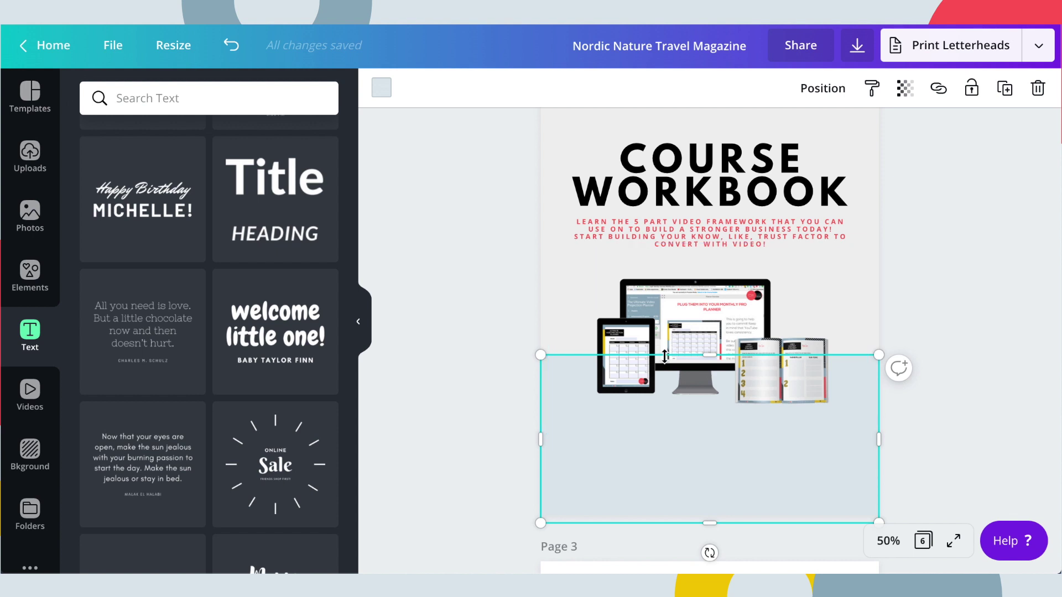
click(462, 441)
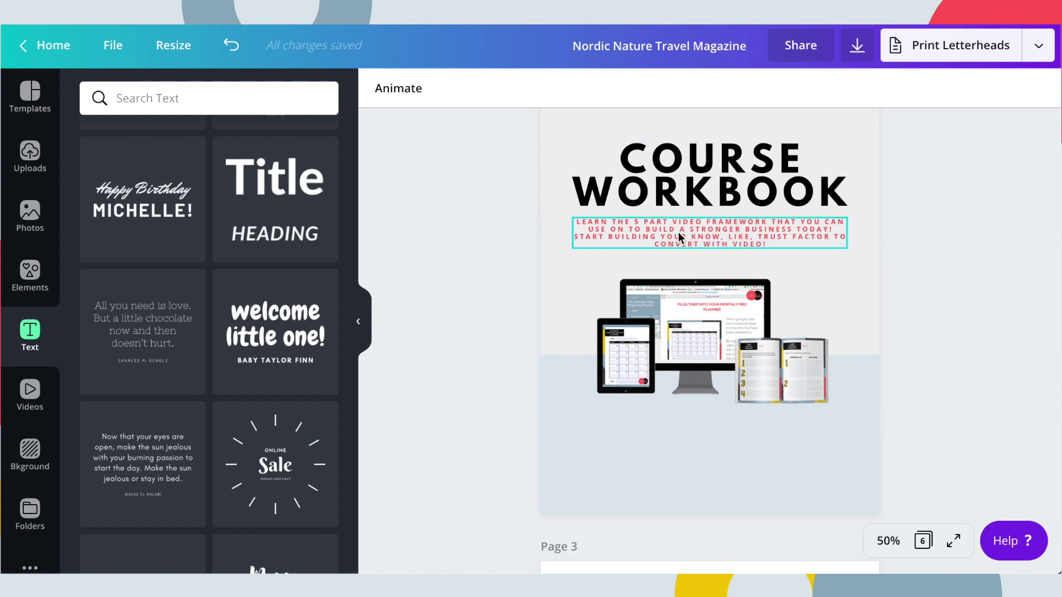
click(704, 466)
Duplicate page 2's COURSE WORKBOOK title and place the copy on the pale blue-grey rectangle below the device mockup
click(659, 173)
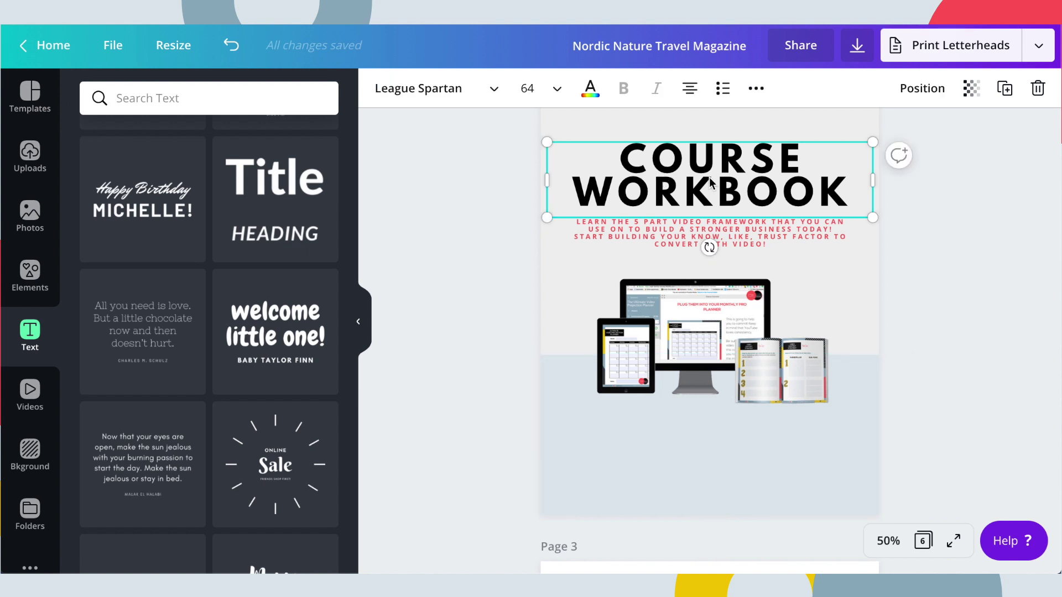
click(1005, 89)
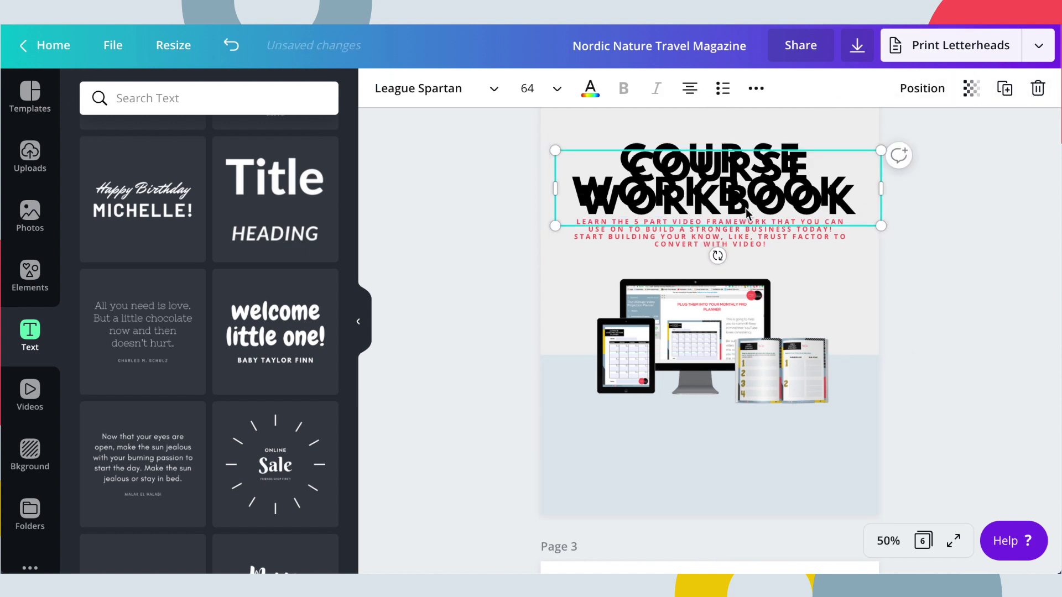
drag(688, 184, 681, 434)
click(837, 441)
Set the copied title's font size to 28 and move it lower within the pale blue-grey rectangle
drag(854, 450, 604, 407)
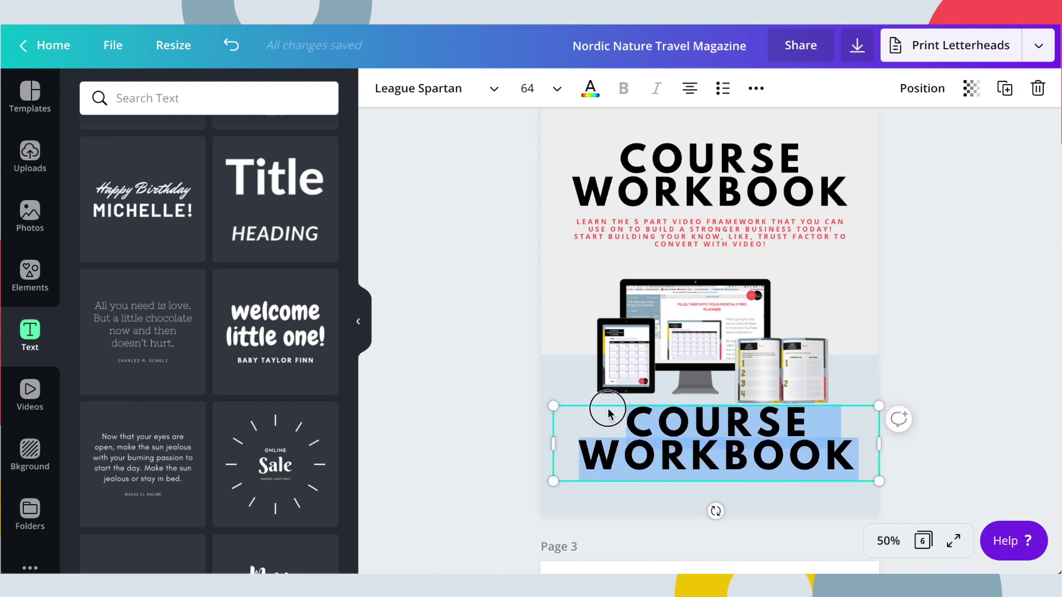
click(547, 92)
click(545, 138)
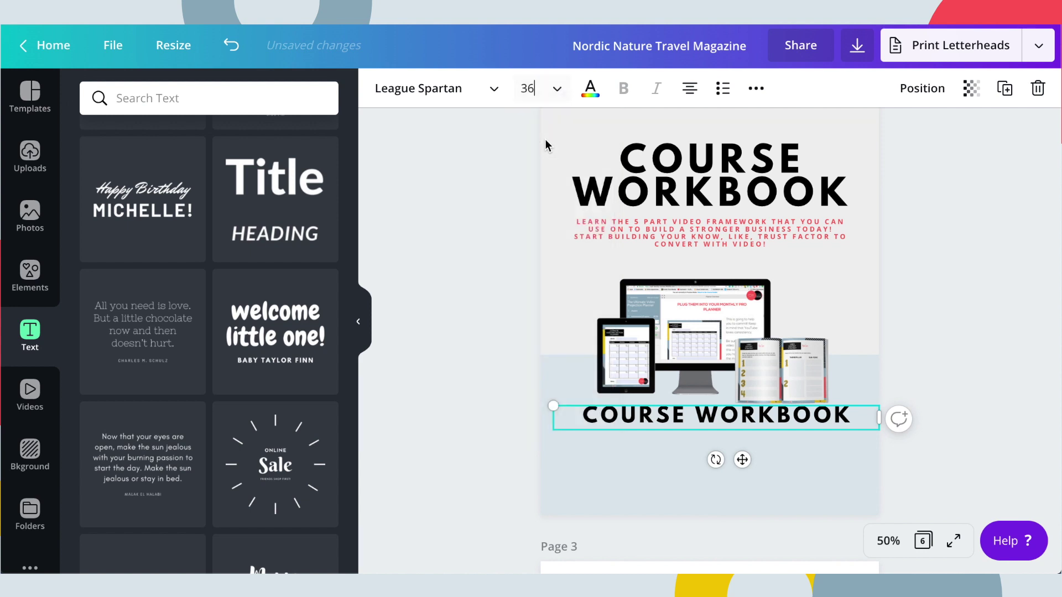
click(550, 89)
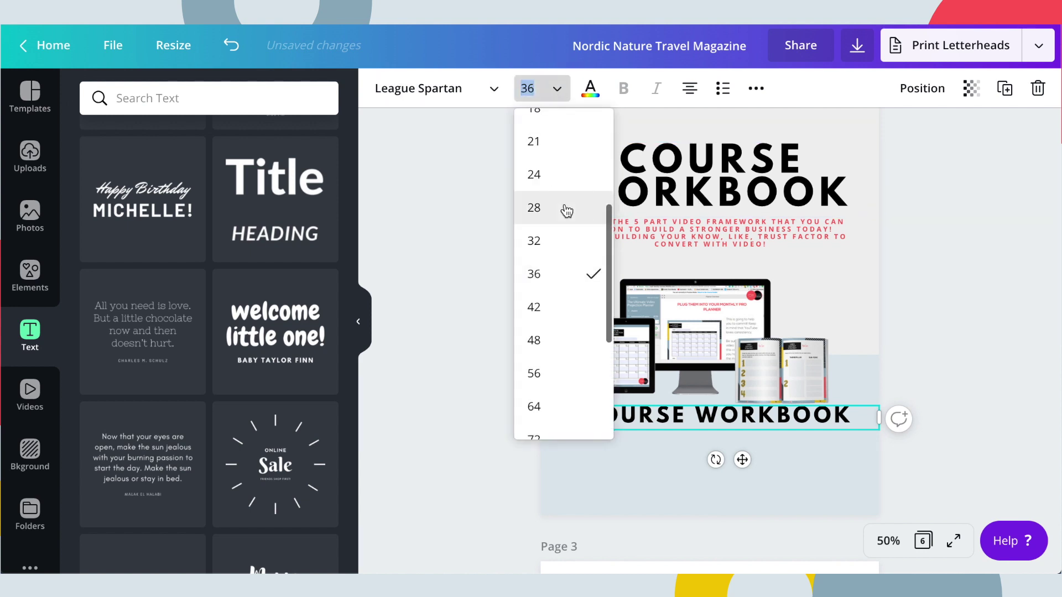
click(566, 209)
click(695, 430)
click(688, 427)
drag(689, 427, 687, 446)
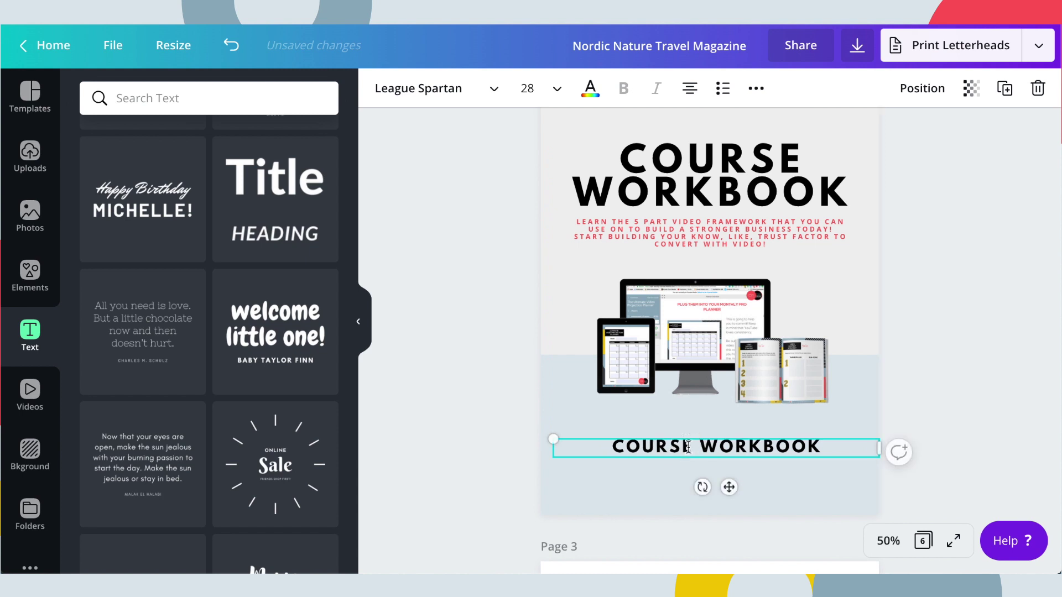
Replace the copied title's text with MODULE 1 and centre it near the lower edge of the page
triple_click(687, 445)
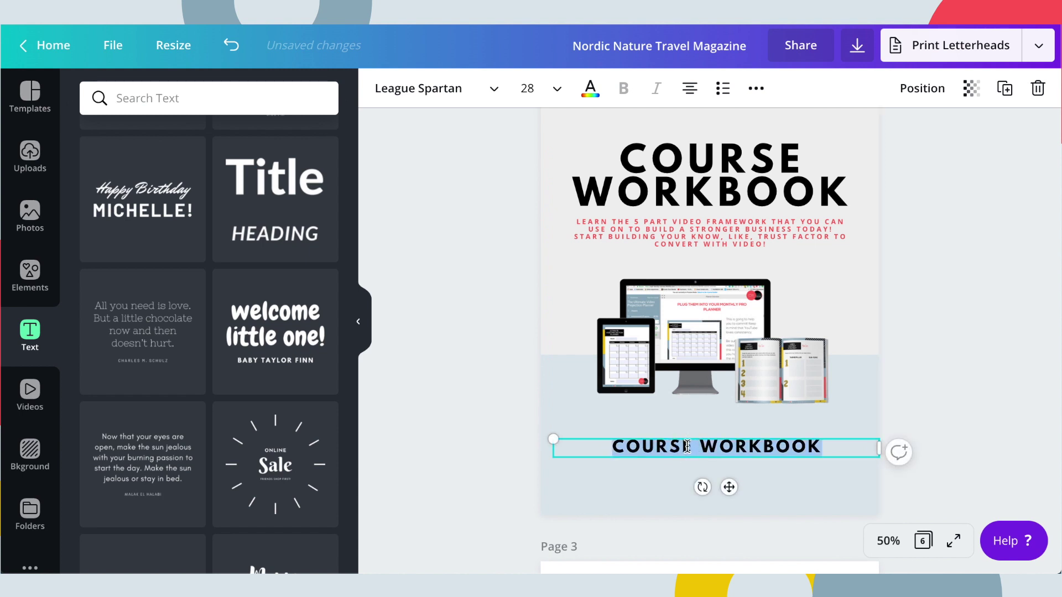
text(MODULE 1)
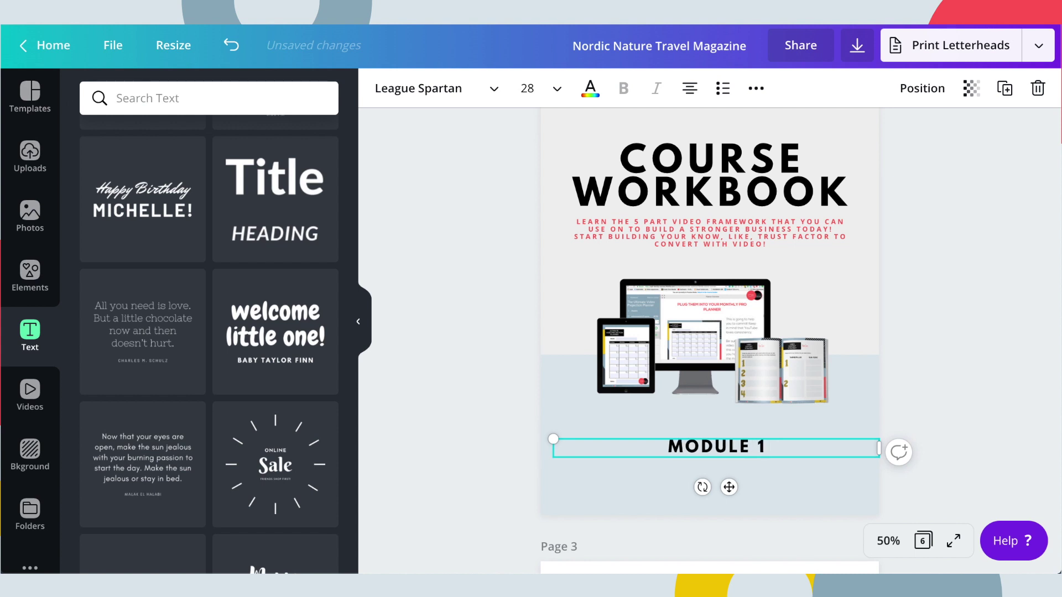
click(1004, 351)
click(686, 463)
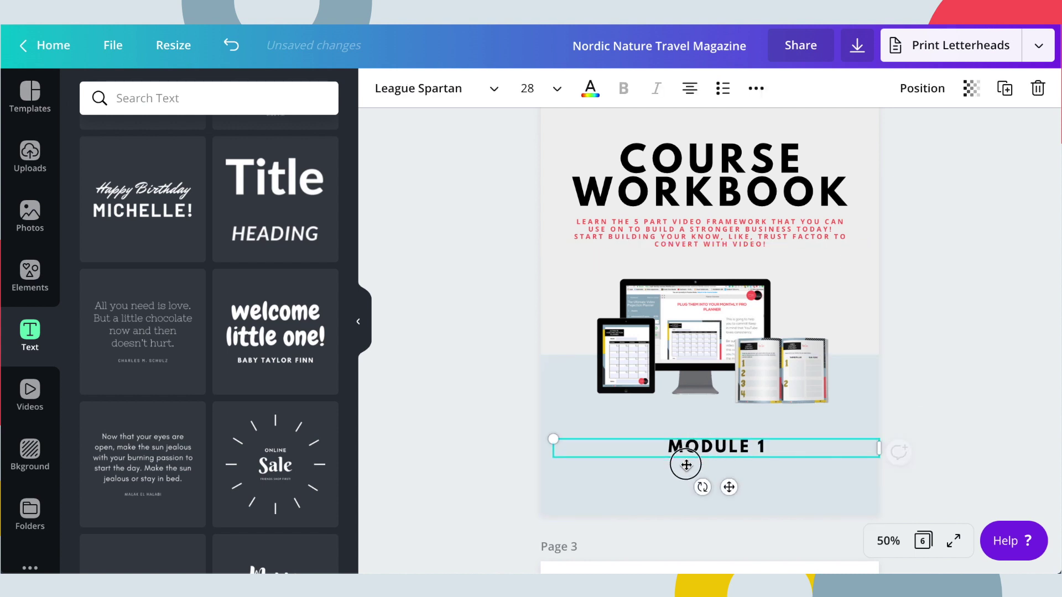
drag(685, 464, 698, 471)
click(956, 374)
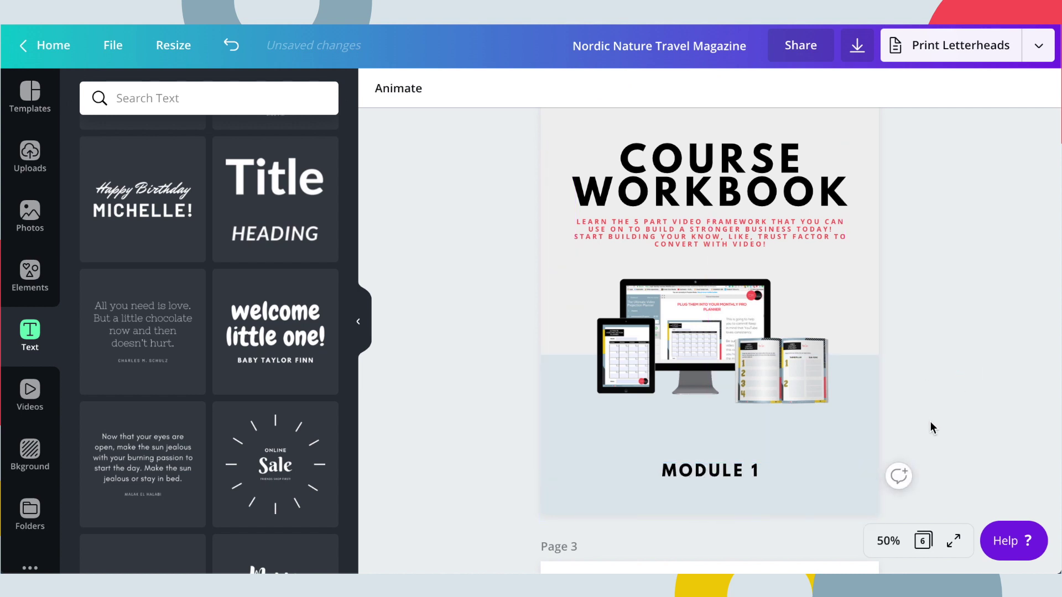
Switch to the workshop course preview and examine the Course Video Equipment Guide PDF back up to its cover page
scroll(974, 414, down, 1)
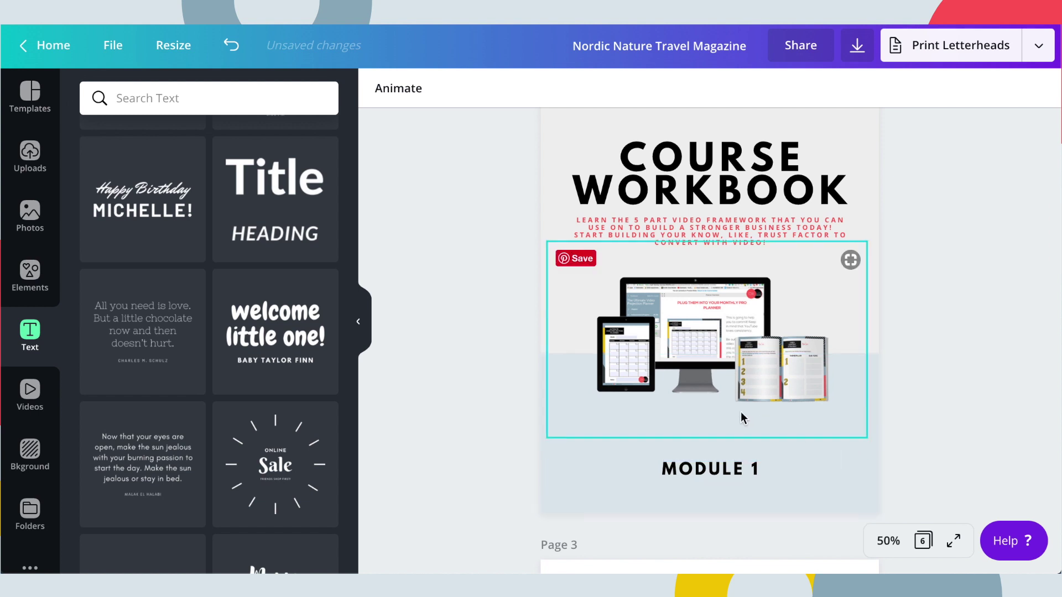
scroll(933, 392, up, 1)
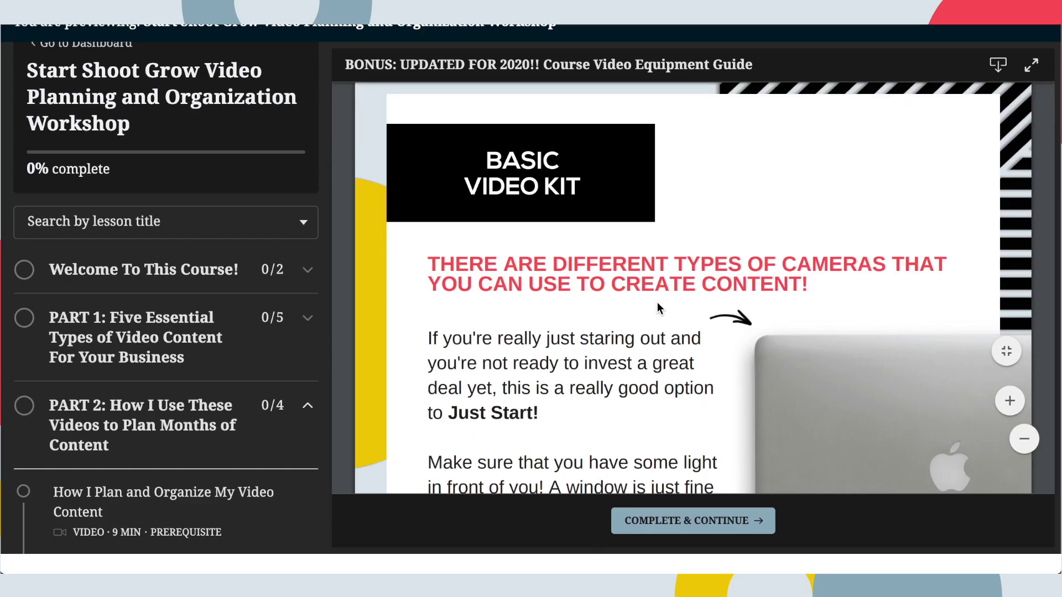
scroll(657, 302, up, 20)
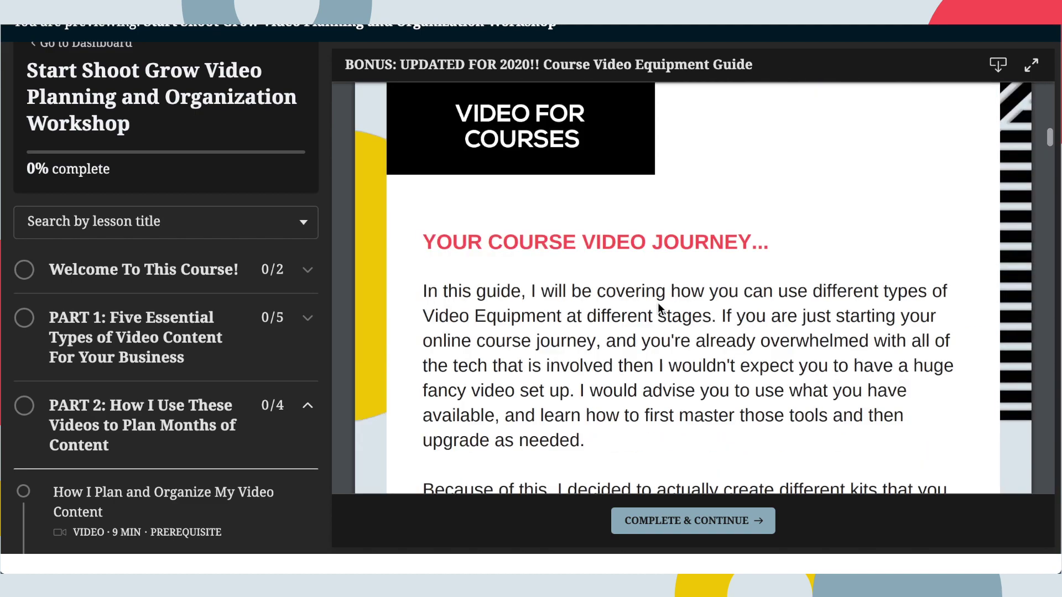
scroll(667, 310, up, 5)
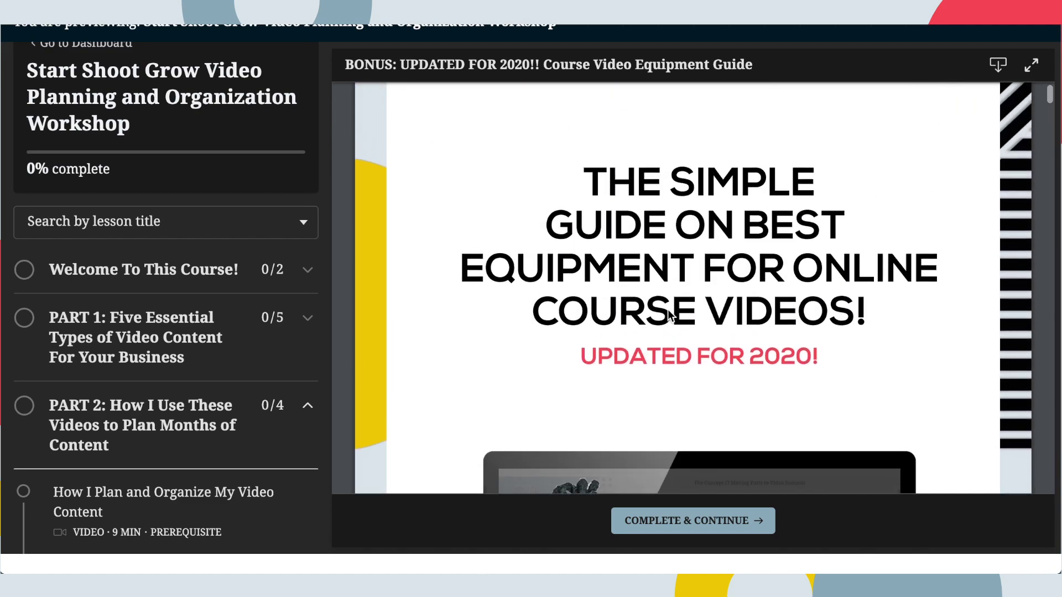
Examine the equipment guide PDF's cover page and switch back to the Canva workbook design to review the MODULE 1 page
scroll(668, 310, down, 10)
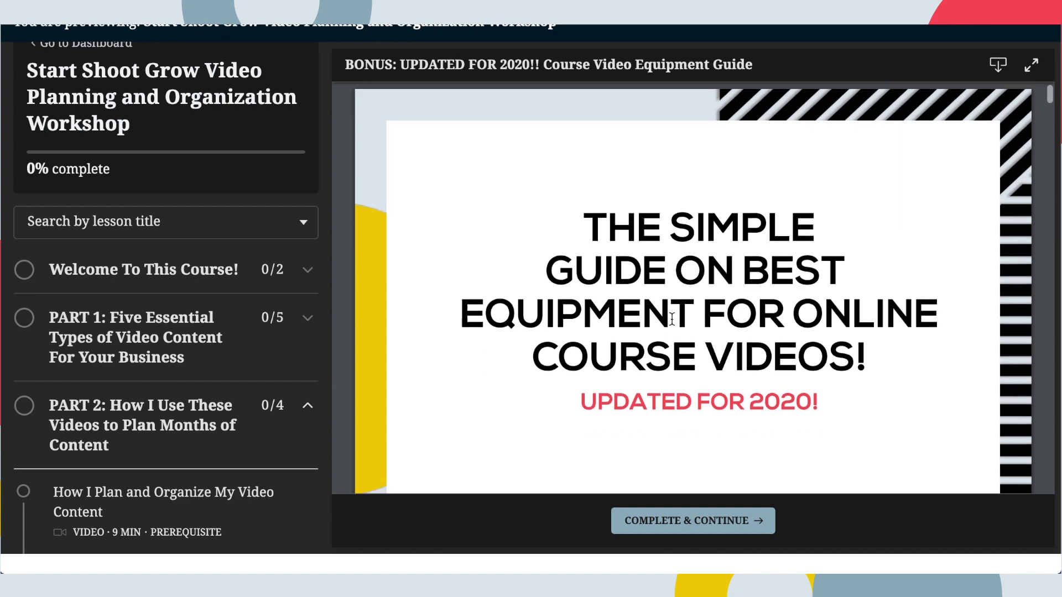
scroll(684, 338, down, 2)
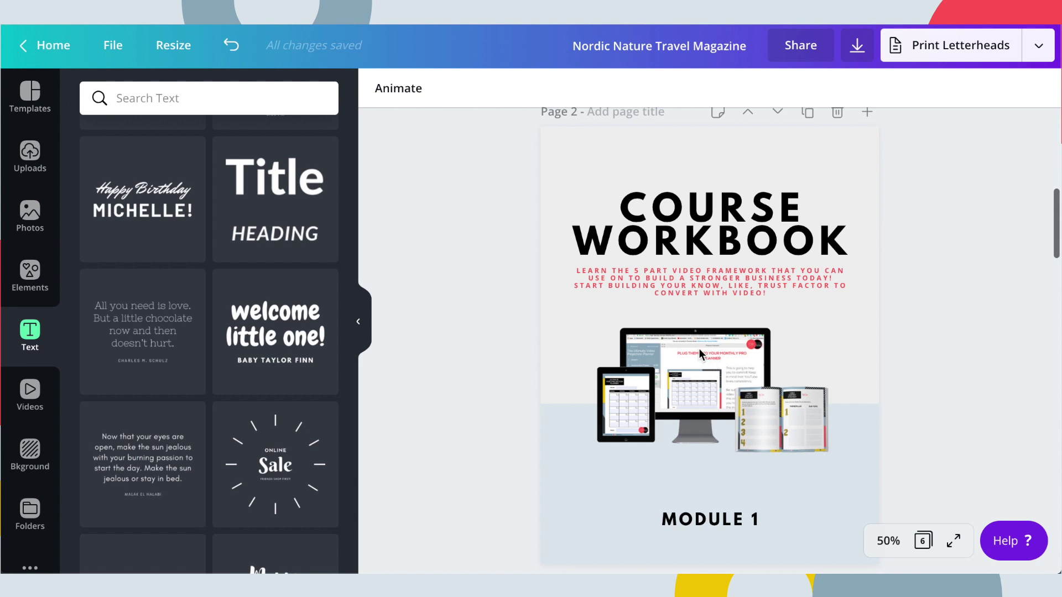
scroll(699, 348, down, 3)
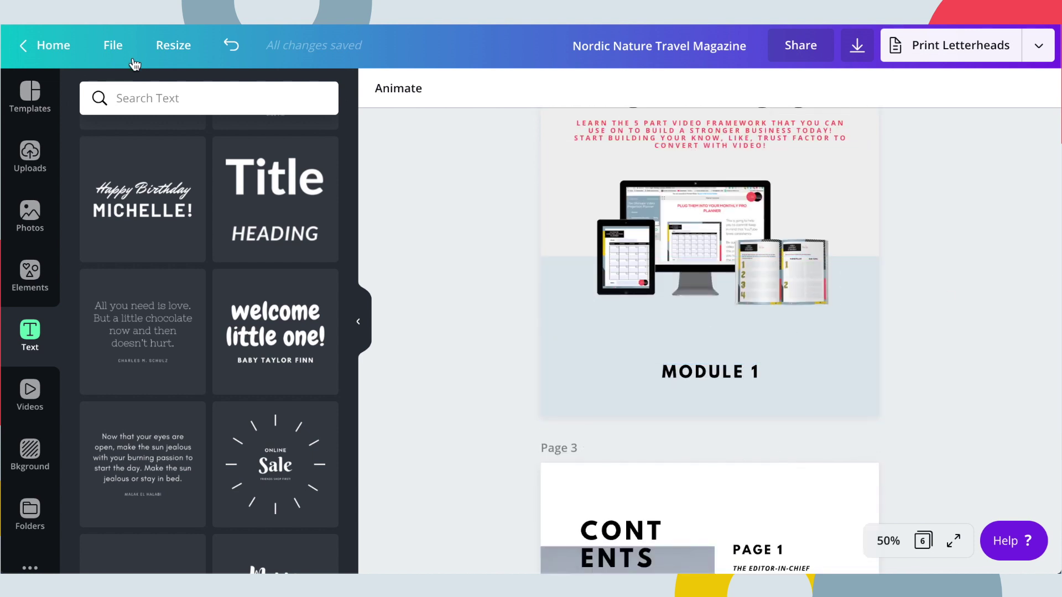
click(114, 46)
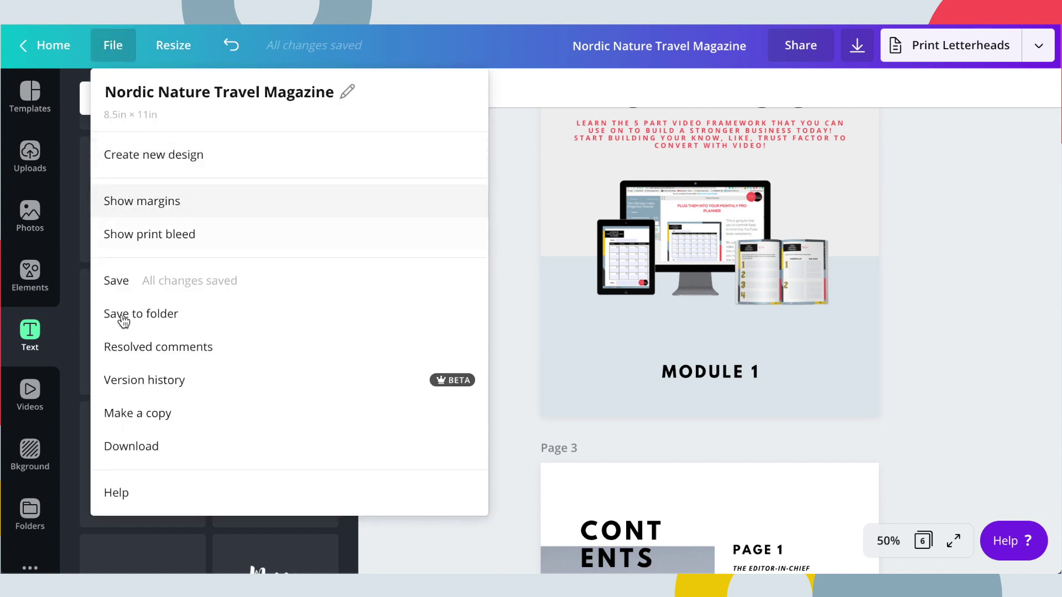
click(513, 272)
scroll(547, 310, up, 3)
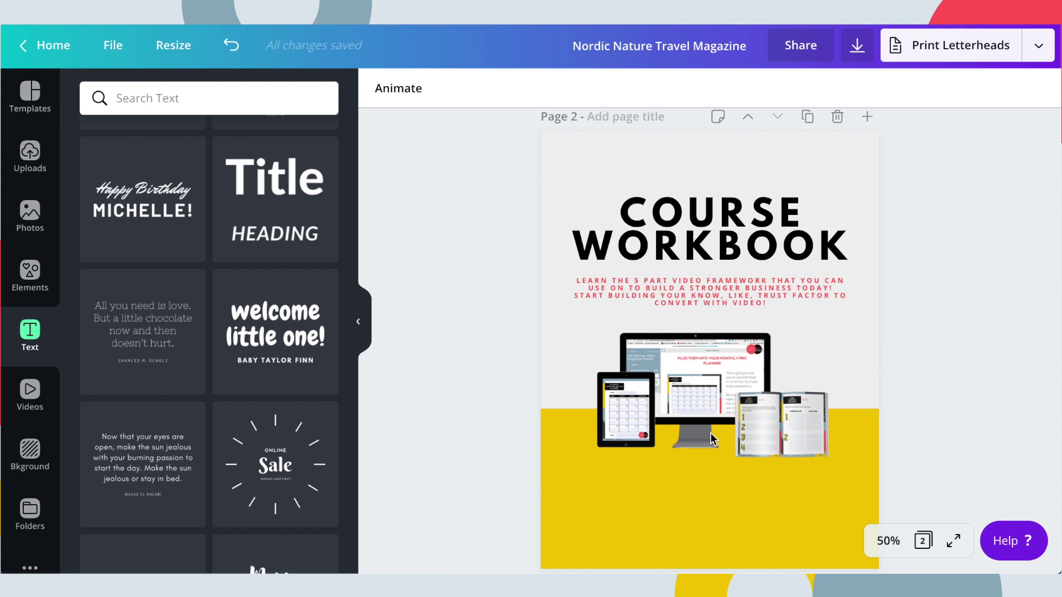
Compare the pale blue-grey MODULE 1 page with the yellow COURSE WORKBOOK page in the design
scroll(745, 379, down, 2)
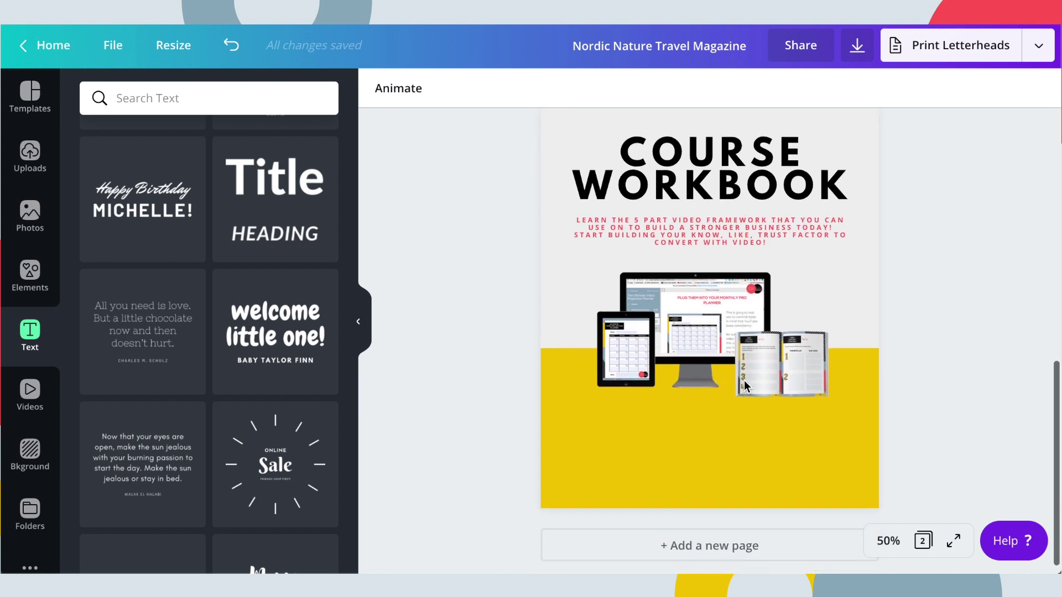
scroll(745, 381, down, 1)
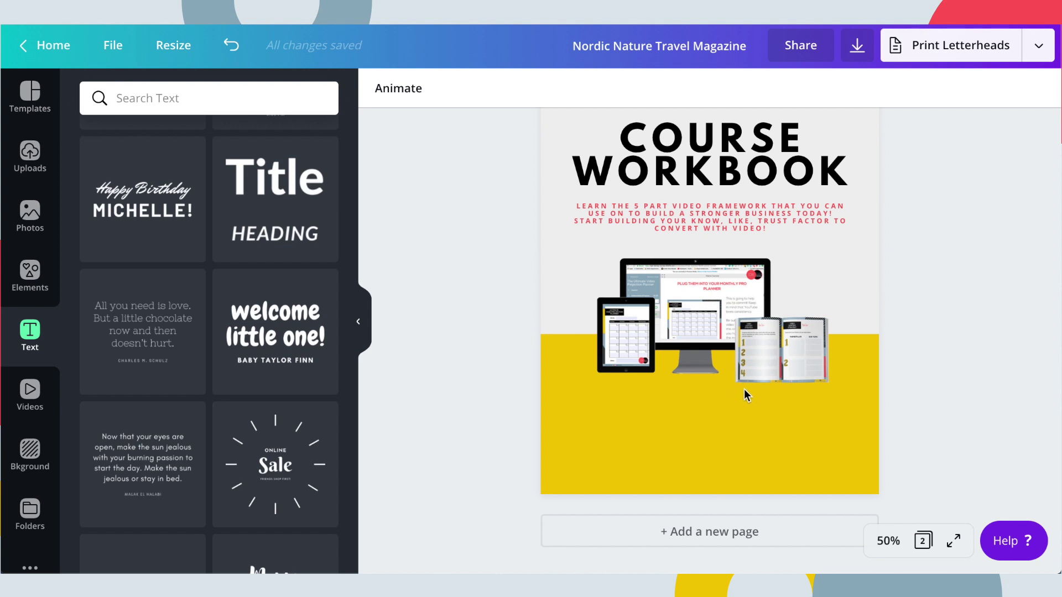
scroll(744, 389, up, 2)
scroll(745, 389, down, 2)
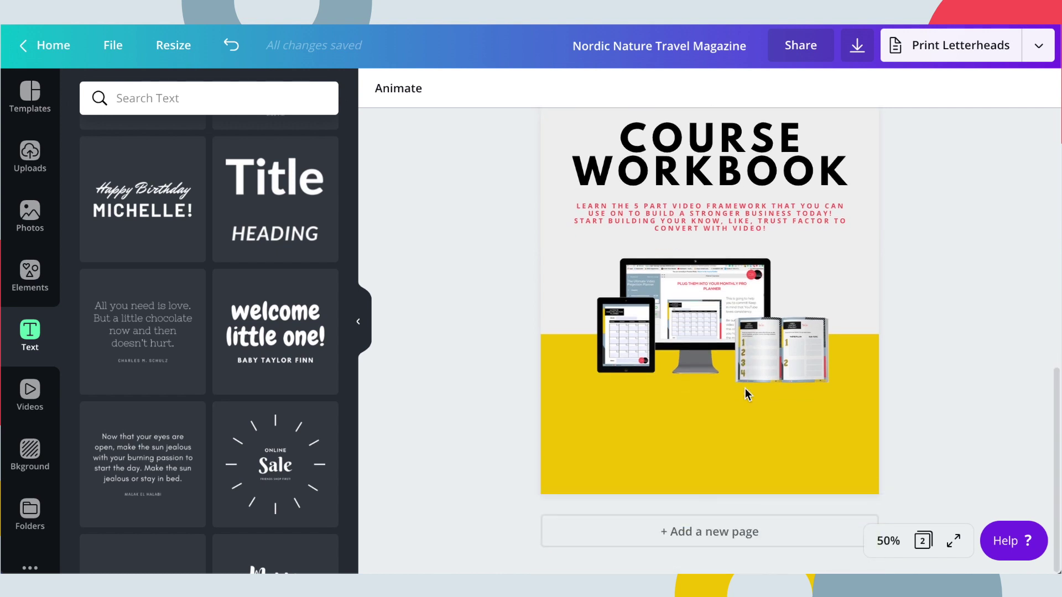
scroll(743, 386, up, 10)
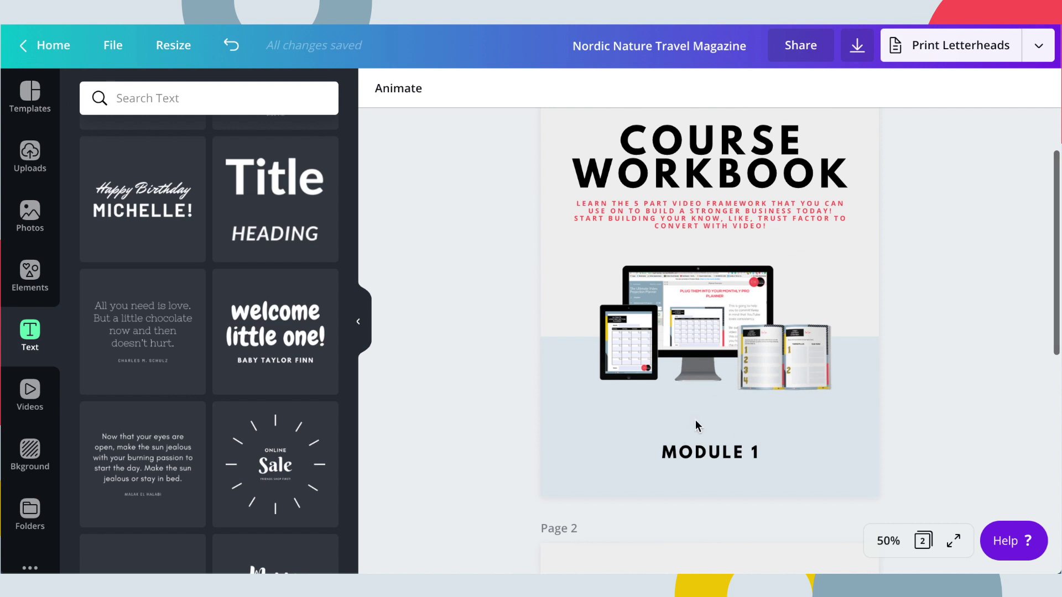
scroll(752, 433, down, 10)
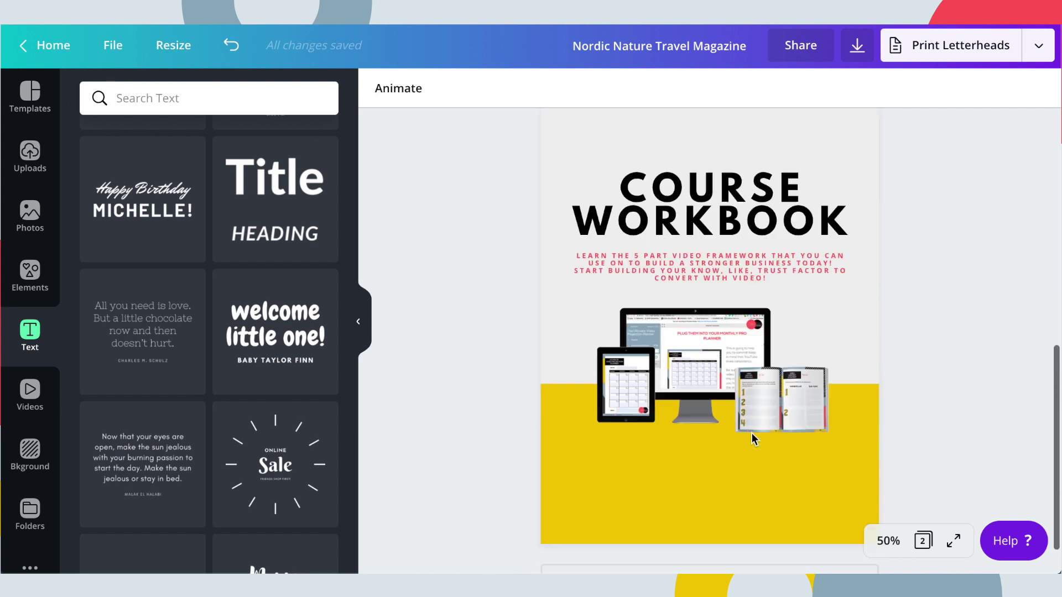
Duplicate page 2 and shrink the copy's yellow rectangle to a thin strip along the page's lower edge
scroll(751, 433, up, 3)
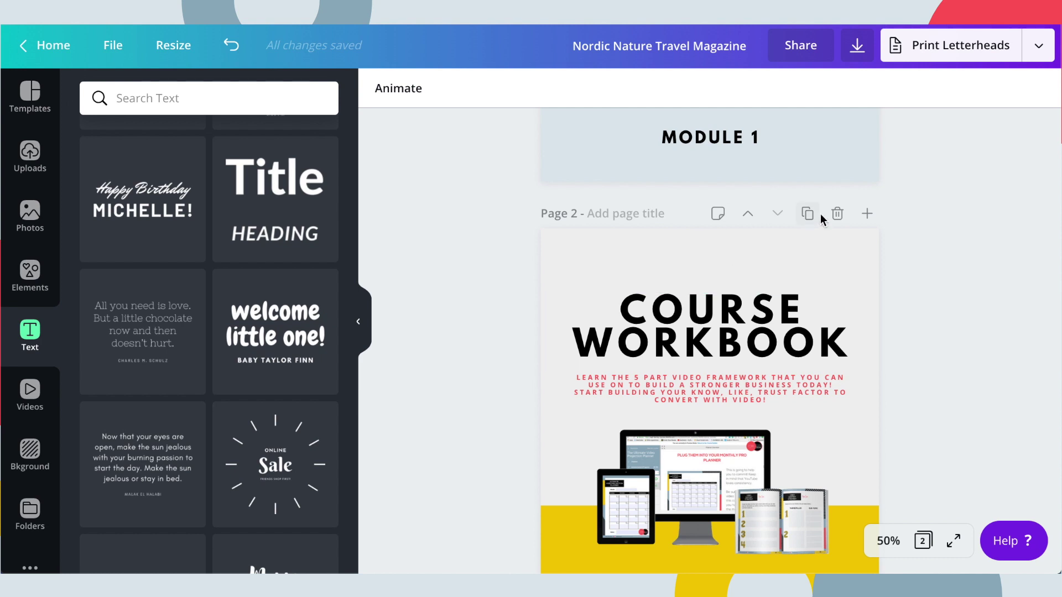
click(806, 213)
scroll(692, 355, down, 4)
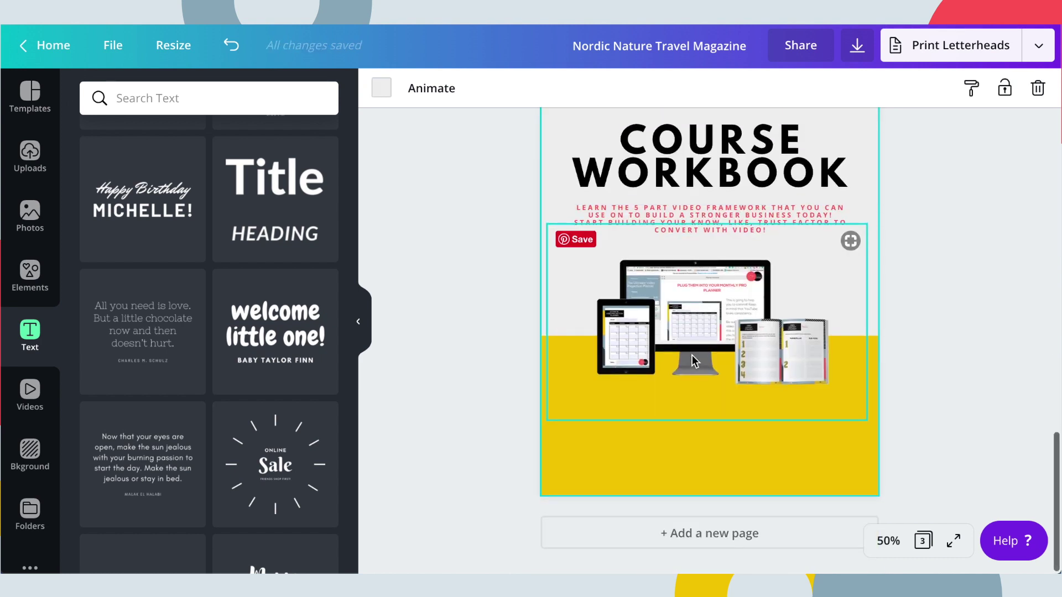
click(691, 420)
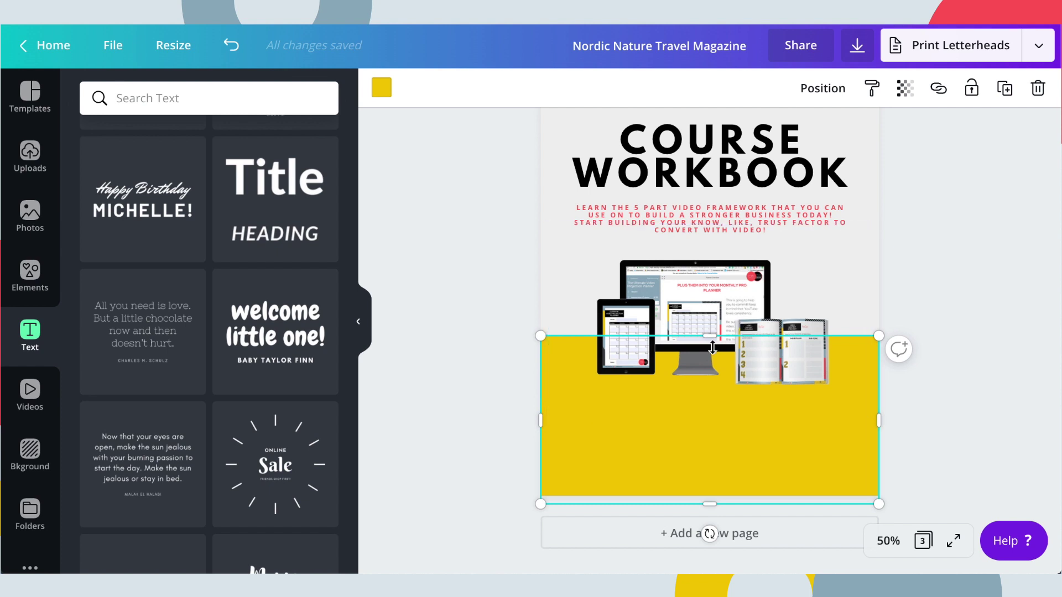
drag(707, 336, 699, 474)
click(914, 440)
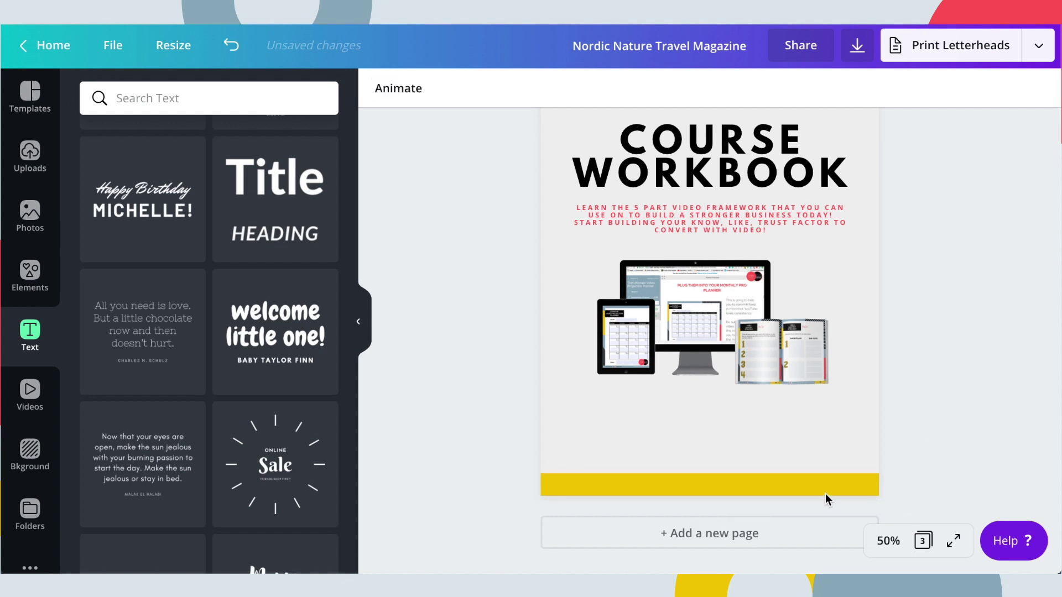
Delete the device mockup image from page 3
scroll(582, 486, up, 1)
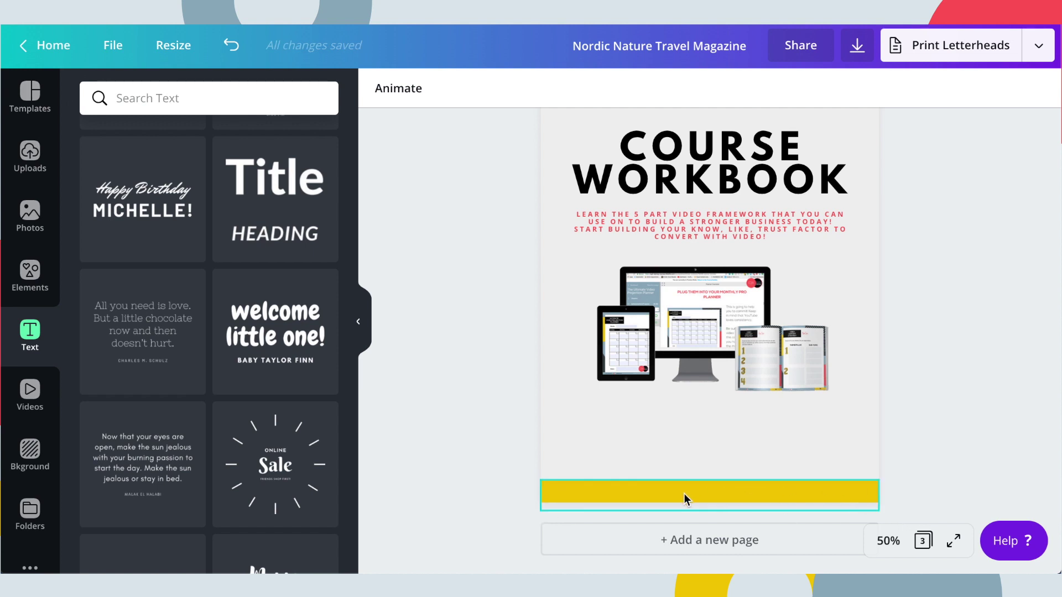
click(740, 347)
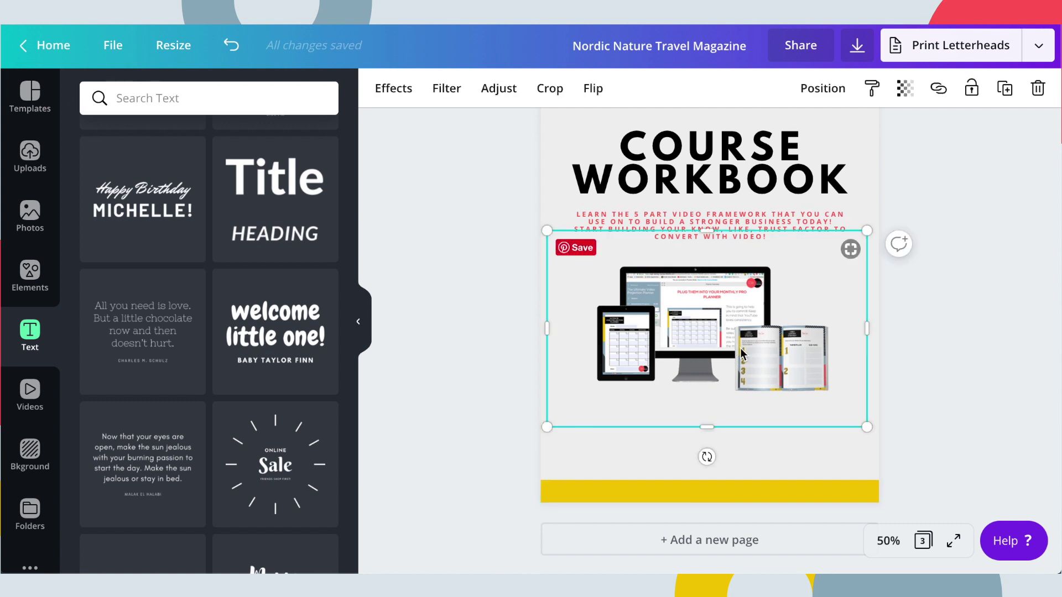
key(Delete)
Shrink page 3's COURSE WORKBOOK title to about font size 36.3 and centre it horizontally near the page's upper edge
scroll(696, 351, up, 2)
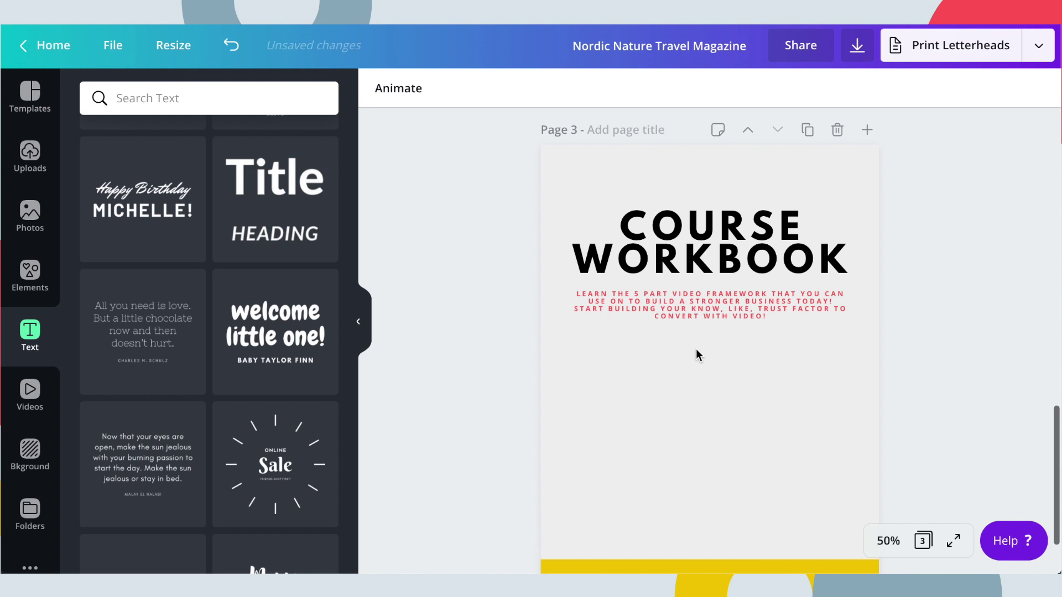
click(713, 257)
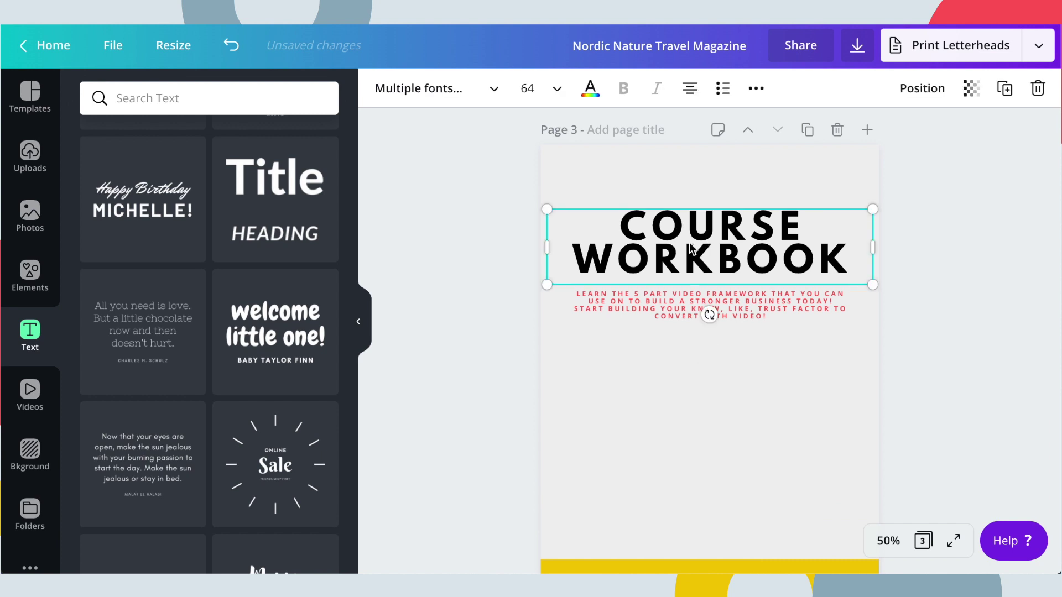
drag(548, 285, 701, 228)
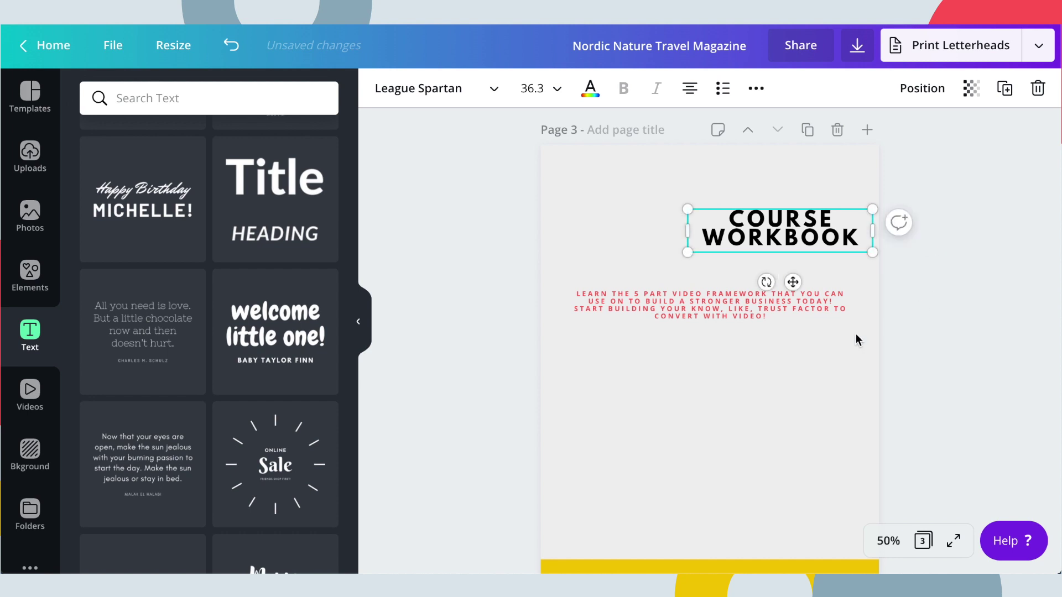
click(791, 415)
click(792, 238)
drag(792, 237, 714, 197)
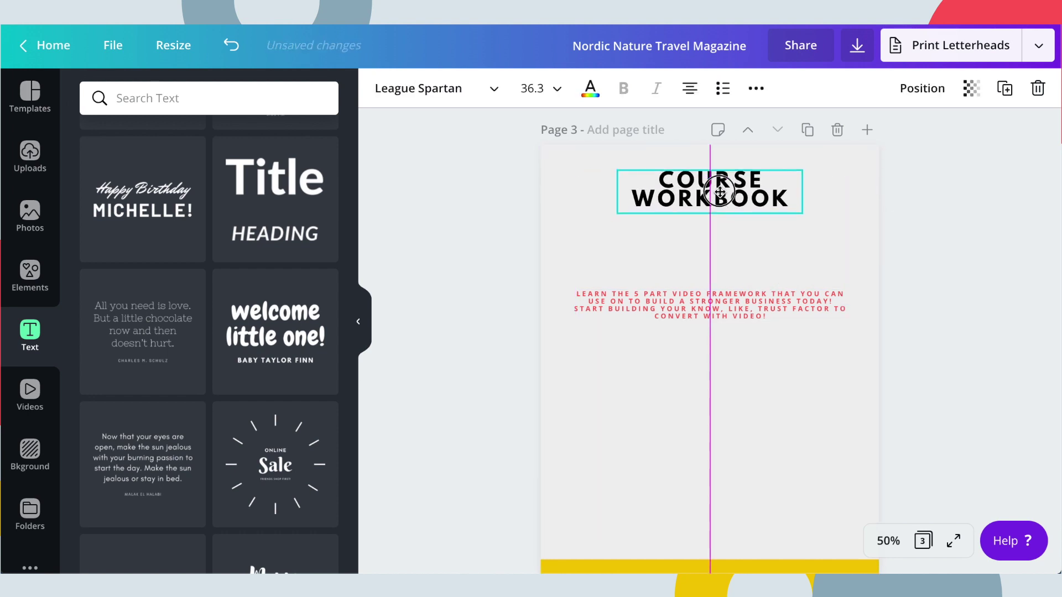
Try aligning the COURSE WORKBOOK title to the middle of page 3, and undo that alignment
click(918, 89)
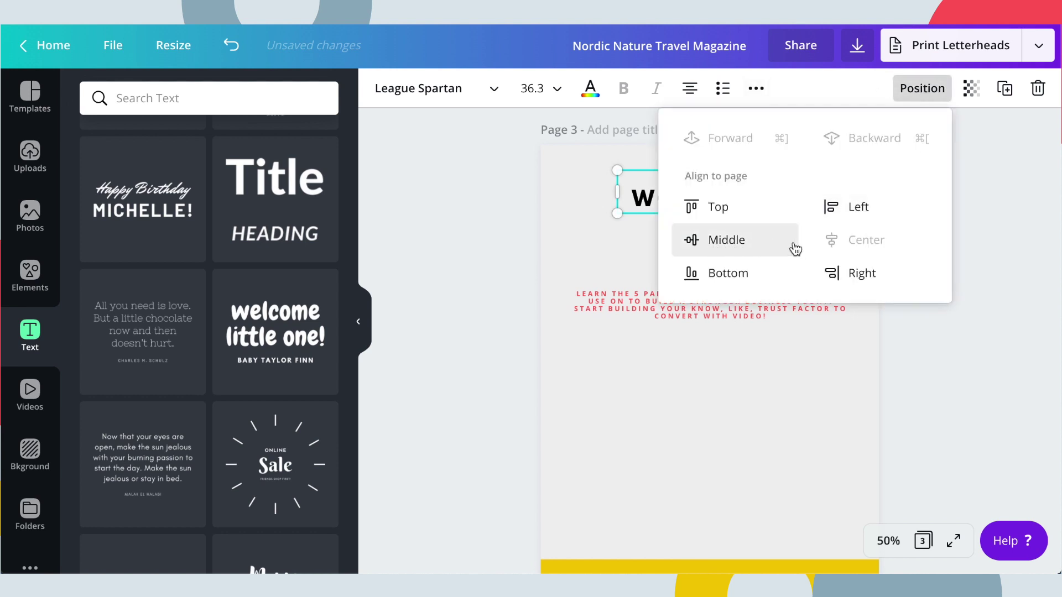
click(728, 242)
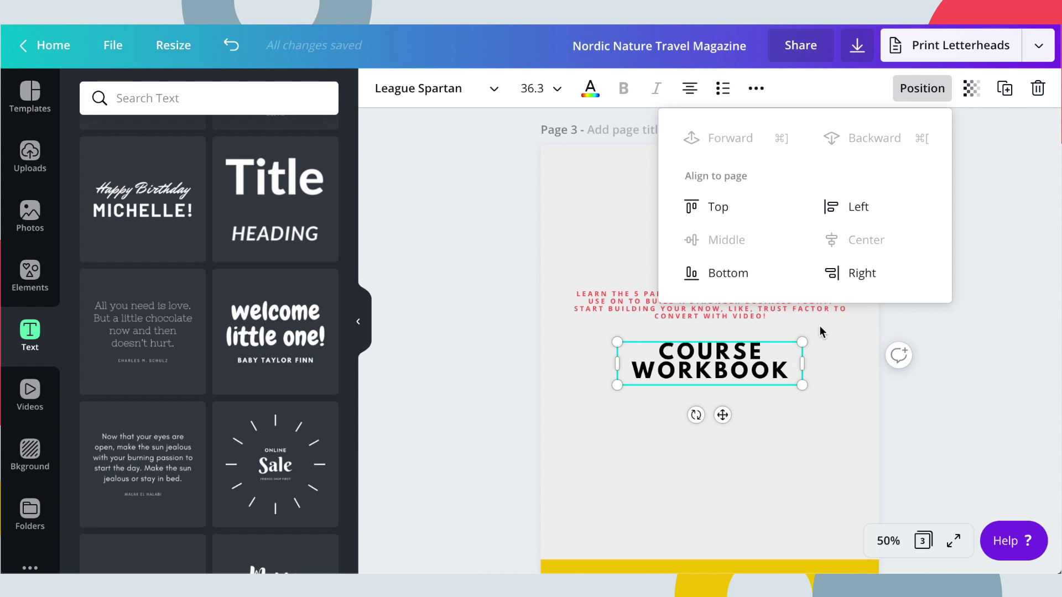
click(790, 460)
key(ctrl+z)
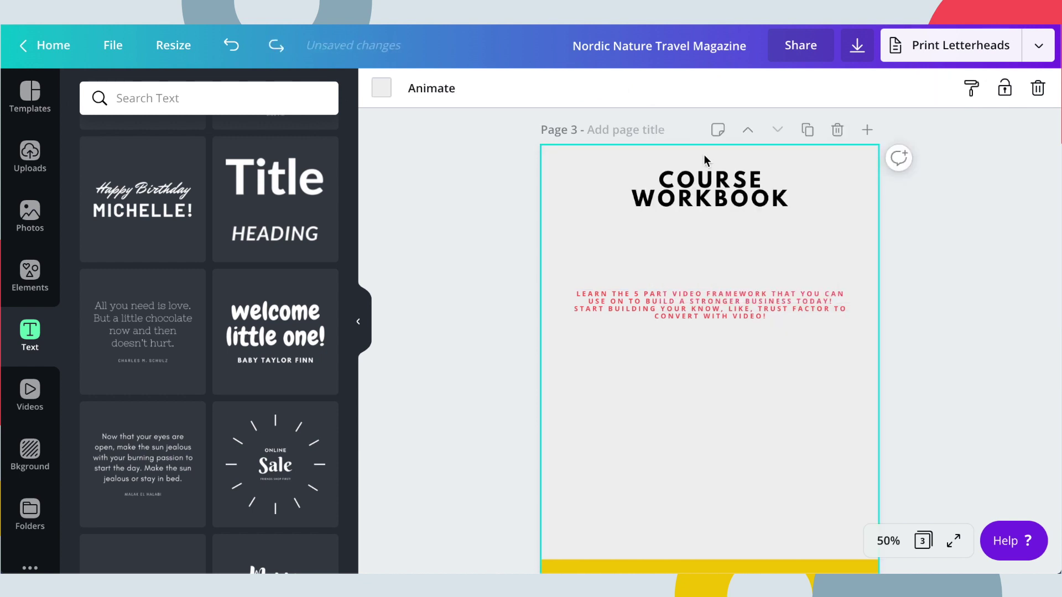
Replace page 3's title with VIDEO PLANNING AND ORGANIZATION WORKSHOP, taking the wording from the workshop's sales page
drag(687, 193, 693, 194)
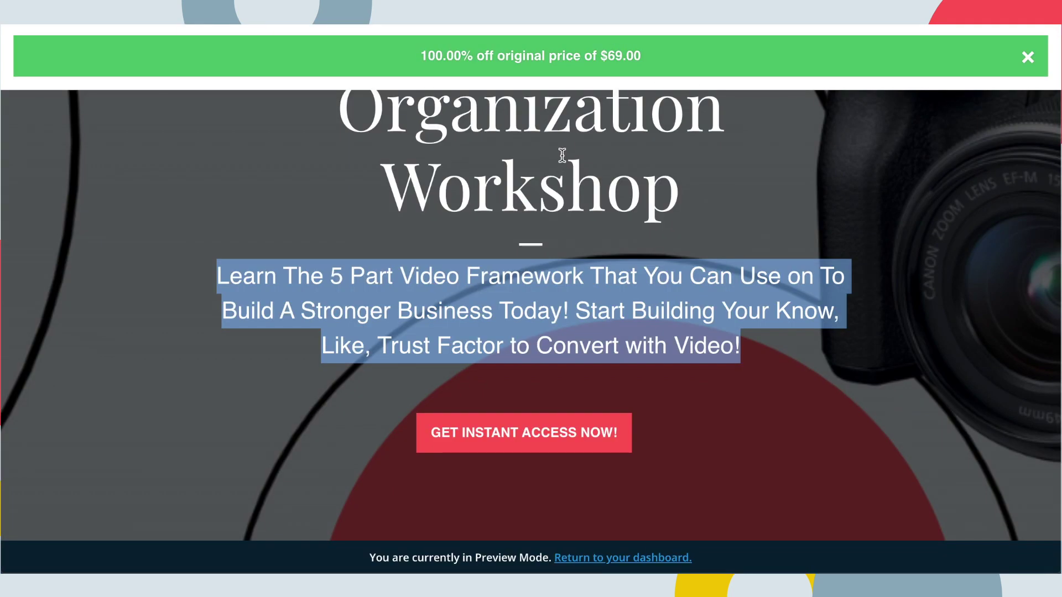
scroll(562, 155, up, 4)
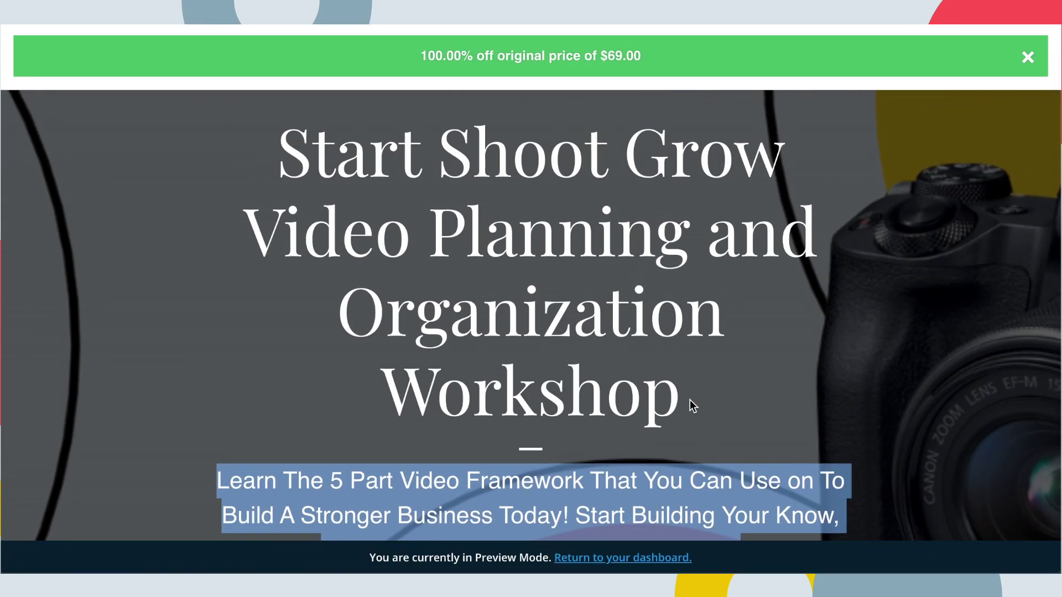
drag(689, 400, 222, 220)
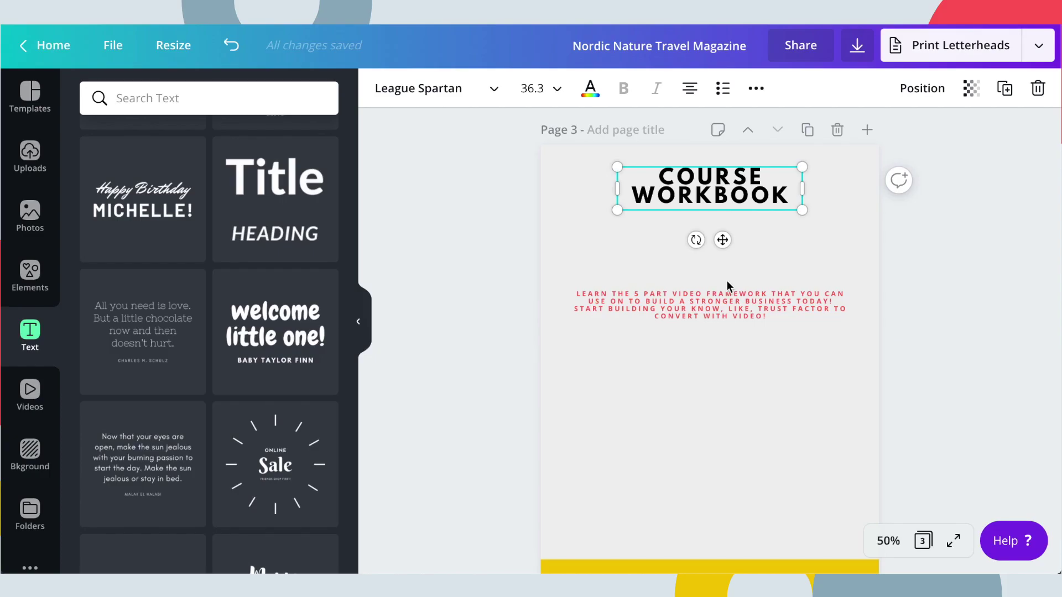
mouse_move(652, 208)
mouse_down()
mouse_move(644, 191)
mouse_move(654, 189)
mouse_up()
double_click(655, 190)
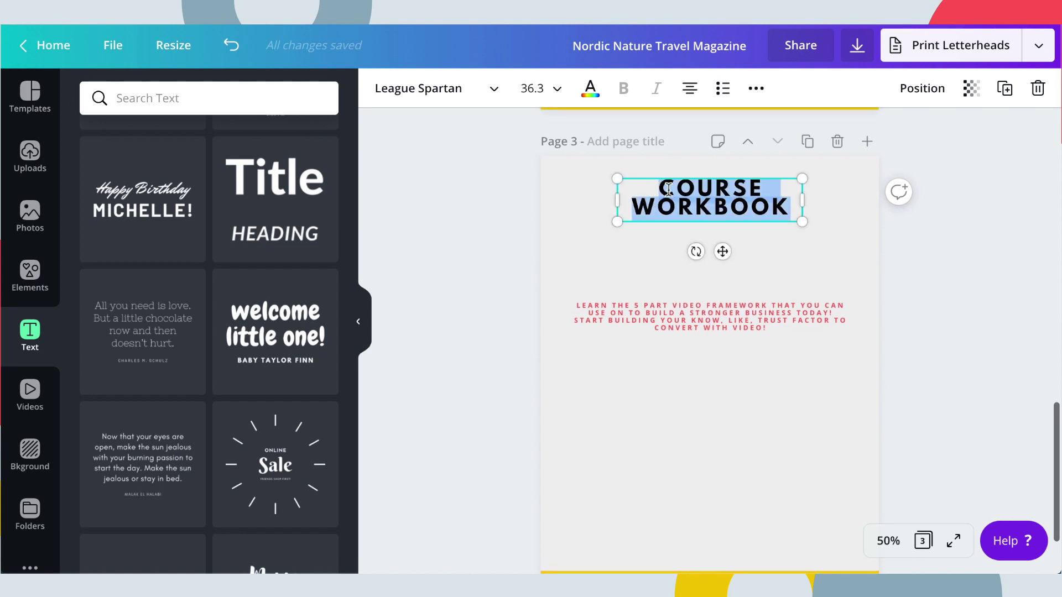
text(VIDEO PLANNING AND ORGANIZATION WORKSHOP)
Widen the workshop title to fit on three lines, scale it to about font size 29.6 and centre it horizontally on page 3
drag(814, 241, 905, 229)
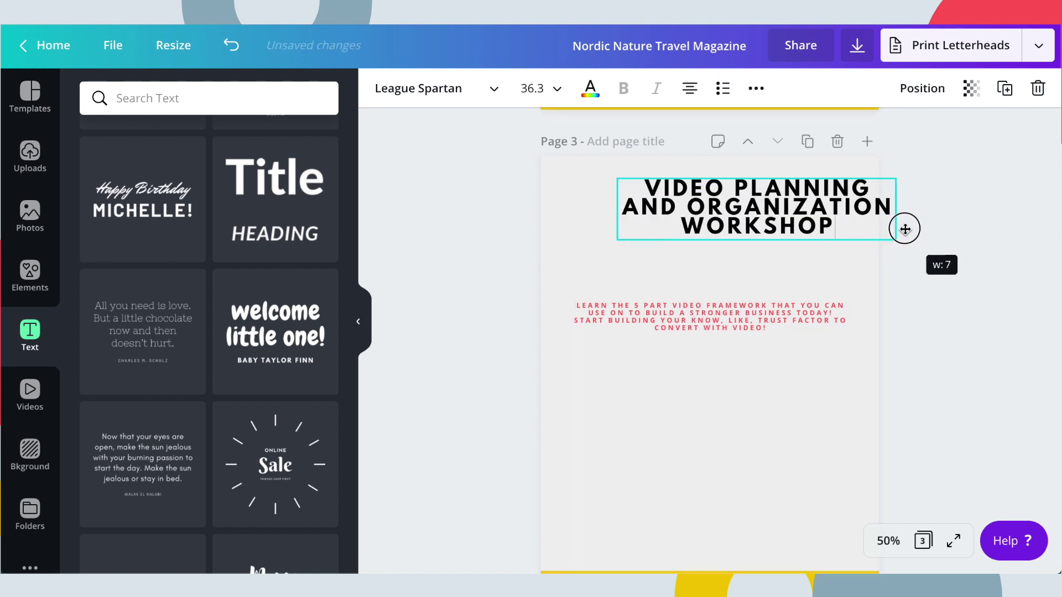
drag(746, 224, 615, 213)
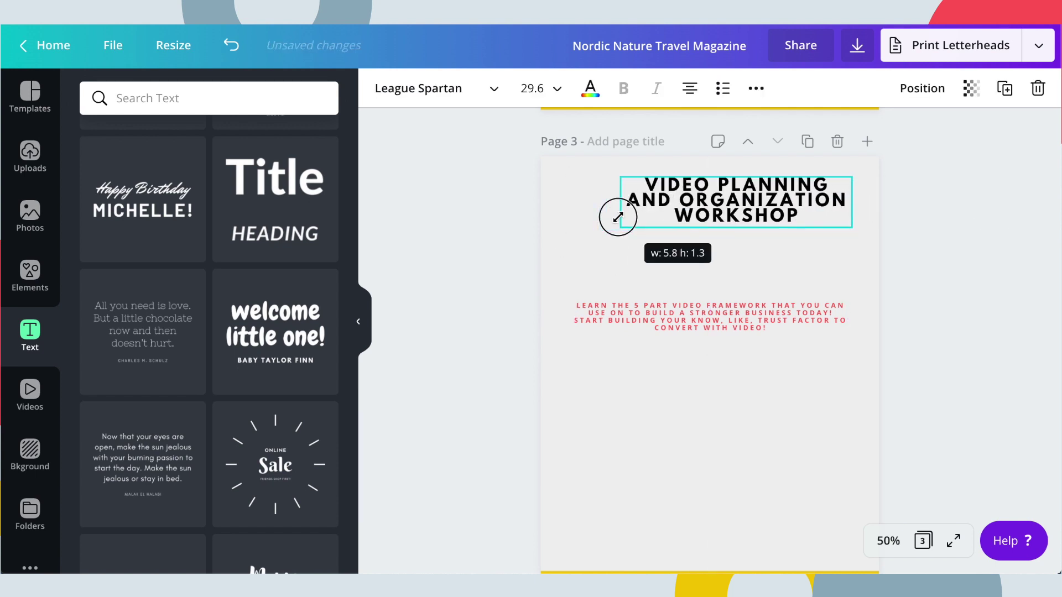
click(745, 238)
click(726, 192)
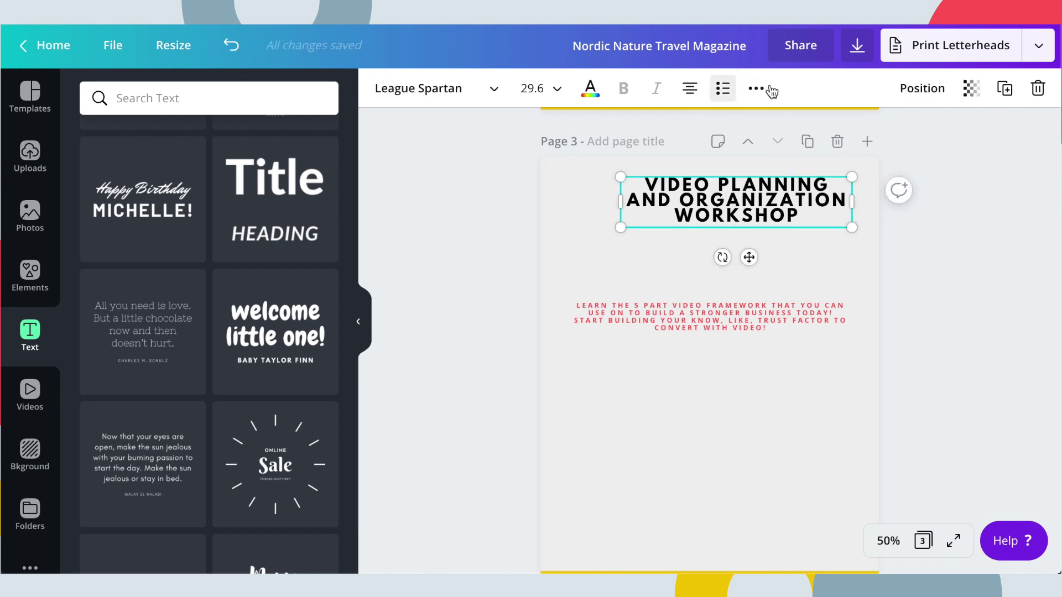
click(921, 94)
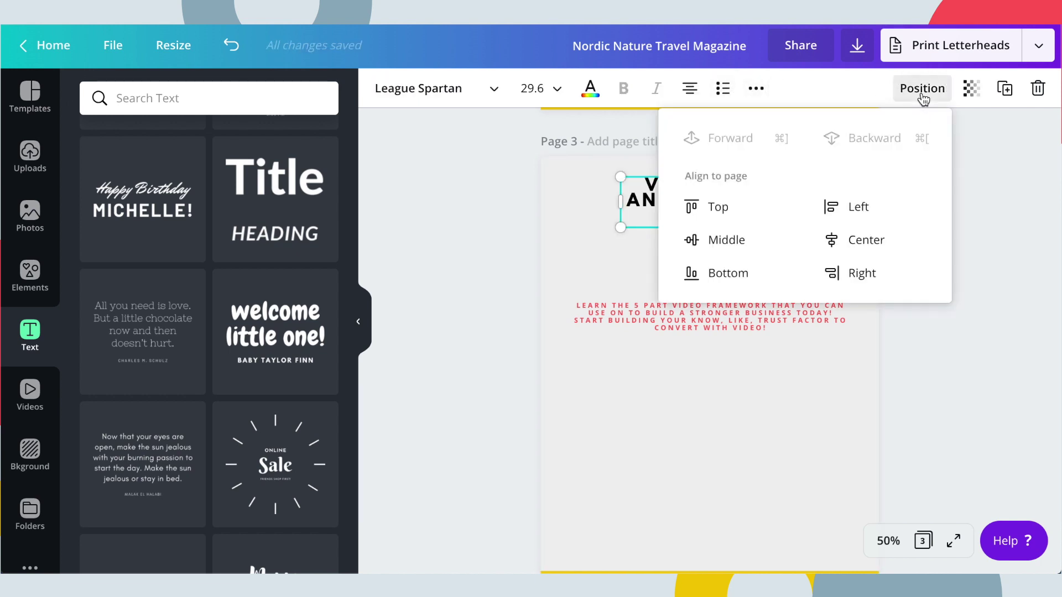
click(870, 245)
Move the red description text on page 3 up closer to the workshop title
click(998, 180)
click(695, 470)
drag(695, 314, 692, 271)
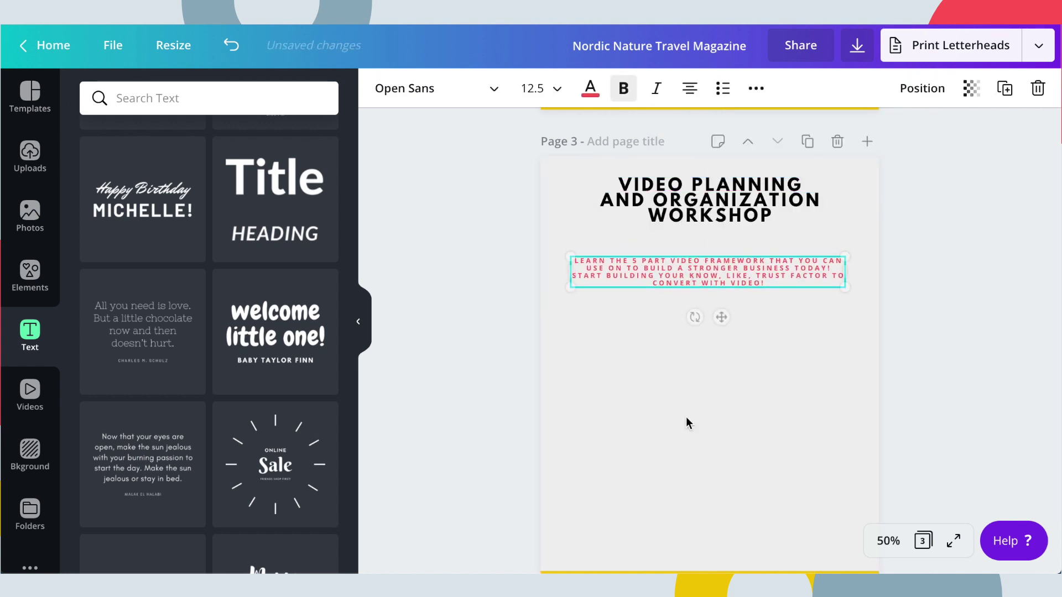
Change page 3's background colour from the default colours to white
click(686, 416)
scroll(686, 417, down, 2)
scroll(686, 417, up, 1)
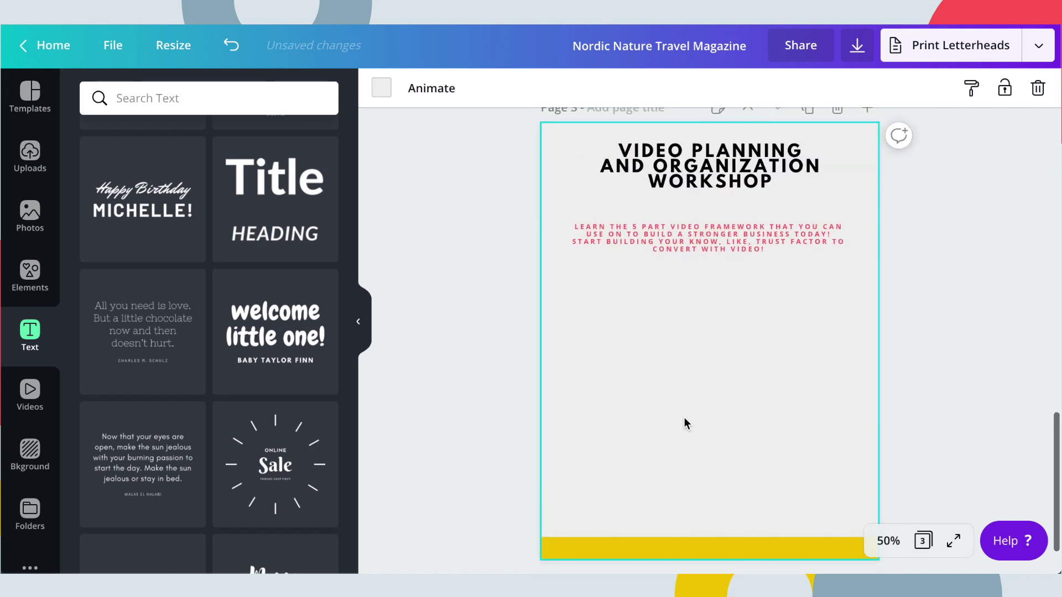
click(381, 89)
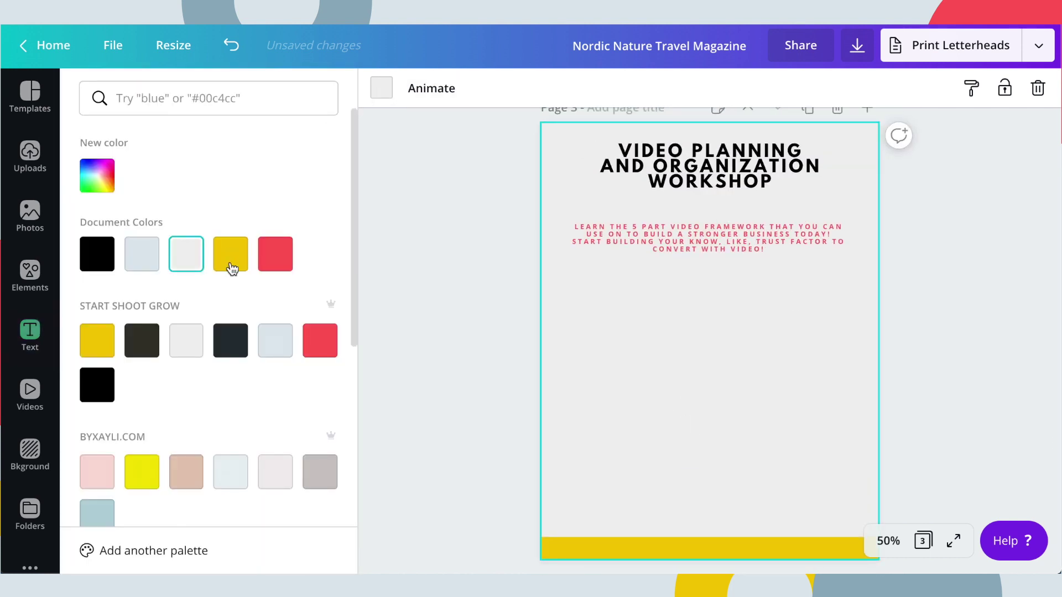
scroll(263, 407, down, 1)
scroll(263, 407, down, 5)
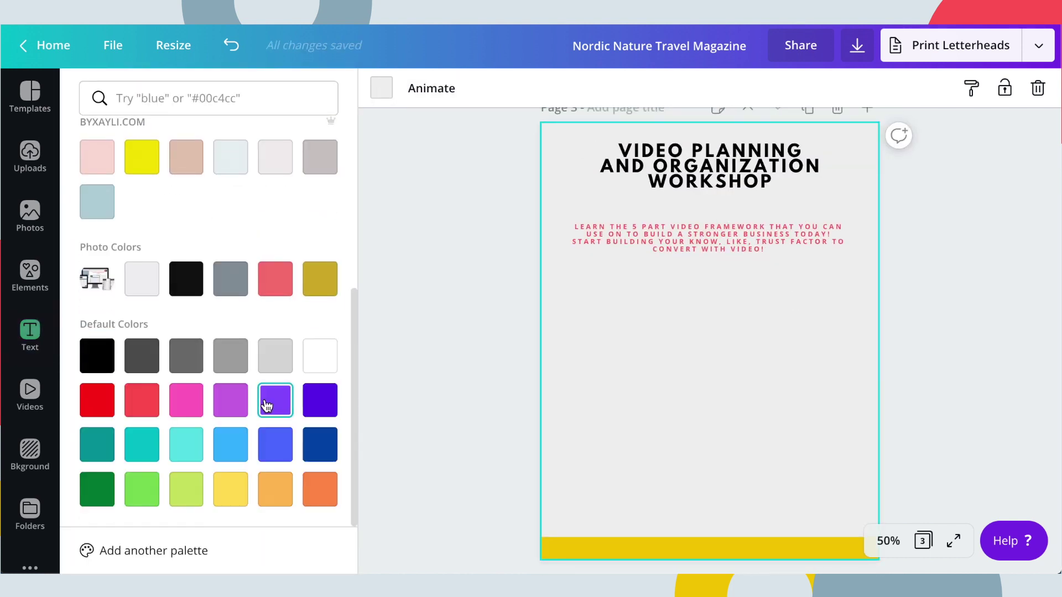
click(320, 356)
key(t)
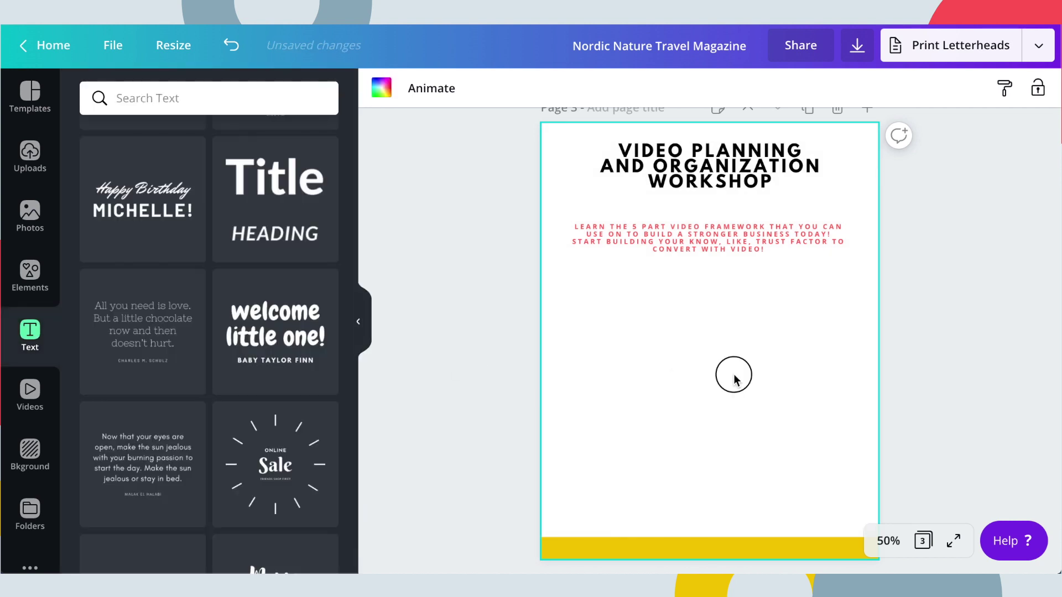
Set page 2's background colour to white, matching page 3
scroll(732, 373, up, 1)
scroll(737, 394, up, 6)
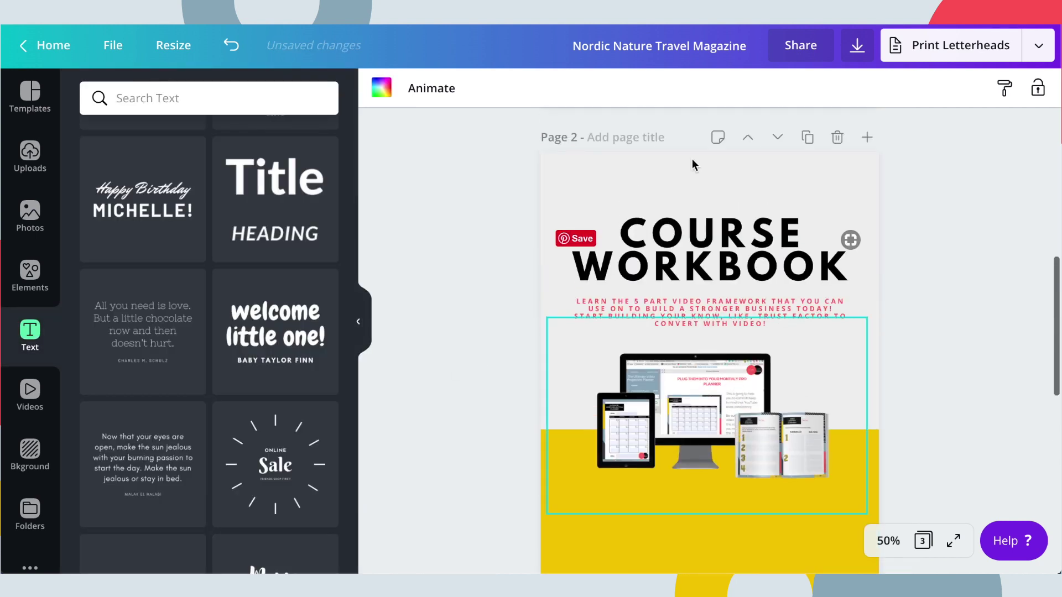
click(573, 204)
click(381, 87)
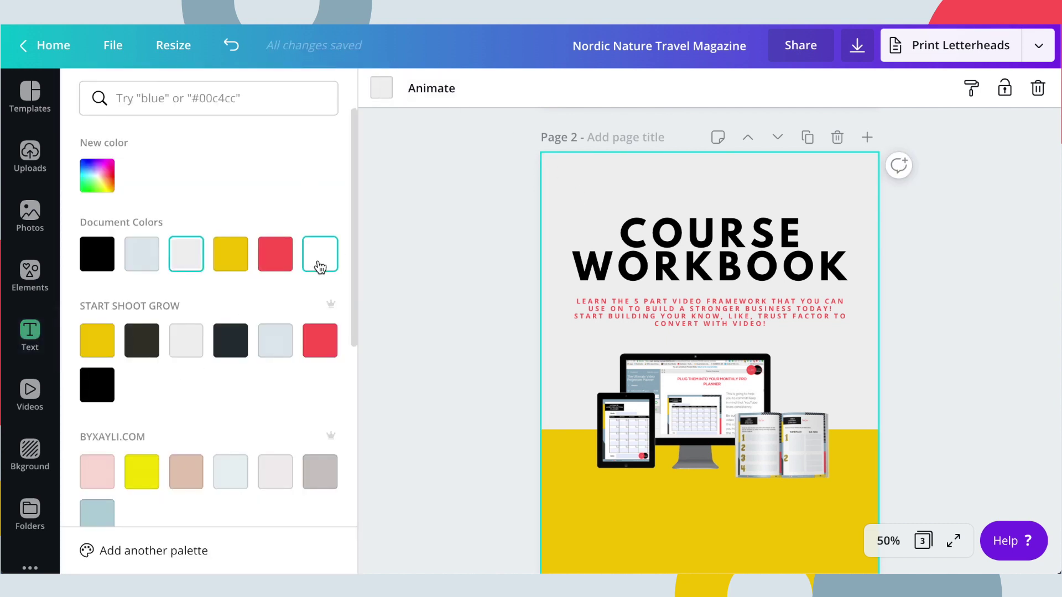
click(319, 254)
click(447, 356)
scroll(613, 427, down, 3)
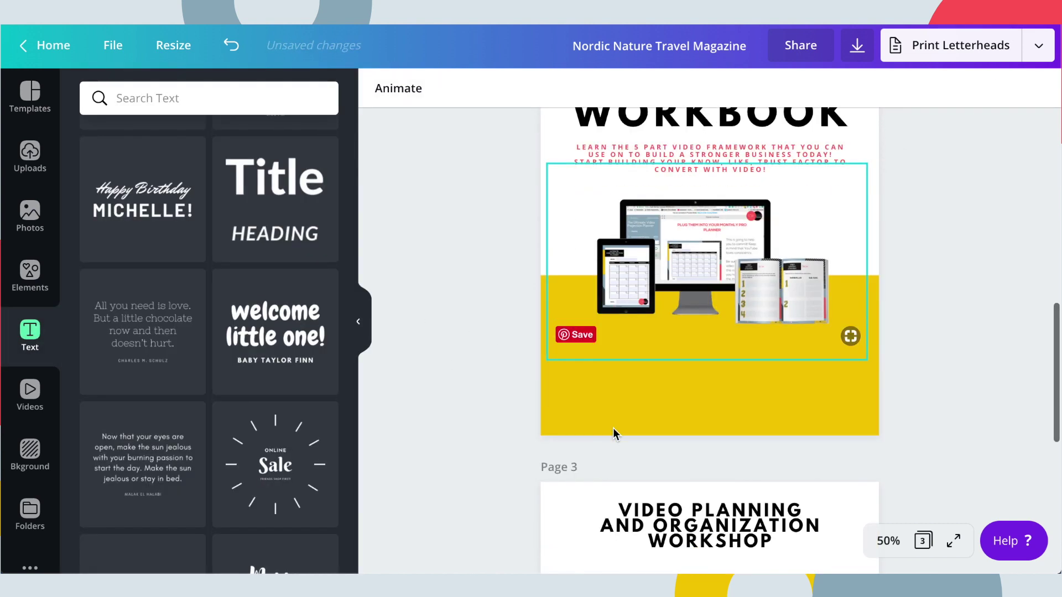
scroll(403, 431, down, 5)
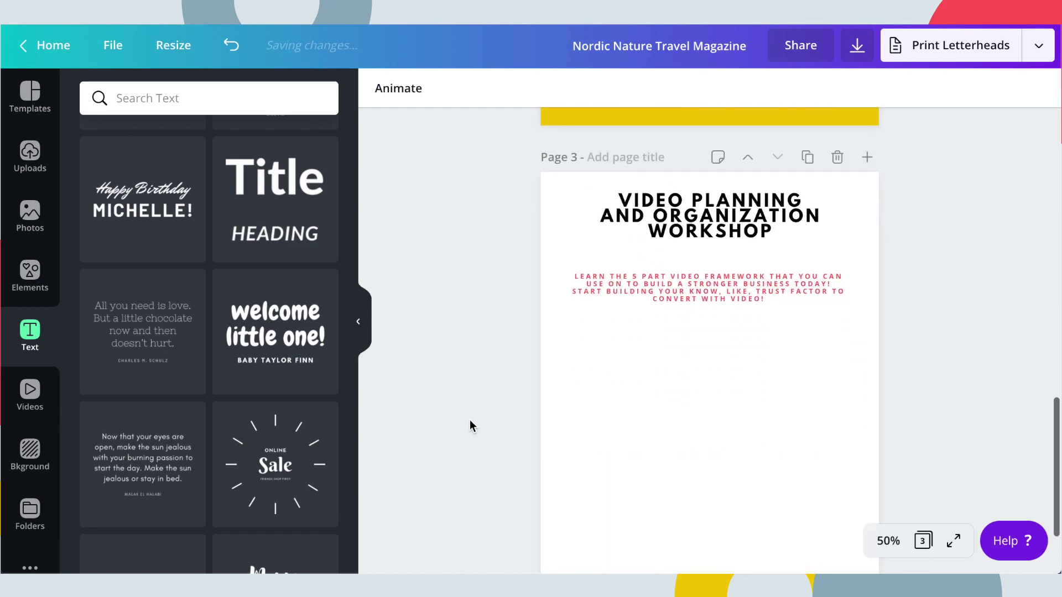
scroll(572, 422, down, 2)
scroll(572, 422, up, 2)
scroll(573, 416, up, 6)
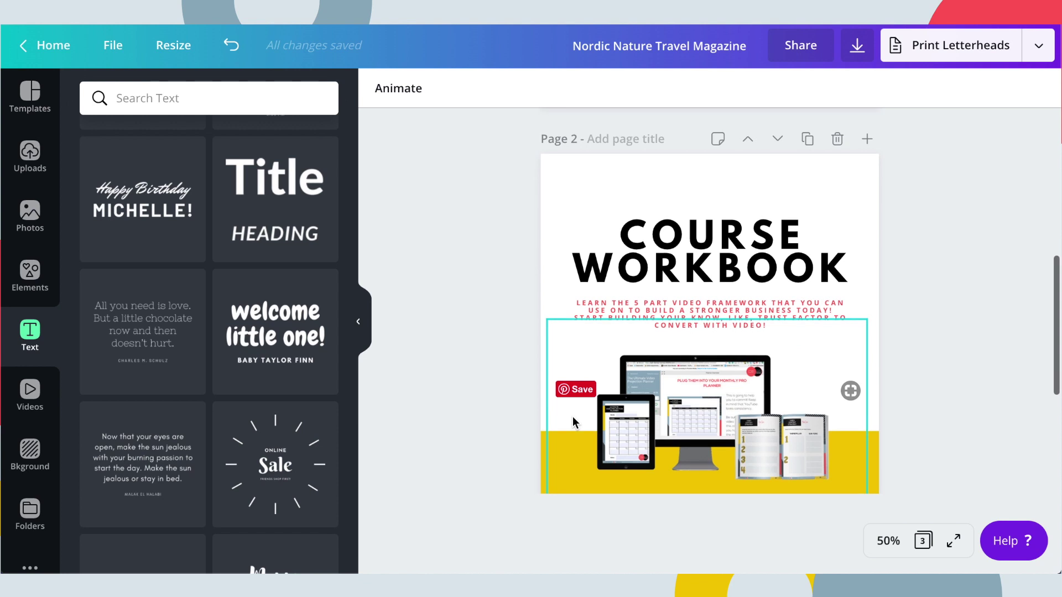
scroll(573, 416, down, 6)
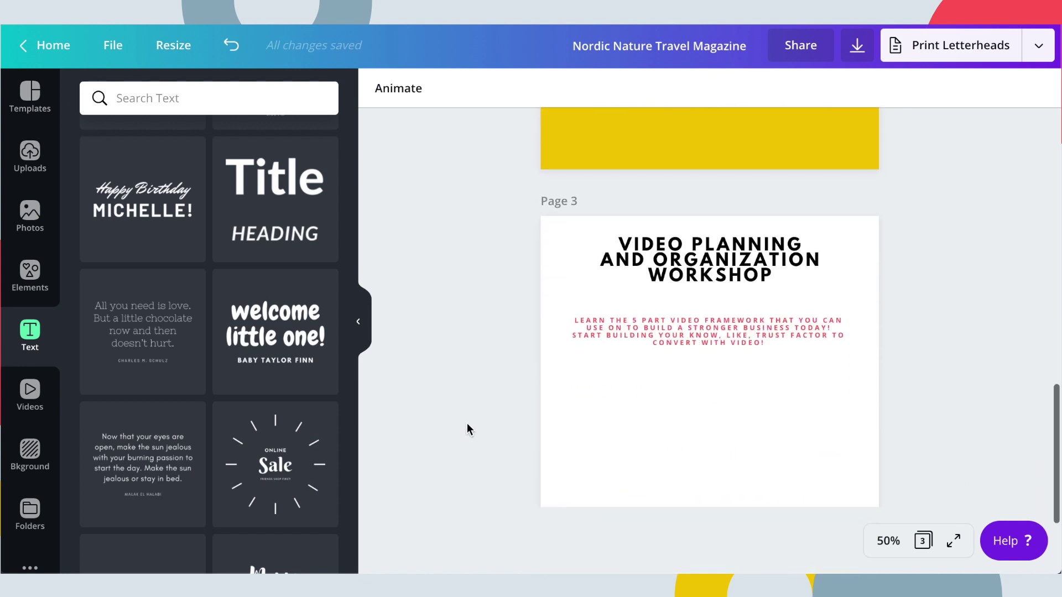
scroll(716, 443, down, 3)
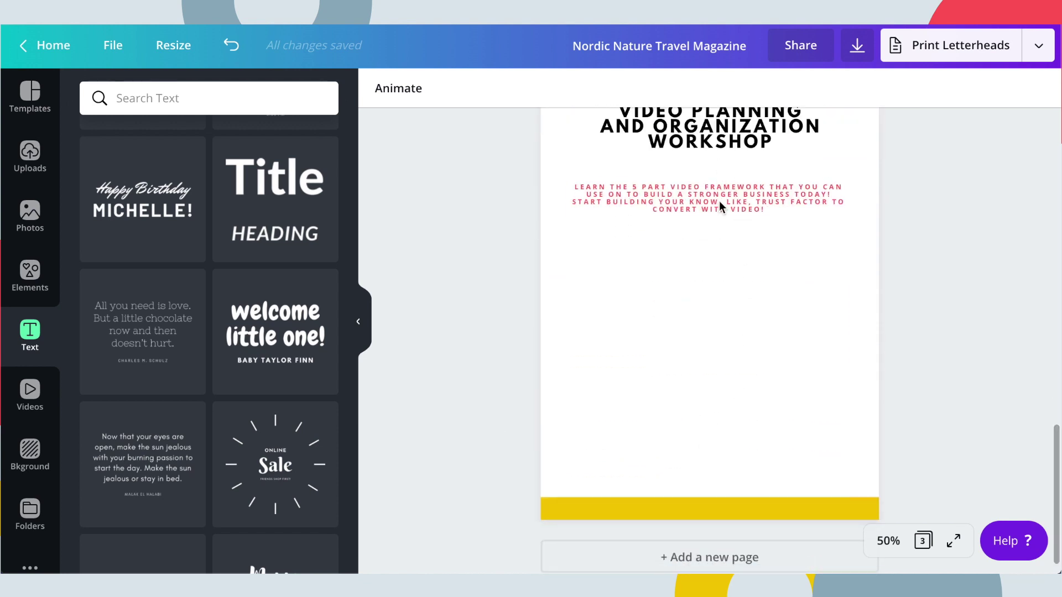
click(718, 201)
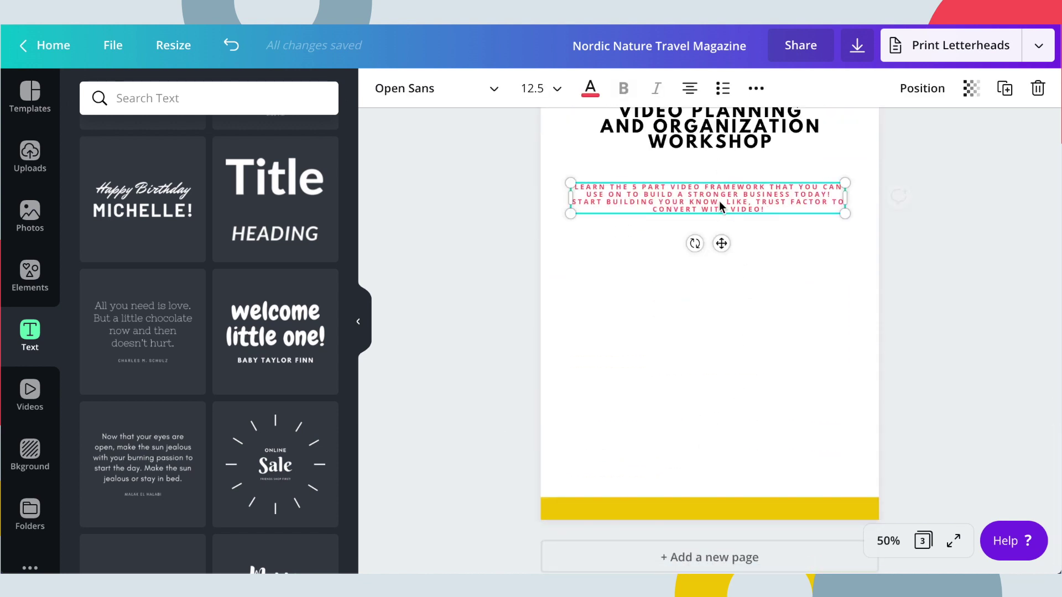
click(1004, 89)
drag(669, 206, 662, 337)
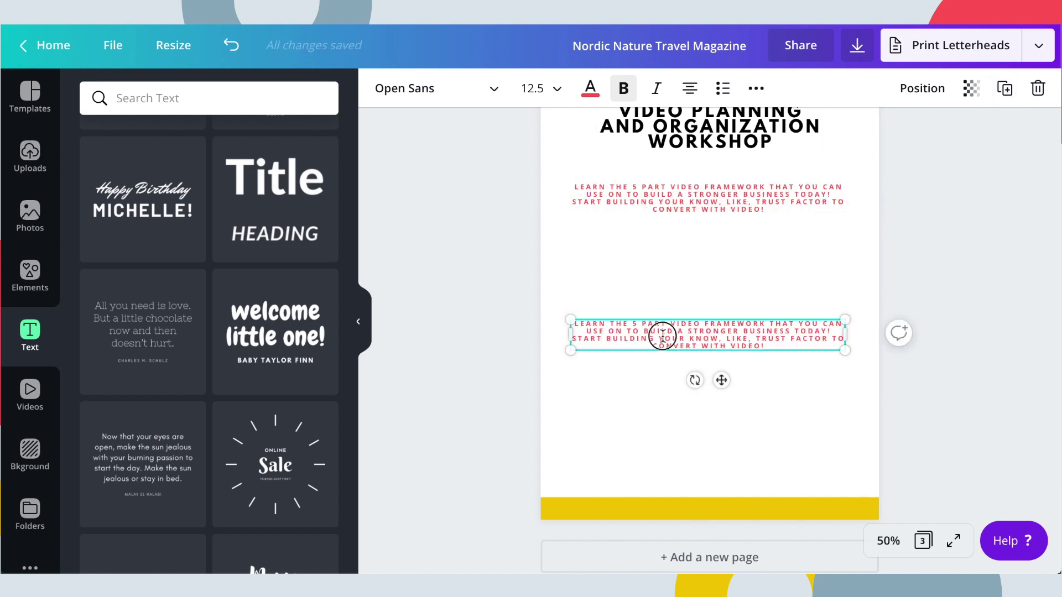
double_click(662, 336)
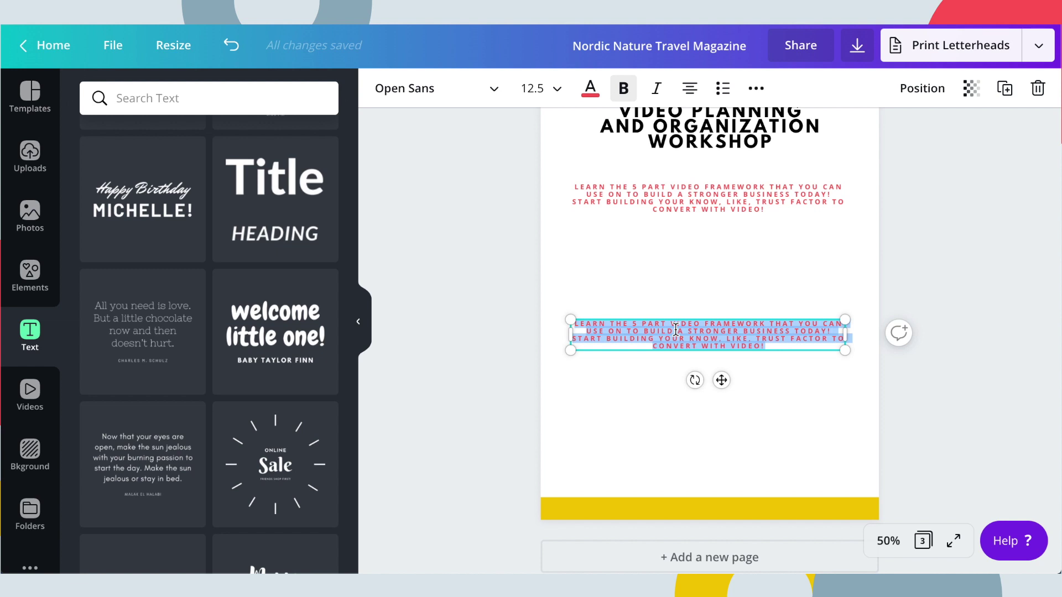
text(ww)
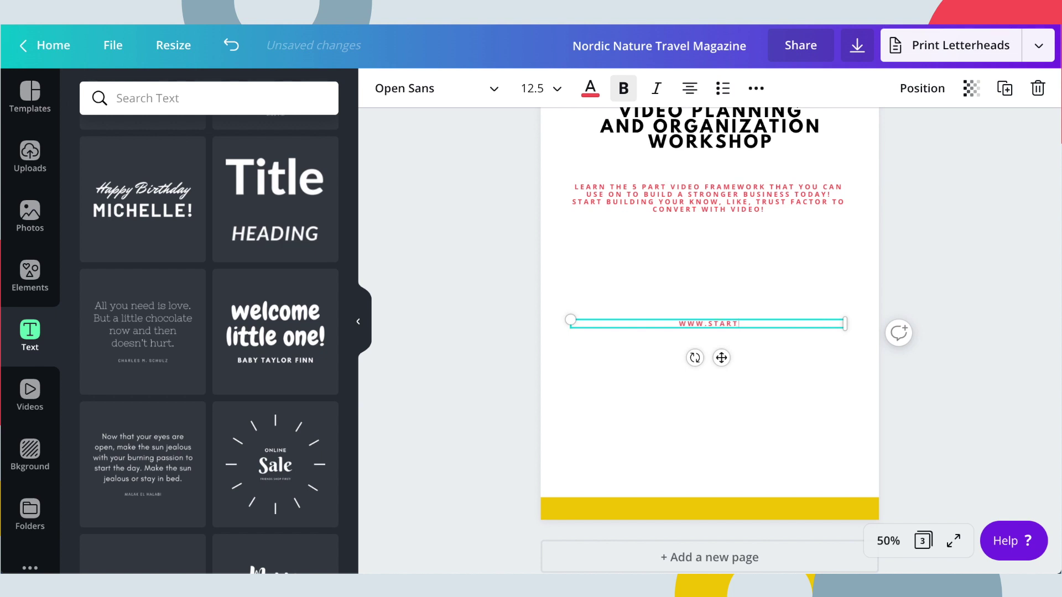
text(w.startshootgrow.com)
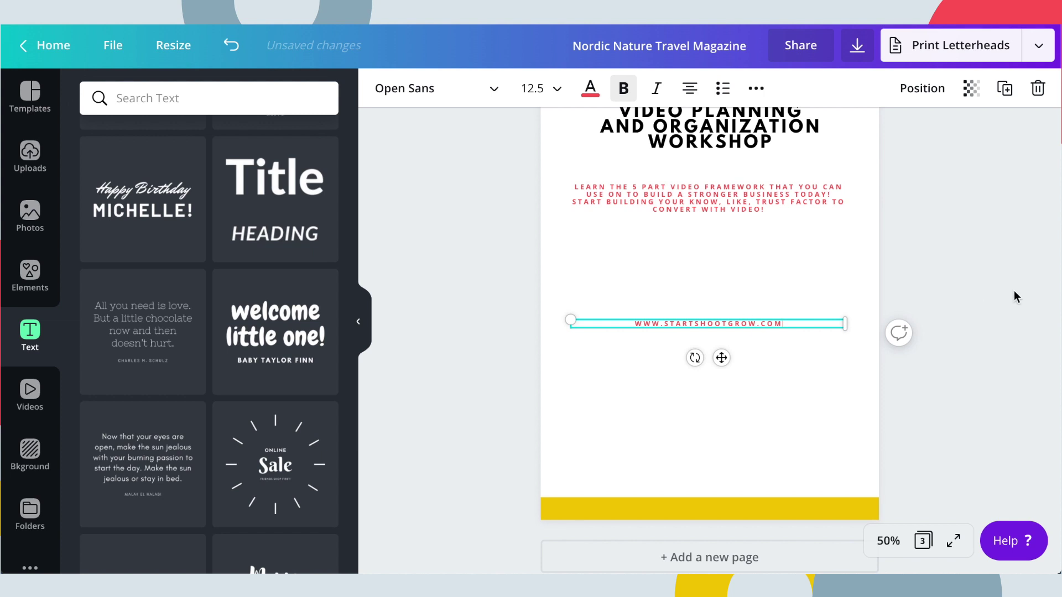
Left-align the website address and place it inside the yellow footer bar of page 3
click(986, 299)
drag(662, 324, 641, 471)
click(687, 93)
click(441, 328)
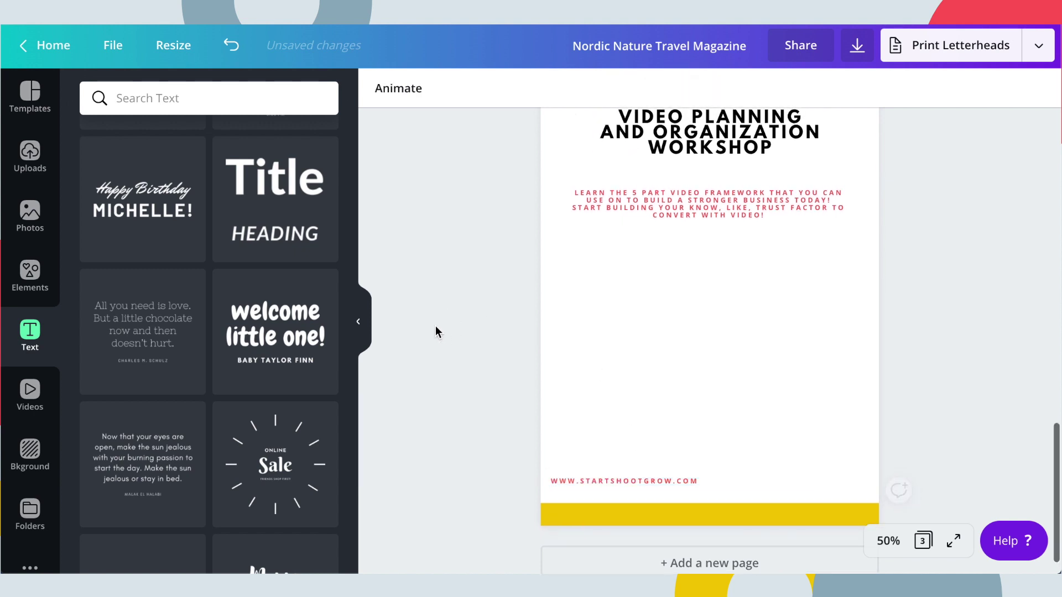
scroll(427, 330, down, 1)
drag(610, 449, 588, 482)
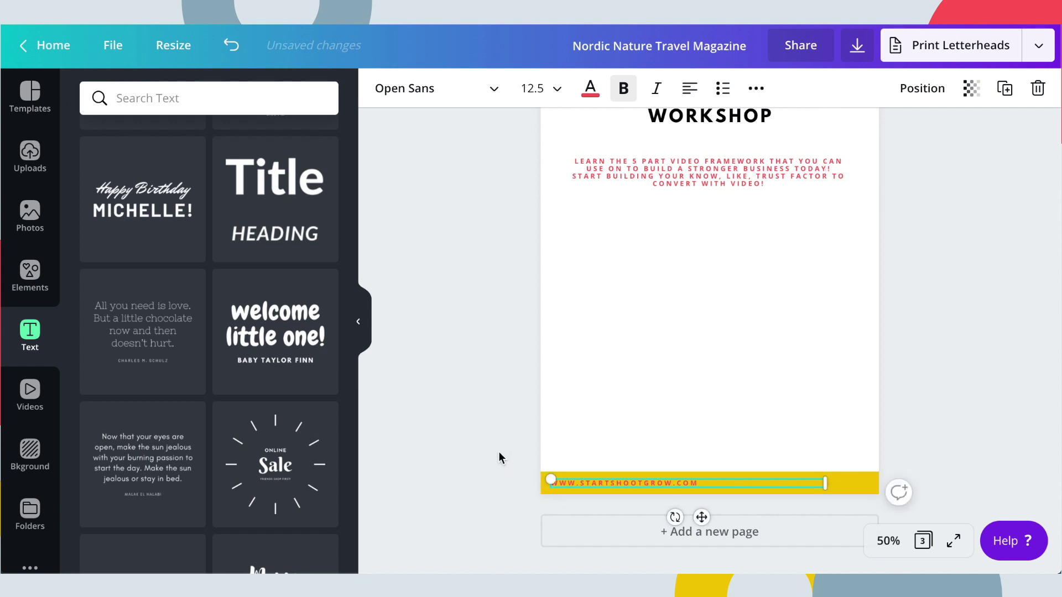
click(499, 451)
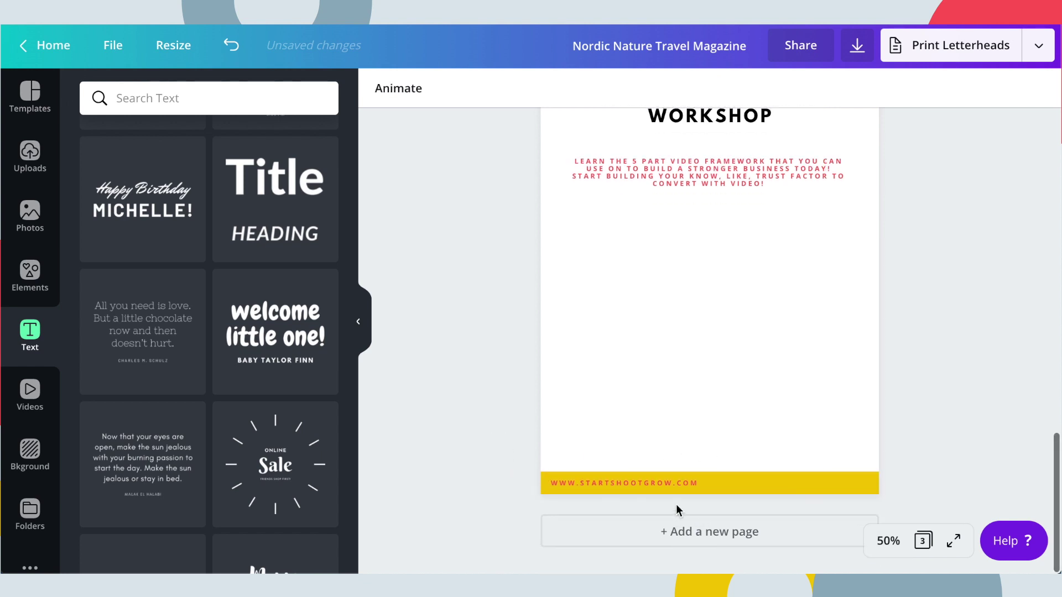
Change the footer website address's text colour to black
click(622, 482)
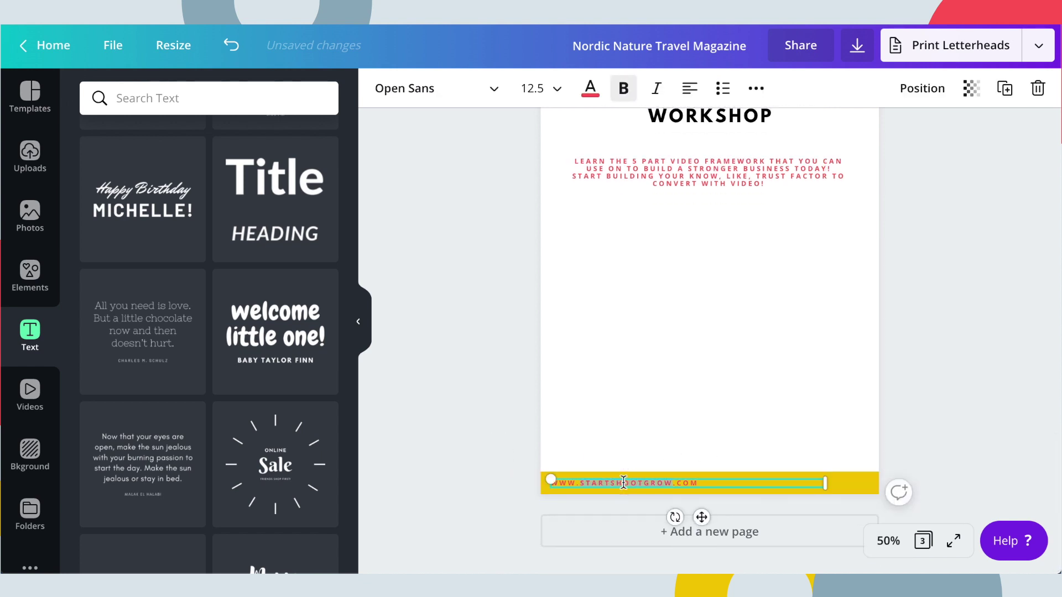
click(590, 89)
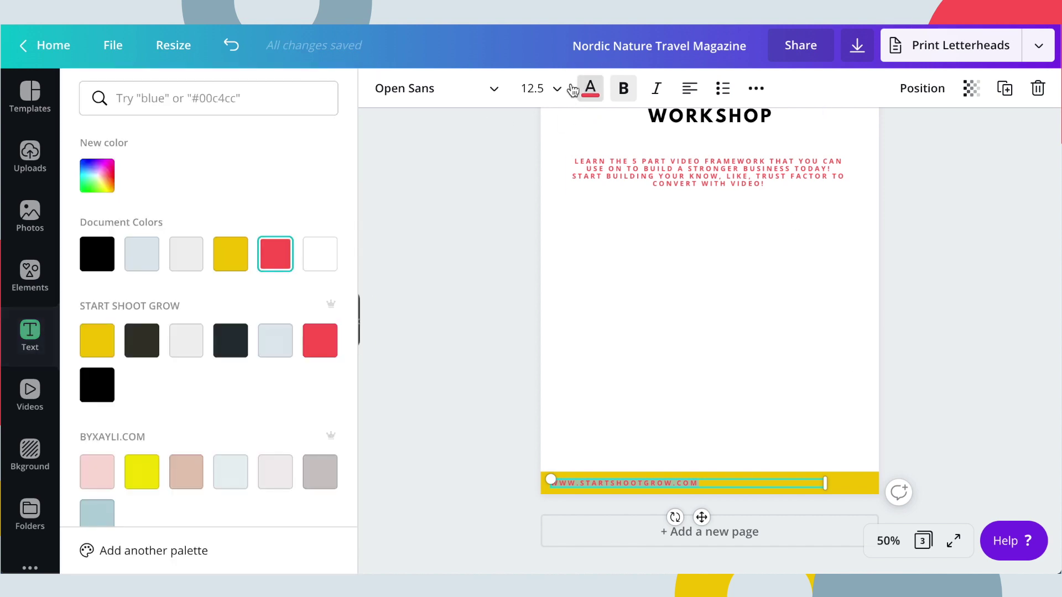
click(98, 254)
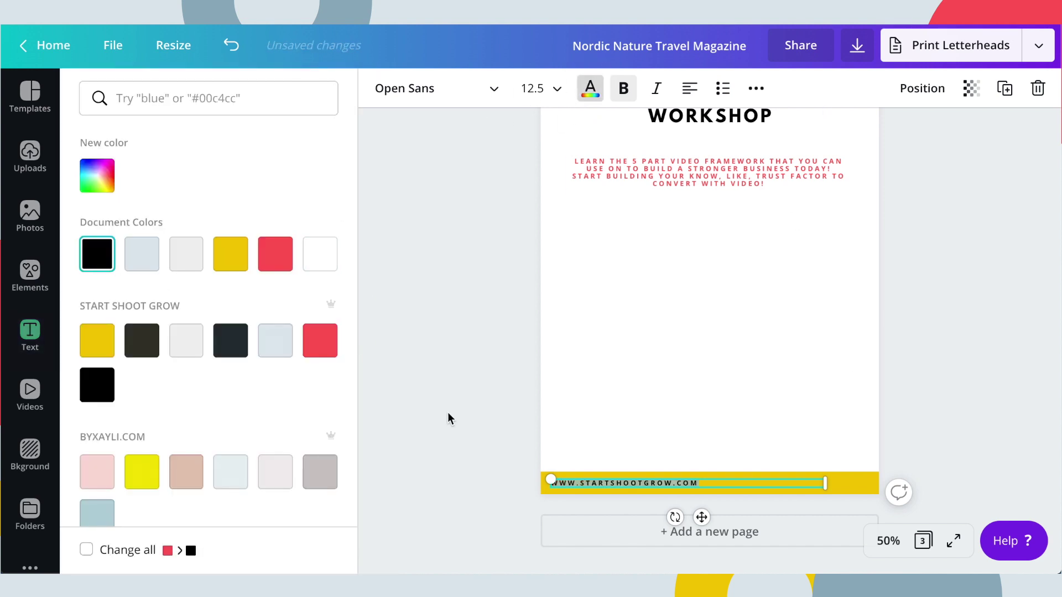
click(464, 417)
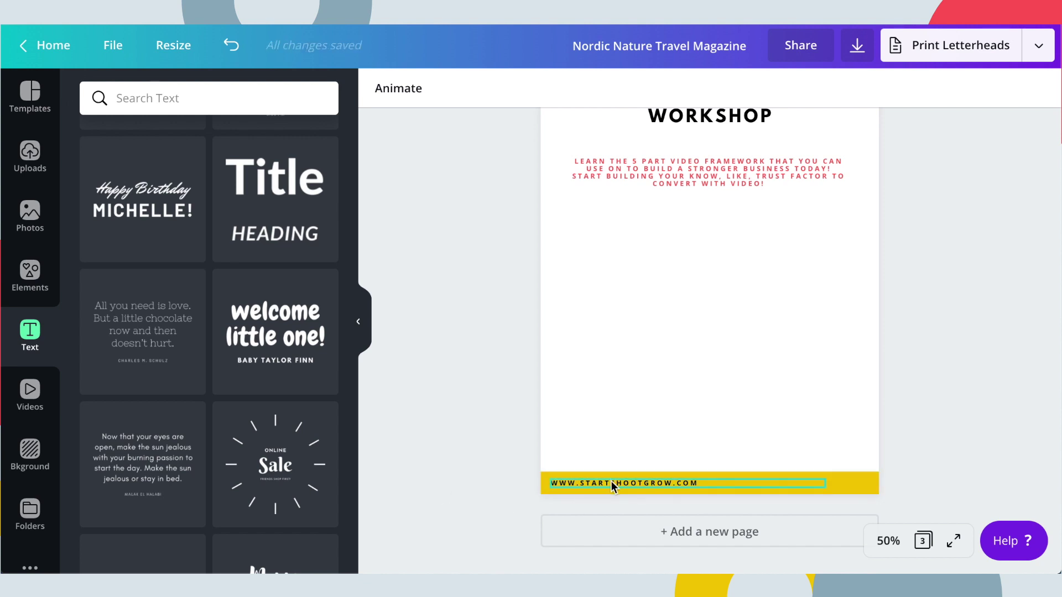
Try the brand red on the footer website address at 75% zoom, and return the text to black
click(898, 545)
click(886, 316)
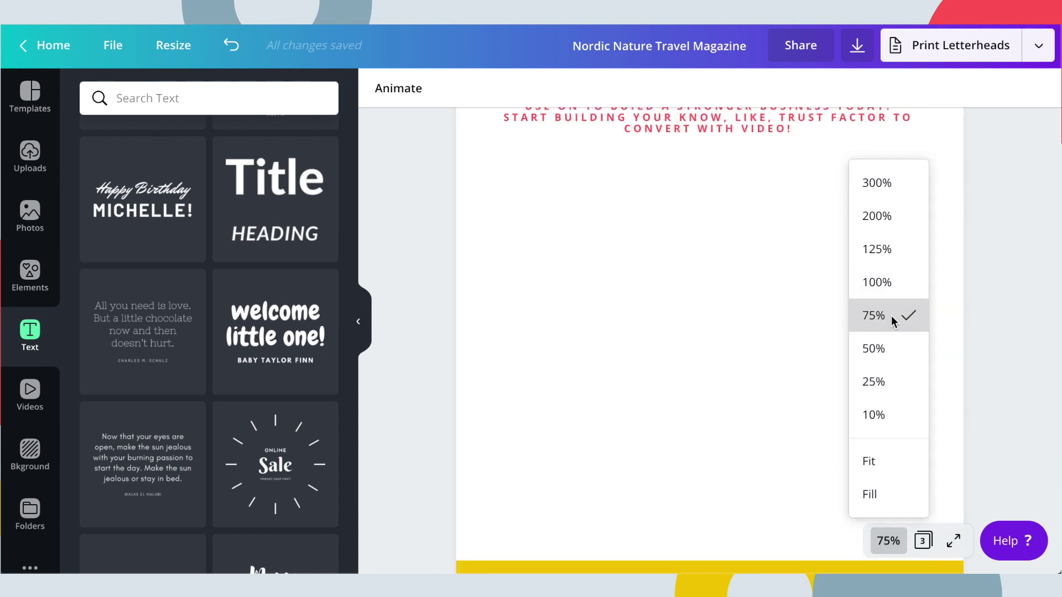
scroll(615, 427, down, 2)
click(641, 481)
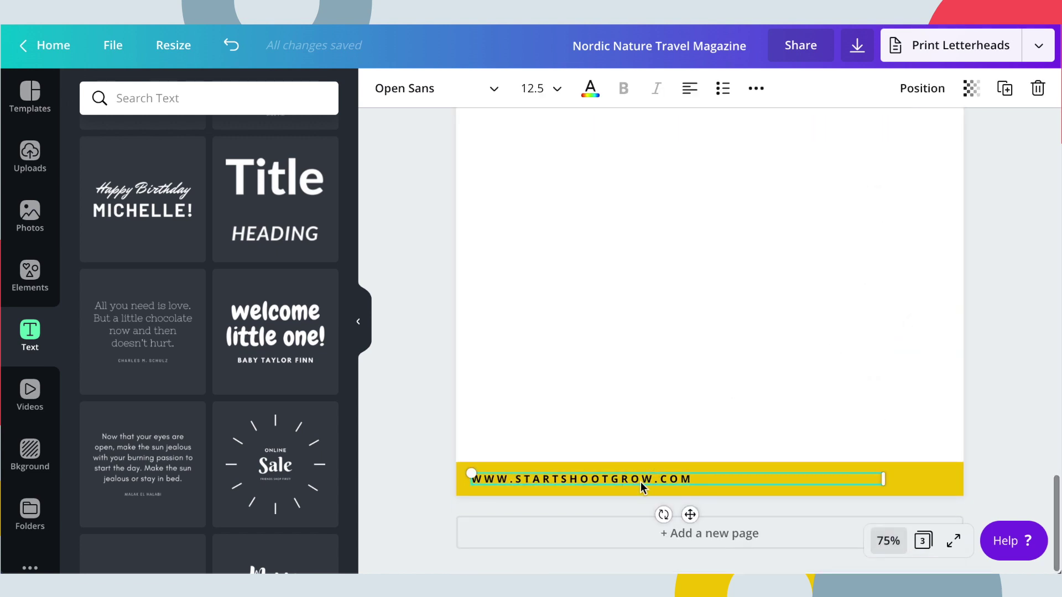
click(590, 89)
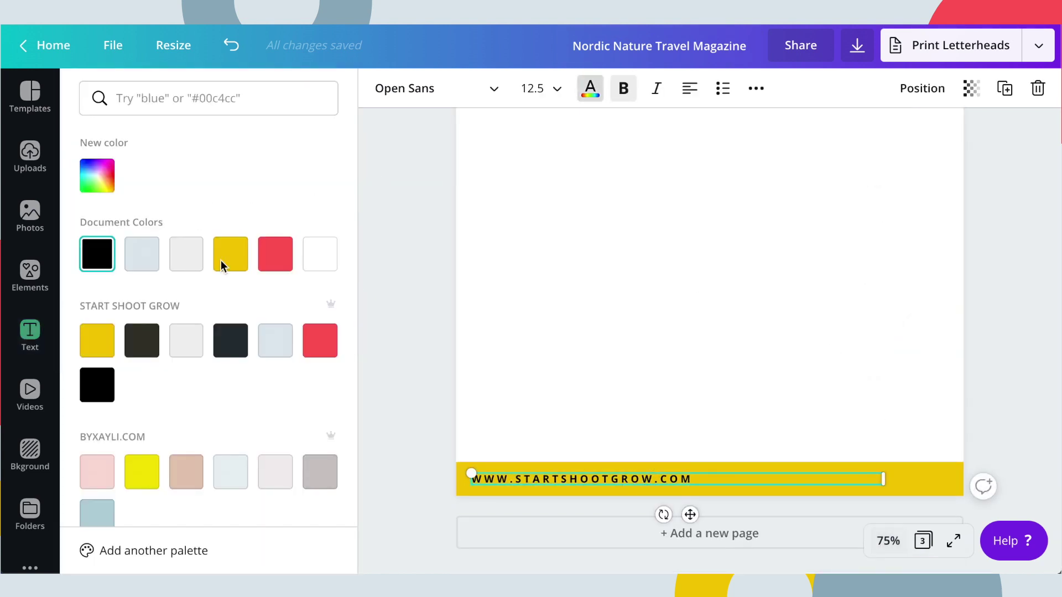
click(275, 254)
click(661, 511)
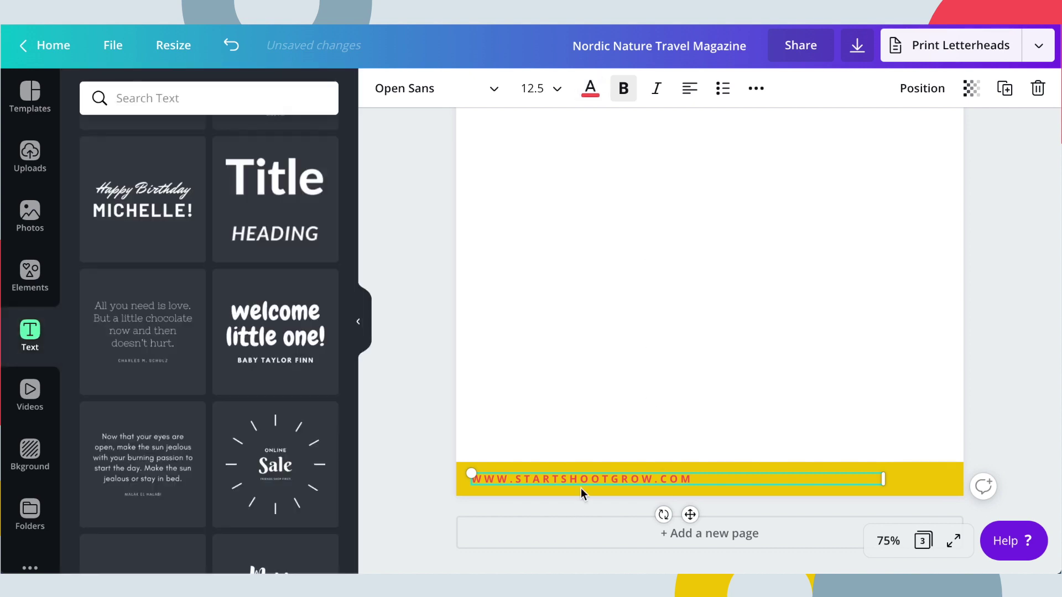
click(590, 89)
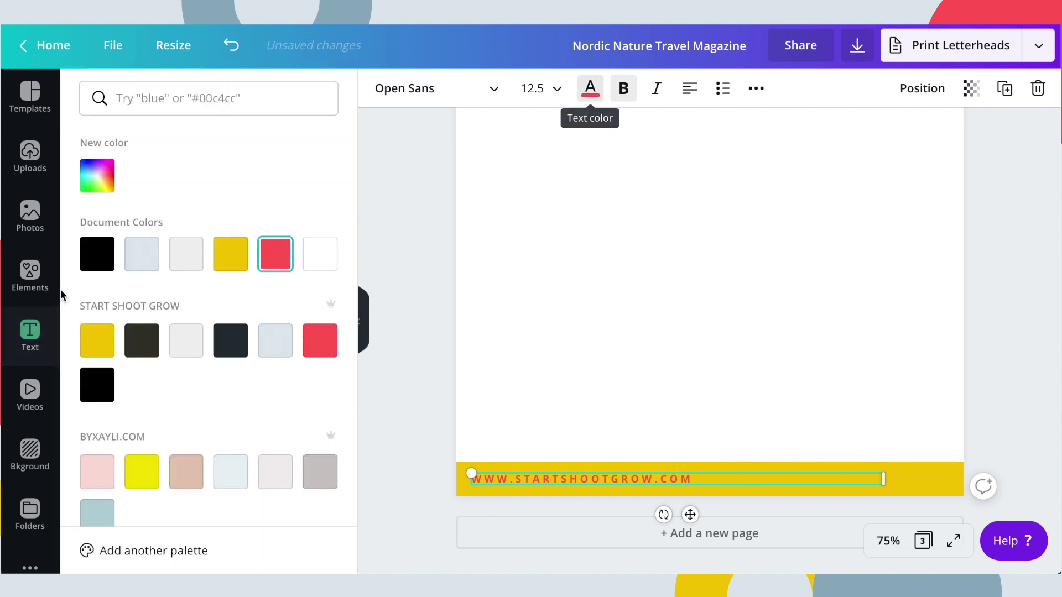
click(95, 255)
click(620, 264)
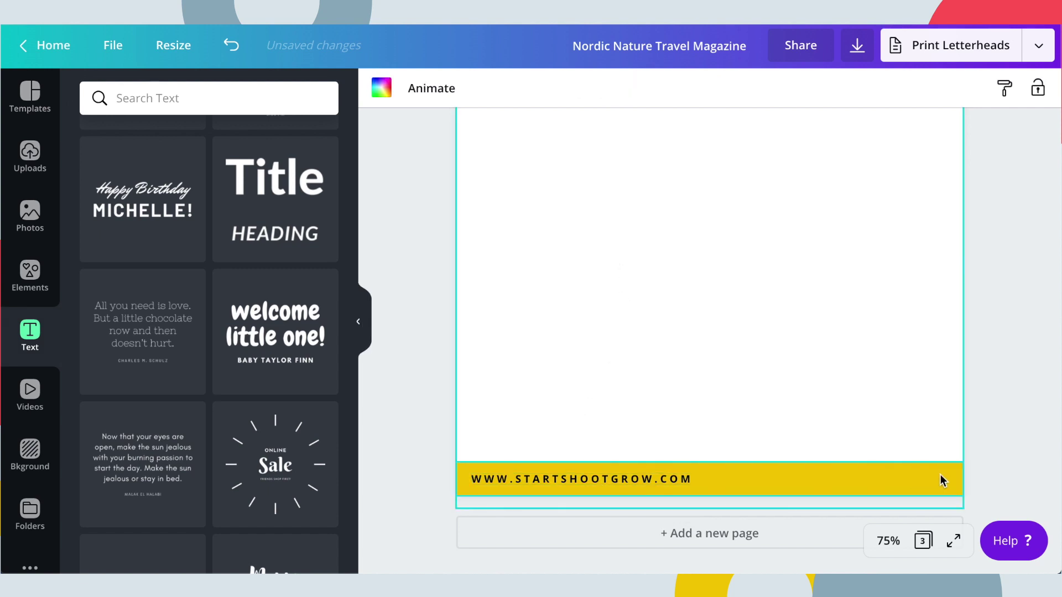
Duplicate the footer website address, move the copy above the yellow bar and replace its text with 9
click(610, 480)
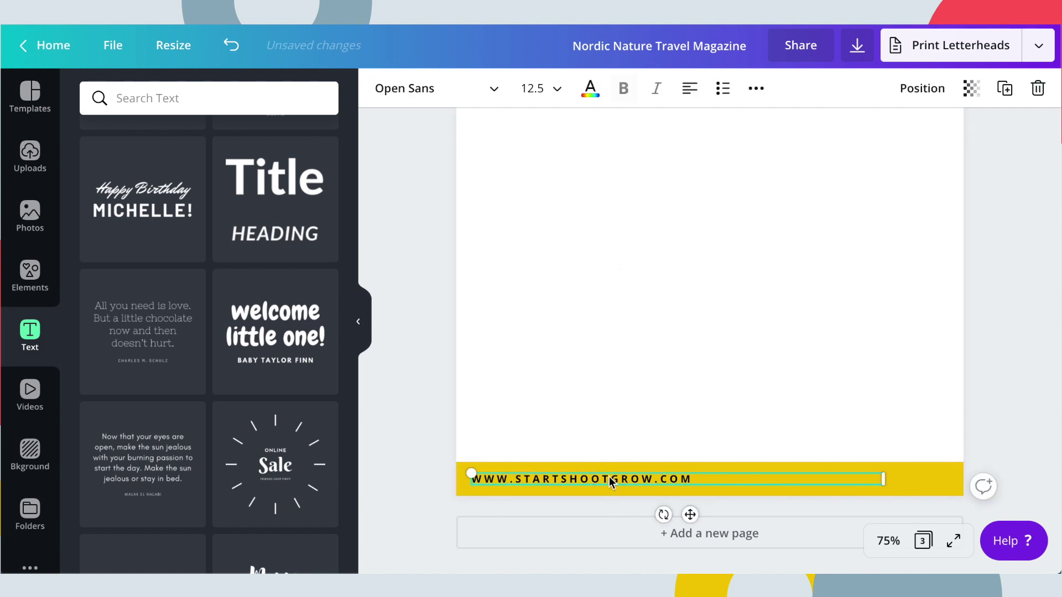
click(1003, 89)
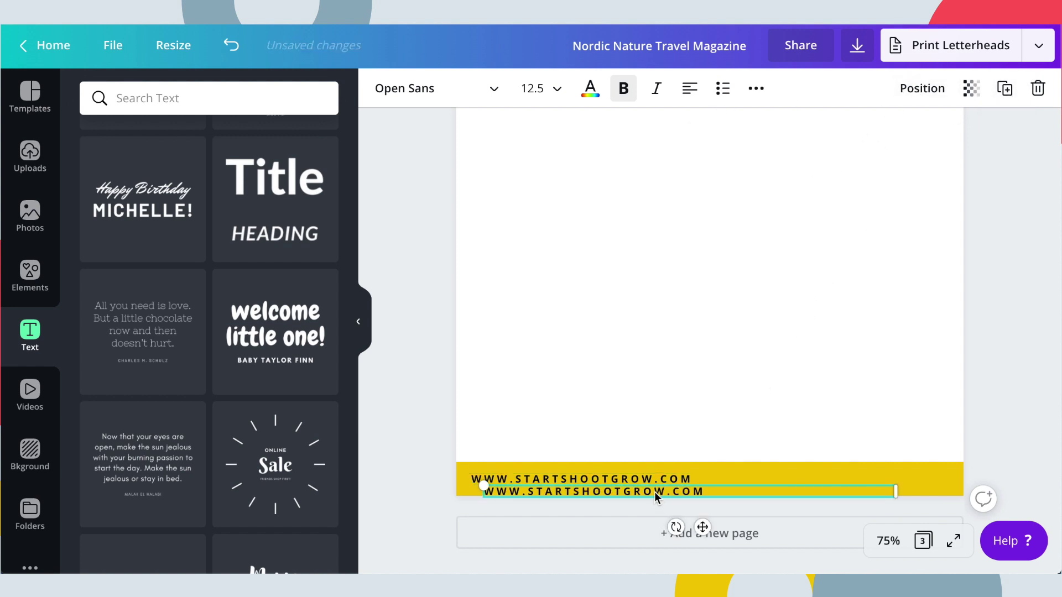
drag(675, 428, 675, 389)
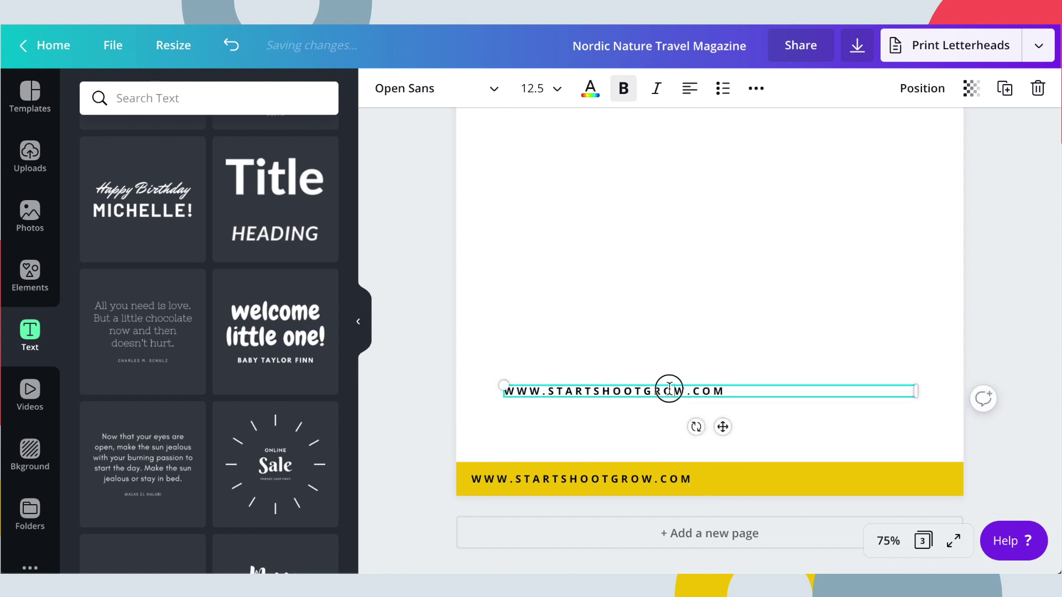
double_click(669, 390)
text(9)
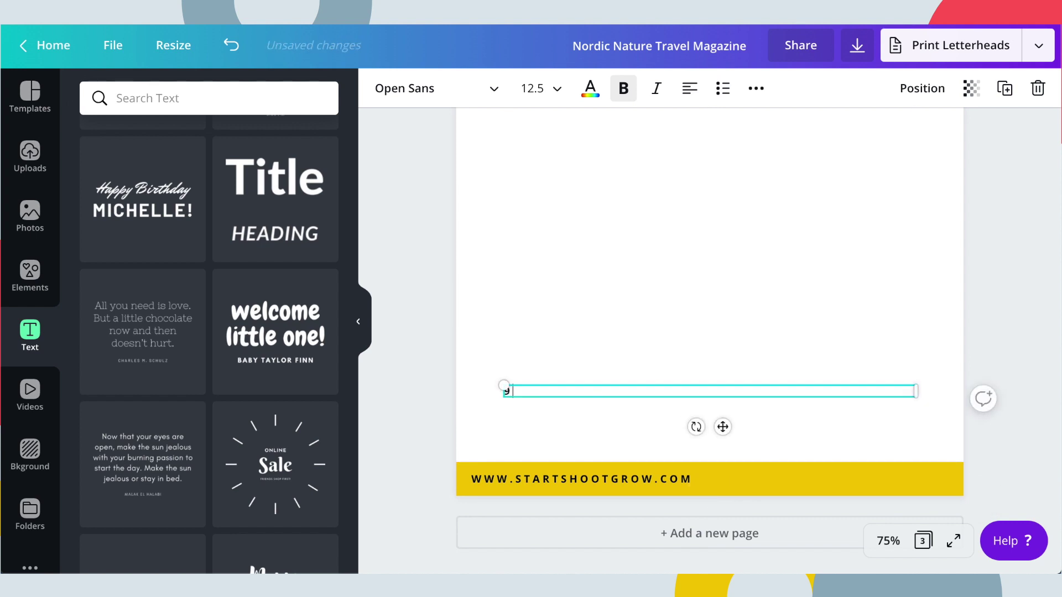
click(656, 333)
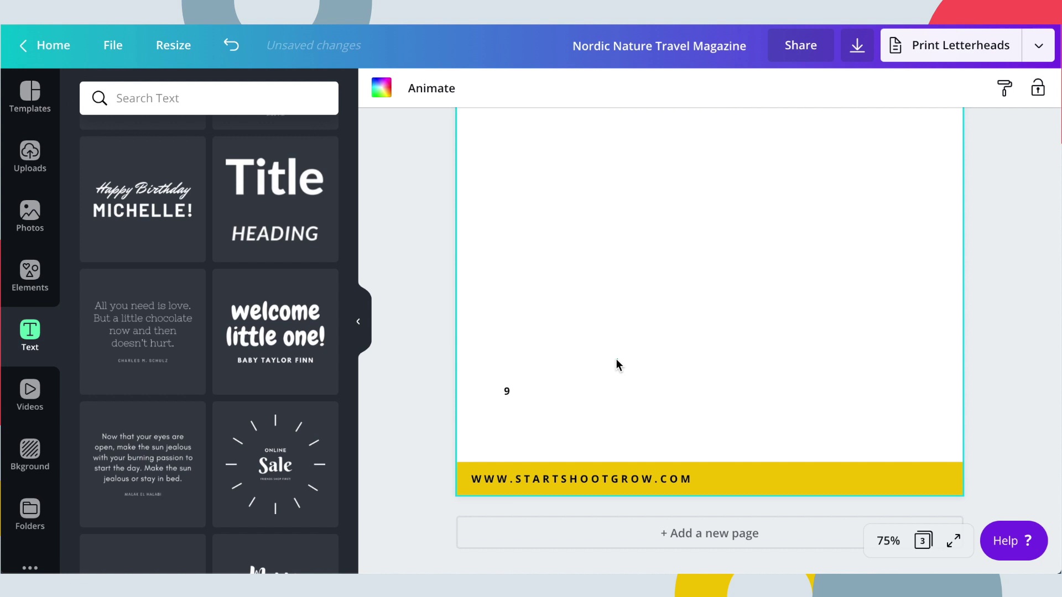
click(507, 392)
drag(506, 393, 707, 381)
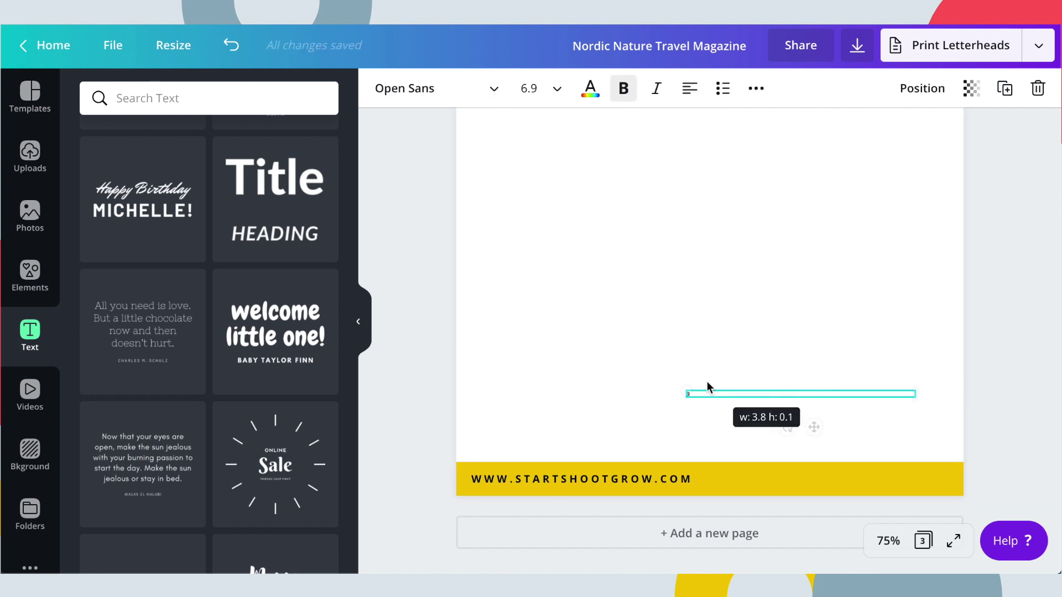
key(ctrl+z)
click(648, 328)
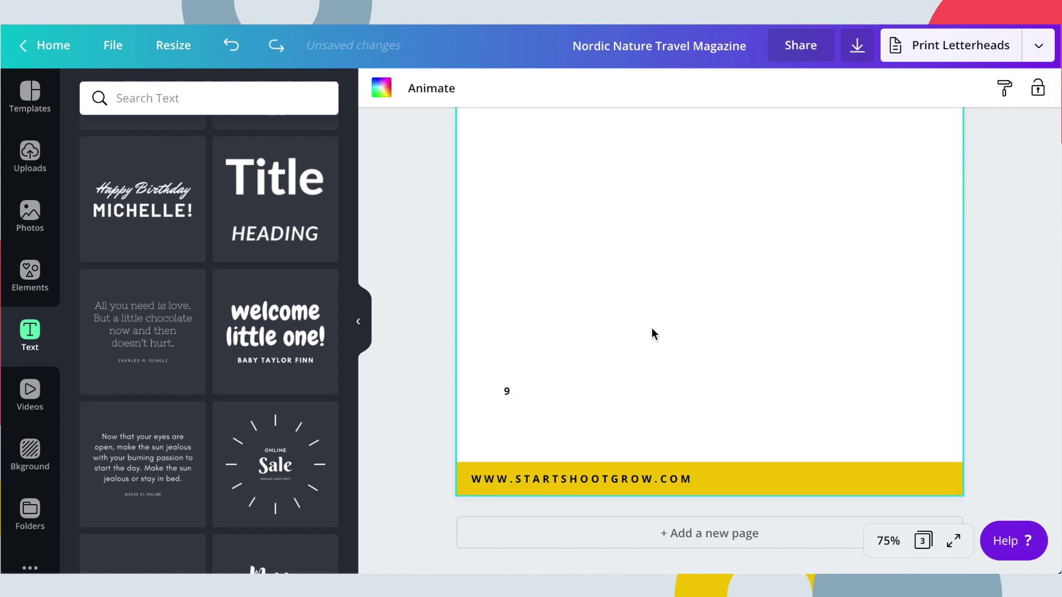
Narrow the page number 9's text box and place it at the right end of the yellow footer bar
click(512, 391)
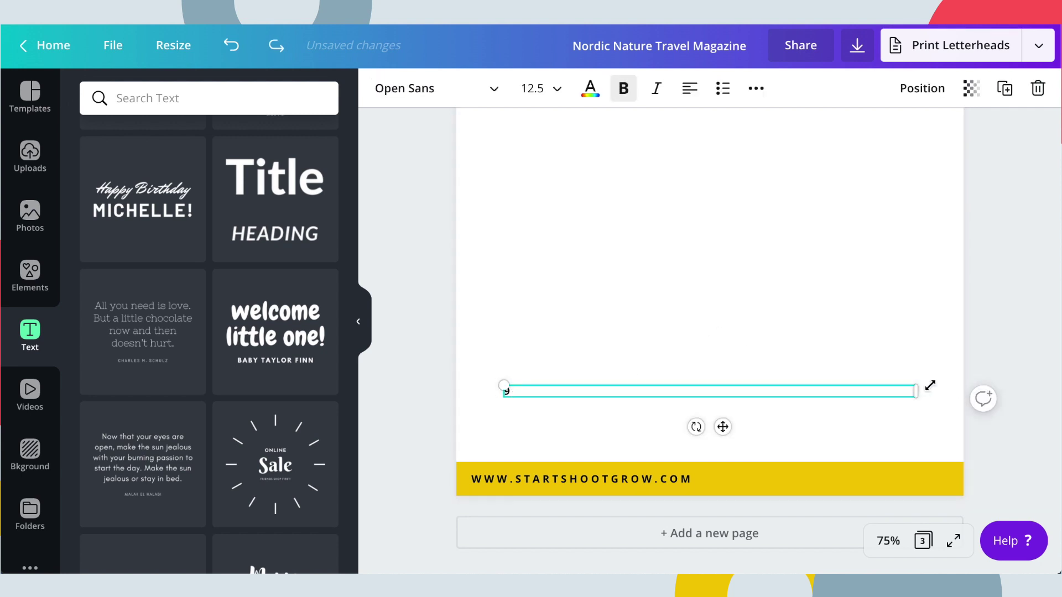
click(913, 391)
drag(911, 392, 931, 477)
click(777, 339)
click(784, 409)
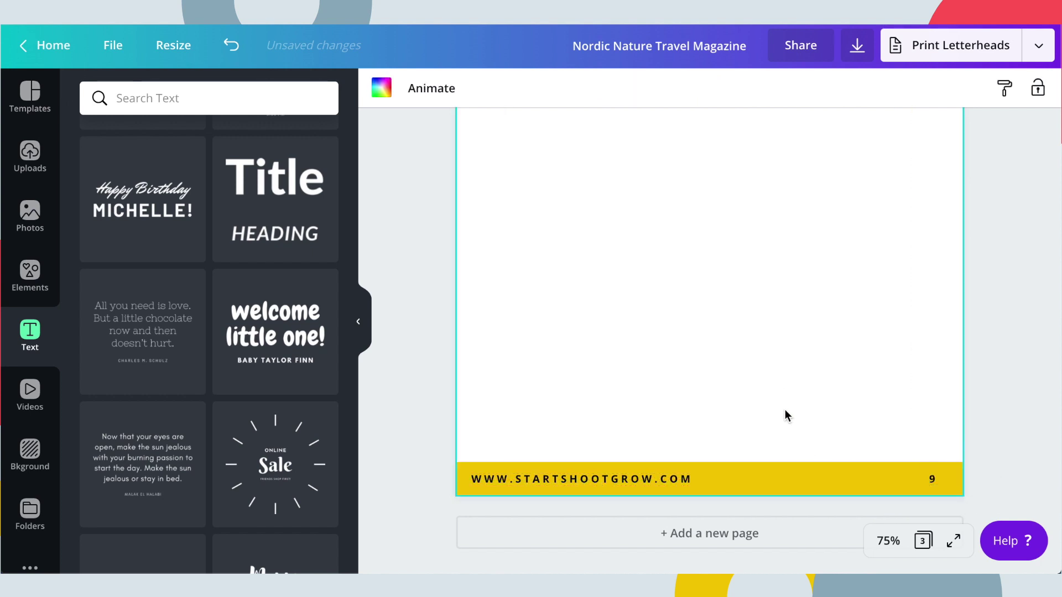
scroll(788, 423, up, 1)
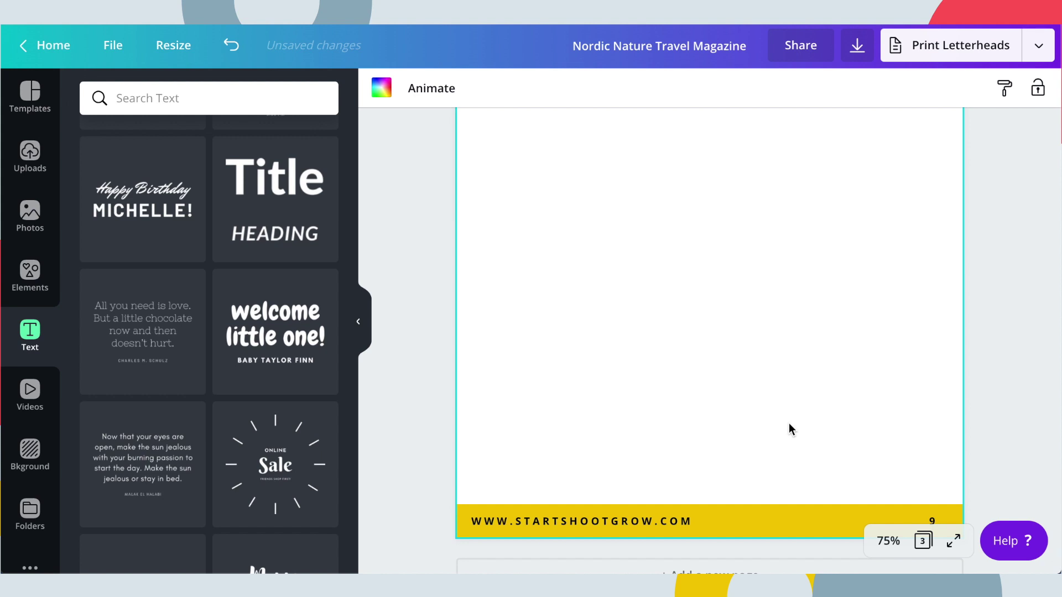
scroll(788, 423, down, 1)
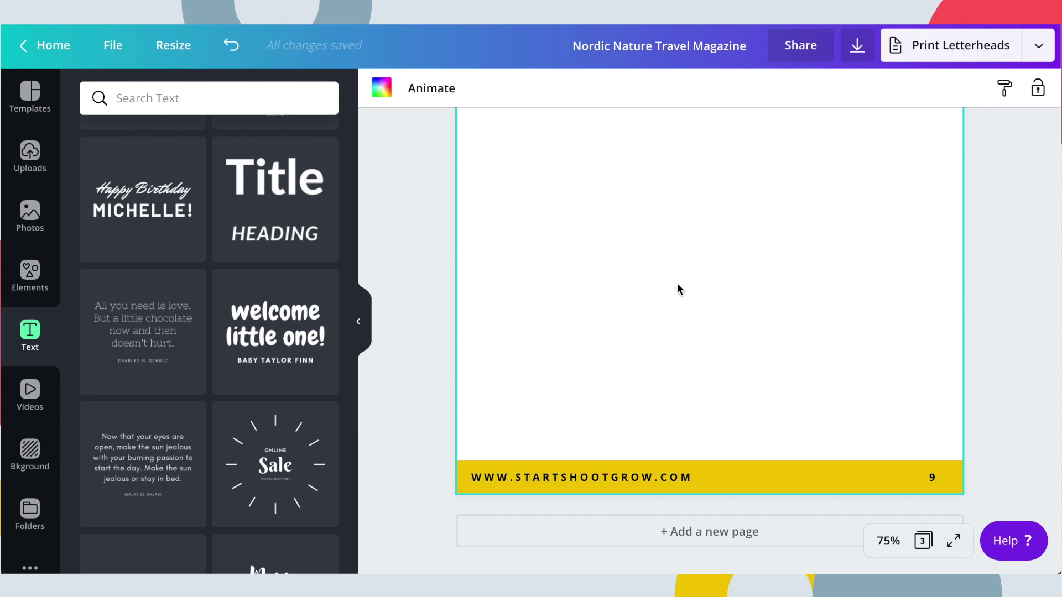
scroll(677, 284, up, 1)
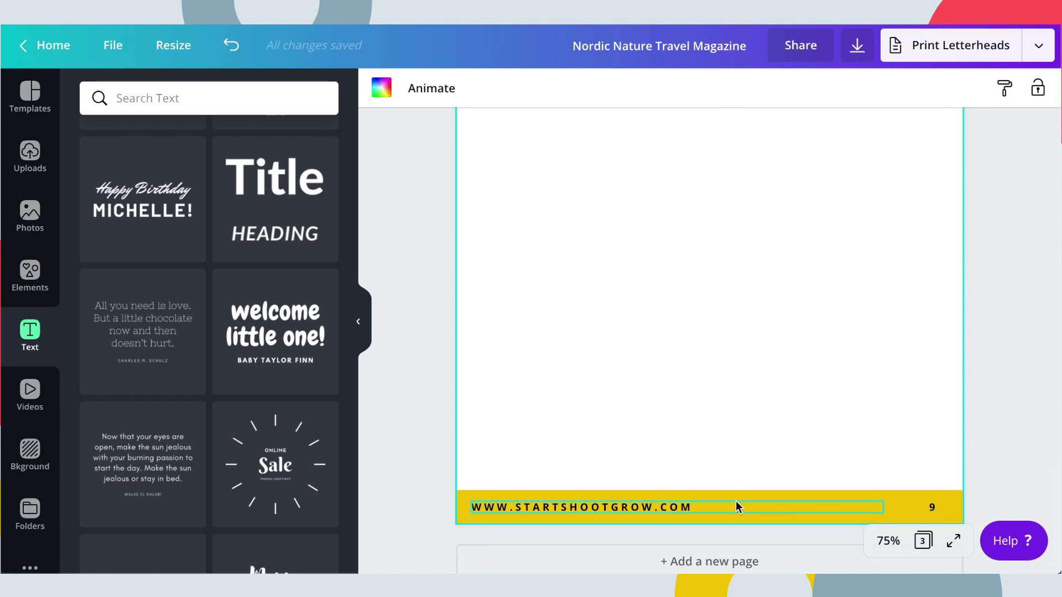
mouse_move(684, 570)
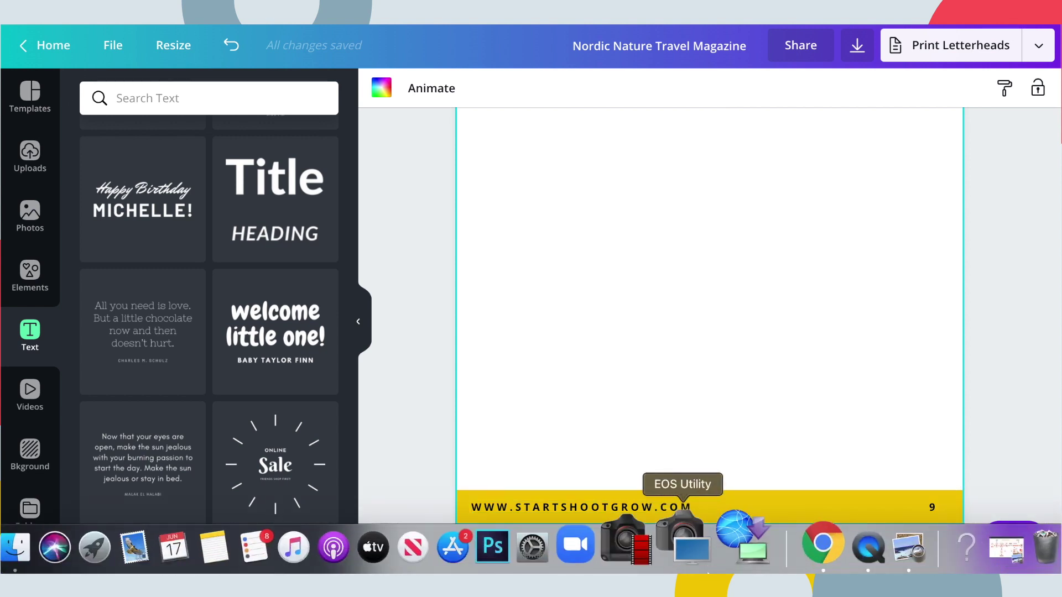
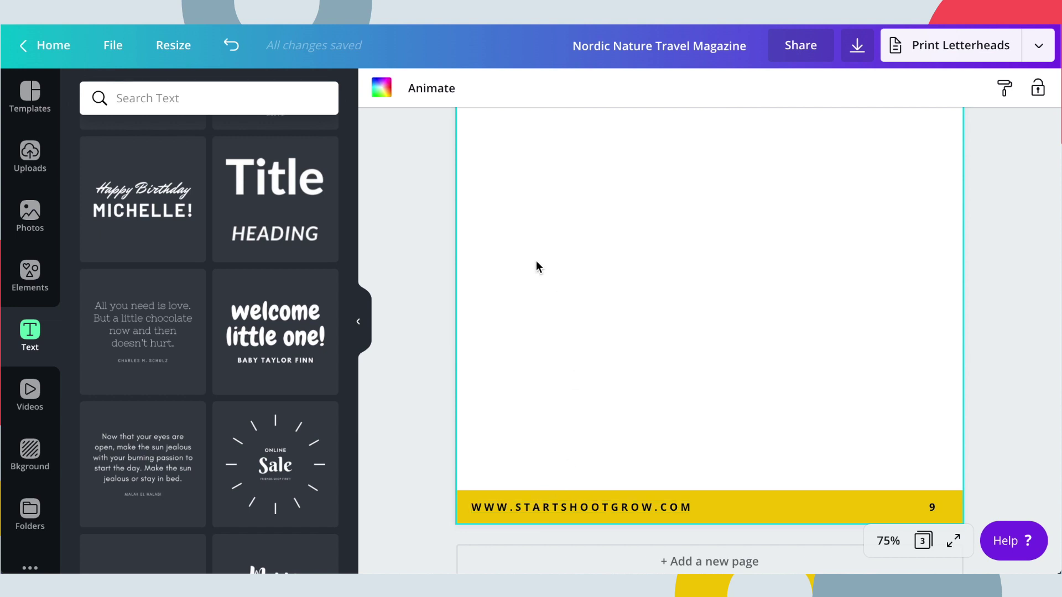
Turn off uppercase for the red paragraph below the page 3 title and left-align it
scroll(539, 268, up, 5)
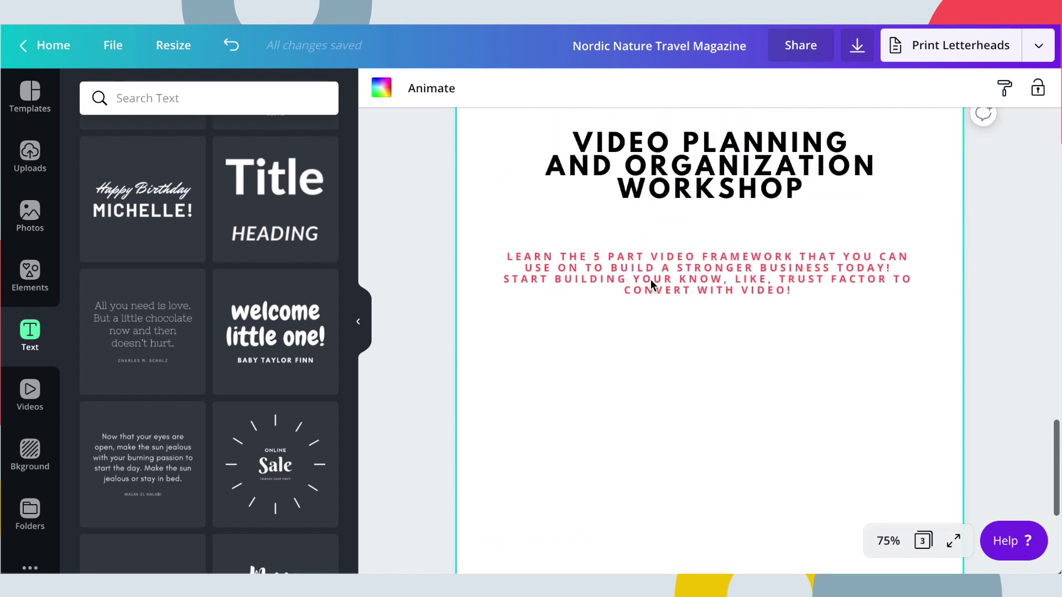
click(645, 317)
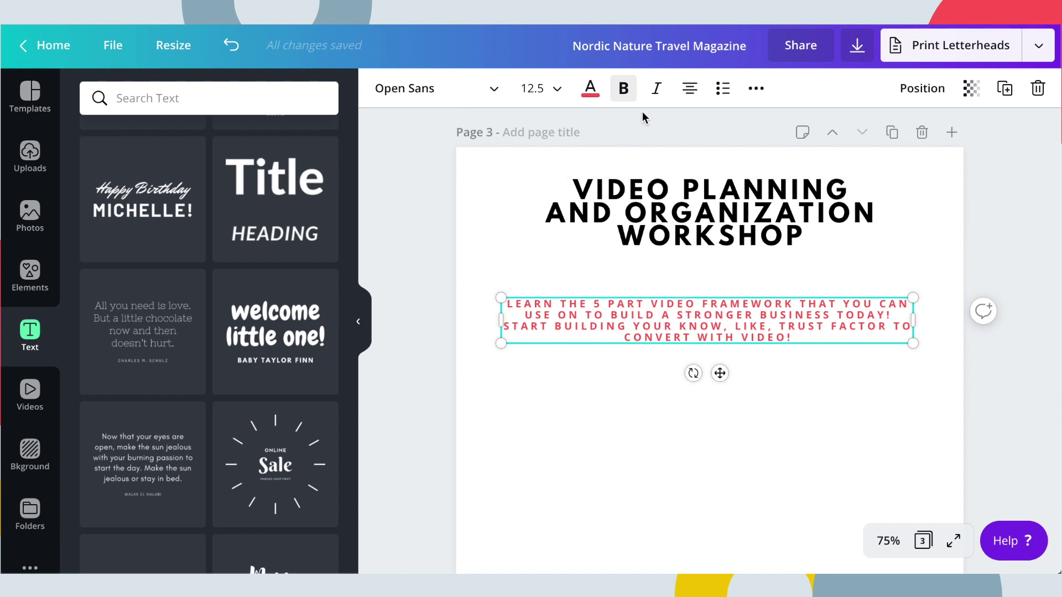
click(754, 90)
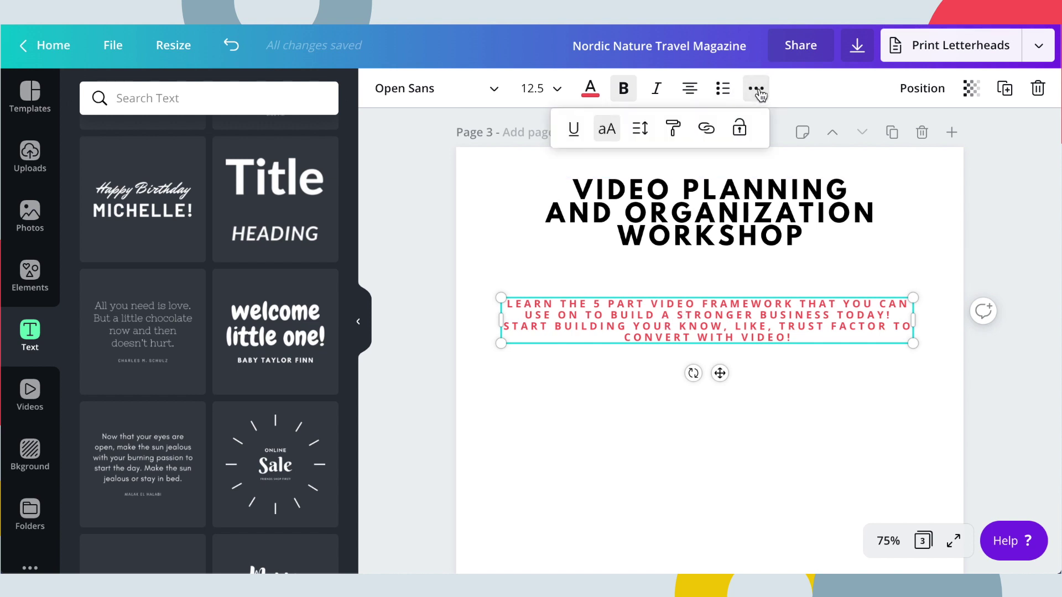
click(606, 131)
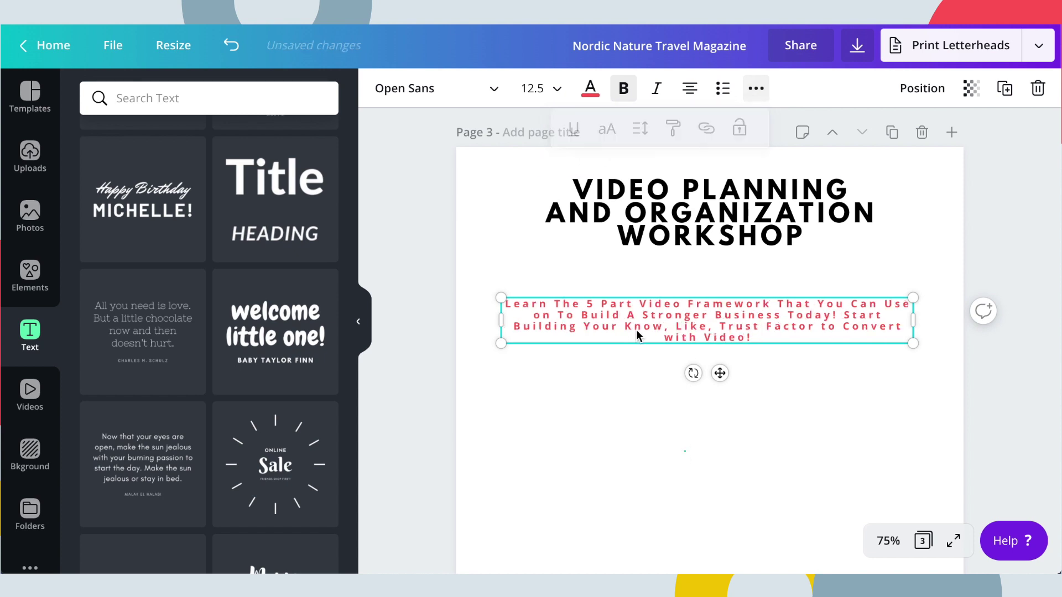
double_click(631, 308)
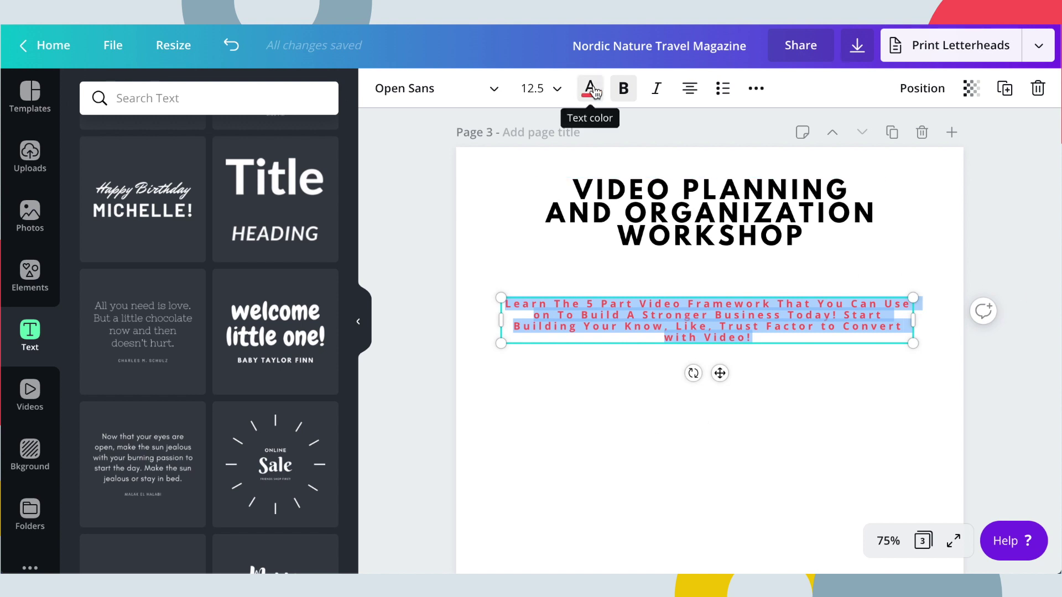
click(689, 89)
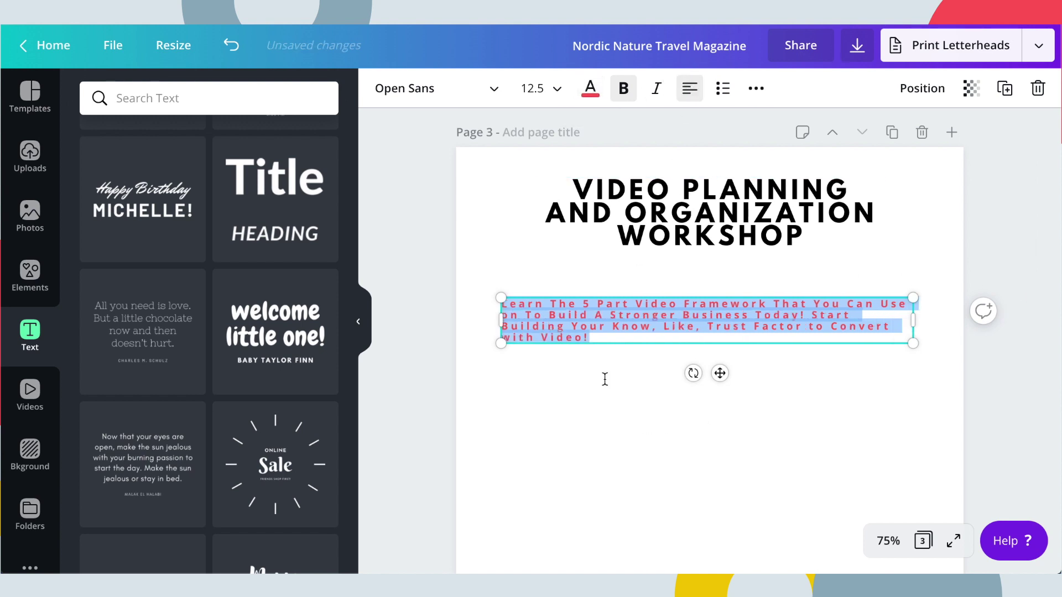
click(579, 462)
Remove the bold formatting from the whole red paragraph on page 3
double_click(538, 315)
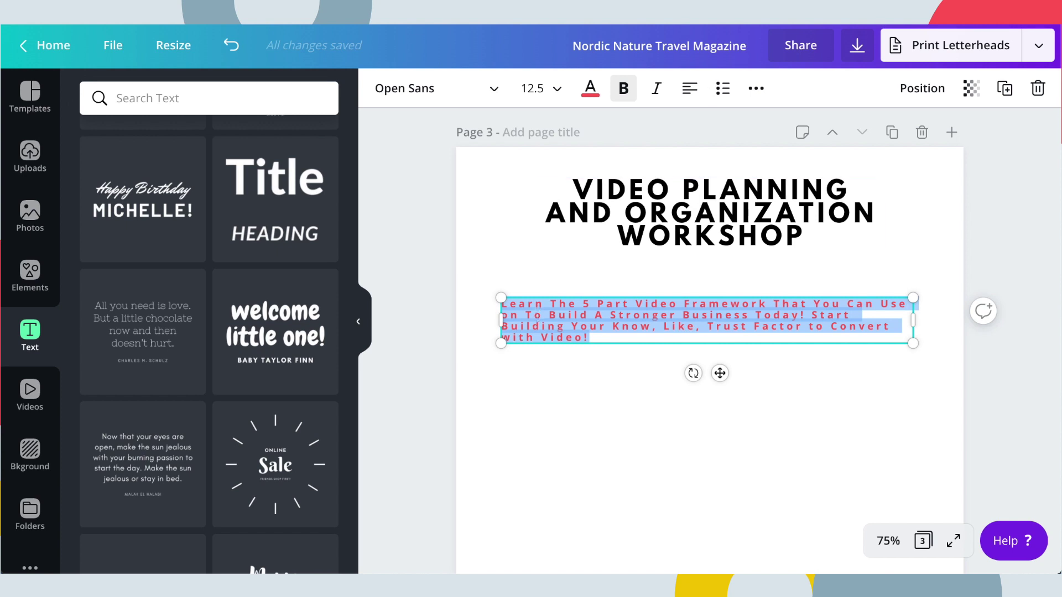
click(623, 98)
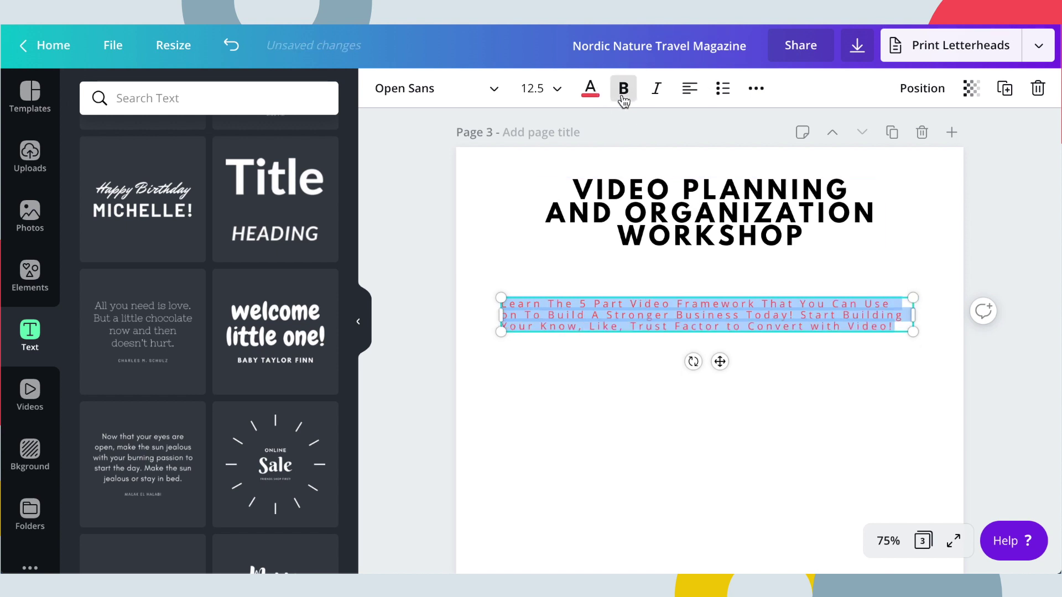
click(595, 391)
Resize the red paragraph to font size 12.6 and fit its text box within the page margins, about 6.8 wide
double_click(658, 313)
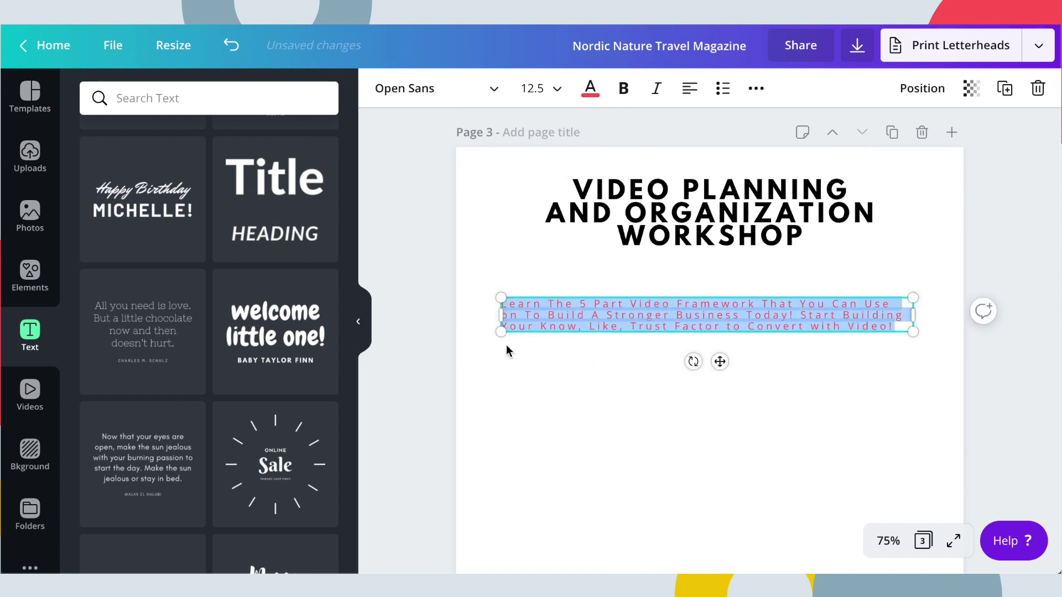
drag(500, 331, 496, 333)
mouse_move(918, 317)
mouse_down()
mouse_move(936, 313)
mouse_move(916, 319)
mouse_up()
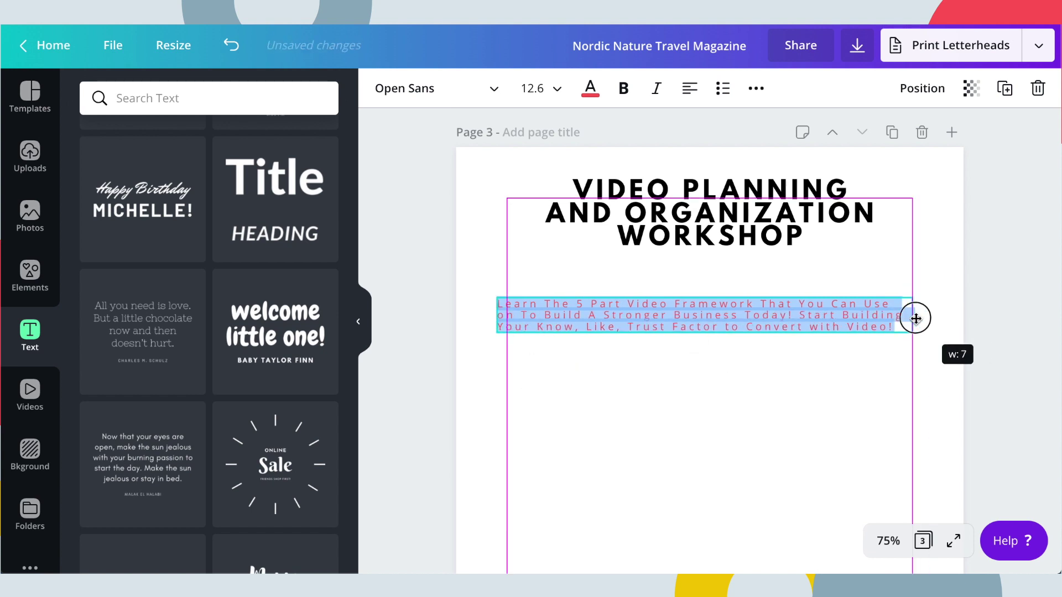
mouse_move(915, 319)
mouse_down()
mouse_move(945, 315)
mouse_move(918, 323)
mouse_up()
click(588, 280)
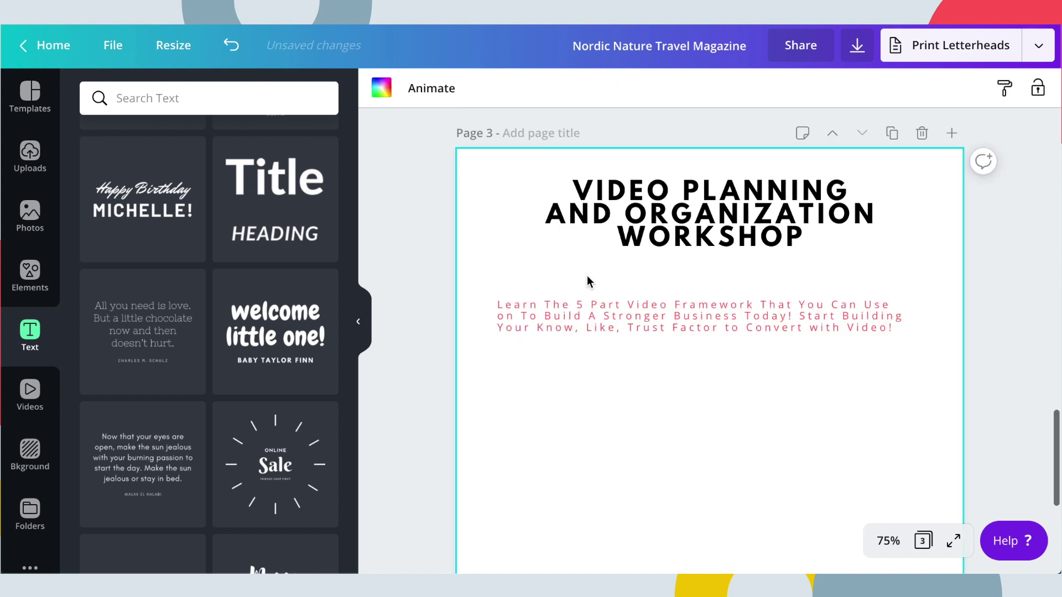
scroll(497, 324, up, 1)
click(495, 316)
mouse_move(497, 319)
mouse_down()
mouse_move(527, 319)
mouse_move(509, 322)
mouse_up()
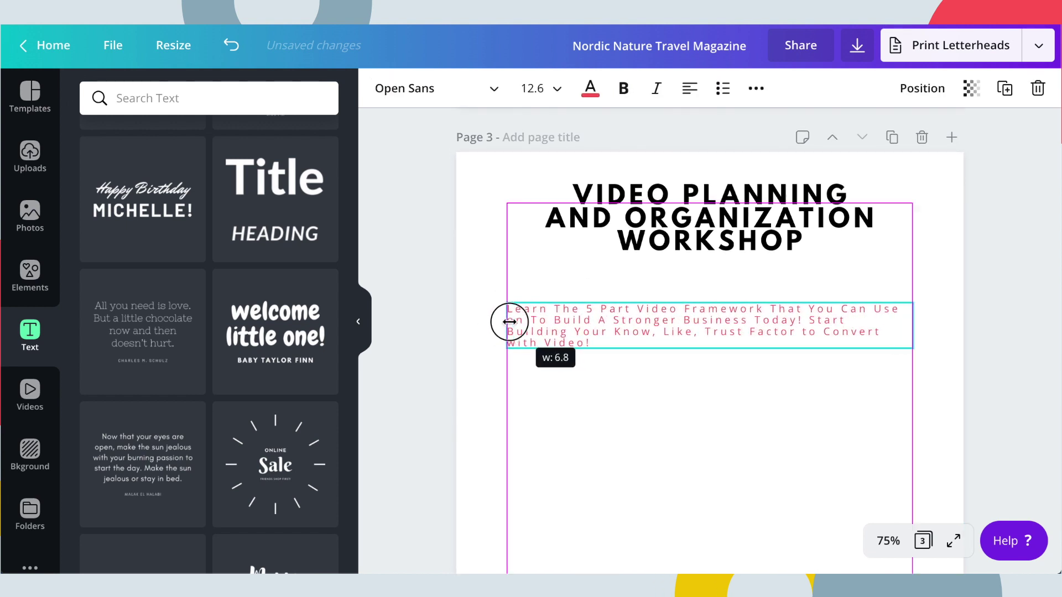
scroll(510, 322, down, 1)
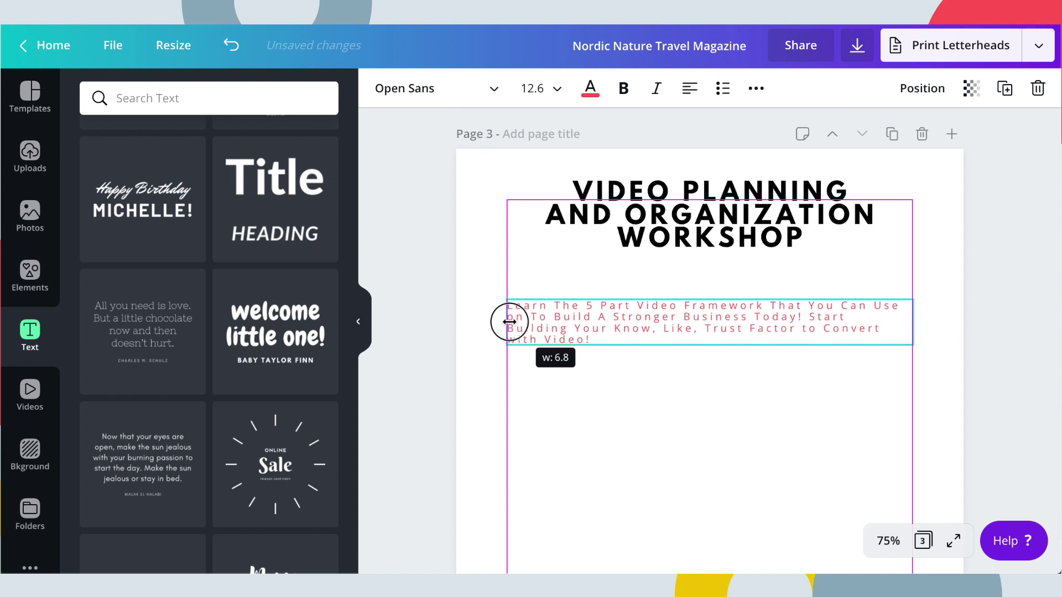
drag(509, 322, 510, 322)
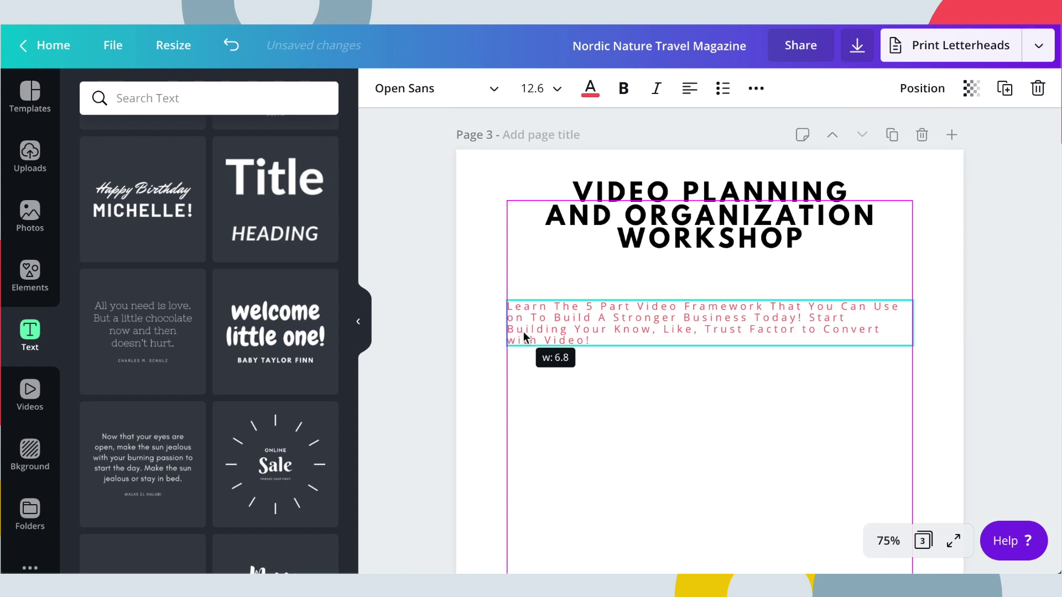
click(681, 400)
Copy the red paragraph's text and paste it twice at its end as filler body copy
scroll(622, 424, down, 2)
click(513, 213)
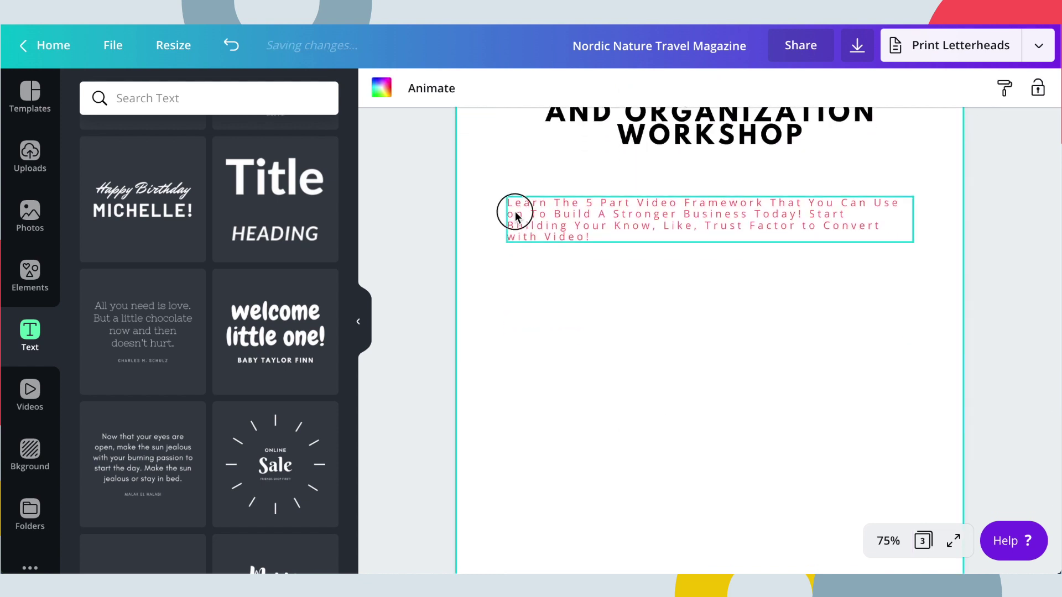
click(545, 213)
key(ctrl+c)
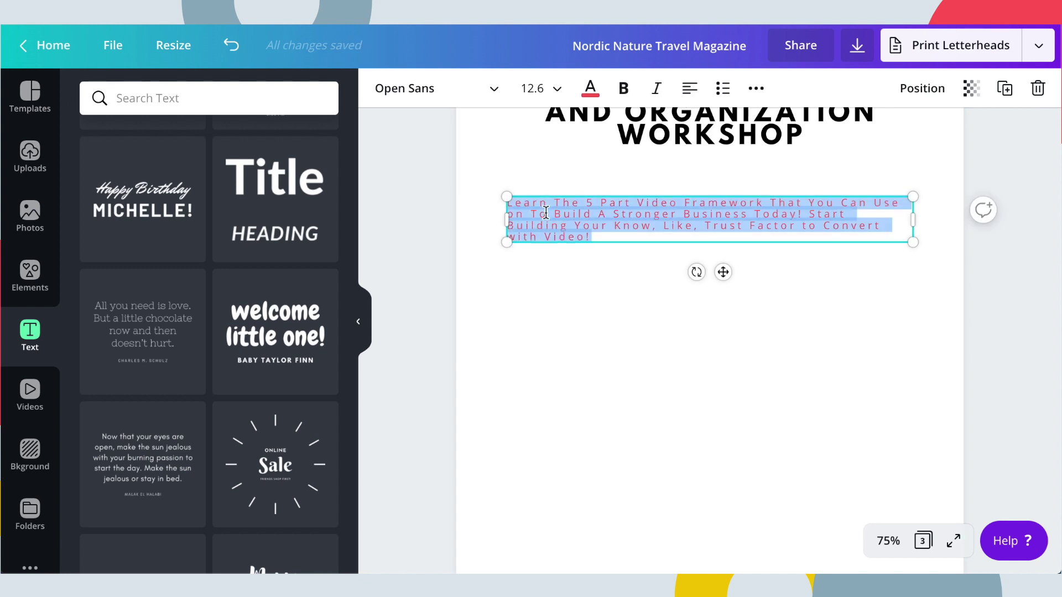
click(618, 238)
key(ctrl+v)
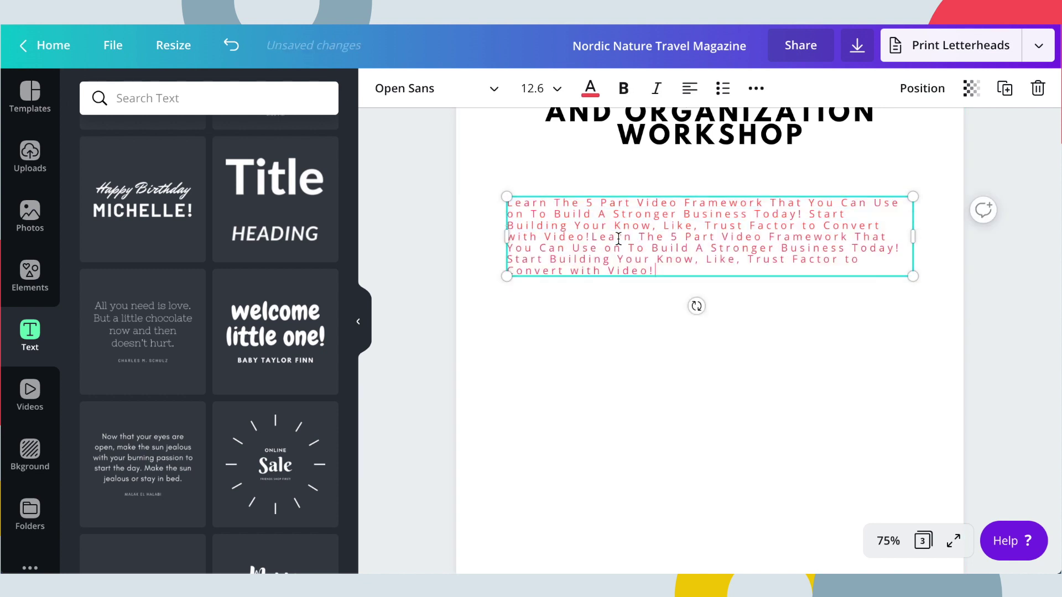
key(ctrl+v)
Change the text colour of the entire lengthened paragraph to black
triple_click(580, 234)
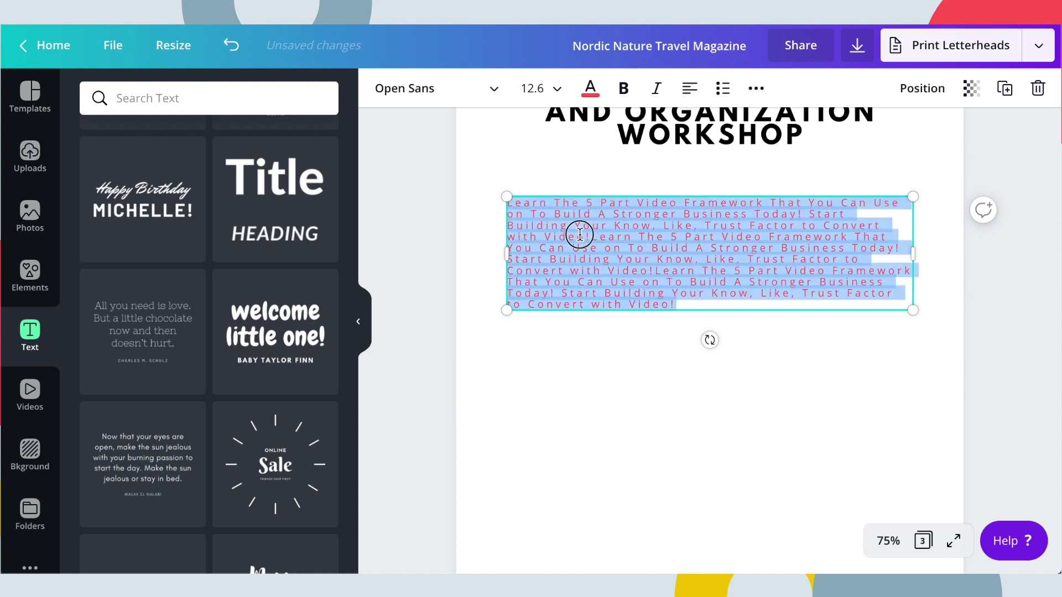
click(590, 89)
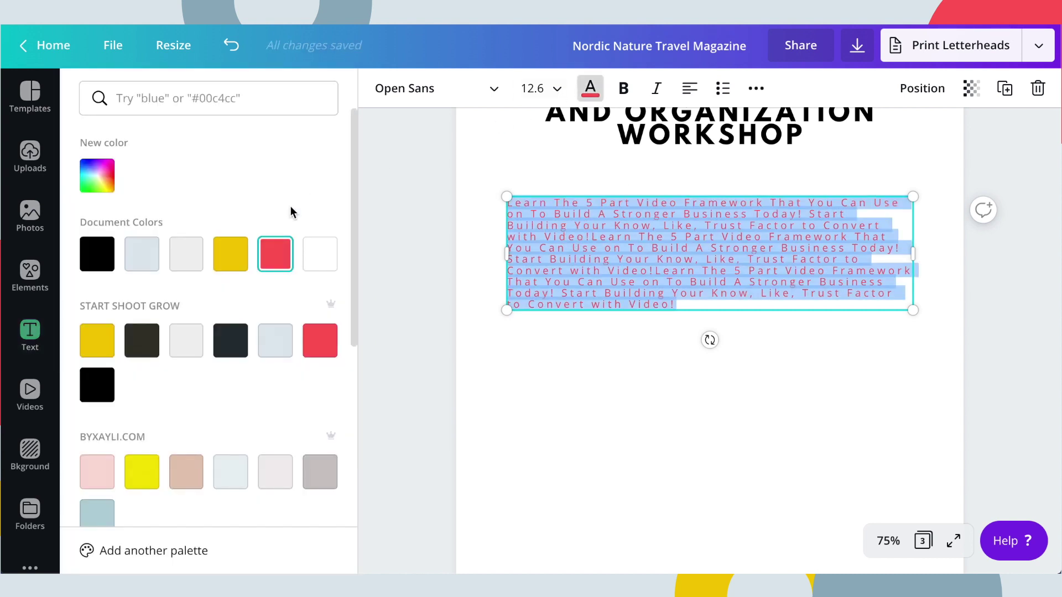
click(103, 252)
key(Escape)
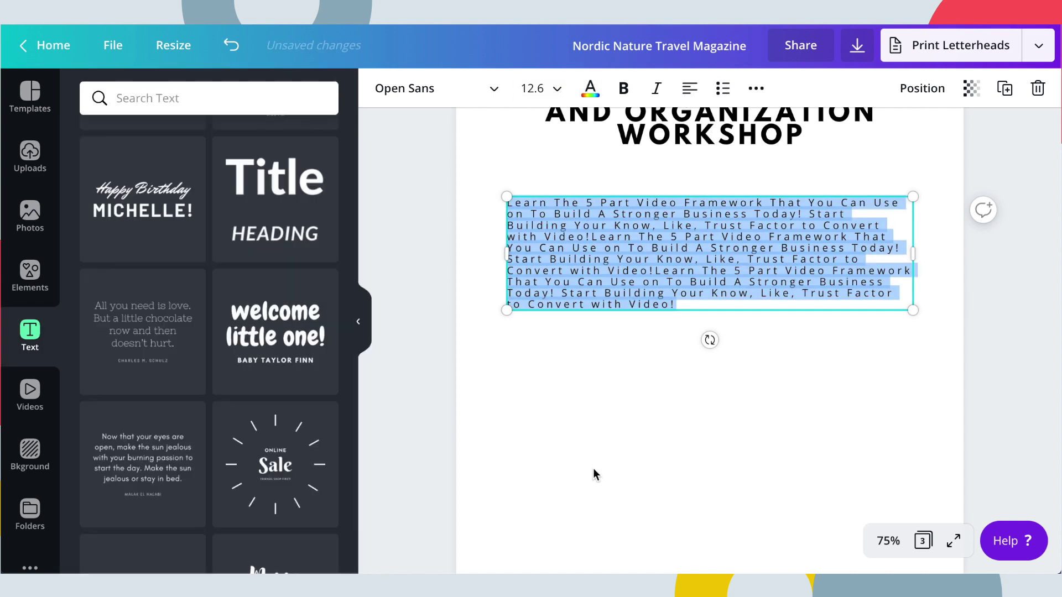
click(624, 436)
Reduce the body paragraph's letter spacing to 121
click(614, 244)
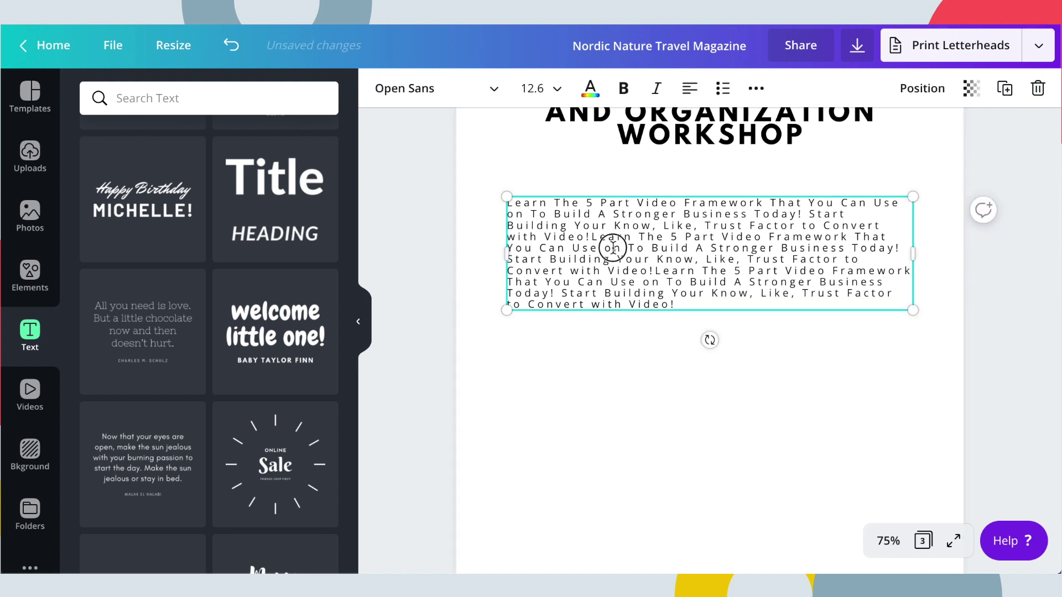
double_click(613, 247)
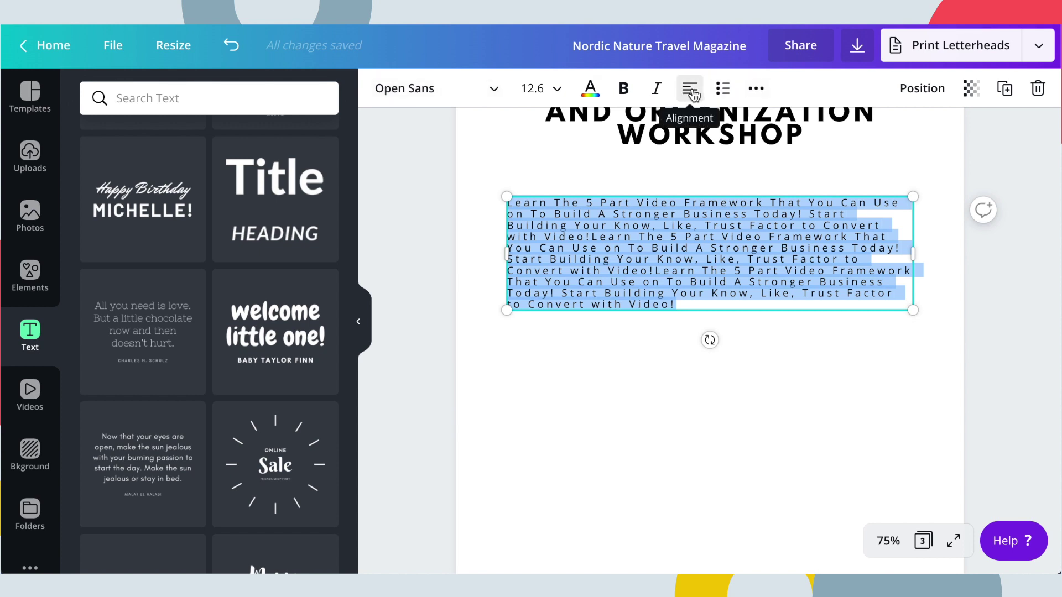
click(758, 91)
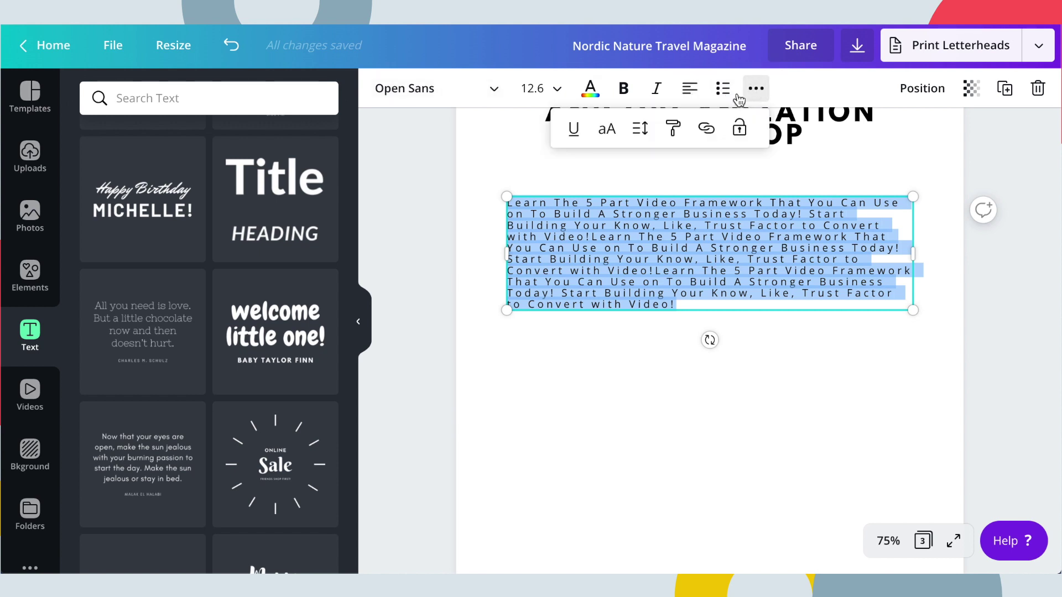
click(640, 128)
drag(765, 181, 759, 181)
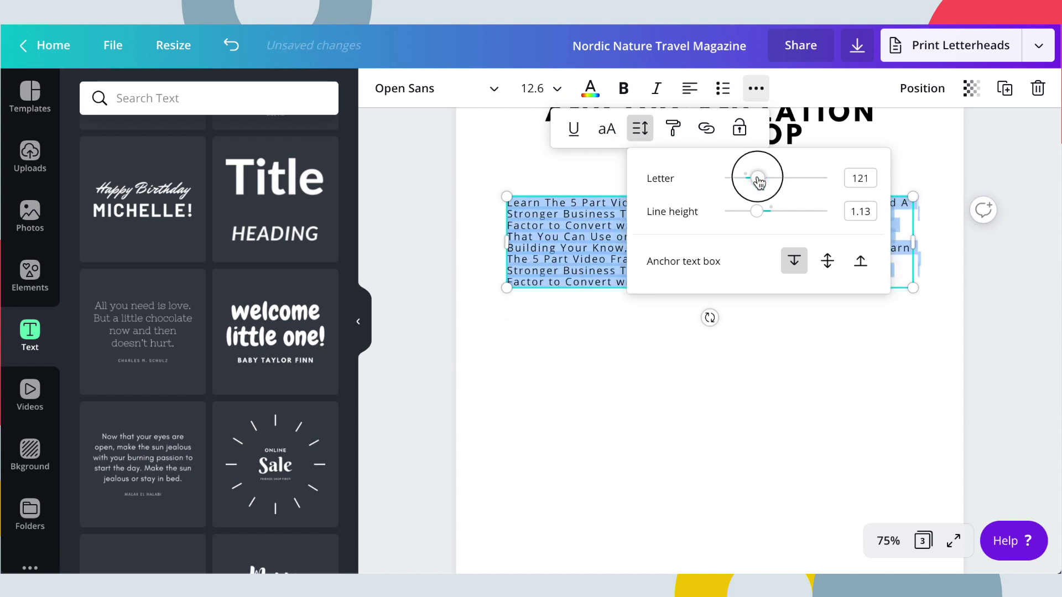
click(628, 394)
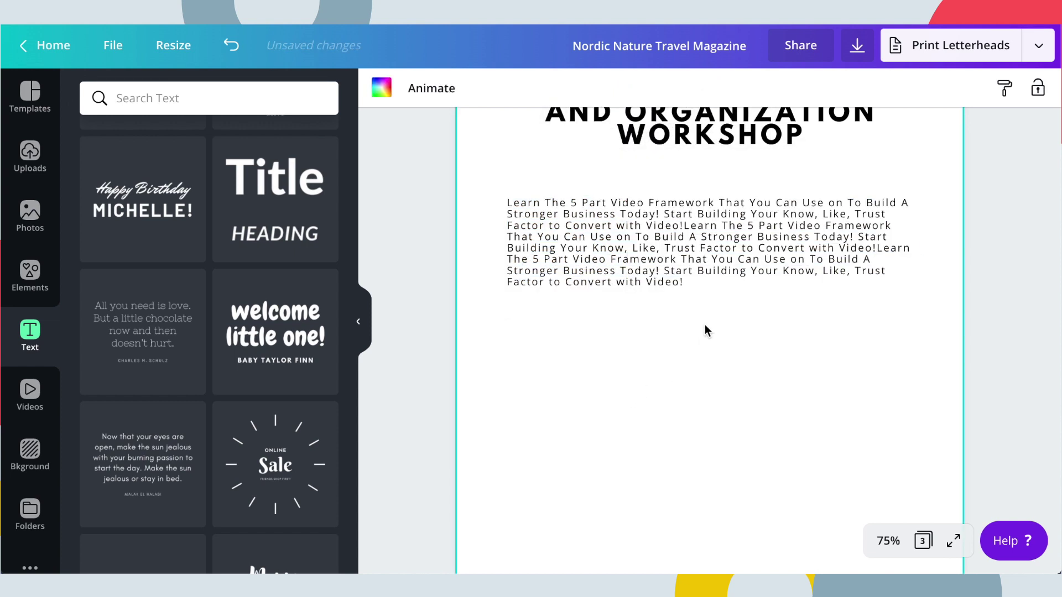
Increase the line height of the entire body paragraph to 1.56
click(635, 246)
click(636, 246)
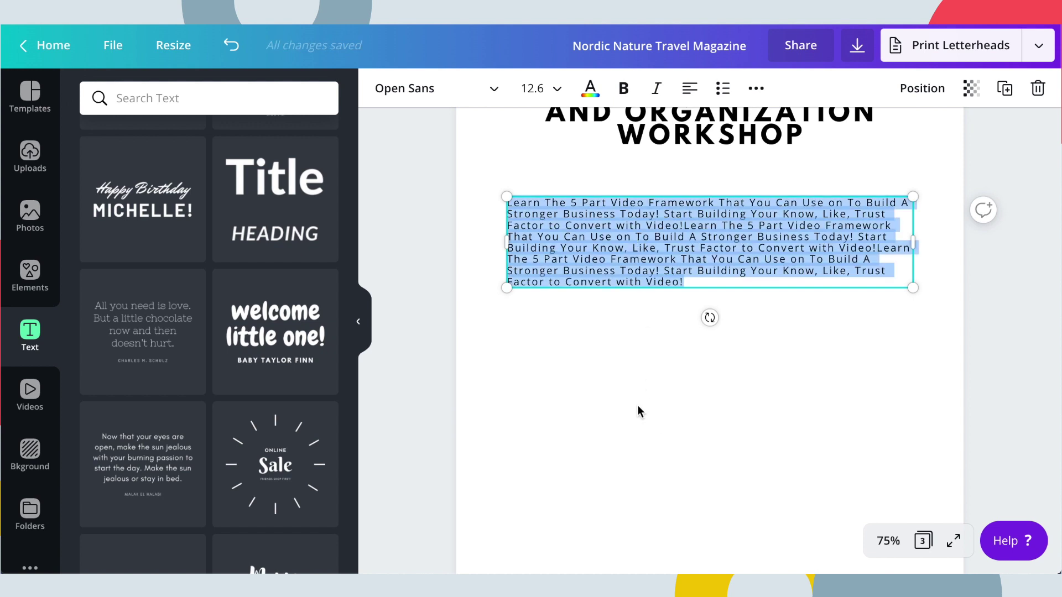
scroll(626, 401, up, 2)
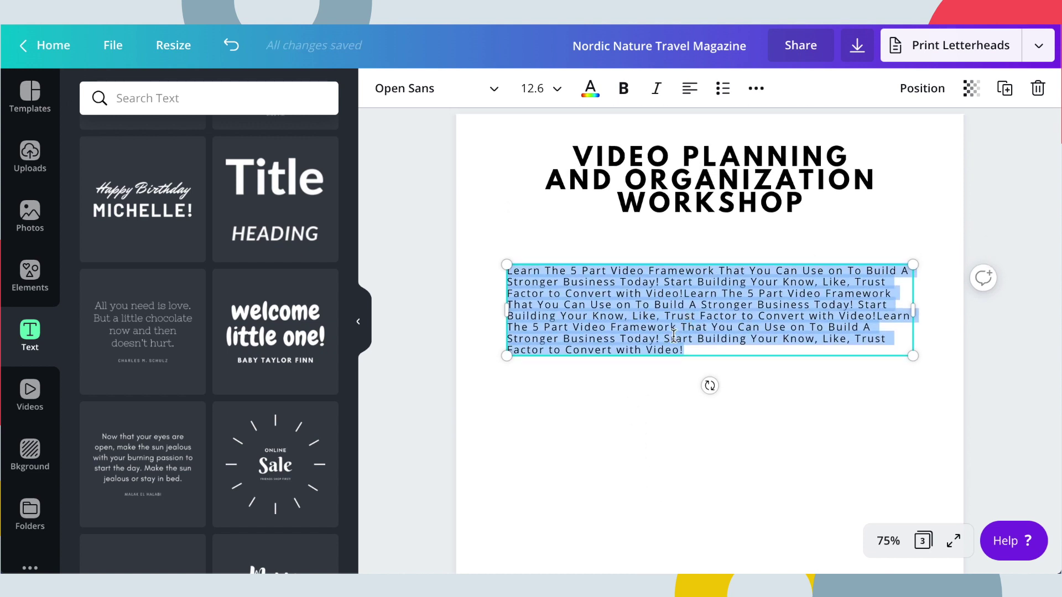
click(753, 93)
click(638, 129)
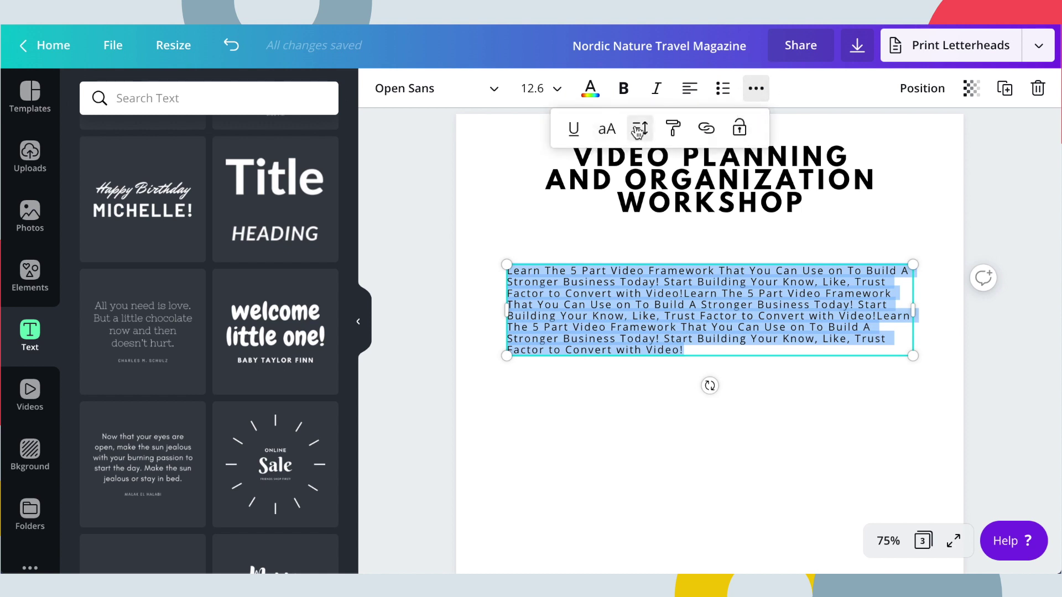
drag(756, 216, 780, 218)
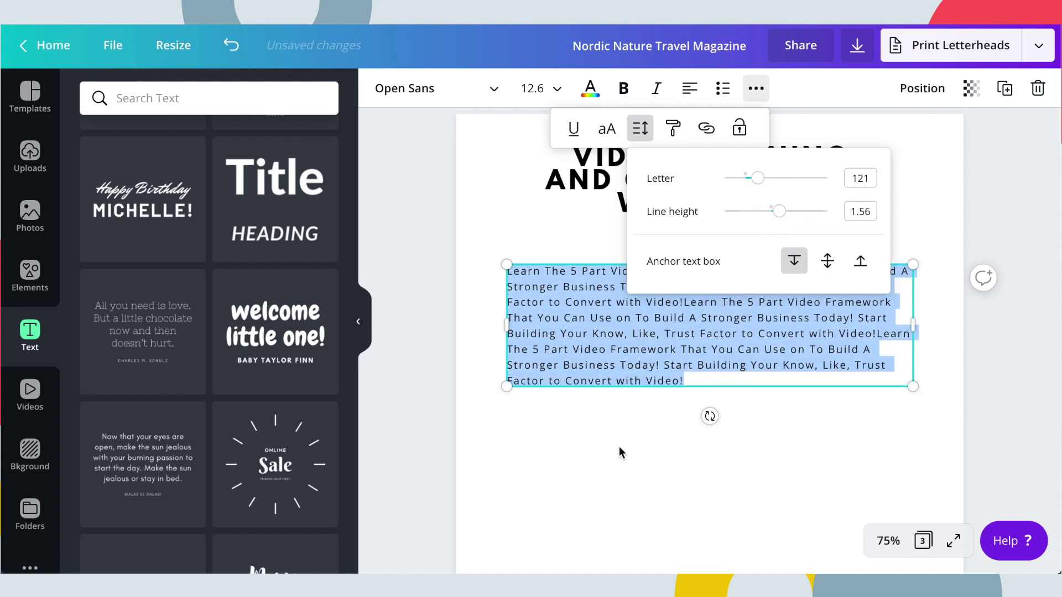
click(617, 449)
click(614, 450)
Split the body copy into two paragraphs separated by a blank line after the first "Factor to Convert with Video!"
double_click(556, 327)
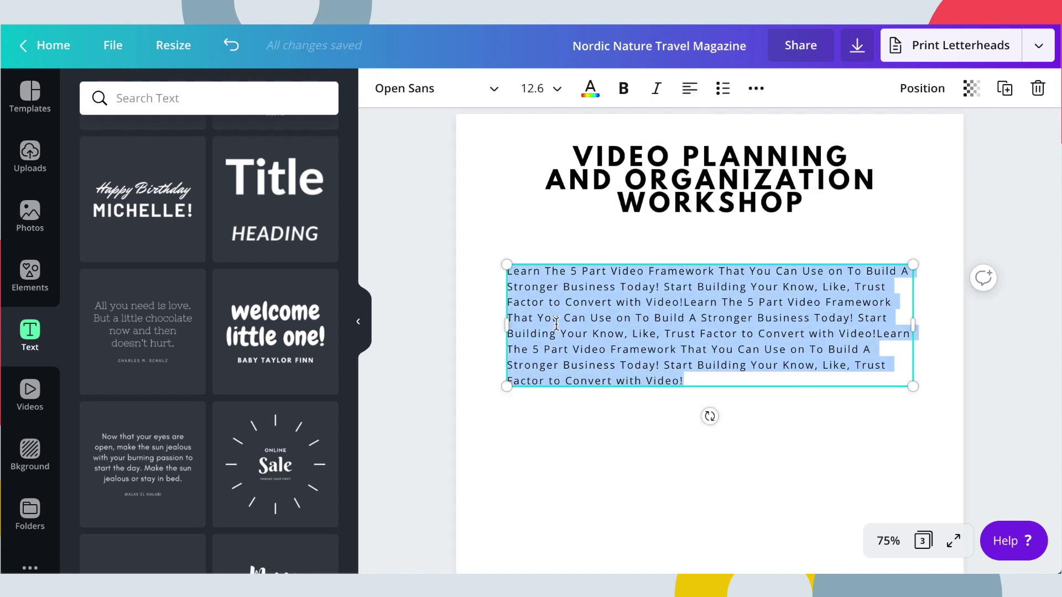
click(669, 317)
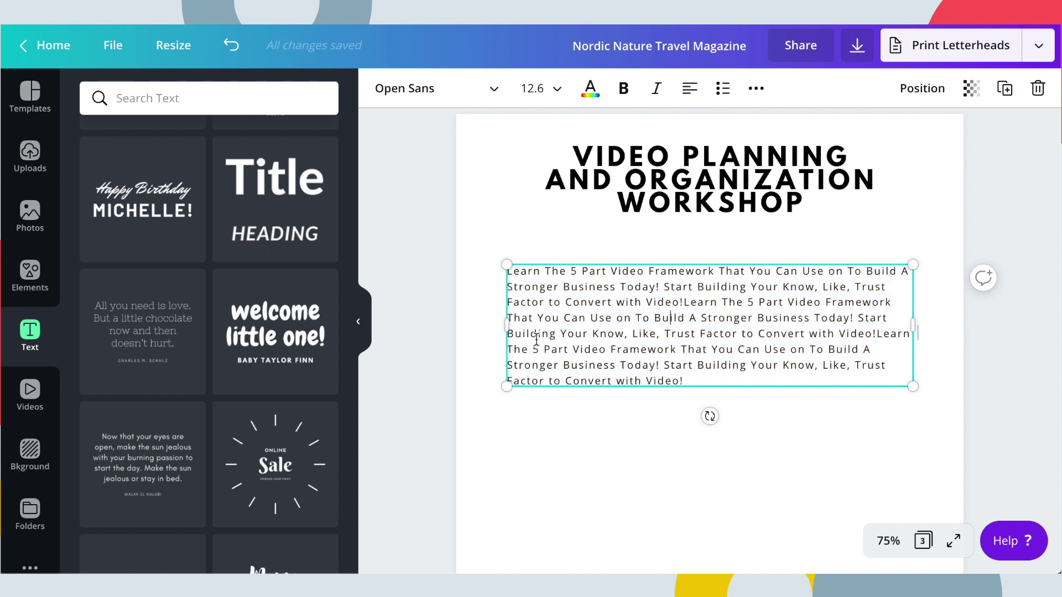
click(685, 303)
key(Return)
key(Return)
click(569, 442)
click(565, 436)
click(573, 511)
click(744, 362)
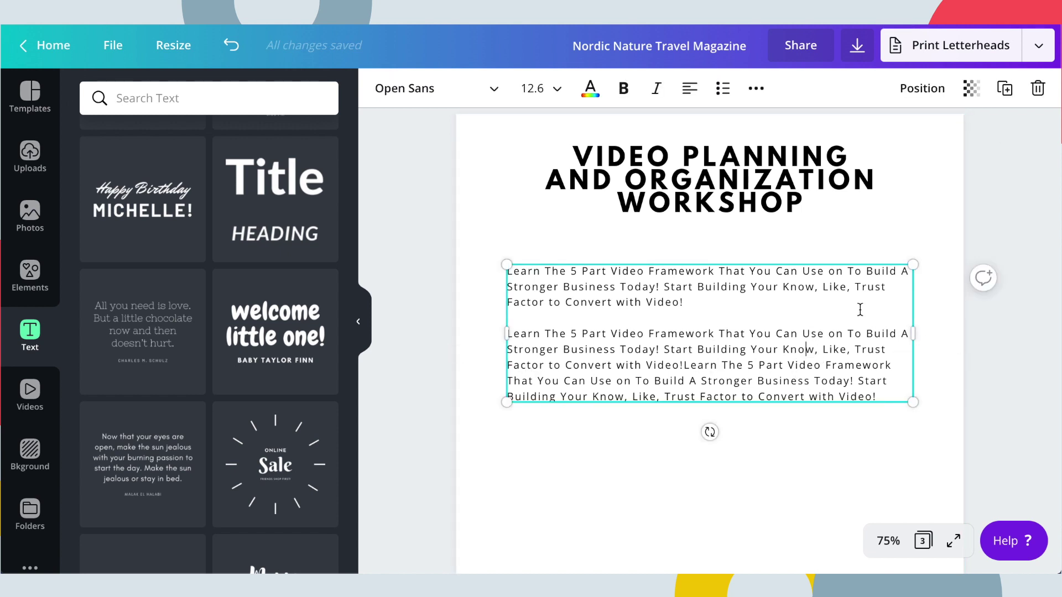
click(915, 91)
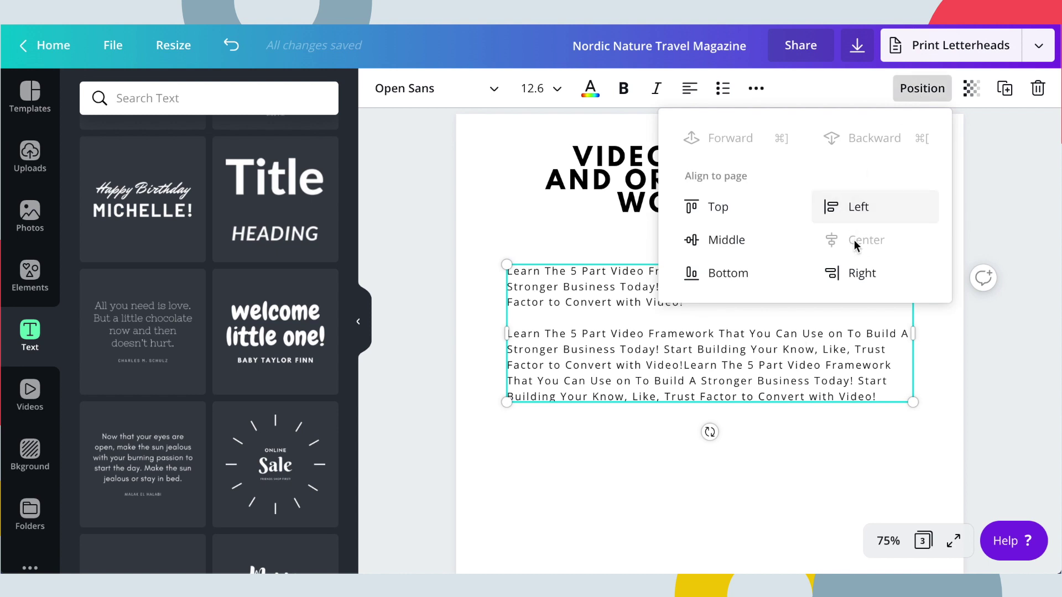
click(490, 214)
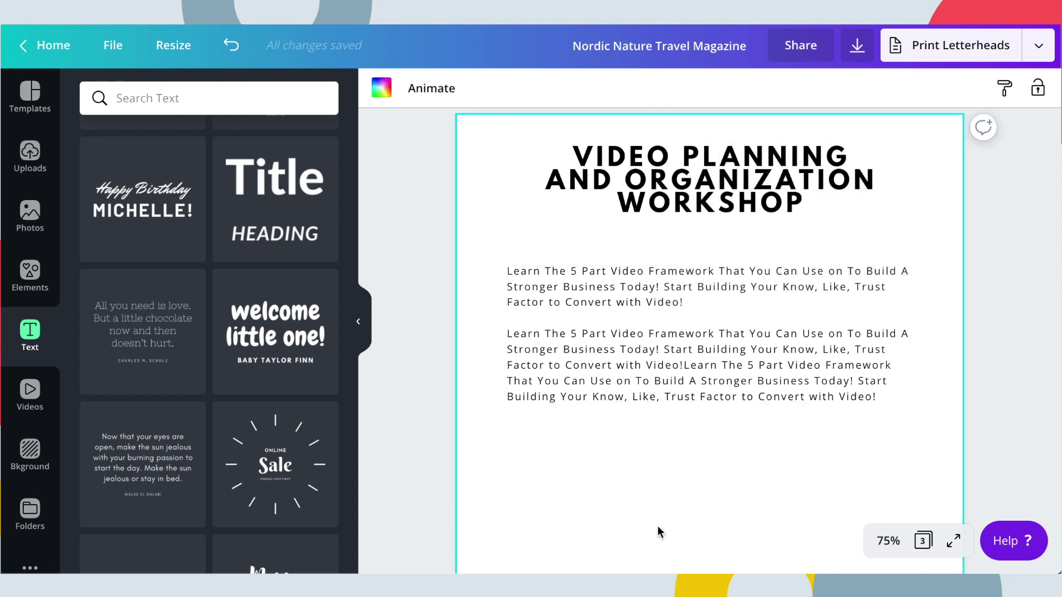
Move the body text block lower on the page and shift the workshop title down slightly above it
scroll(680, 500, down, 2)
drag(608, 273, 608, 310)
scroll(608, 309, up, 3)
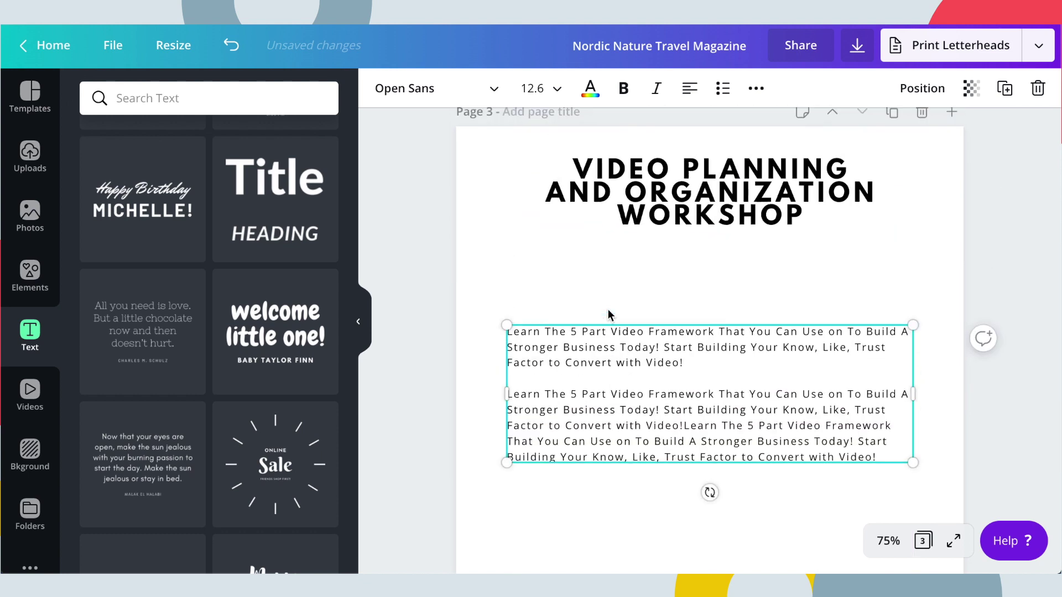
click(680, 274)
drag(680, 273, 680, 302)
click(495, 352)
Add a square shape below the body text and stretch it into a rectangle matching the text's width and ending just above the footer
scroll(557, 345, down, 6)
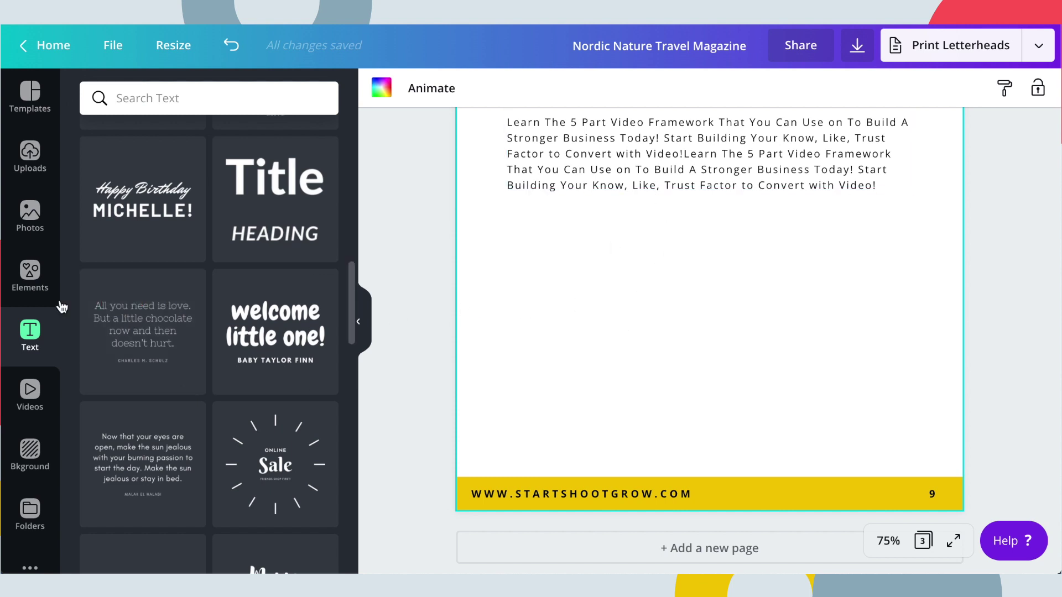
click(28, 280)
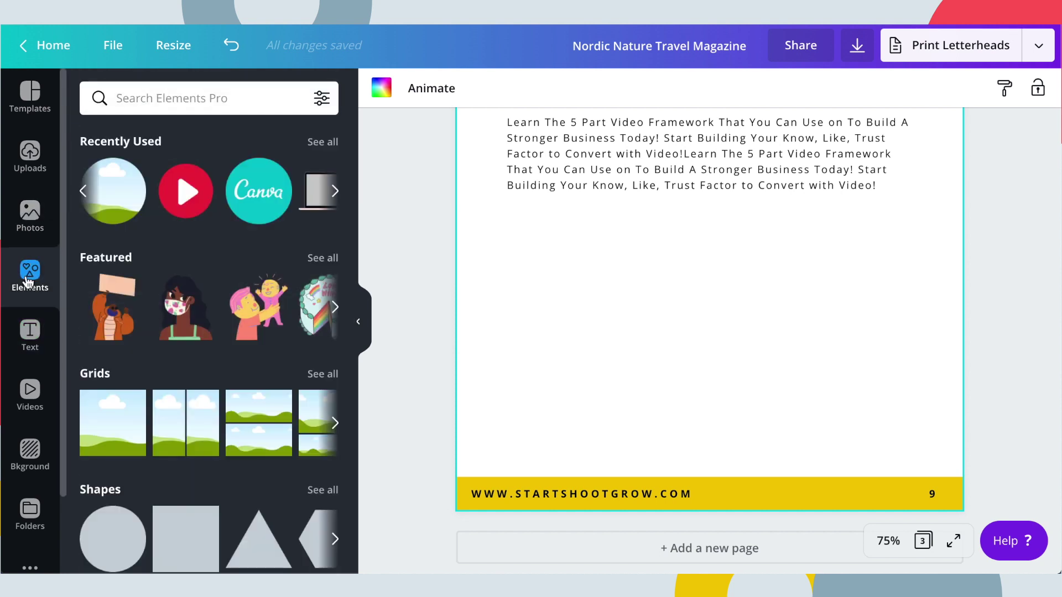
scroll(238, 419, right, 3)
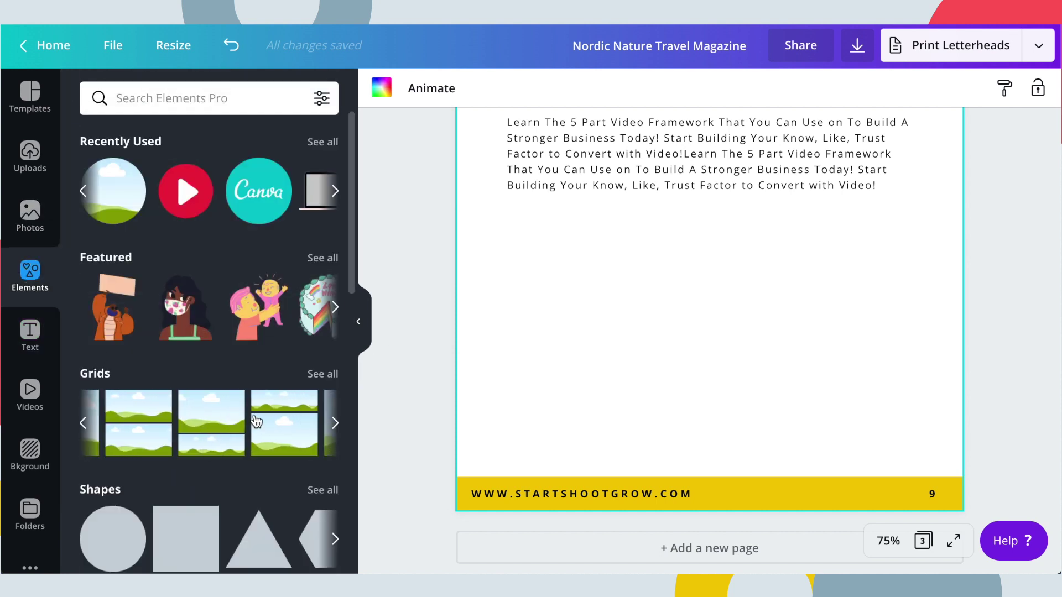
scroll(255, 414, left, 3)
click(196, 540)
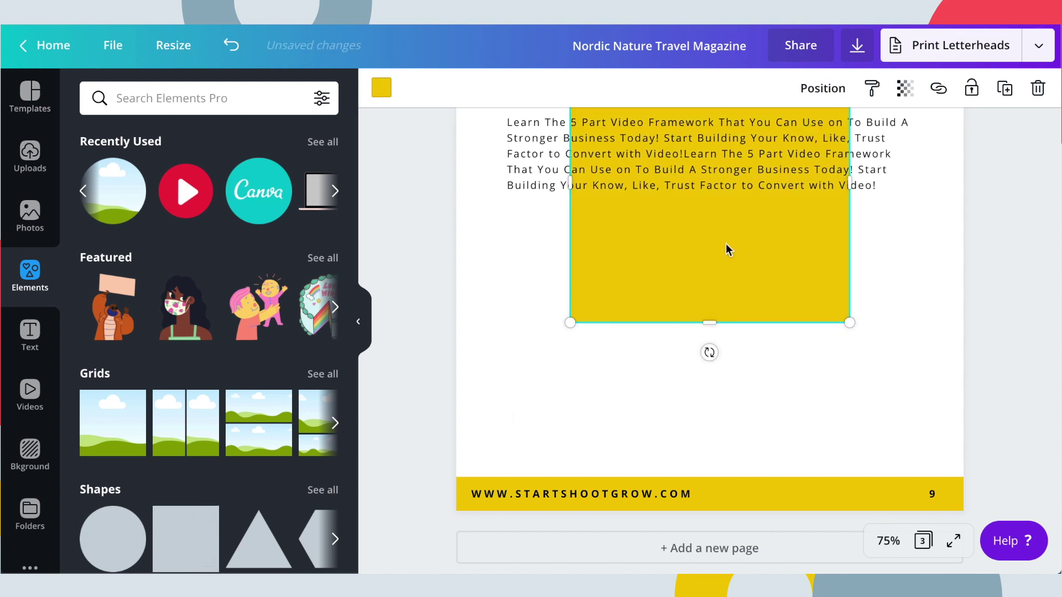
drag(669, 270, 587, 377)
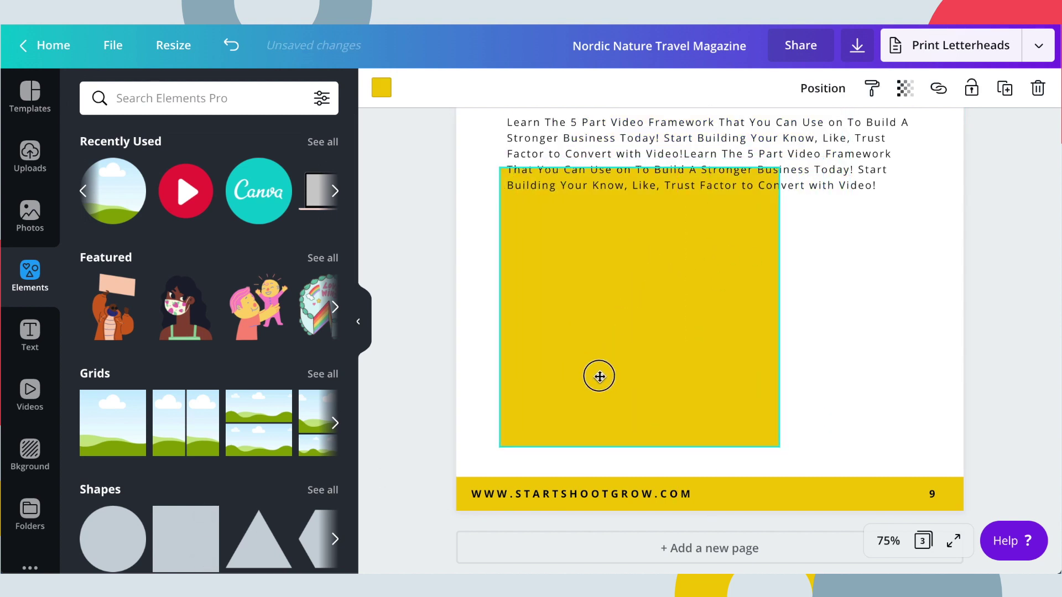
drag(642, 211, 640, 219)
drag(766, 336, 913, 329)
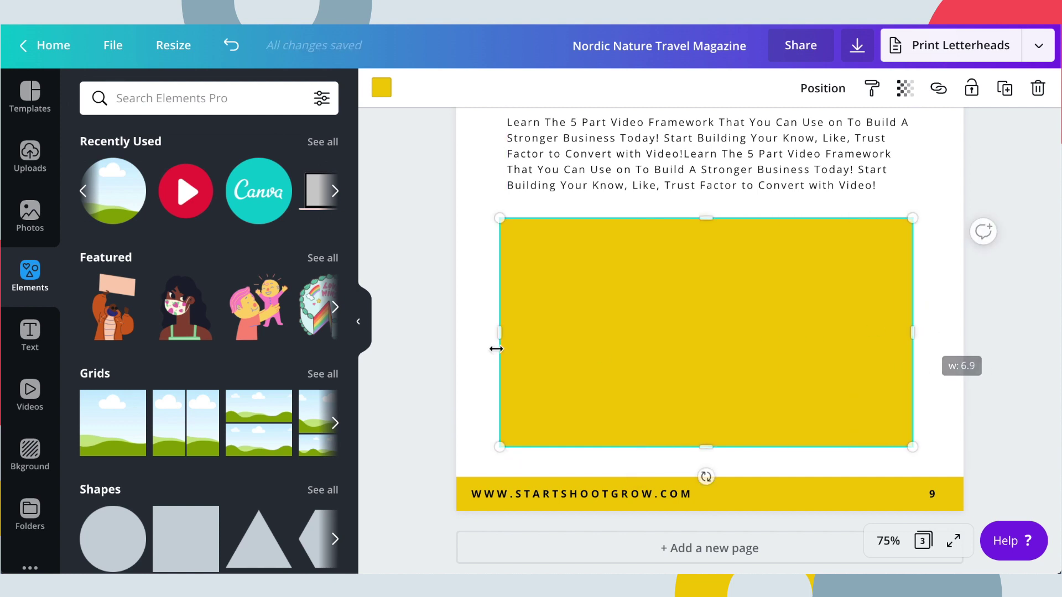
drag(500, 334, 508, 334)
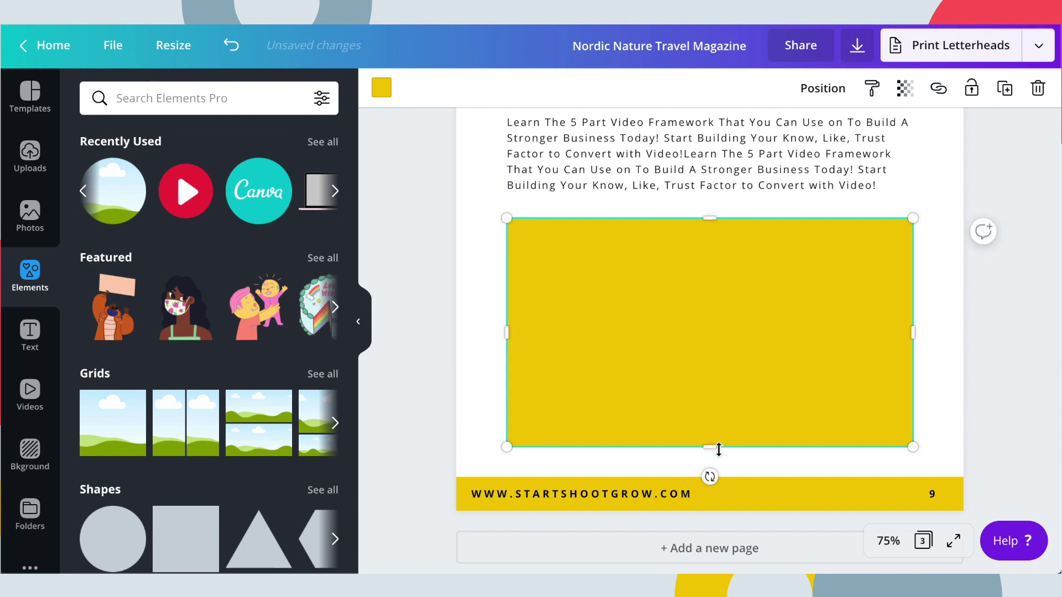
drag(708, 449, 712, 468)
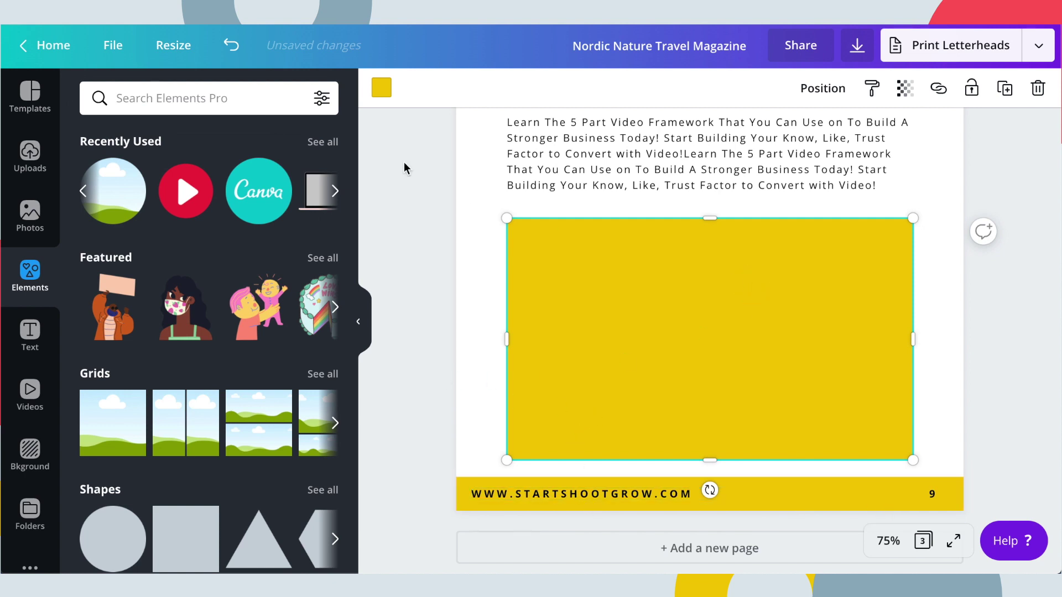
Fill the rectangle with the light blue-grey document colour and lower its top edge to widen the gap beneath the body text
click(382, 90)
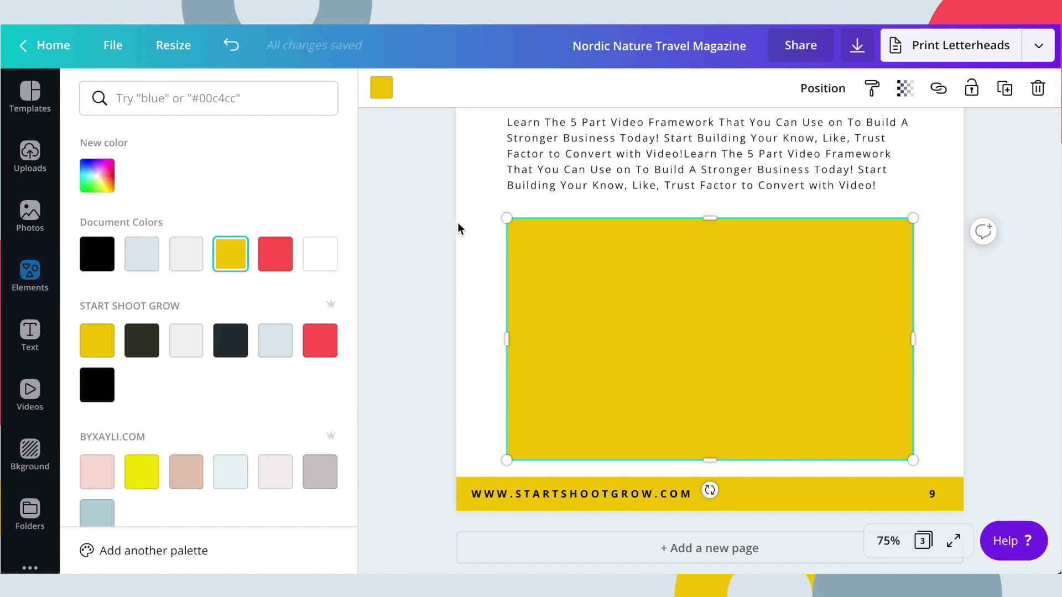
click(148, 265)
click(396, 366)
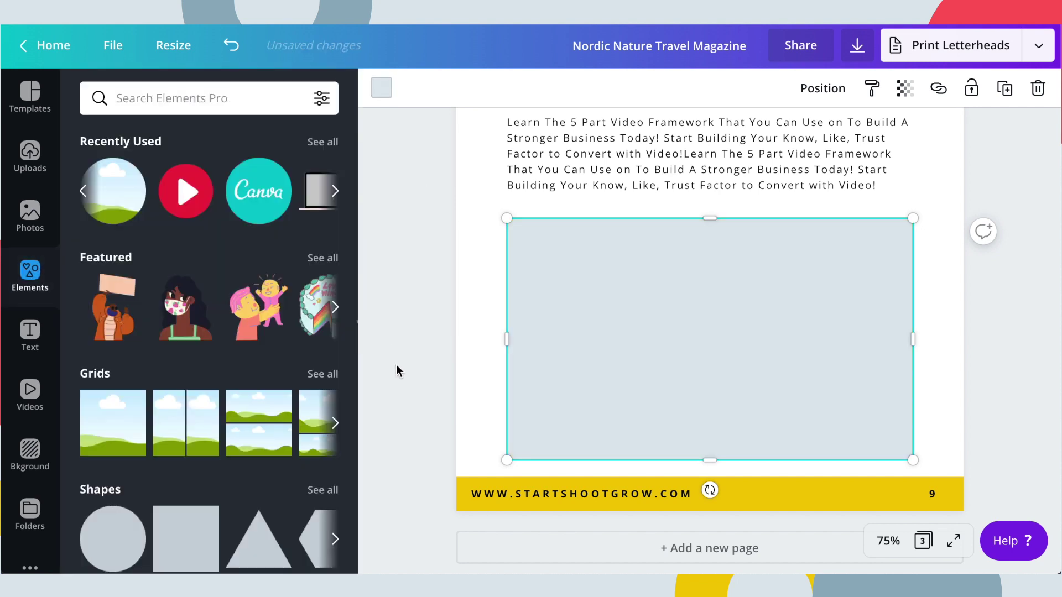
click(397, 362)
click(667, 324)
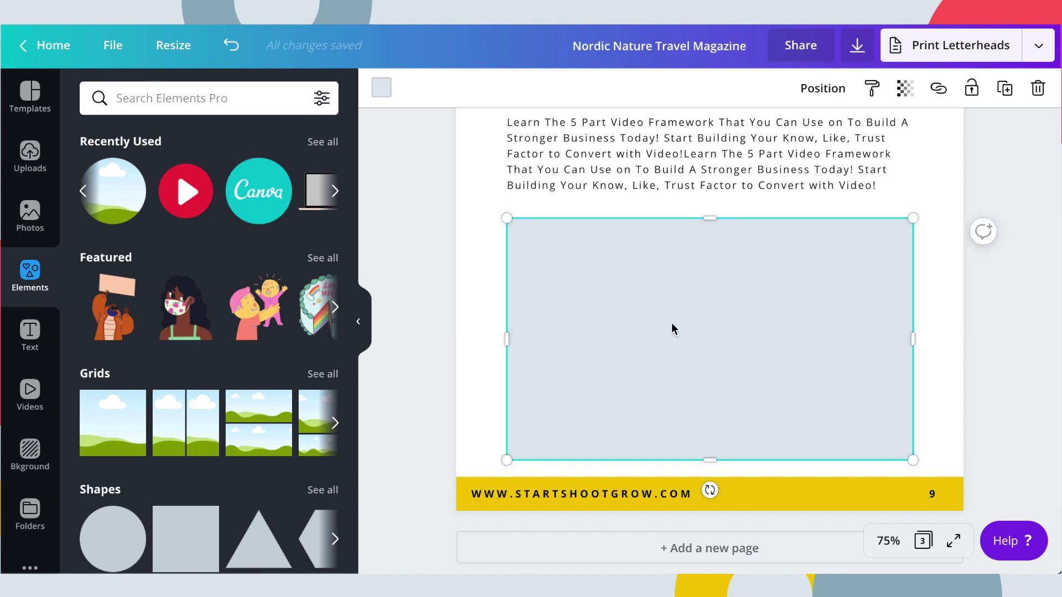
scroll(690, 323, up, 5)
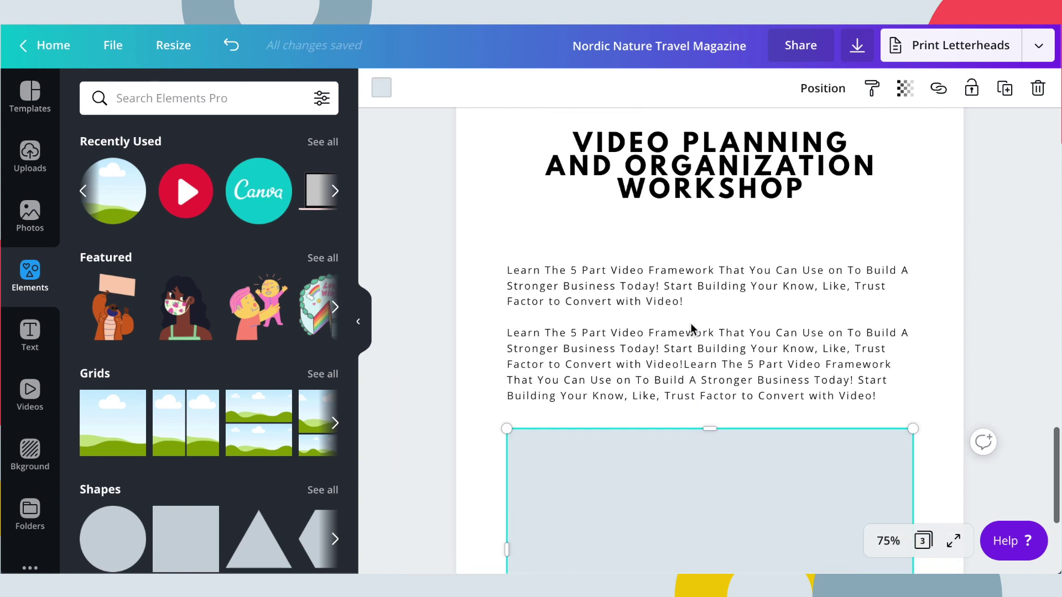
scroll(690, 320, down, 4)
drag(709, 275, 709, 306)
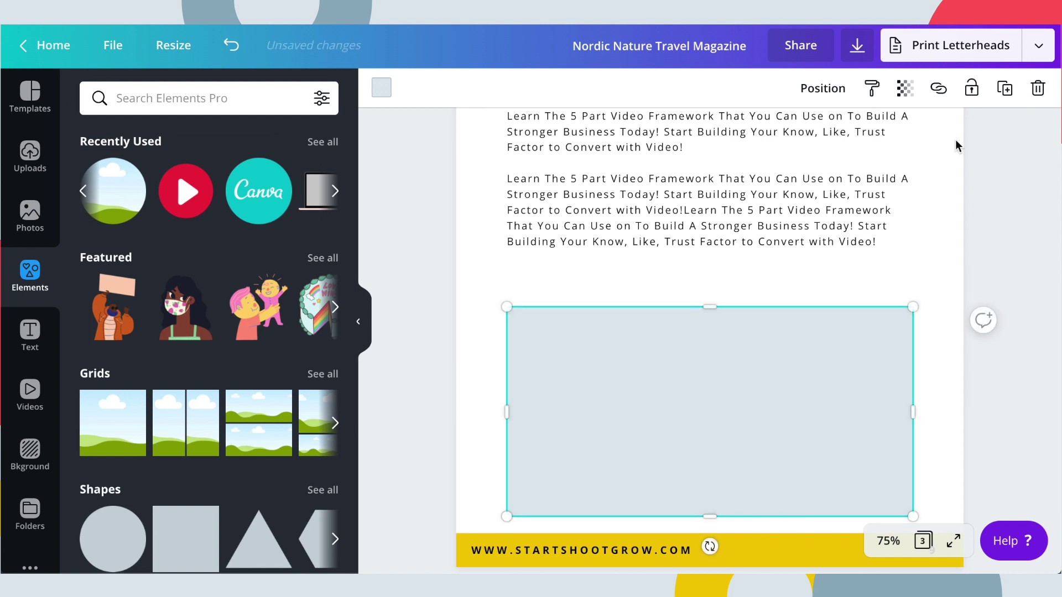
Set the blue-grey rectangle's transparency to 53
click(906, 88)
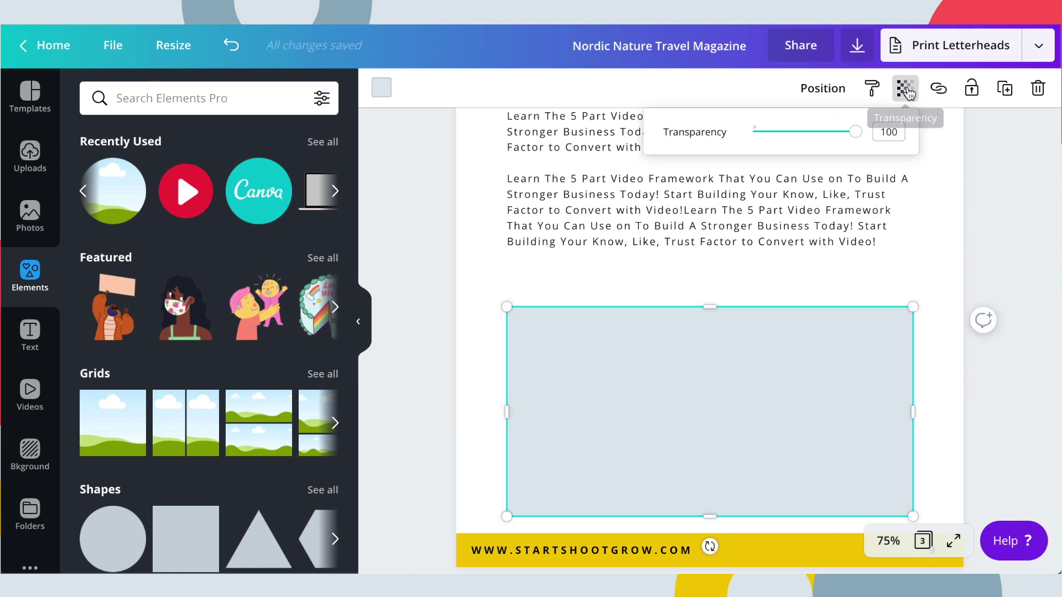
click(768, 133)
drag(770, 134, 807, 133)
click(696, 384)
click(386, 390)
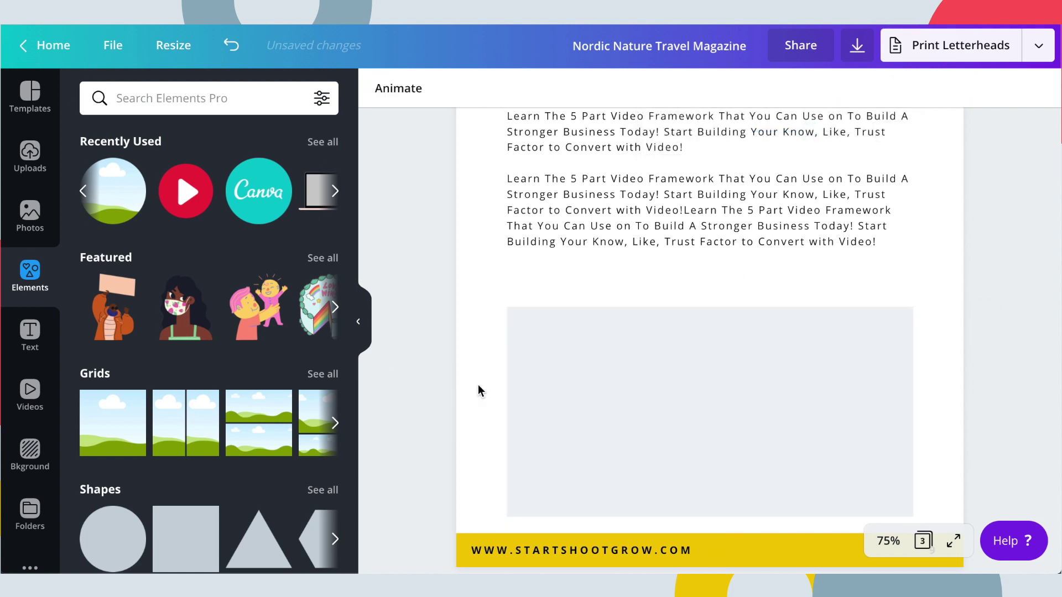
click(702, 388)
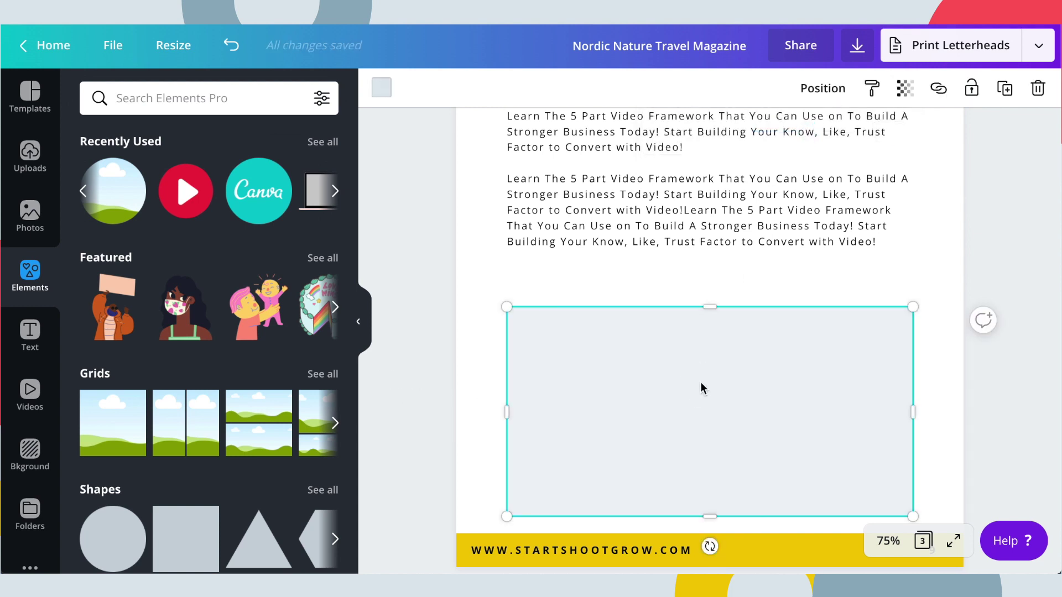
click(903, 89)
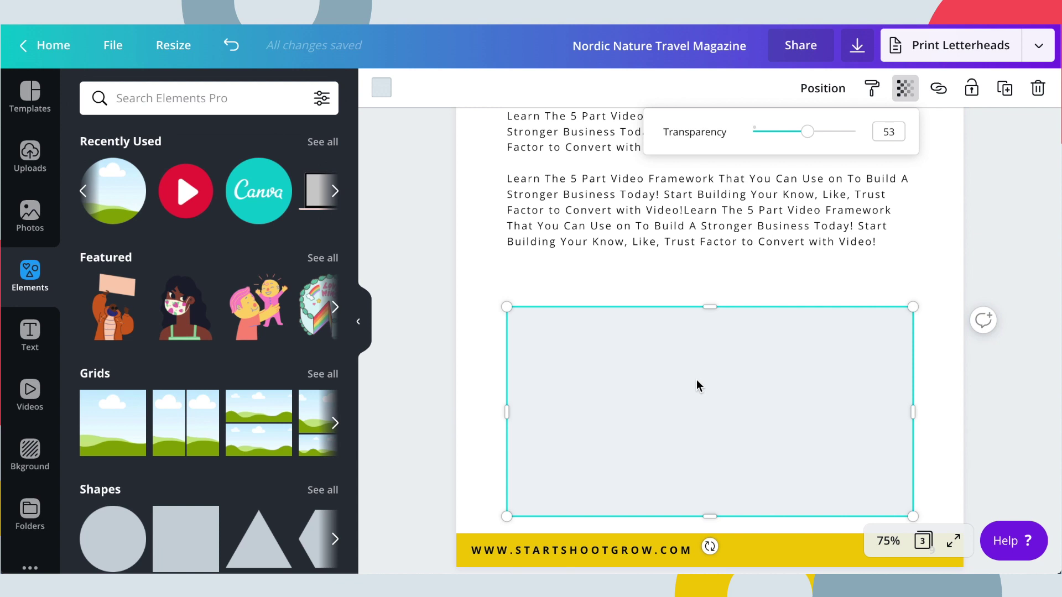
click(443, 369)
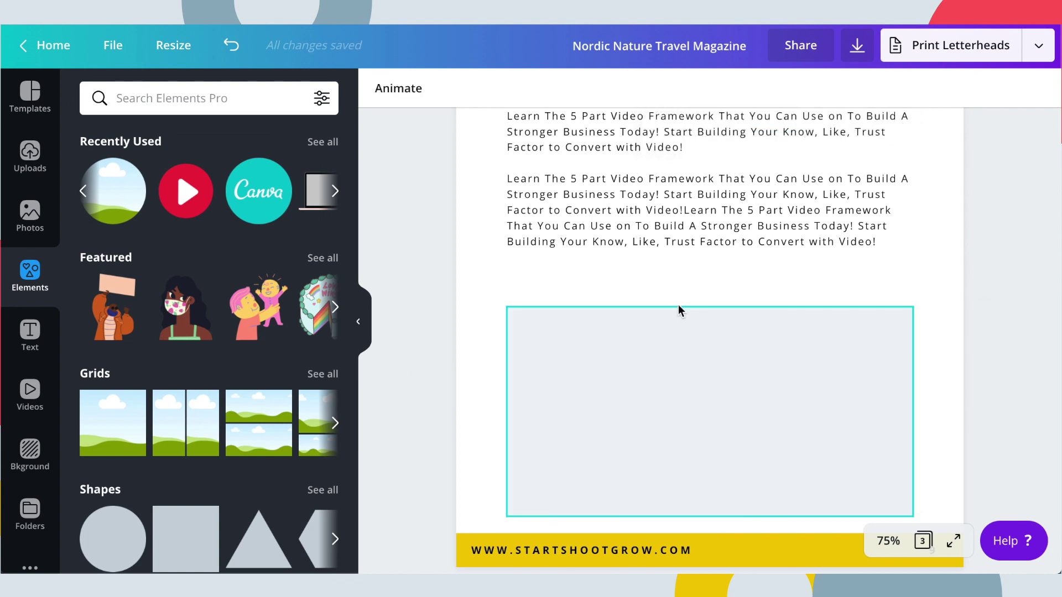
With the page at 50% zoom, nudge the body text block and extend the pale rectangle upward to about 3.9 high
scroll(669, 285, up, 3)
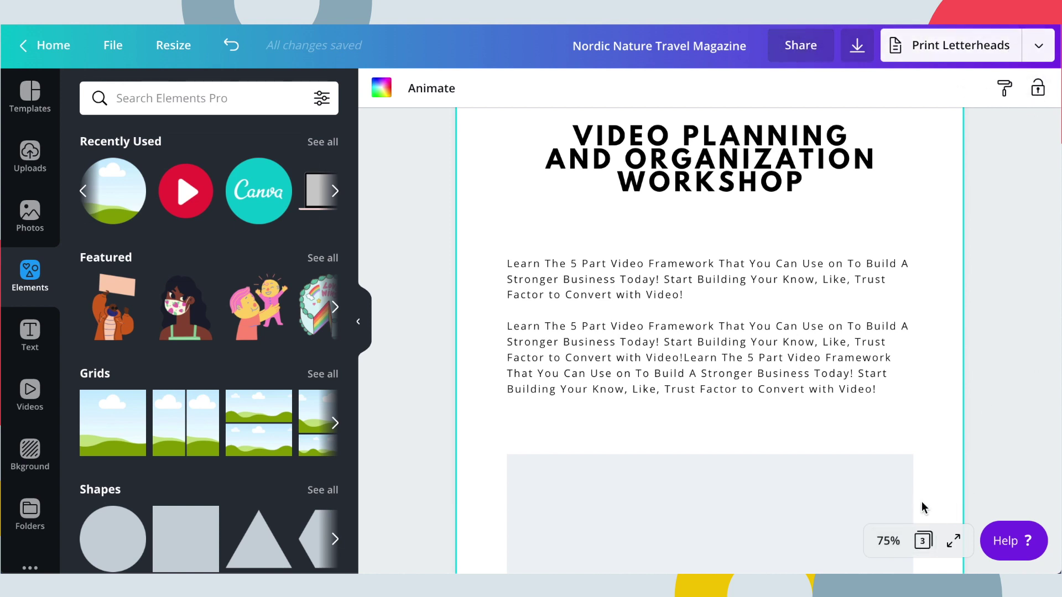
click(888, 541)
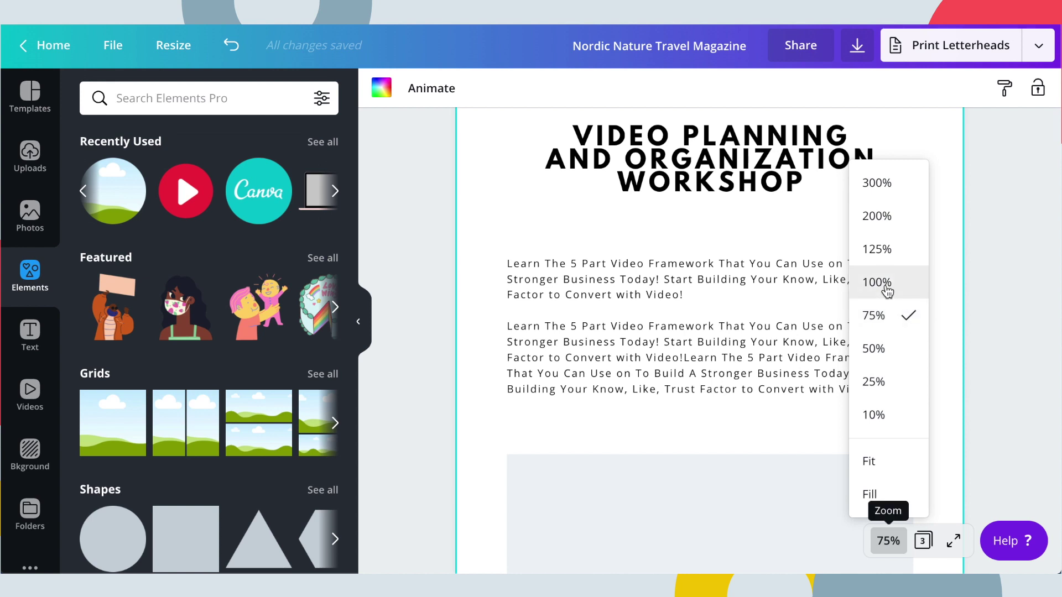
click(883, 359)
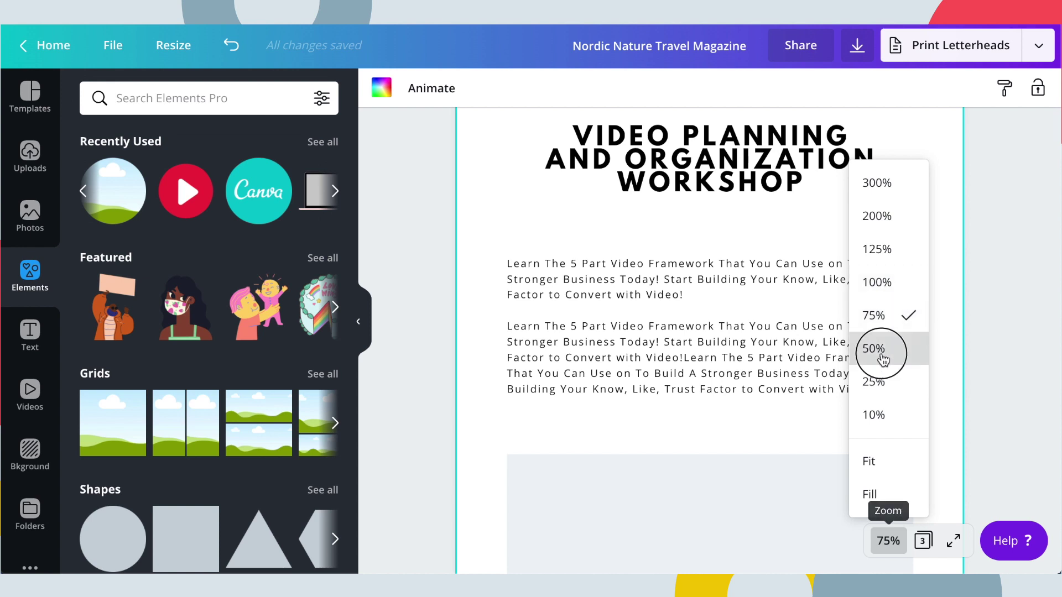
click(666, 339)
mouse_move(666, 339)
mouse_down()
mouse_move(670, 350)
mouse_move(676, 335)
mouse_up()
click(944, 339)
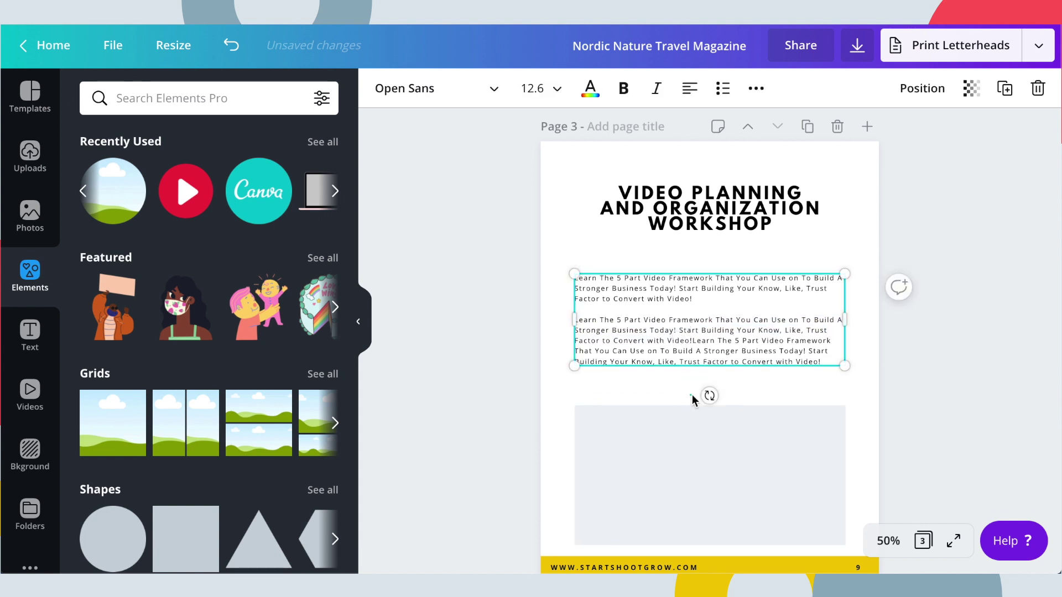
click(706, 395)
scroll(706, 361, down, 2)
click(707, 362)
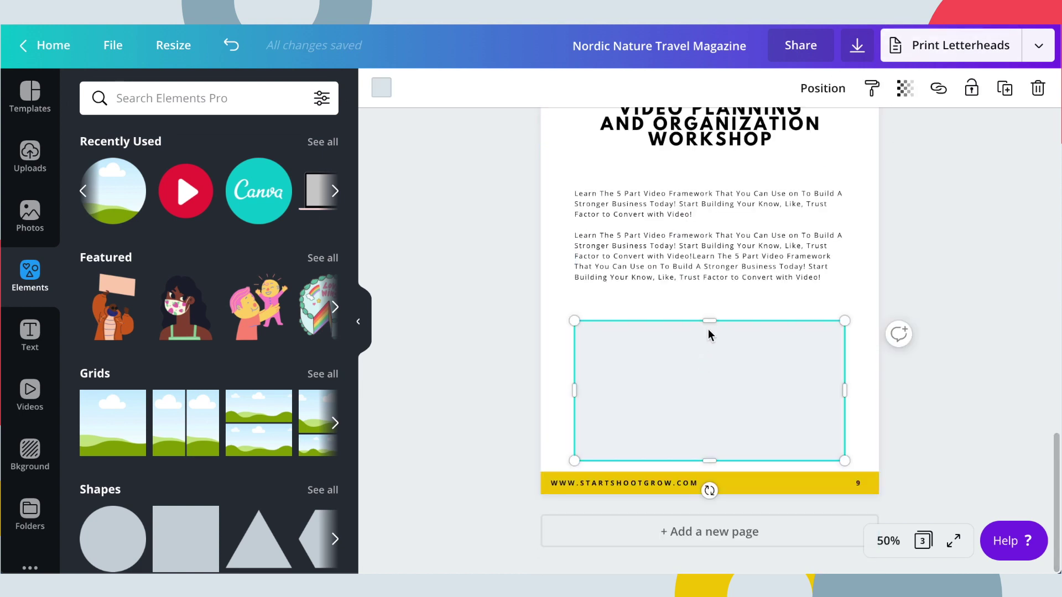
drag(709, 321, 710, 299)
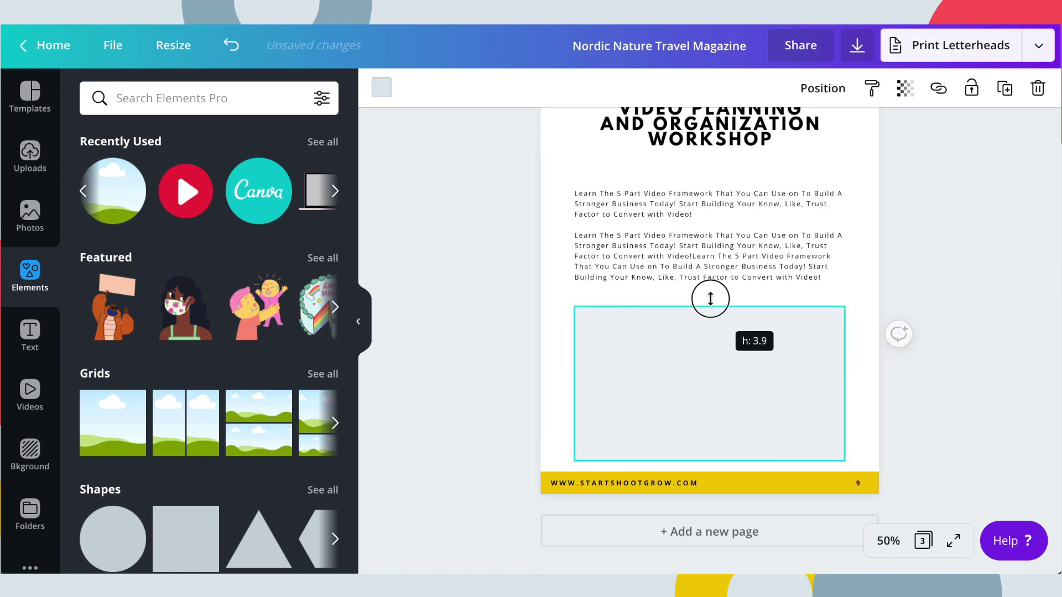
drag(957, 302, 962, 296)
click(962, 297)
scroll(718, 277, up, 3)
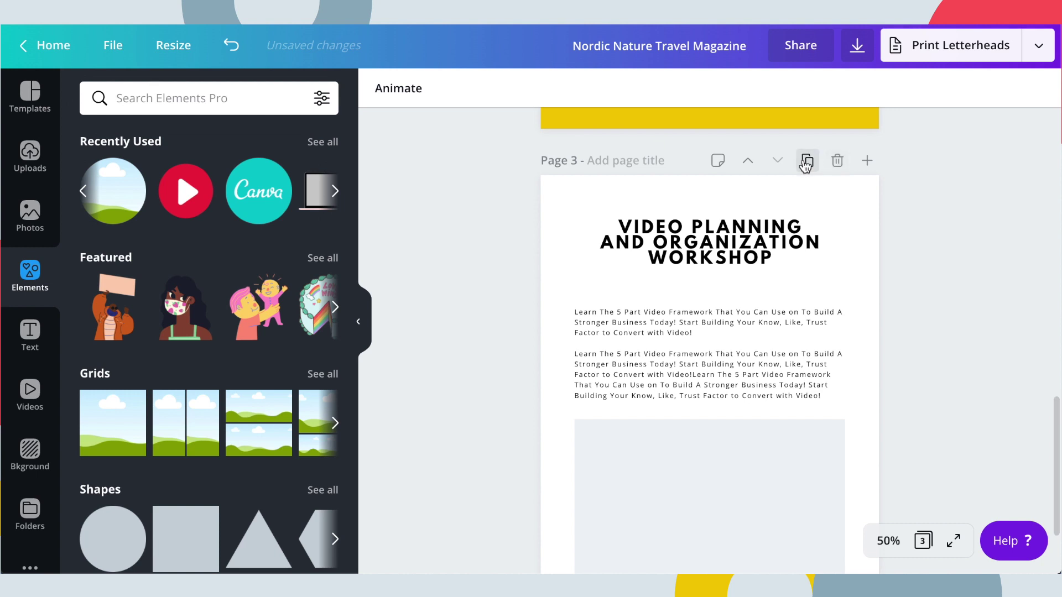
Lower the heading slightly on page 3 and duplicate the page
drag(678, 244, 678, 248)
click(695, 312)
click(807, 162)
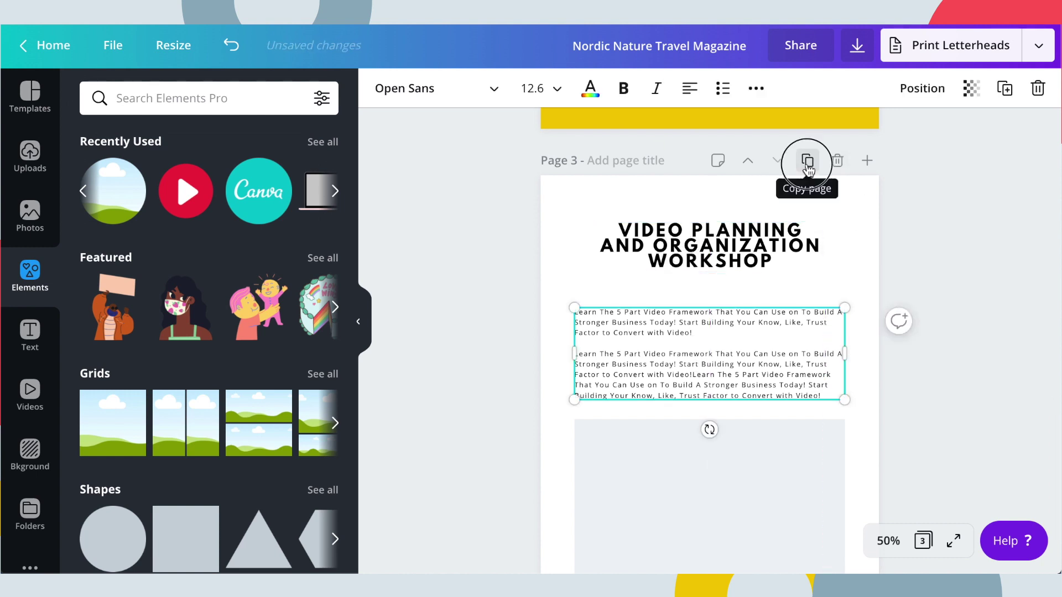
click(640, 378)
scroll(749, 448, down, 3)
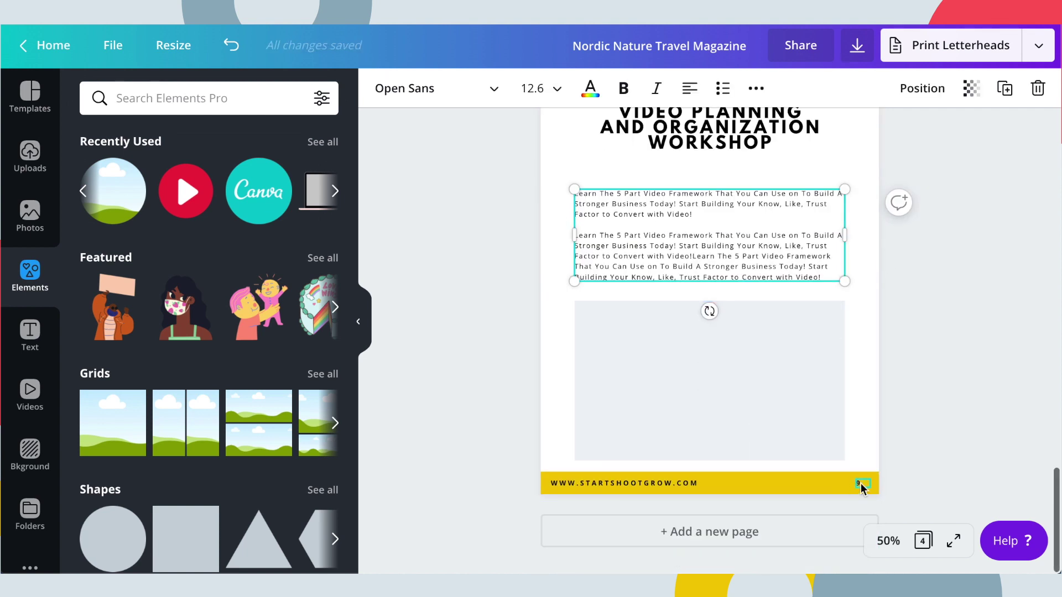
click(860, 486)
click(961, 389)
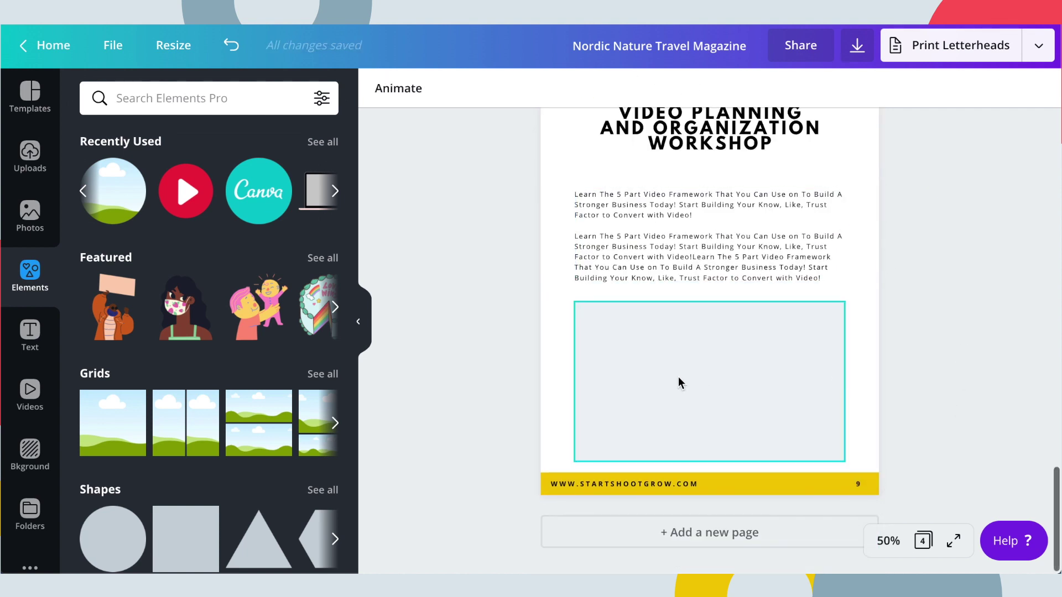
scroll(680, 381, up, 2)
scroll(668, 408, down, 2)
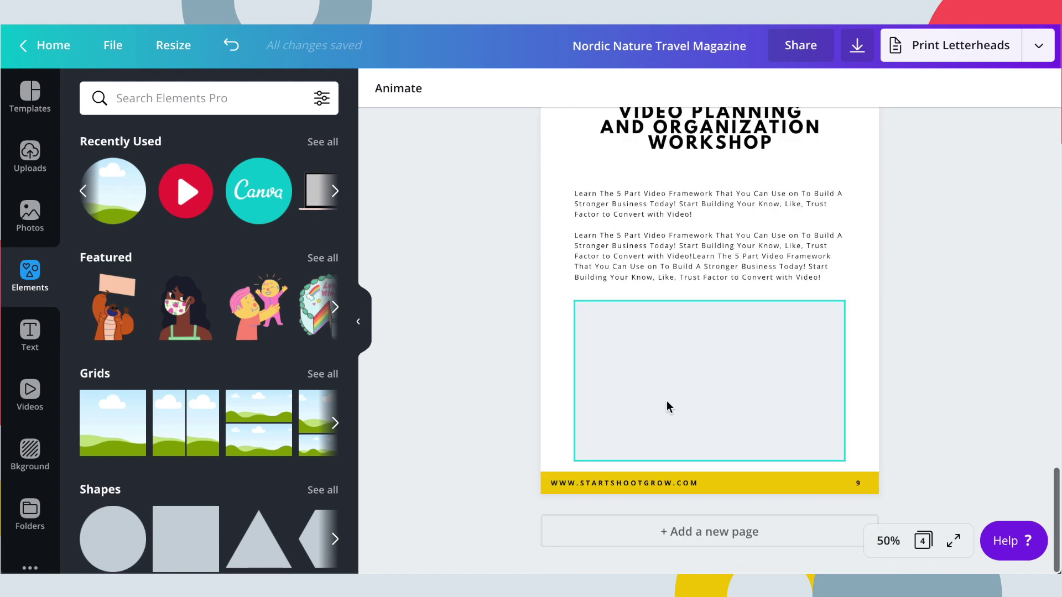
Reduce the letter spacing of the website address in page 4's footer
click(632, 485)
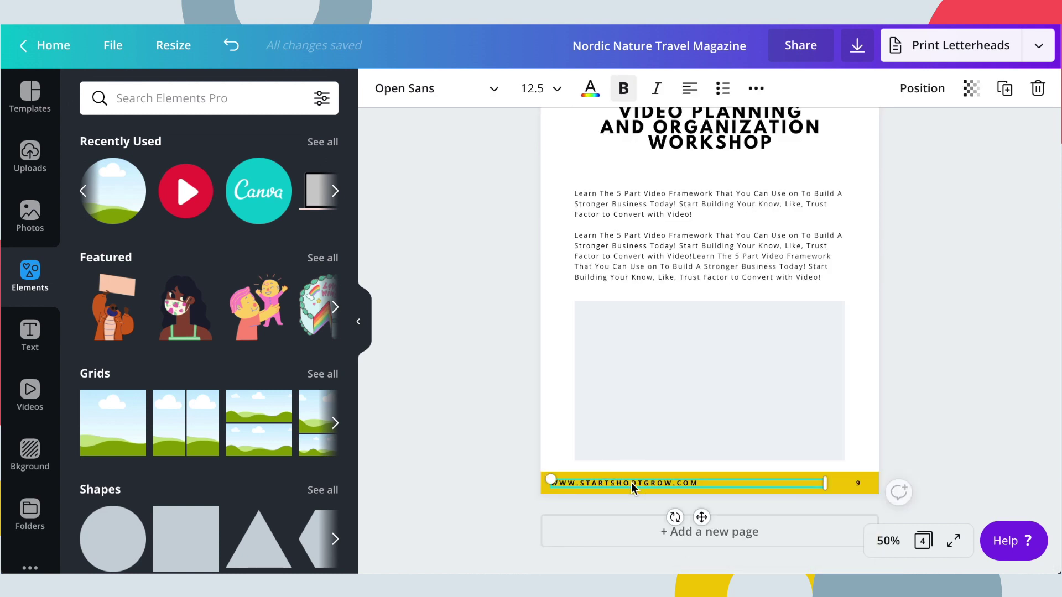
click(756, 90)
click(636, 132)
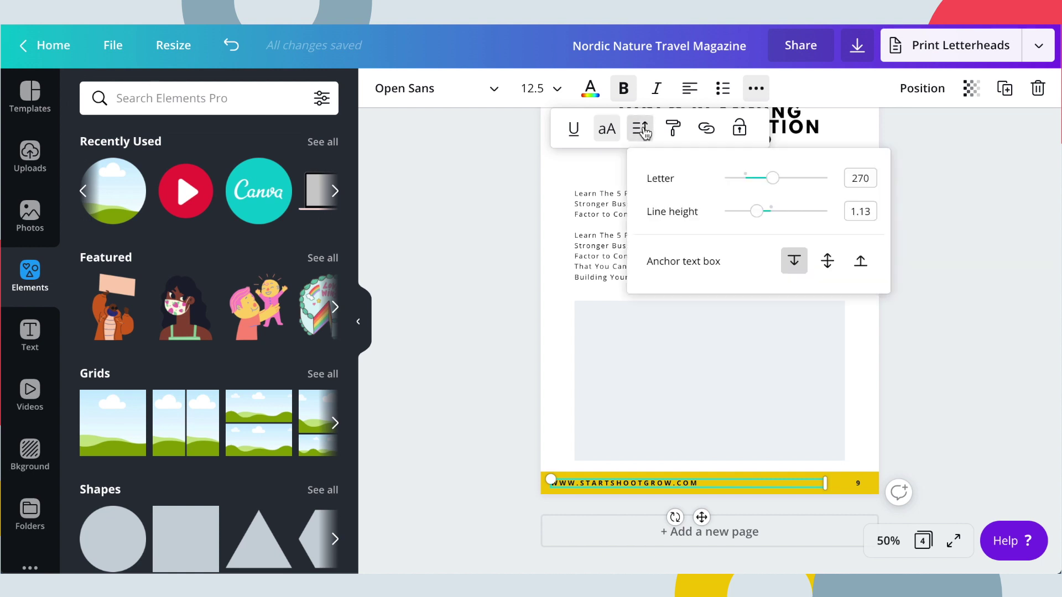
drag(772, 180, 763, 184)
click(978, 351)
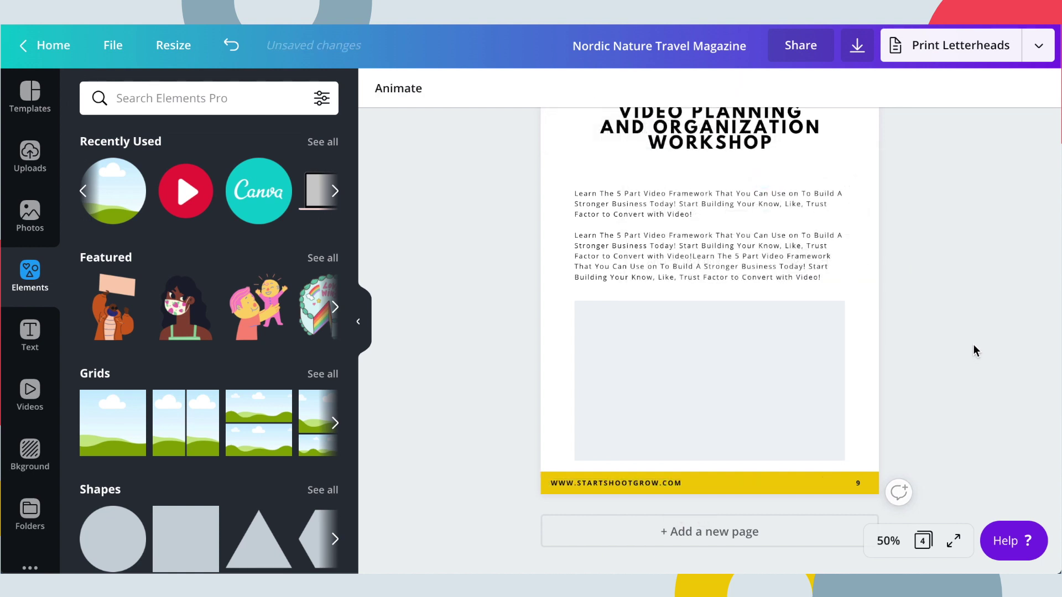
Tighten the letter spacing of the website address in page 3's footer to match page 4
scroll(575, 366, up, 1)
scroll(575, 366, down, 7)
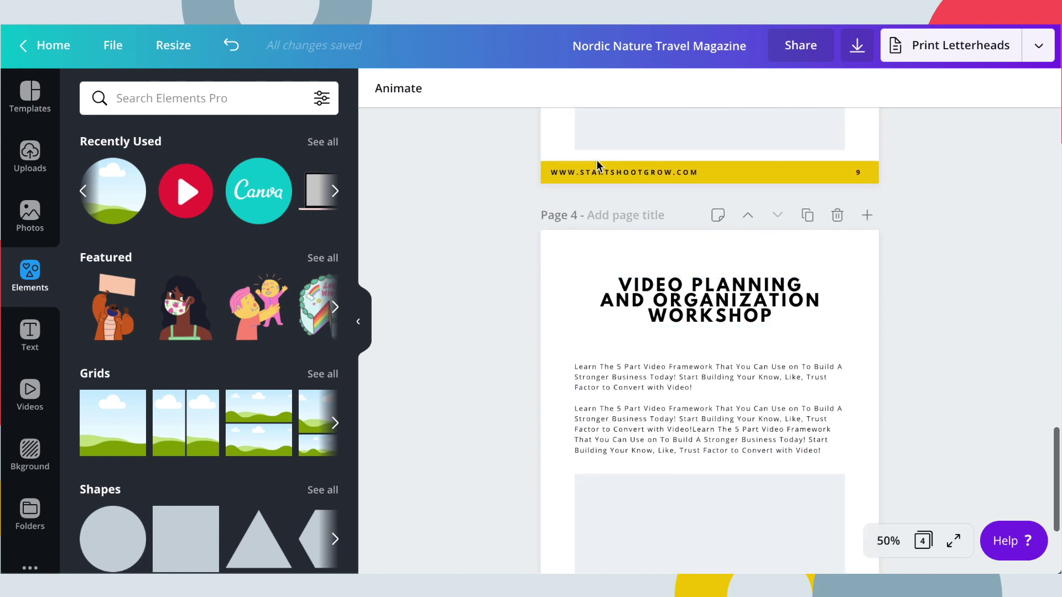
click(602, 172)
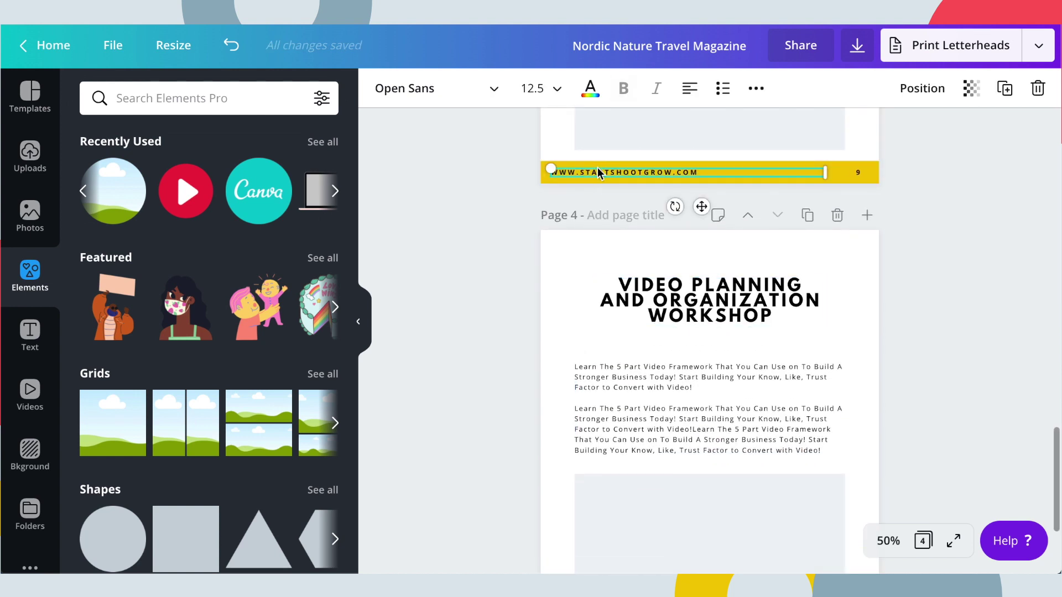
click(759, 93)
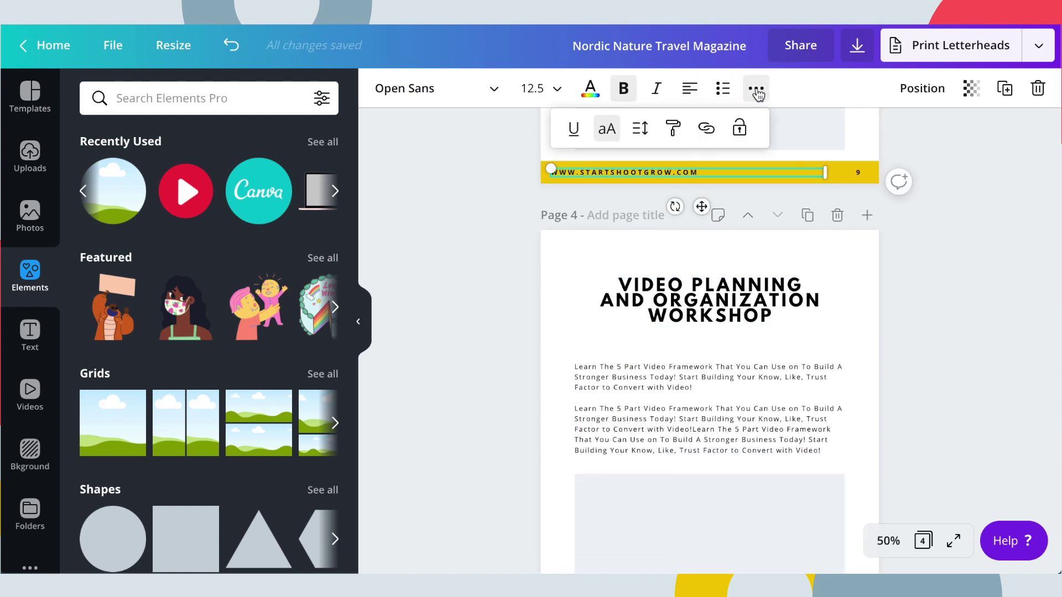
click(640, 133)
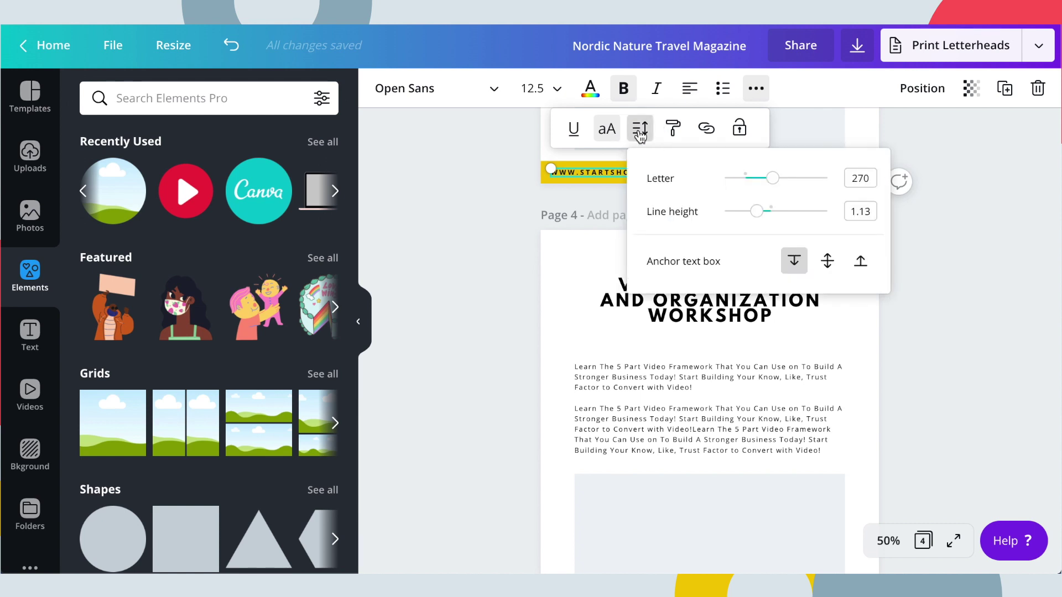
drag(772, 178, 761, 179)
click(971, 264)
Duplicate page 4's body text, place the copy over the pale rectangle and move the original up closer to the heading
scroll(687, 261, down, 3)
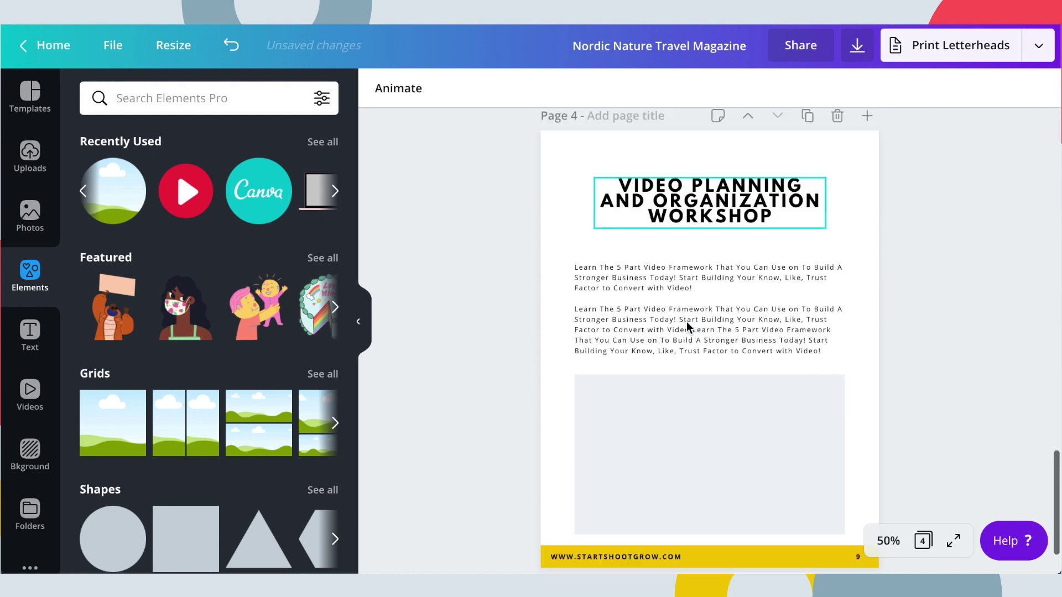
scroll(687, 326, up, 5)
scroll(687, 328, up, 2)
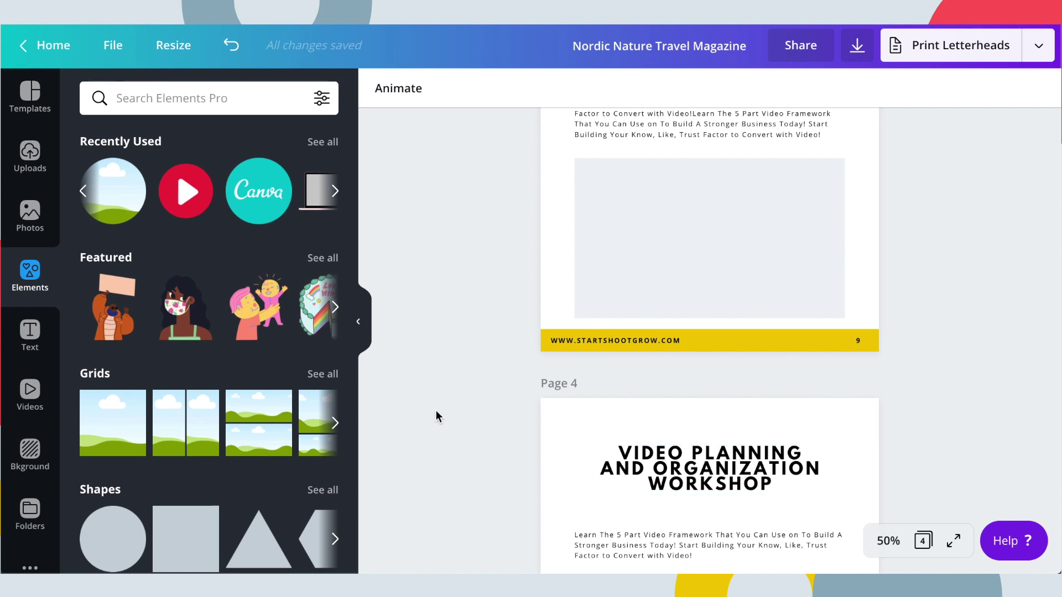
scroll(724, 424, down, 5)
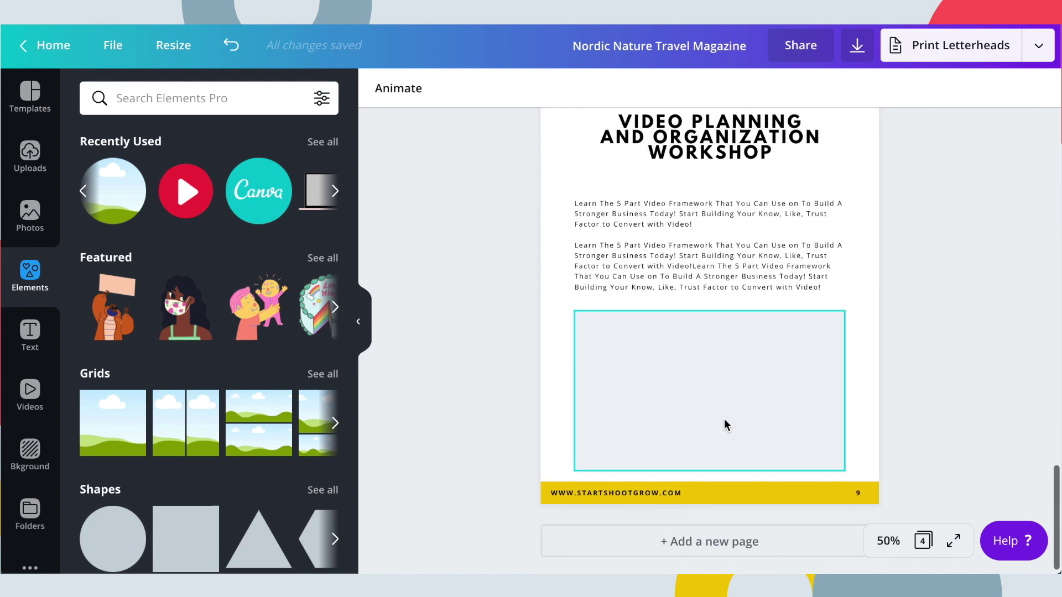
click(685, 259)
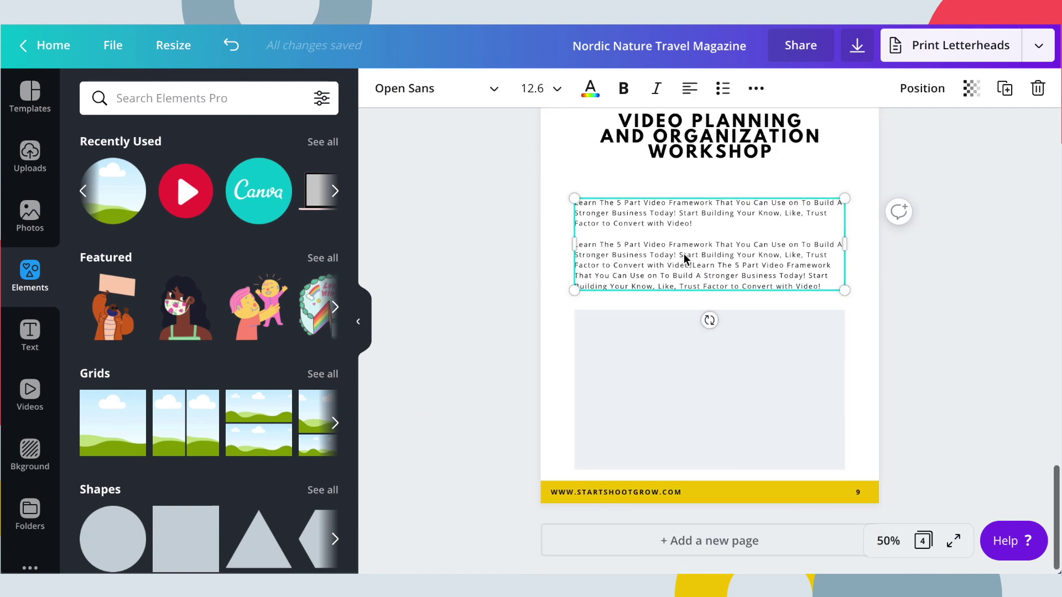
click(1015, 95)
drag(635, 308, 634, 360)
click(745, 275)
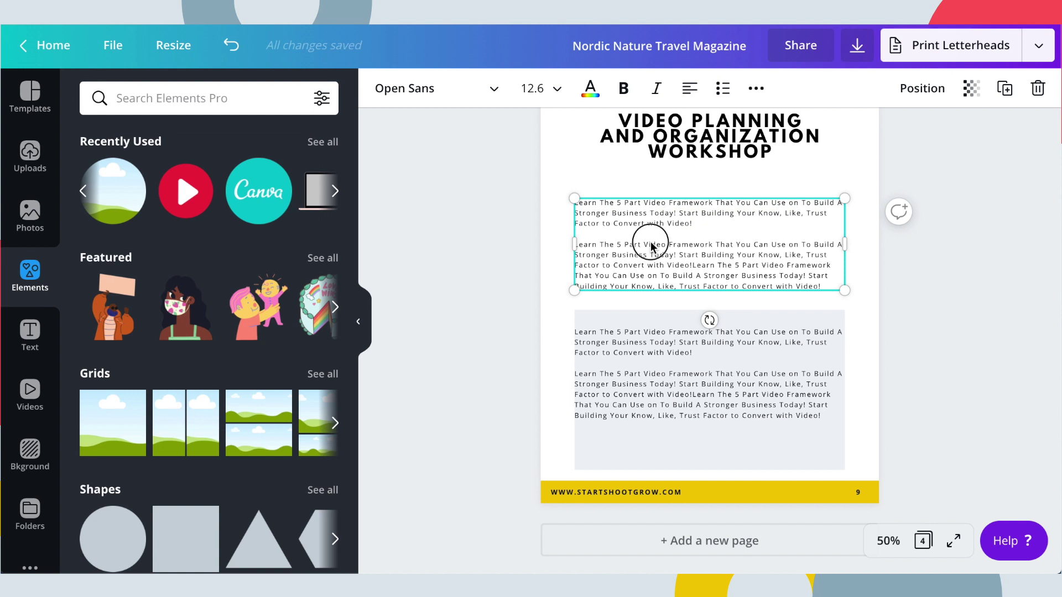
drag(651, 246, 647, 227)
Delete the second paragraph from the copied text and move the remaining paragraph down to just above the footer
click(645, 374)
triple_click(648, 377)
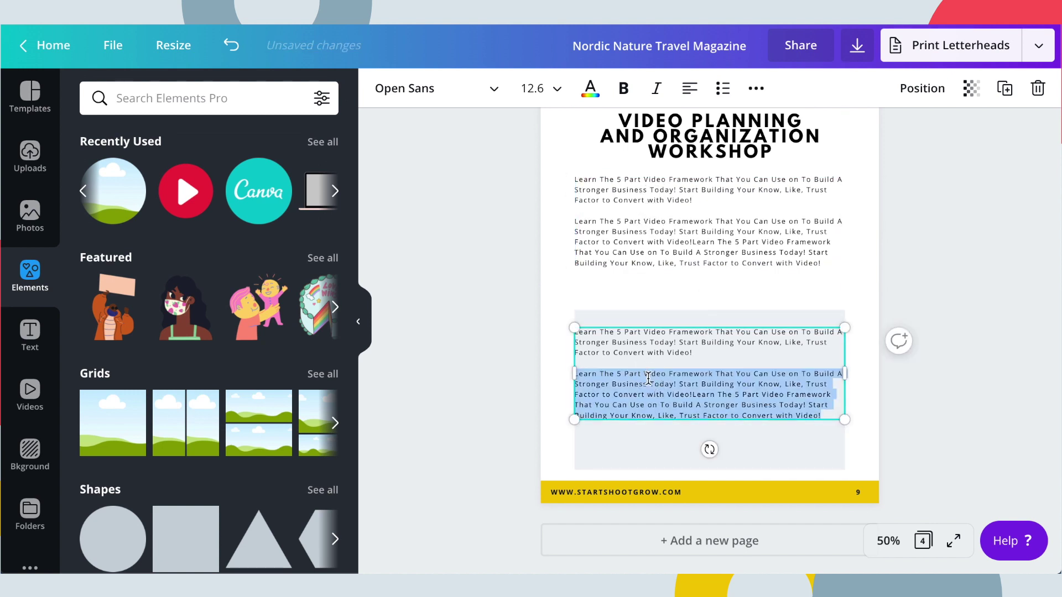
key(BackSpace)
click(666, 403)
click(646, 327)
drag(647, 327, 652, 422)
Shorten the pale rectangle on page 4 and centre it in the gap between the two text blocks
click(647, 320)
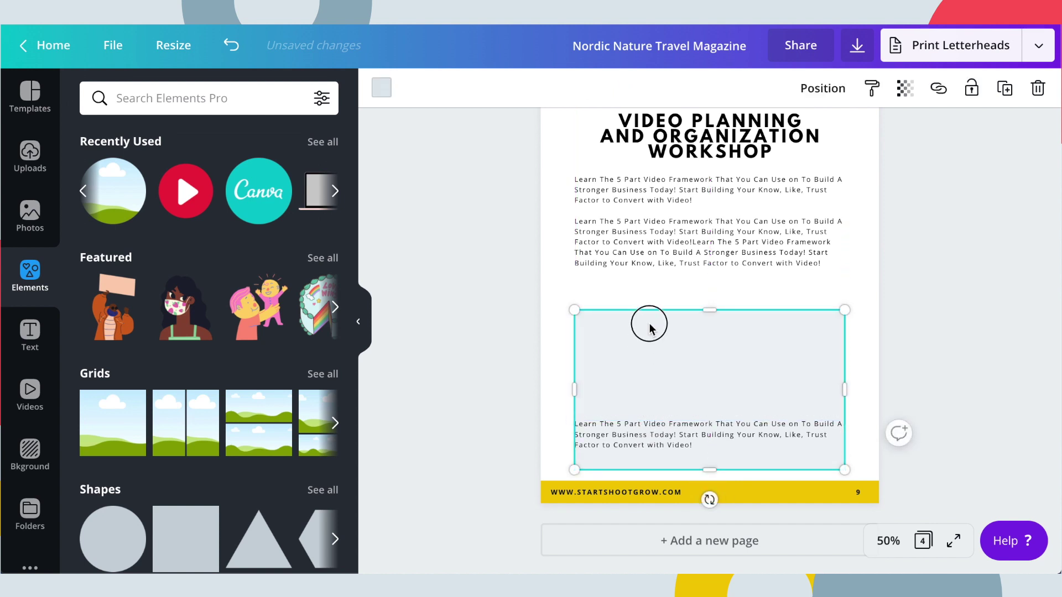
drag(647, 320, 647, 310)
drag(705, 440, 704, 396)
click(611, 460)
click(613, 444)
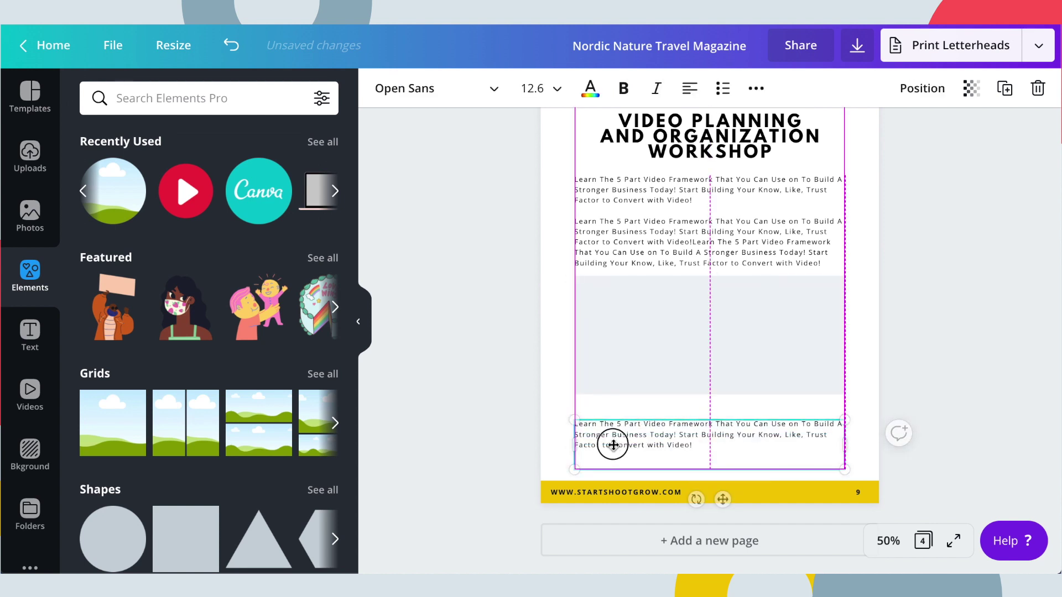
click(551, 346)
drag(630, 334, 634, 341)
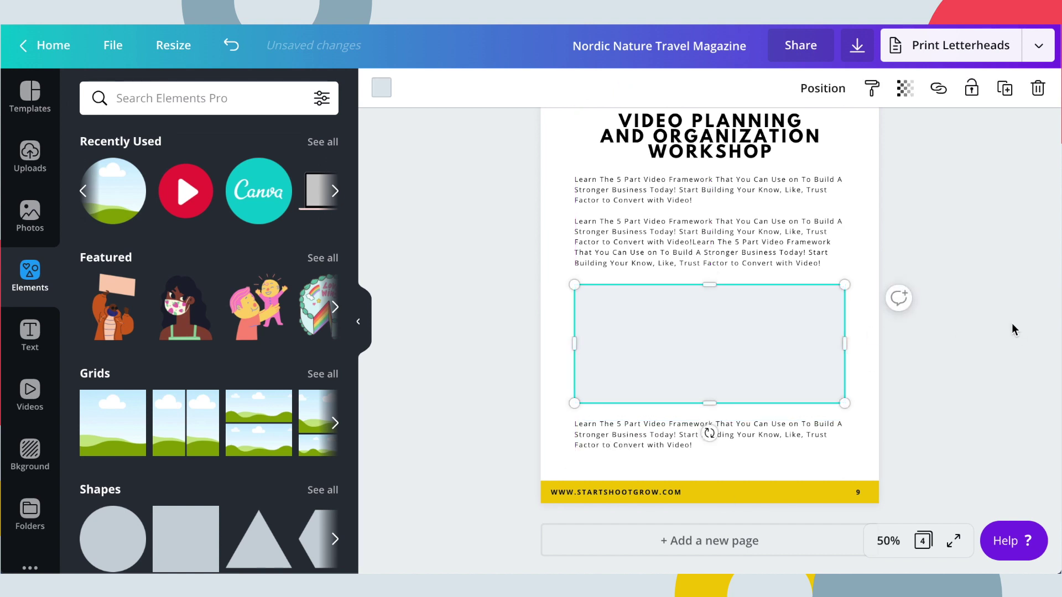
Duplicate page 4 and delete the pale rectangle from the new page
key(Escape)
scroll(630, 351, up, 3)
click(808, 171)
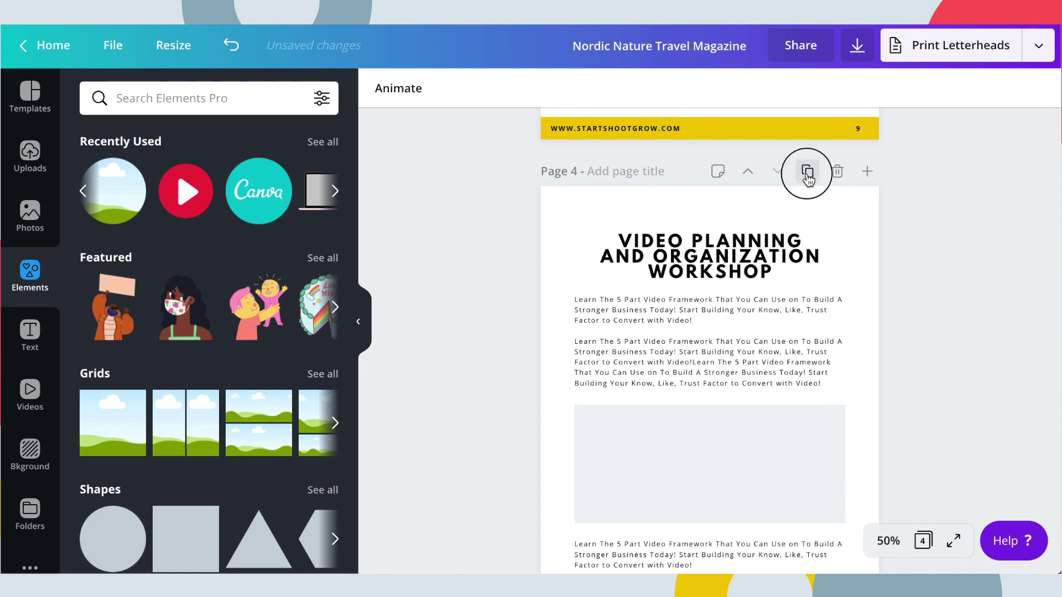
scroll(711, 412, down, 3)
click(652, 340)
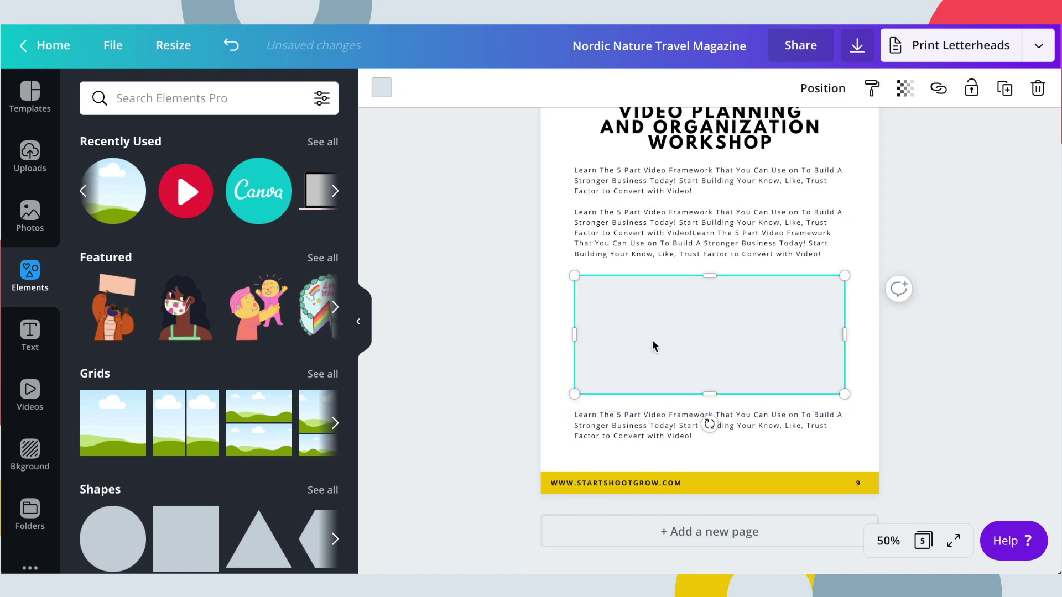
key(Delete)
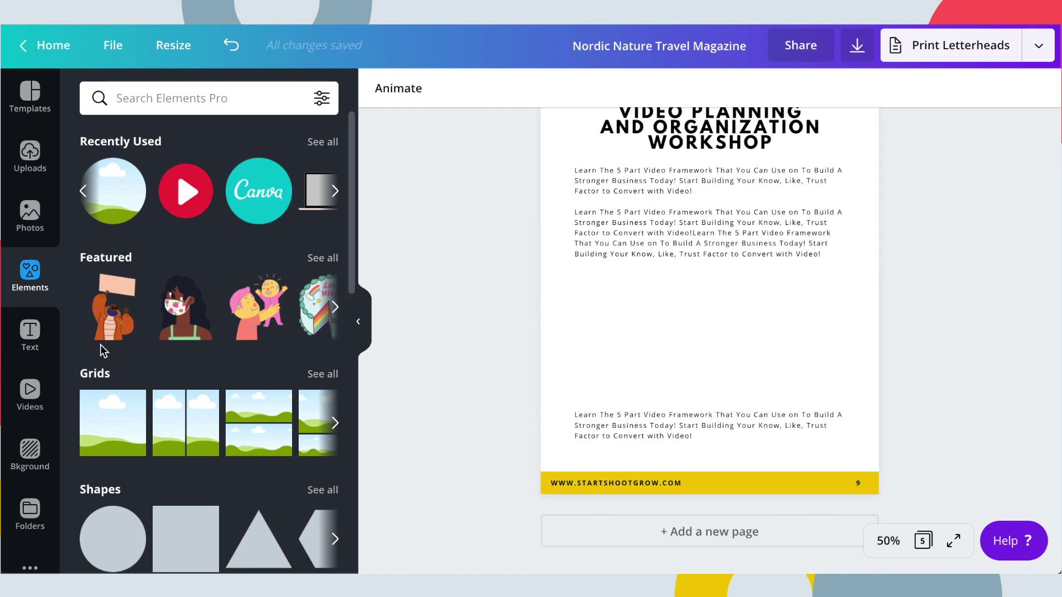
Insert the uploaded Canon camera image, shrink it and place it in the gap between the two text blocks
click(30, 160)
scroll(209, 360, down, 4)
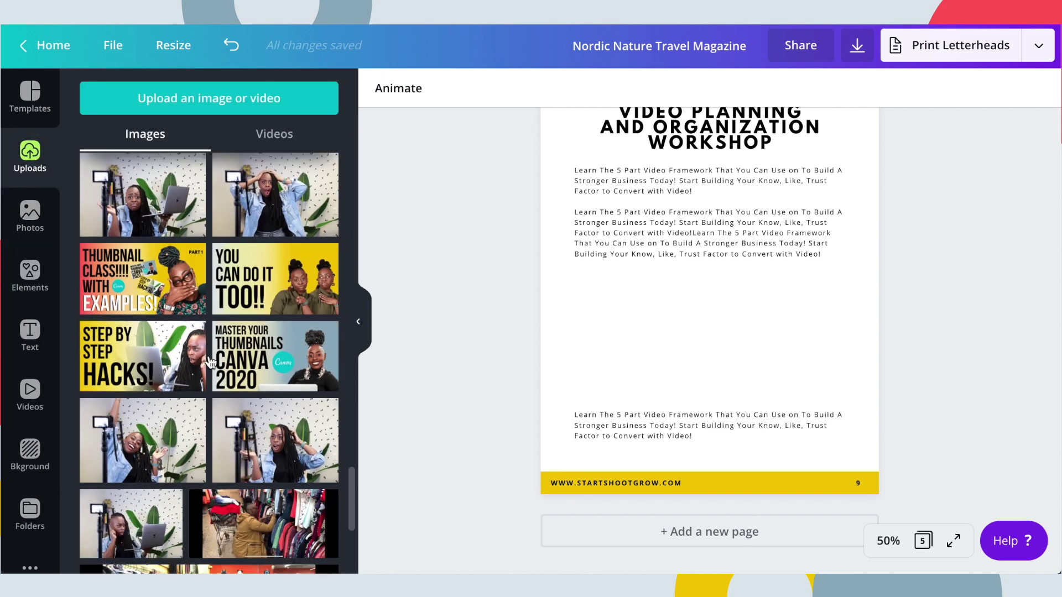
scroll(146, 304, down, 10)
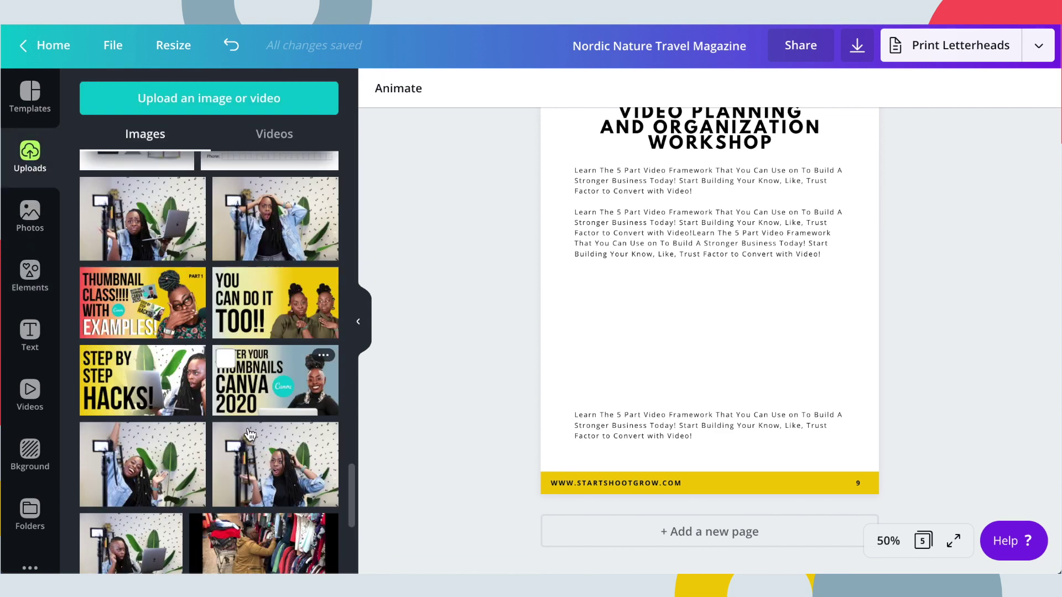
scroll(248, 433, down, 10)
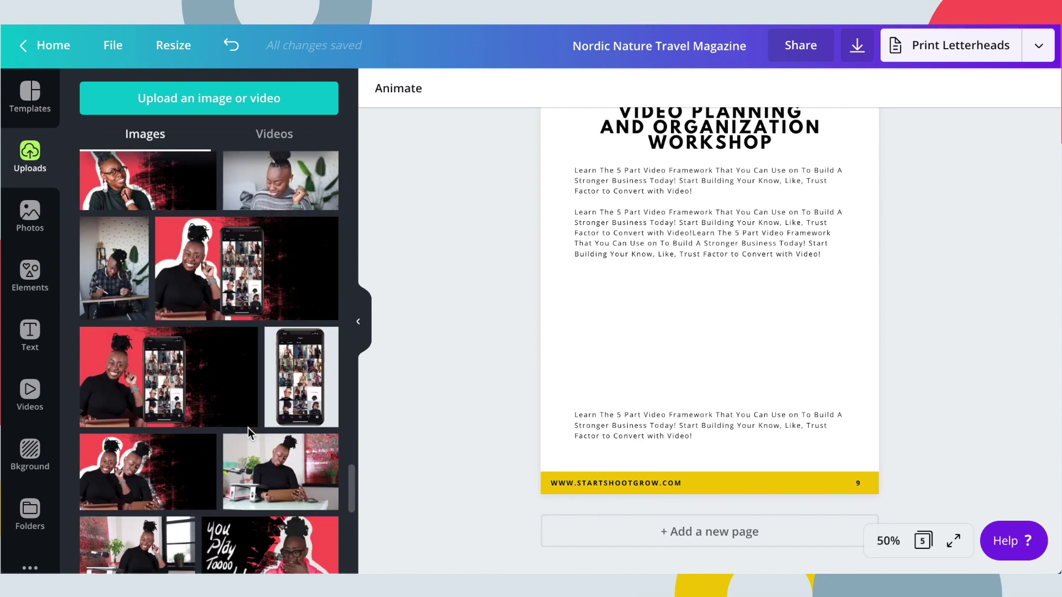
scroll(247, 433, down, 5)
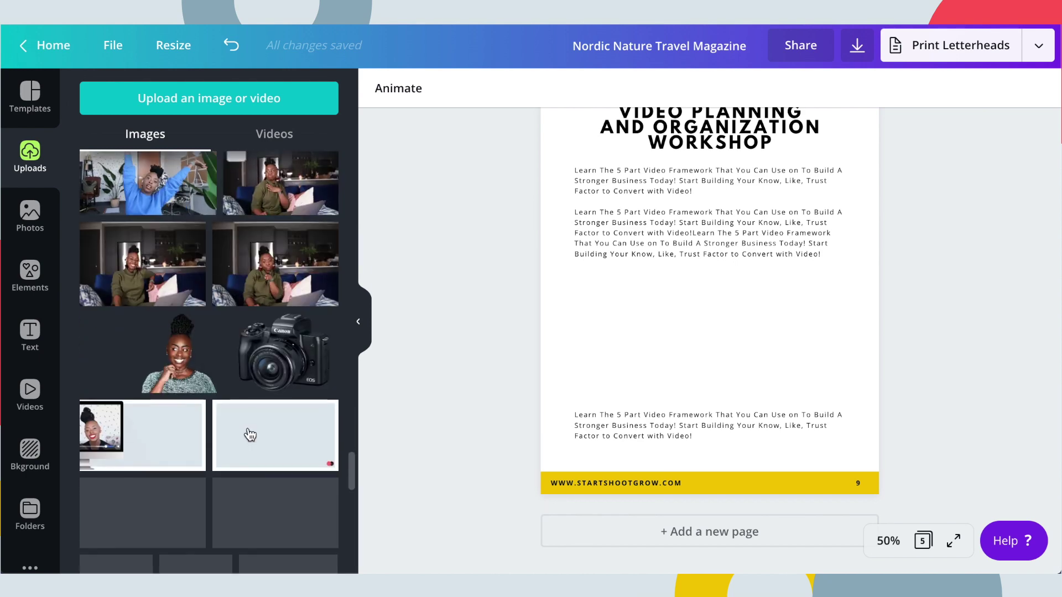
click(265, 356)
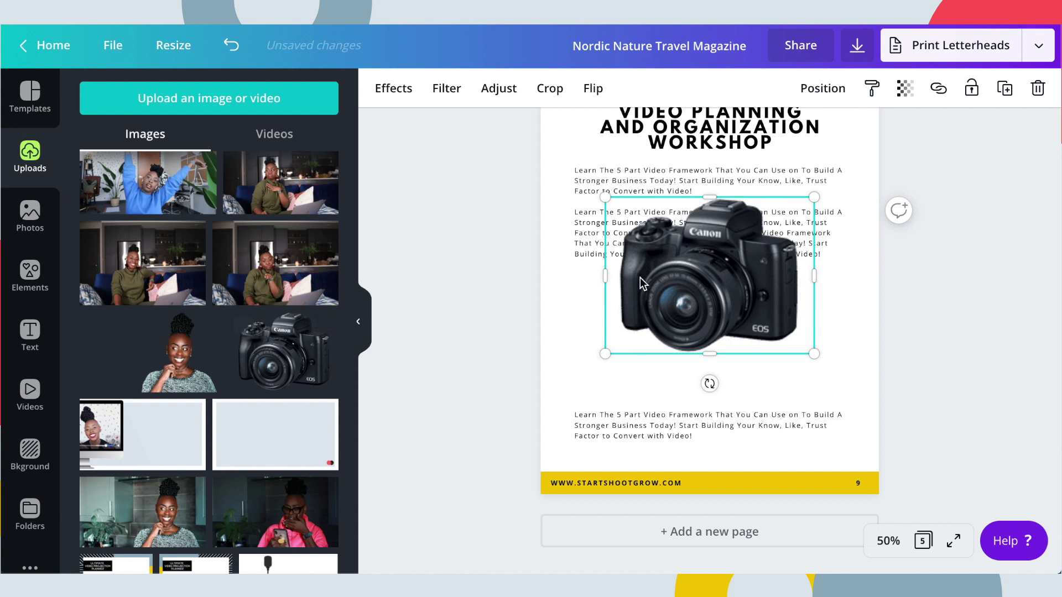
drag(611, 200, 671, 303)
drag(730, 367, 697, 351)
click(866, 360)
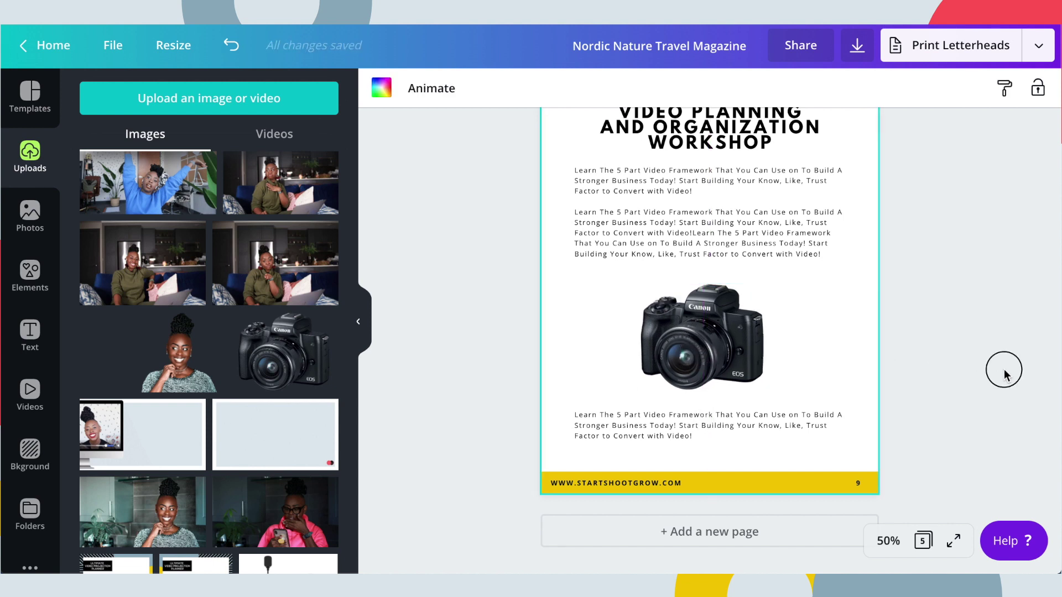
Move the upper body text slightly down towards the camera image
scroll(575, 246, up, 1)
drag(604, 249, 604, 256)
click(913, 372)
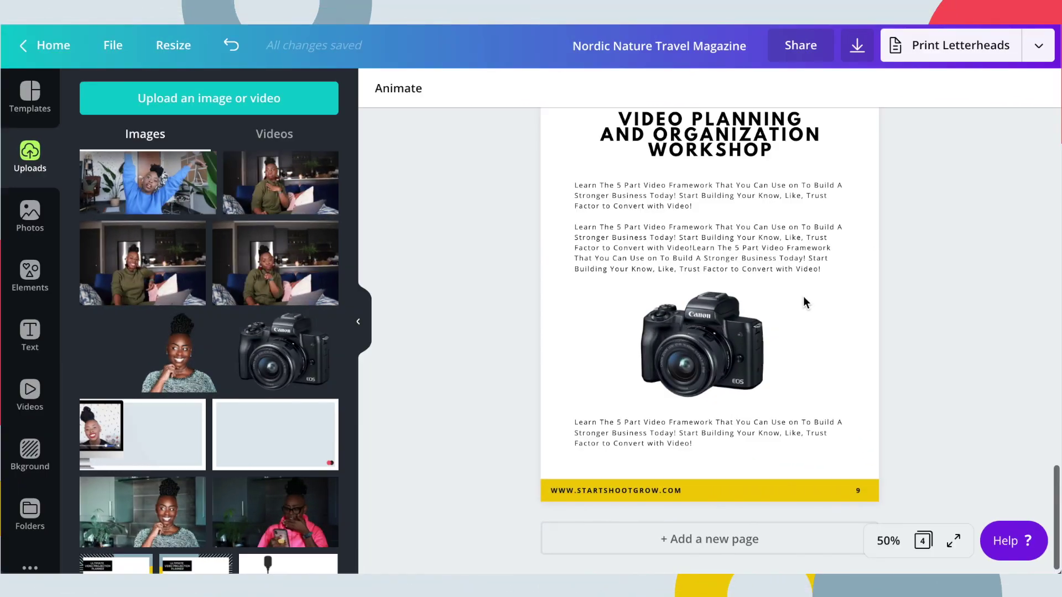
Rename the design as Course Workbook
scroll(803, 298, down, 2)
scroll(803, 297, up, 15)
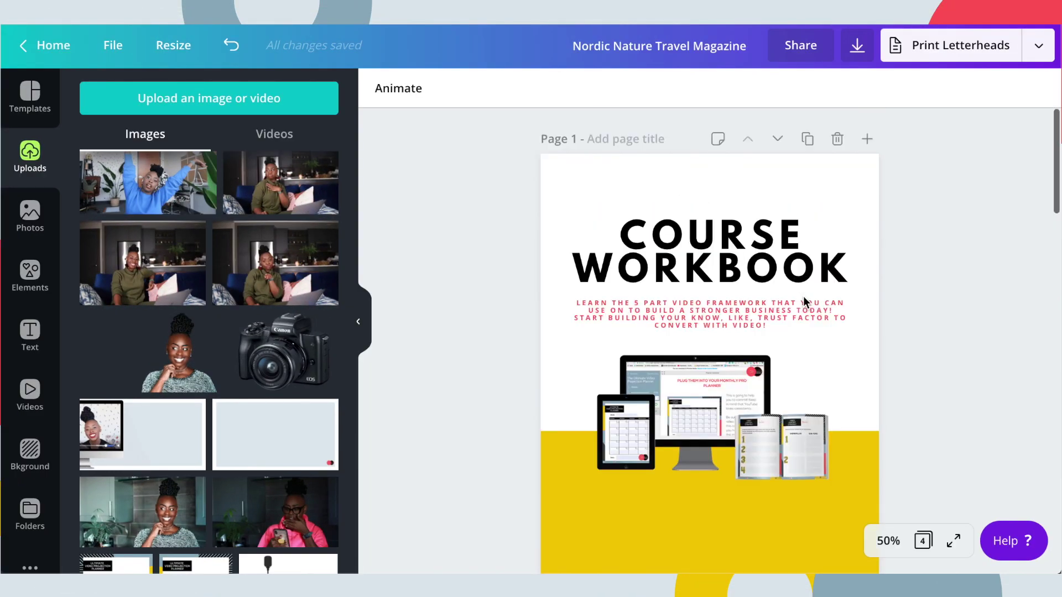
click(626, 45)
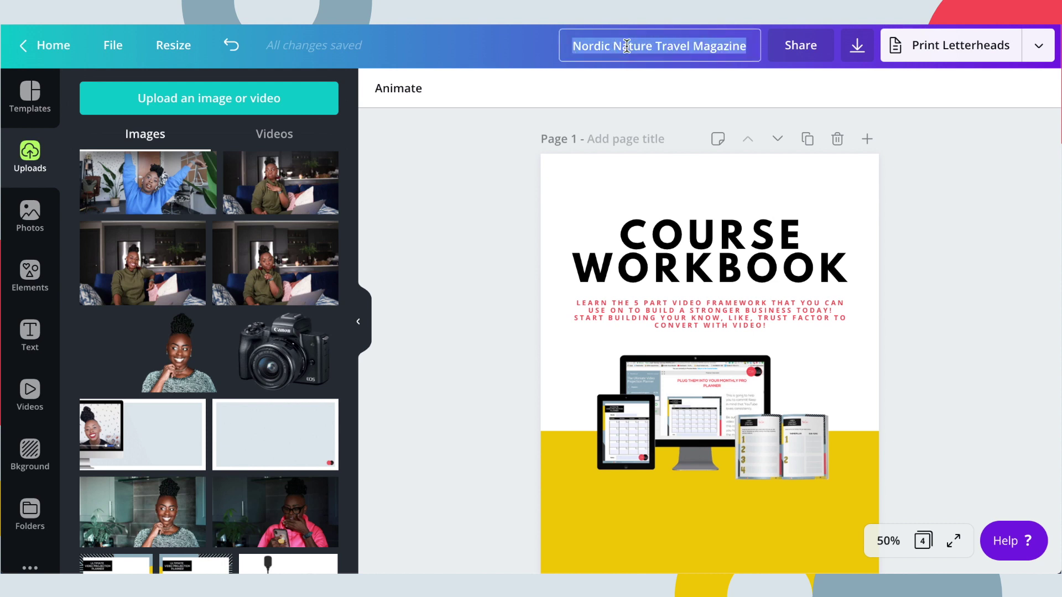
text(c)
text(ourse Workbook)
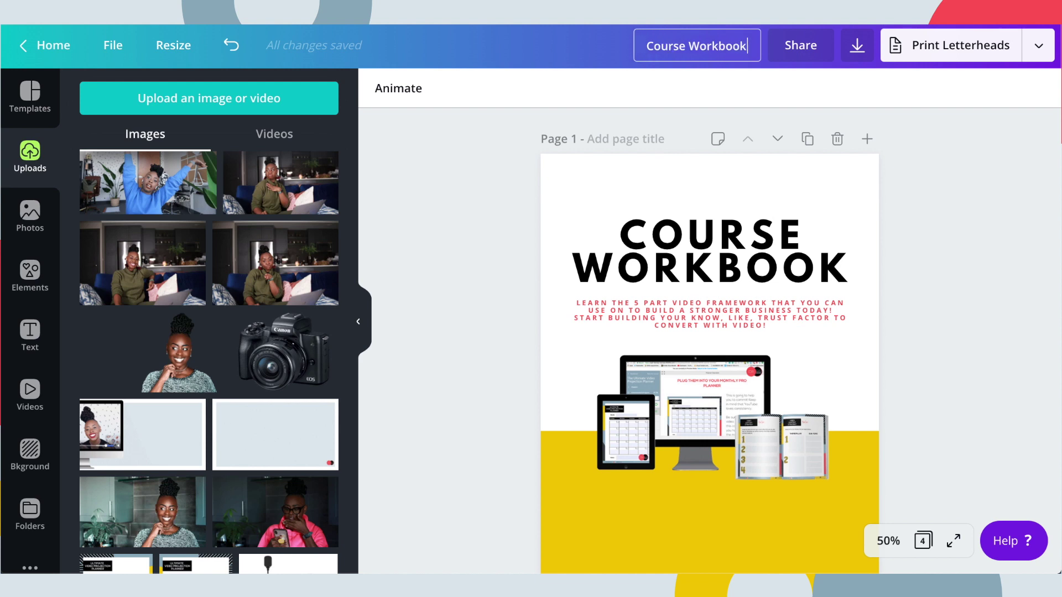
key(Return)
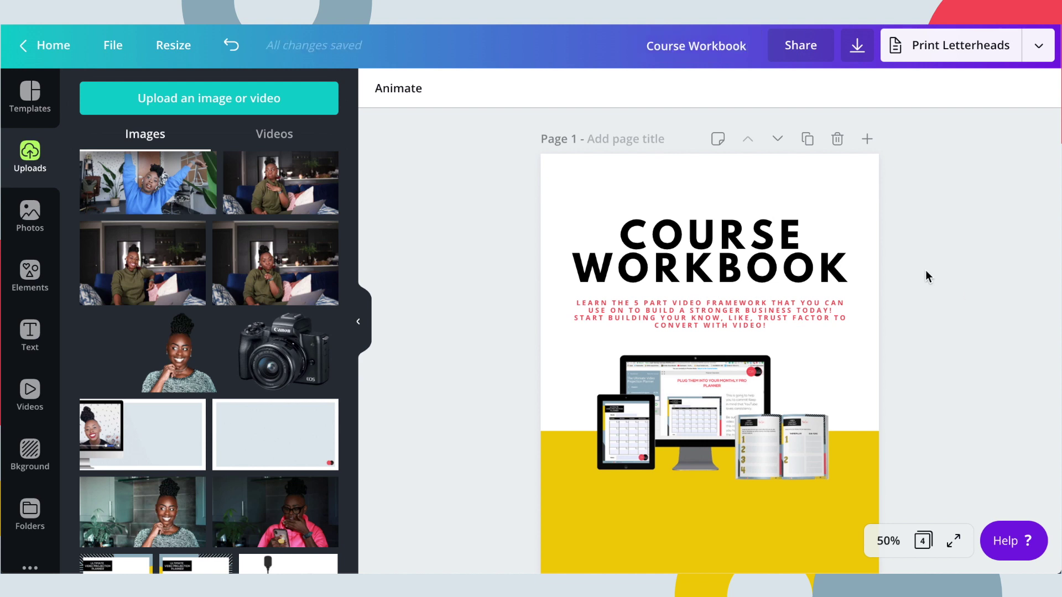
scroll(694, 330, down, 4)
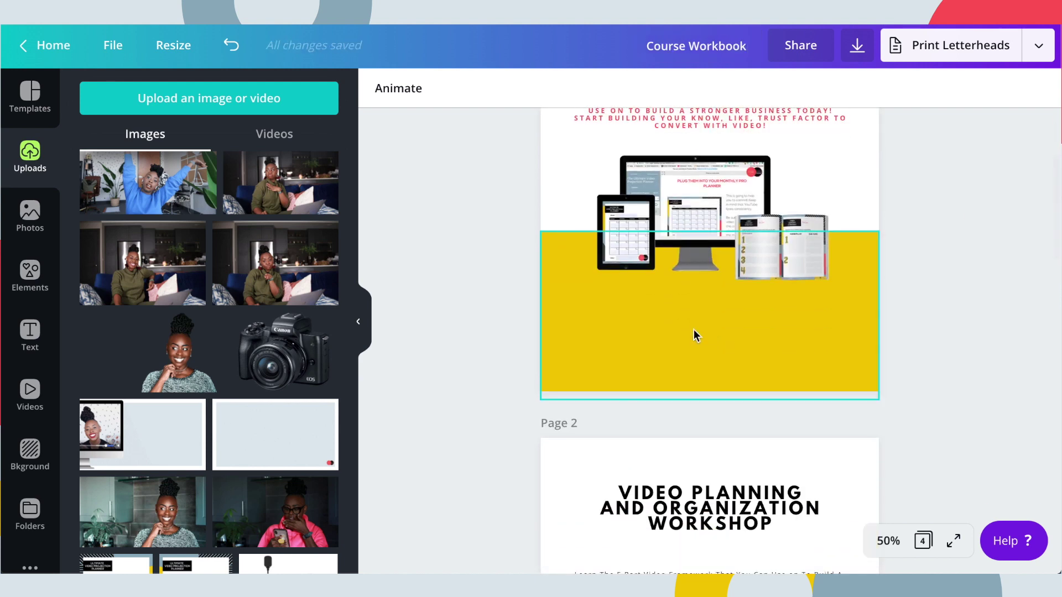
Download all pages of the course workbook as a PDF Print file
scroll(693, 329, up, 4)
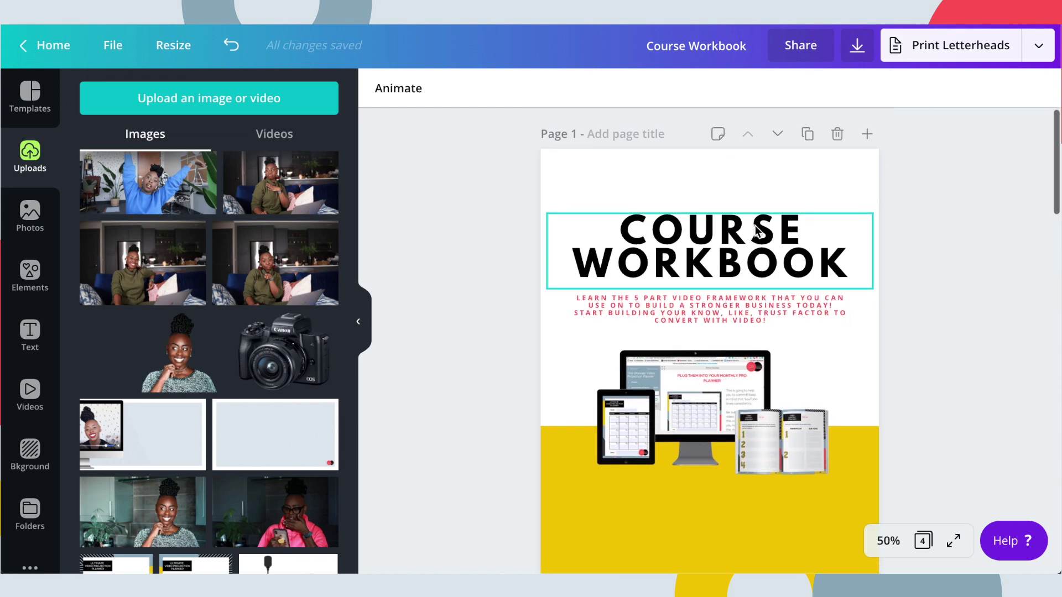
click(857, 47)
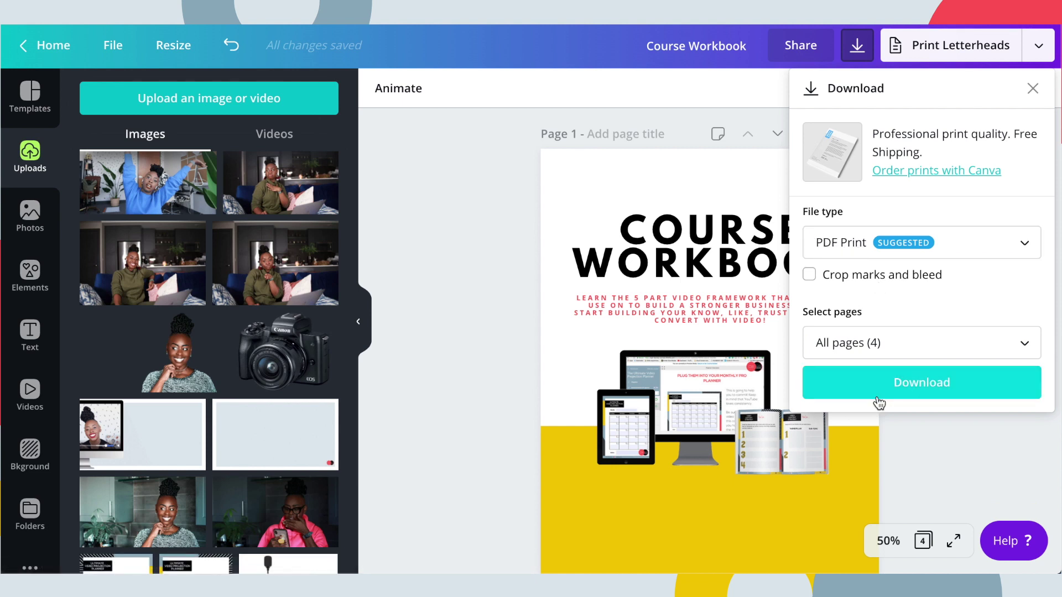
click(880, 346)
click(904, 290)
click(914, 391)
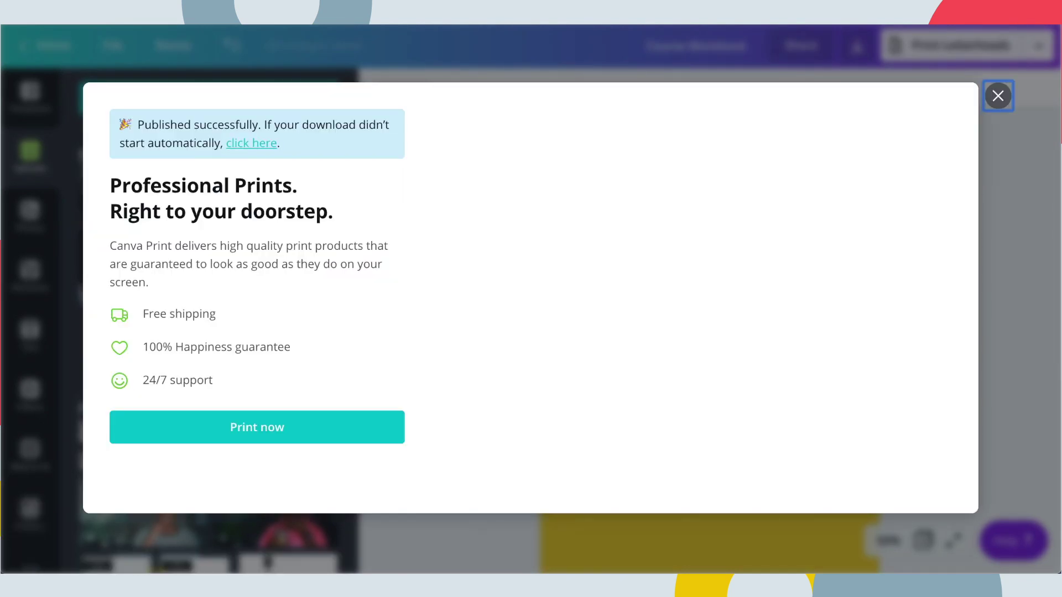
Switch to the Thinkific course builder and add a new PDF lesson to the Course Conclusion chapter
key(ctrl+Tab)
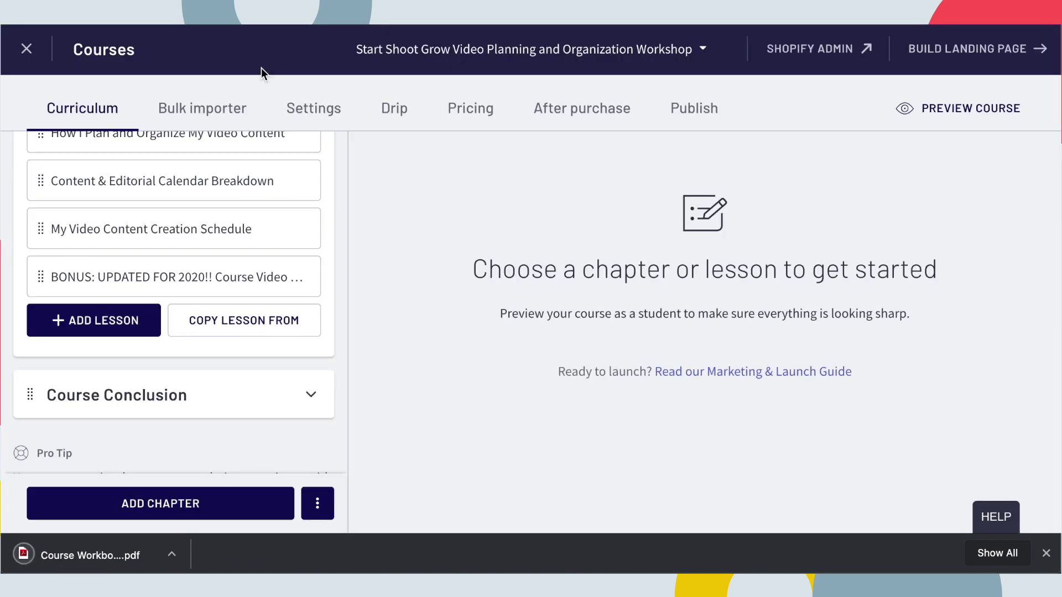
scroll(147, 227, up, 3)
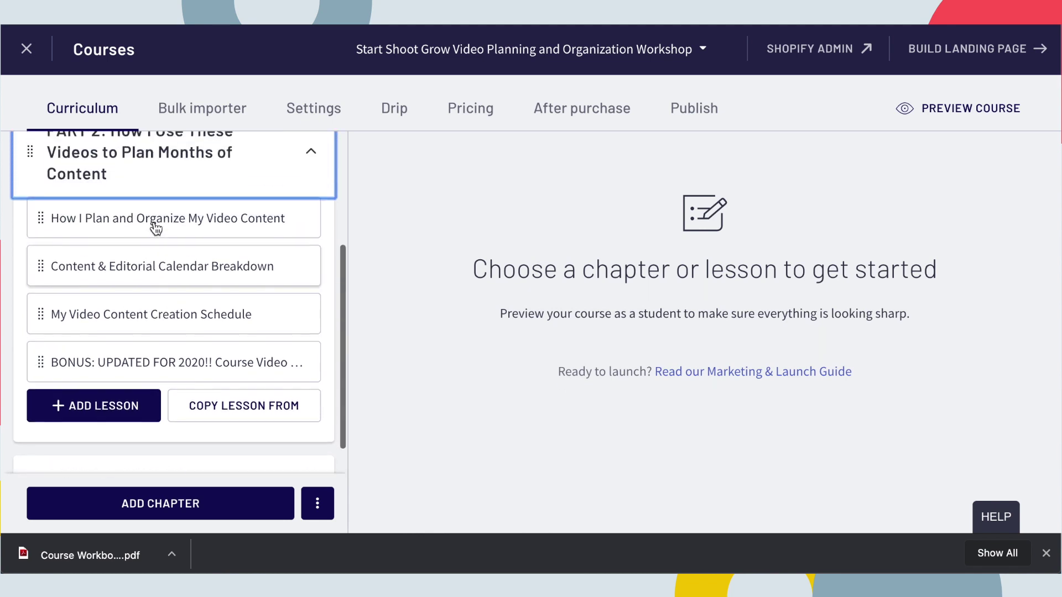
scroll(156, 230, down, 3)
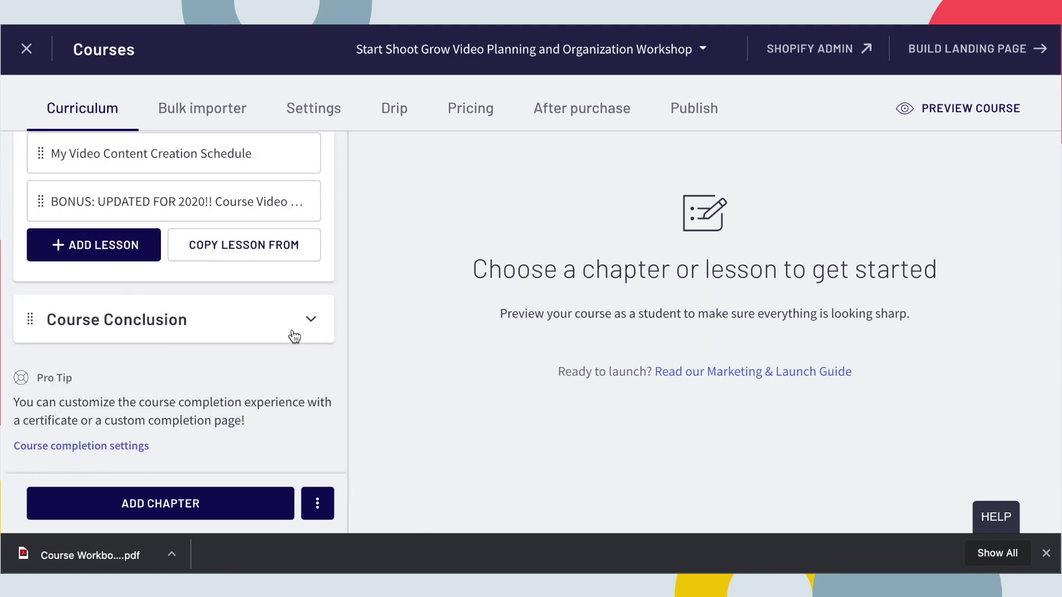
click(316, 323)
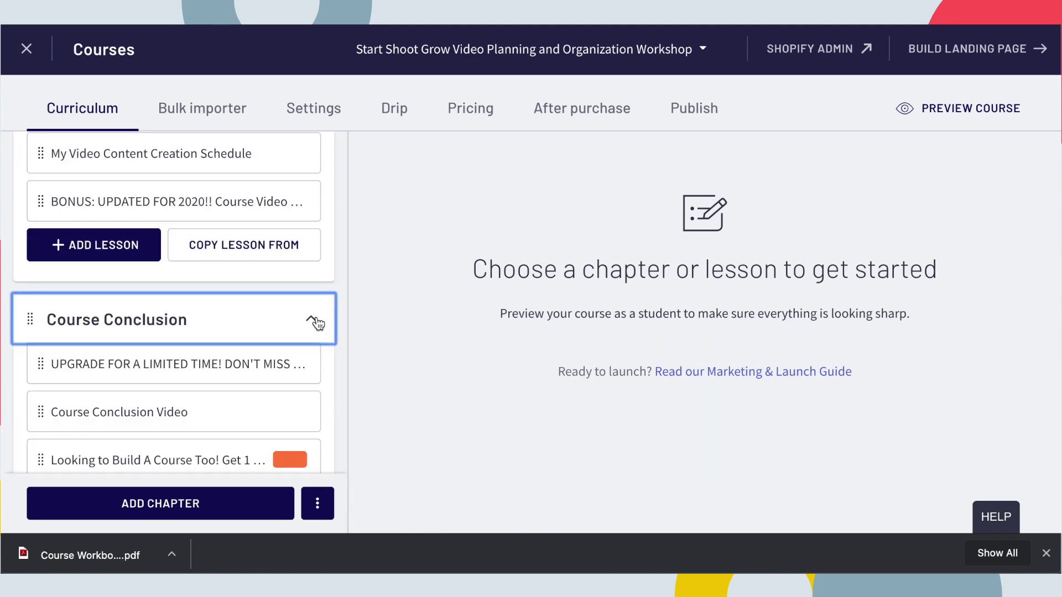
scroll(187, 346, down, 3)
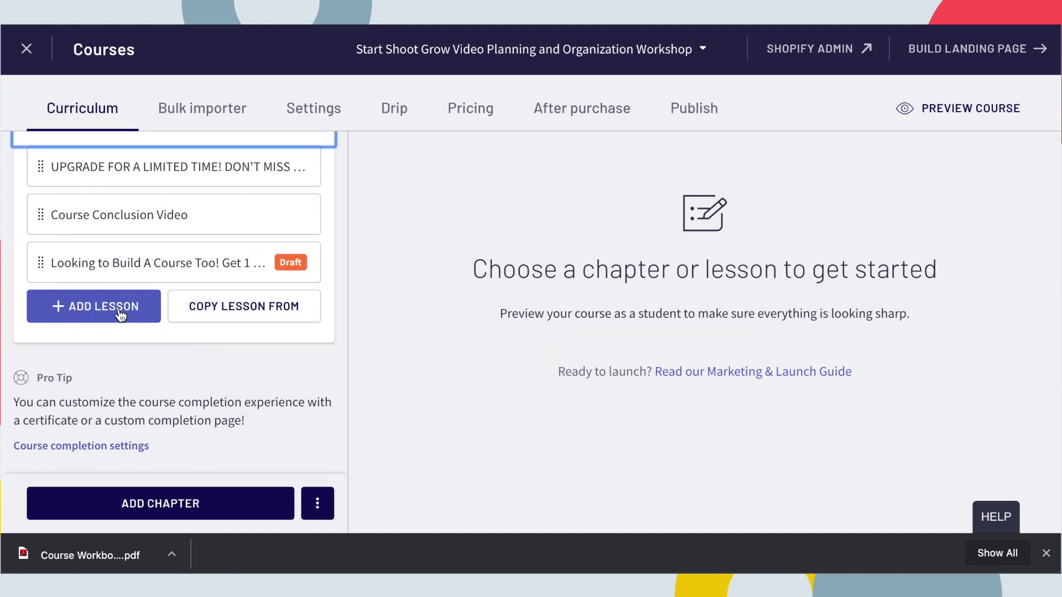
click(91, 310)
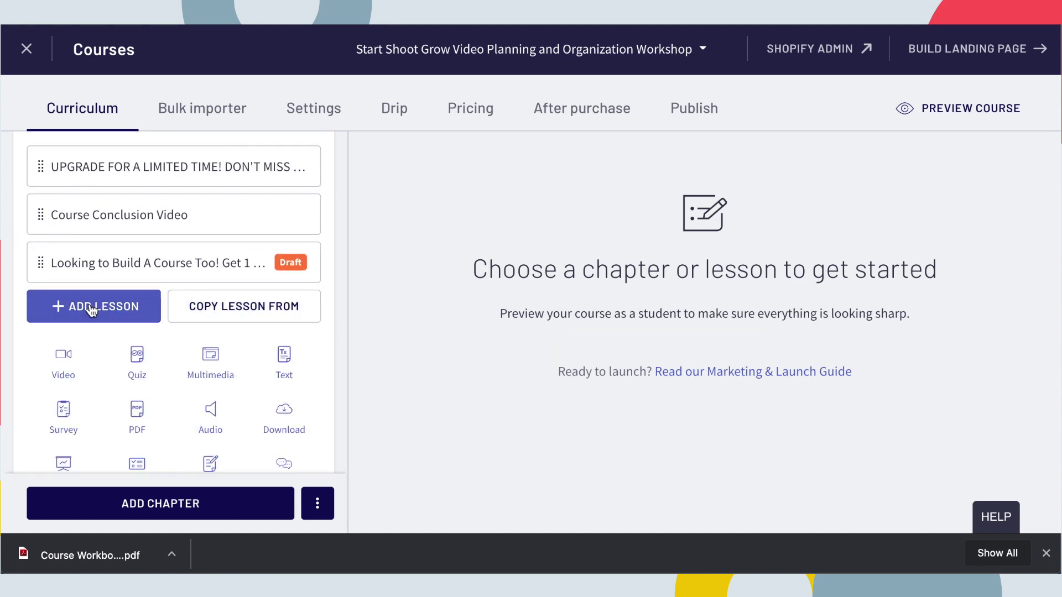
scroll(209, 406, up, 5)
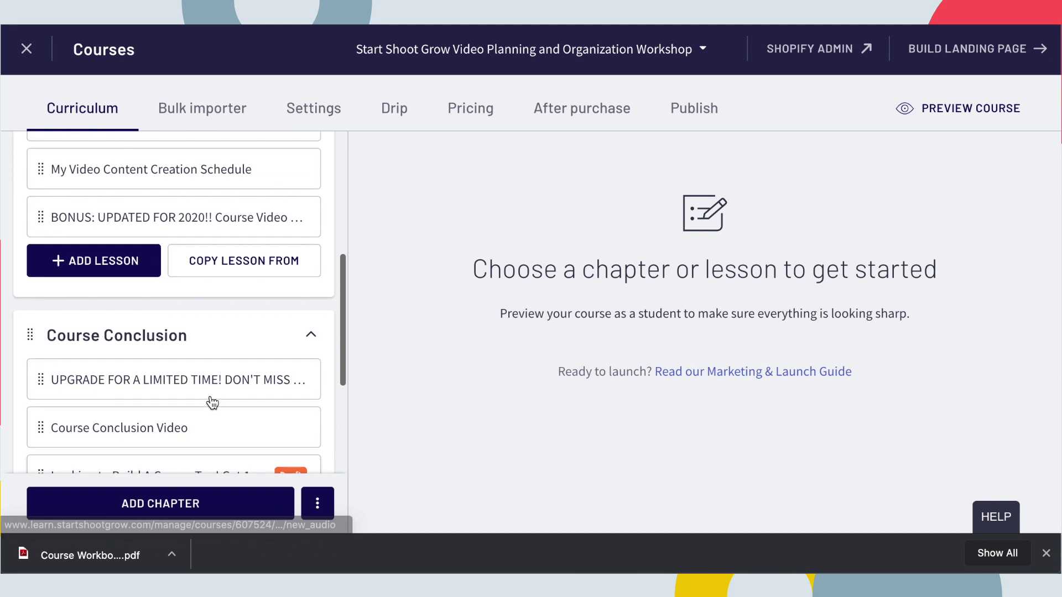
scroll(211, 401, up, 1)
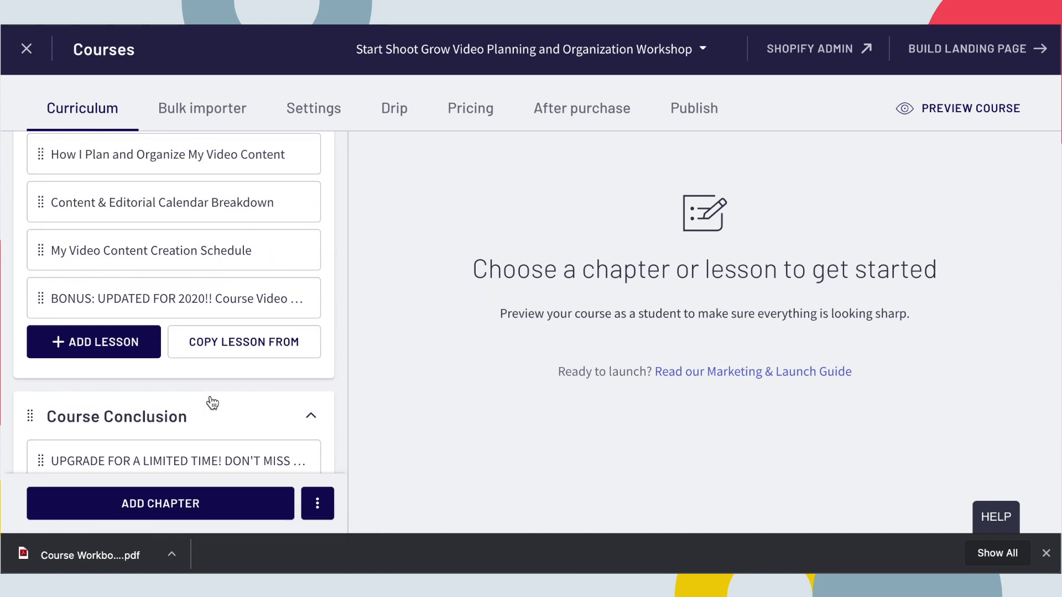
scroll(212, 402, down, 1)
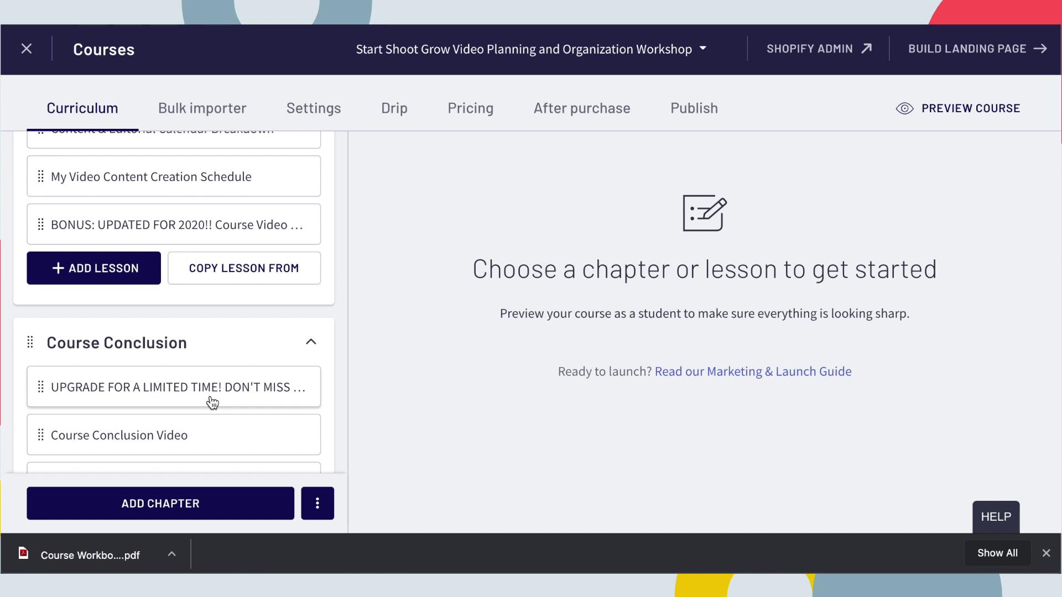
scroll(210, 401, down, 4)
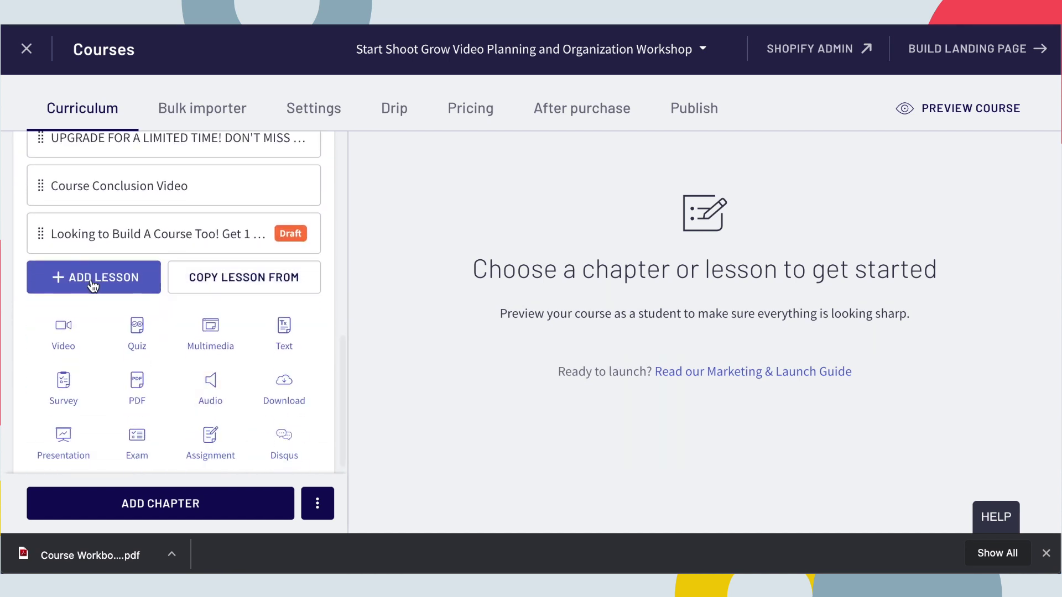
click(142, 393)
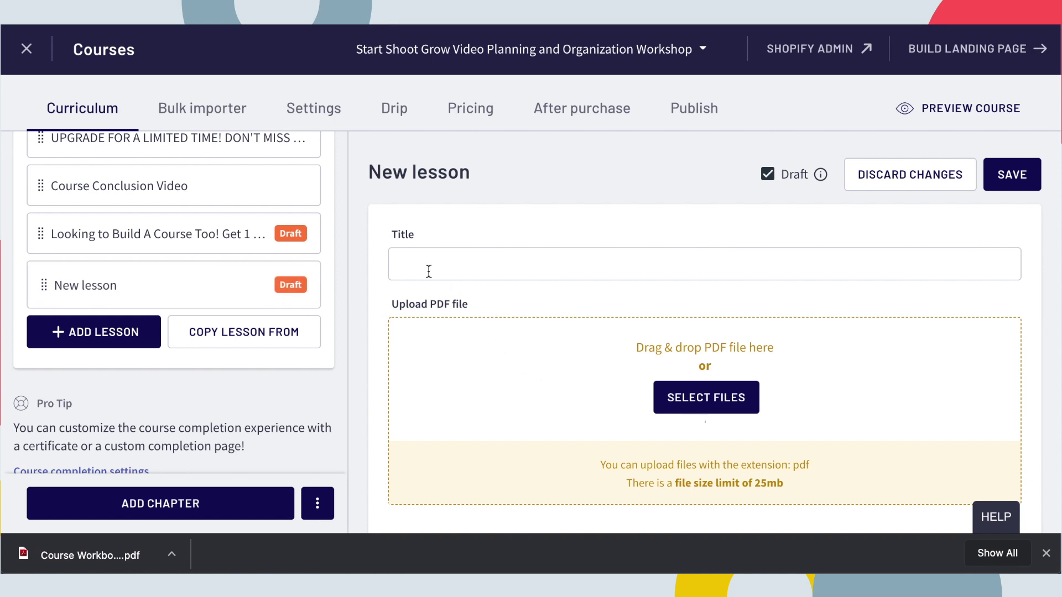
Title the new lesson Workbook, upload Course Workbook.pdf to it and save the lesson
click(428, 270)
text(Workbook)
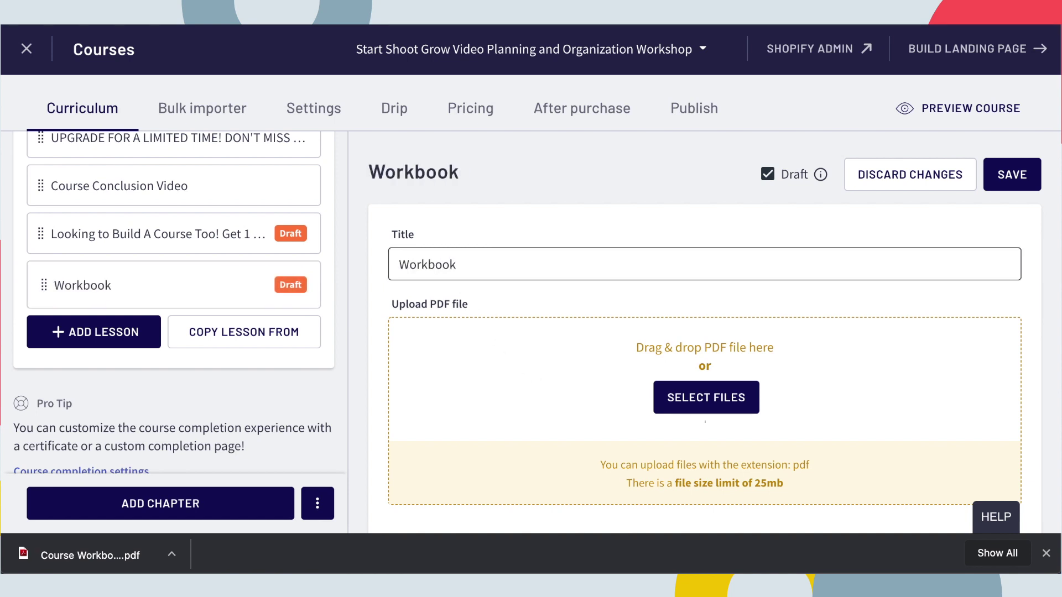
click(670, 403)
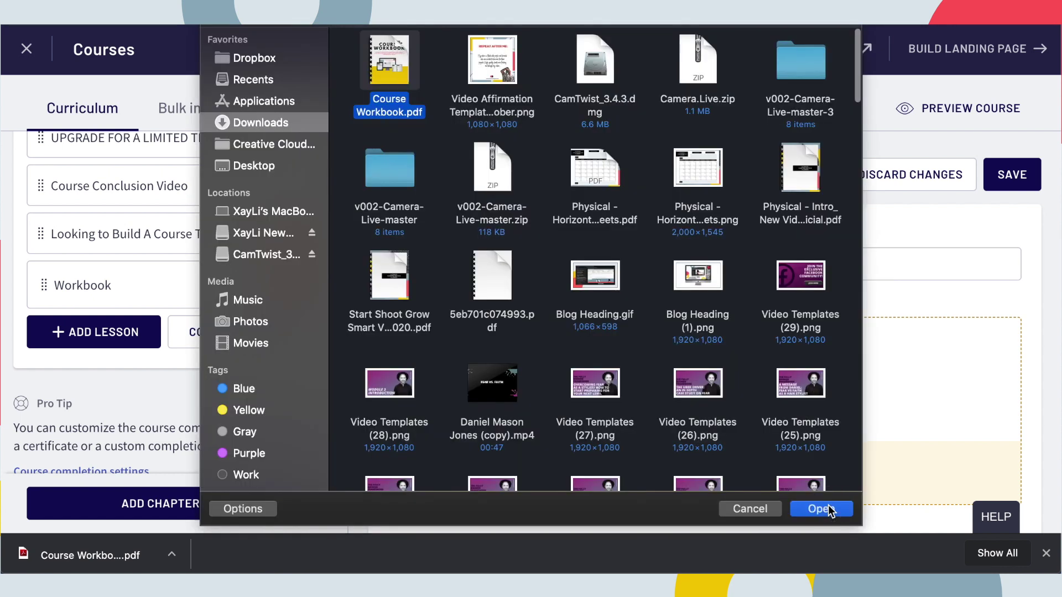
click(828, 505)
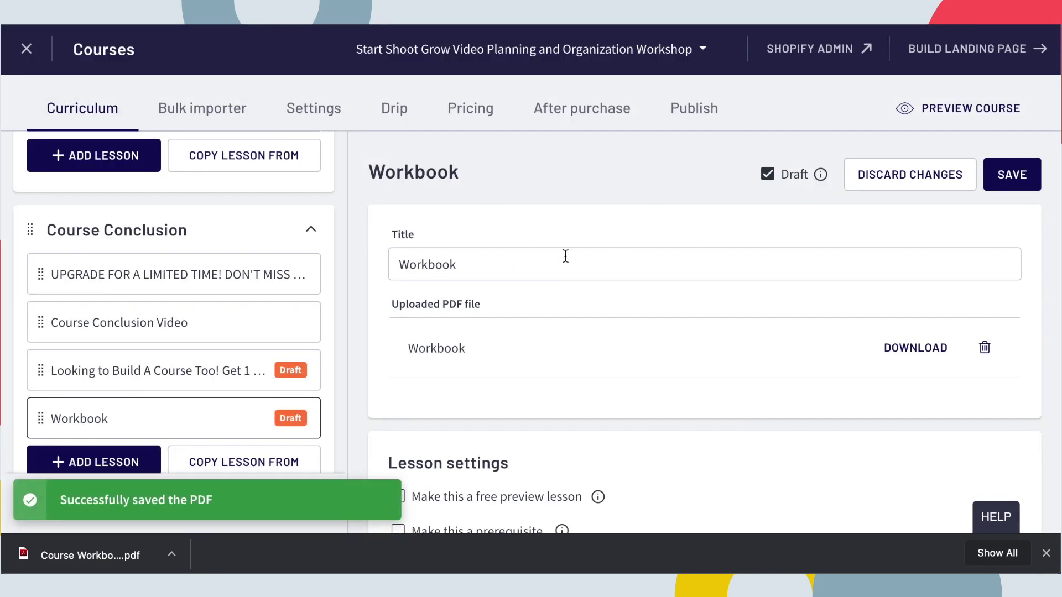
click(1007, 174)
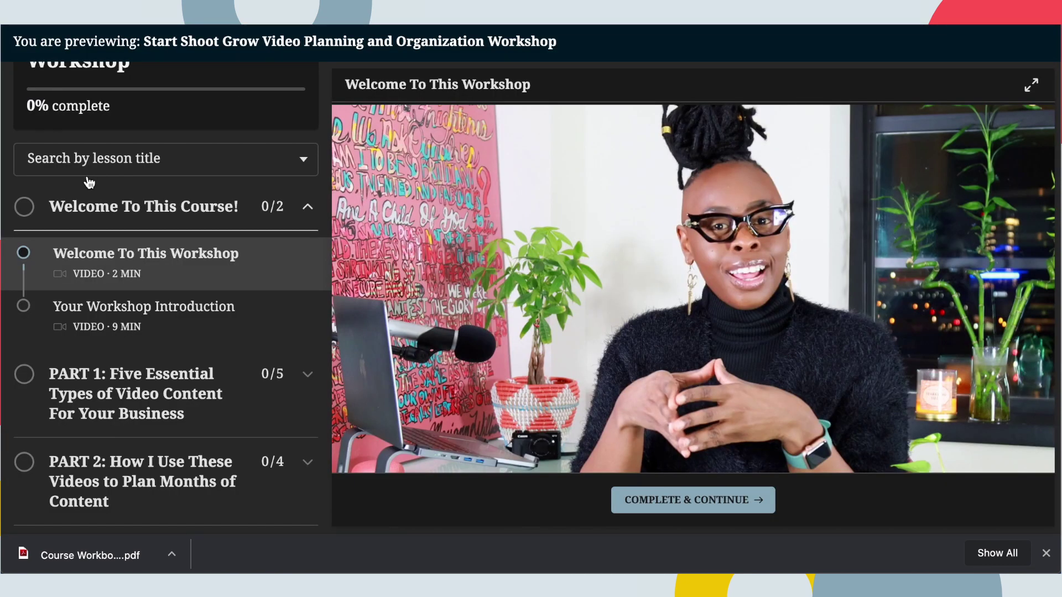
Look over the Welcome To This Course! chapter in the course preview and dismiss the browser's downloads bar
click(174, 224)
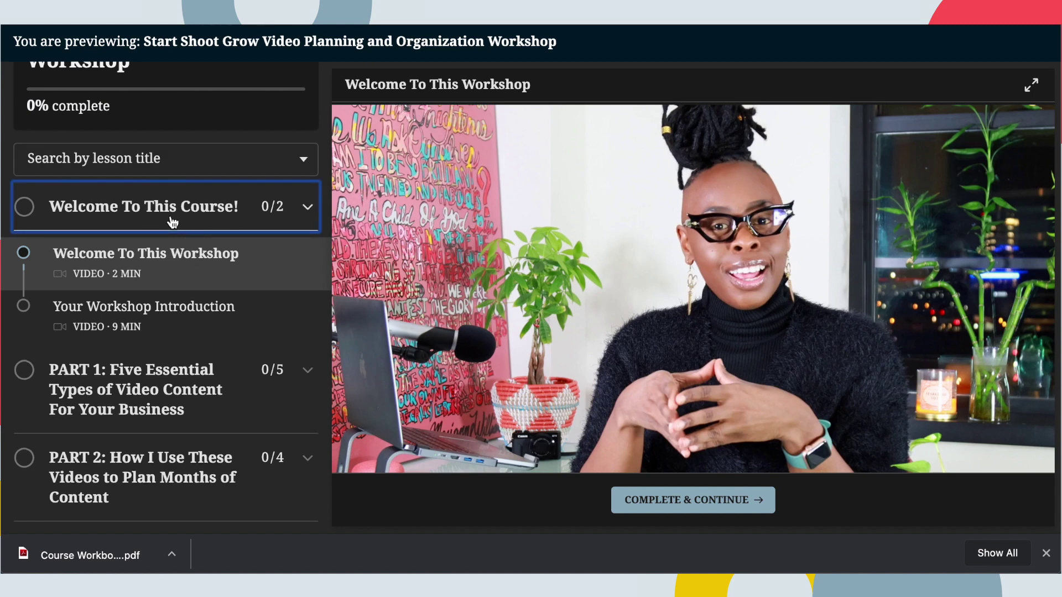
click(191, 285)
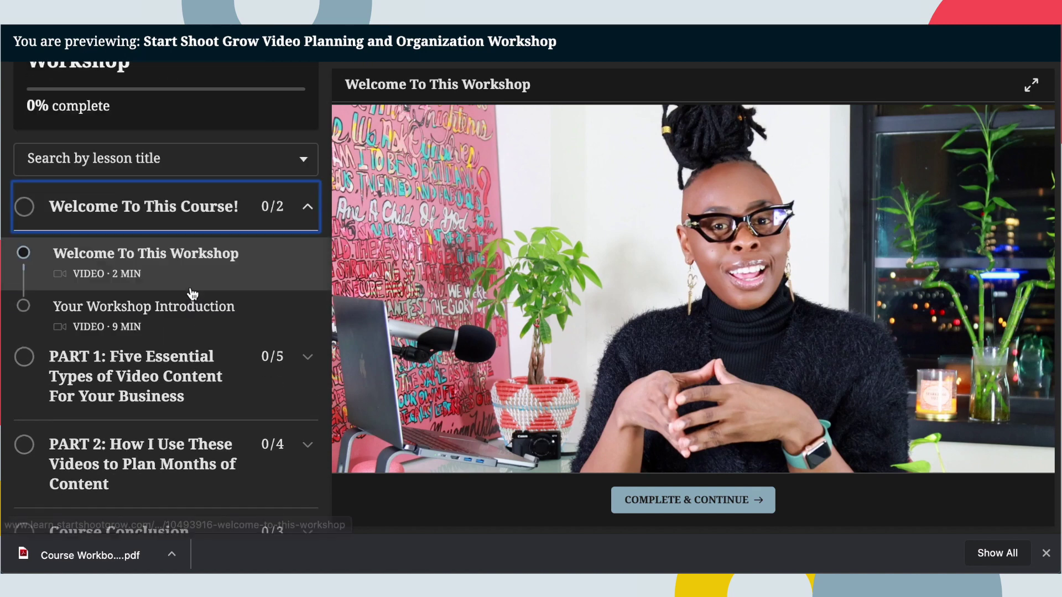
scroll(196, 382, down, 1)
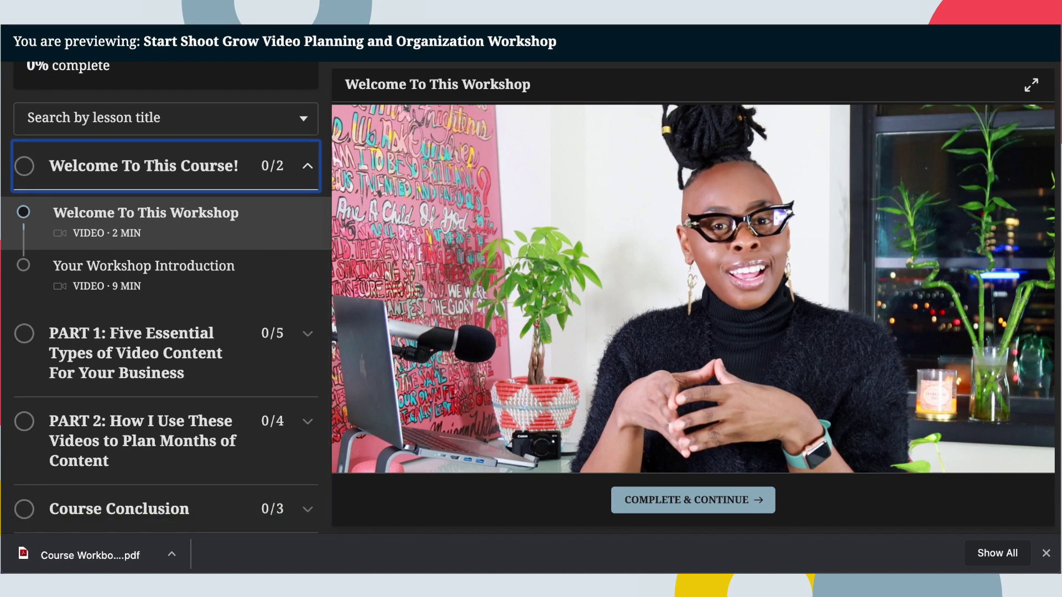
click(144, 266)
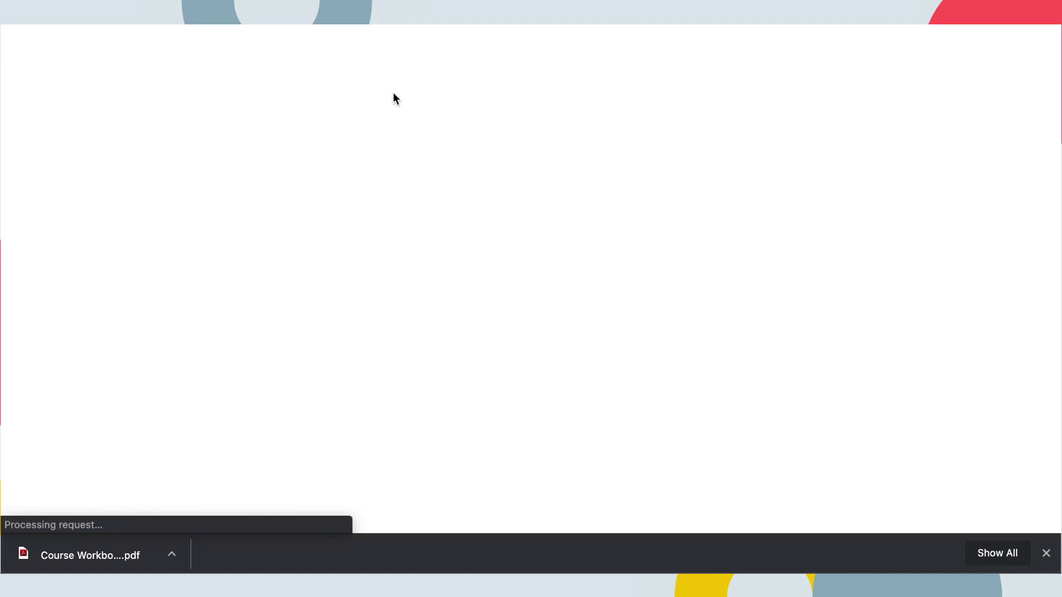
click(1045, 554)
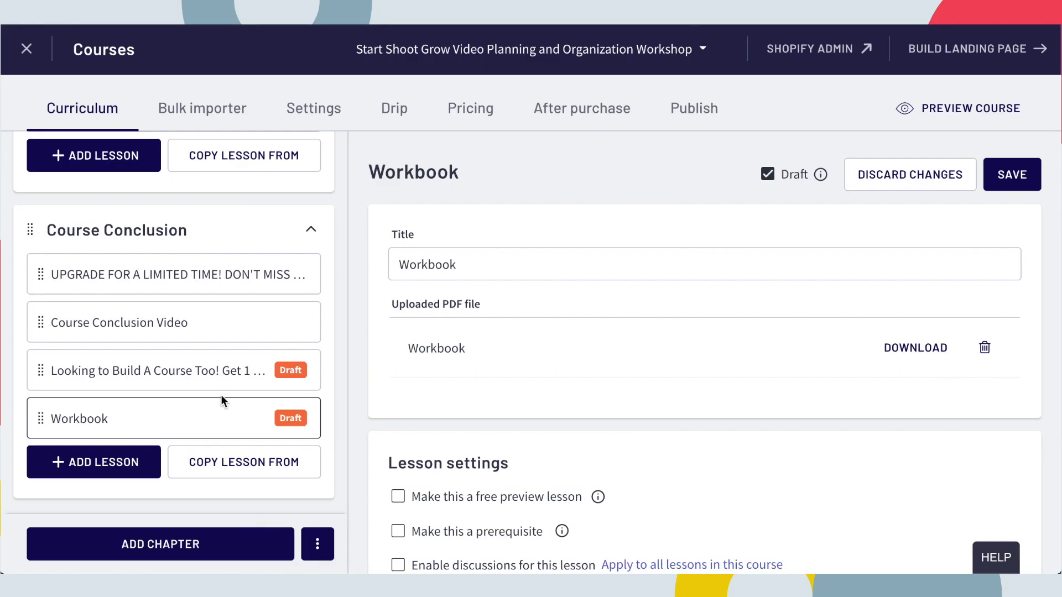
Open the Workbook lesson from the Course Conclusion chapter in the course preview
scroll(141, 346, up, 15)
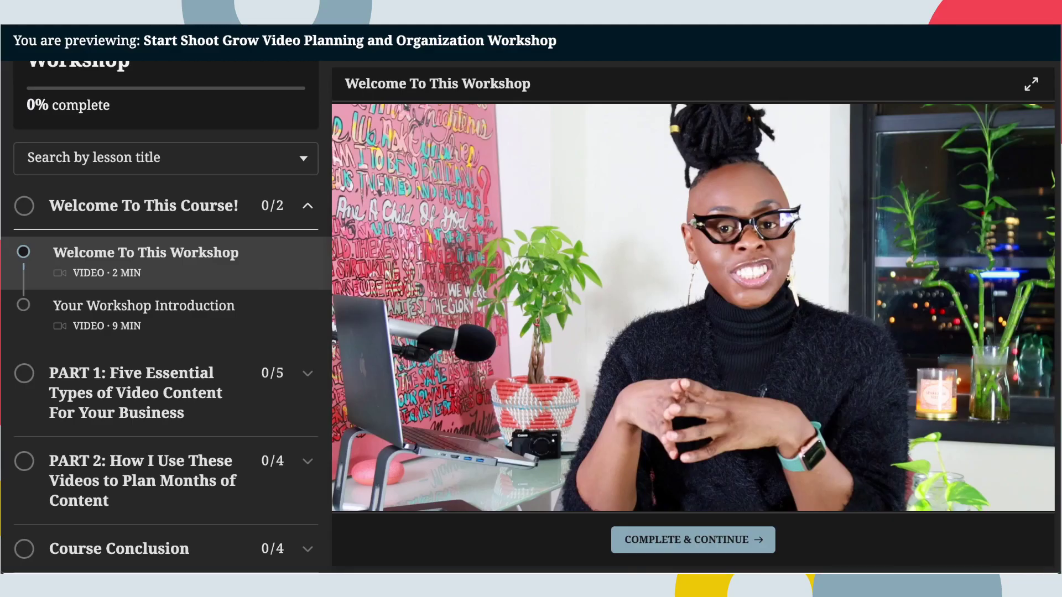
scroll(116, 249, down, 1)
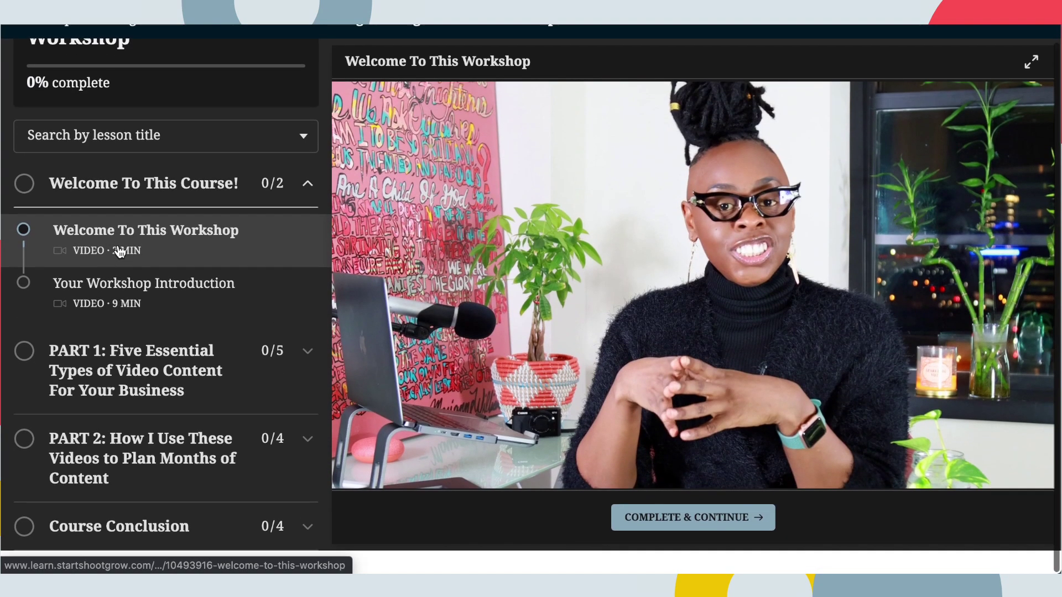
click(206, 529)
scroll(213, 363, down, 3)
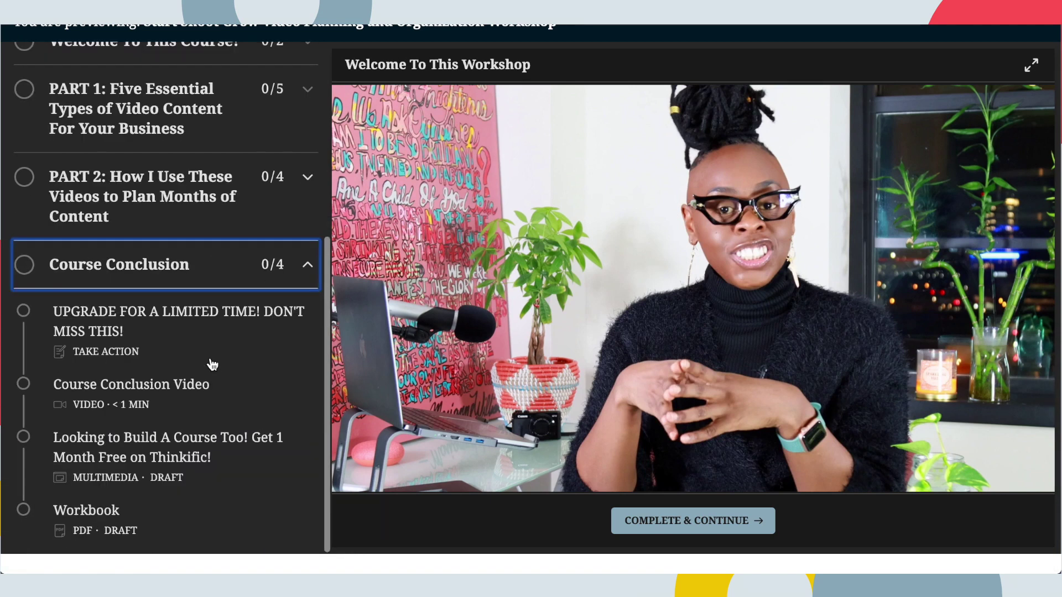
click(181, 519)
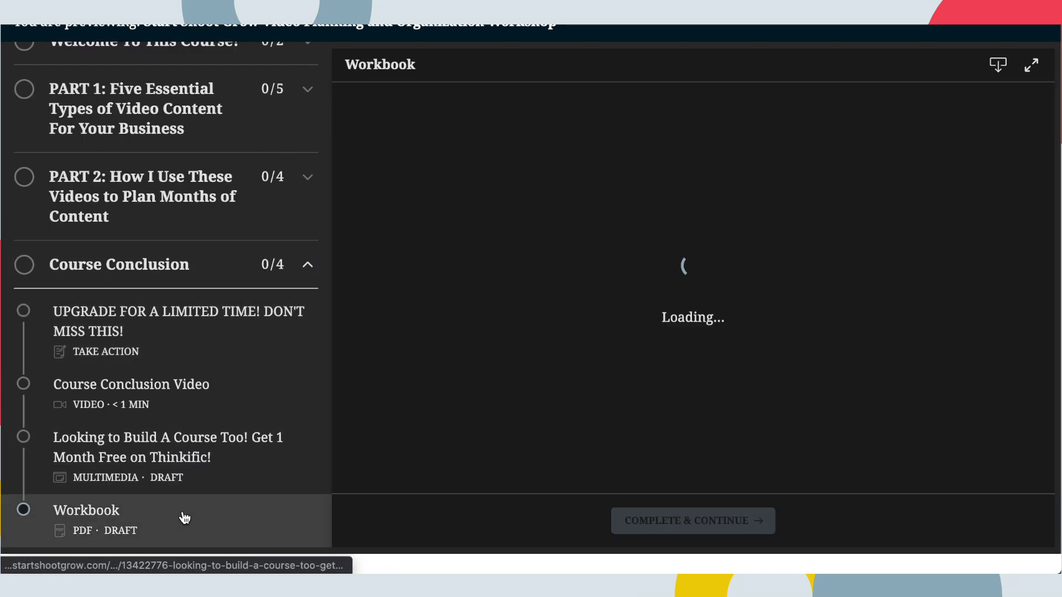
Examine the uploaded workbook's pages in the lesson's PDF viewer, from the cover to the camera page and back
scroll(557, 327, down, 15)
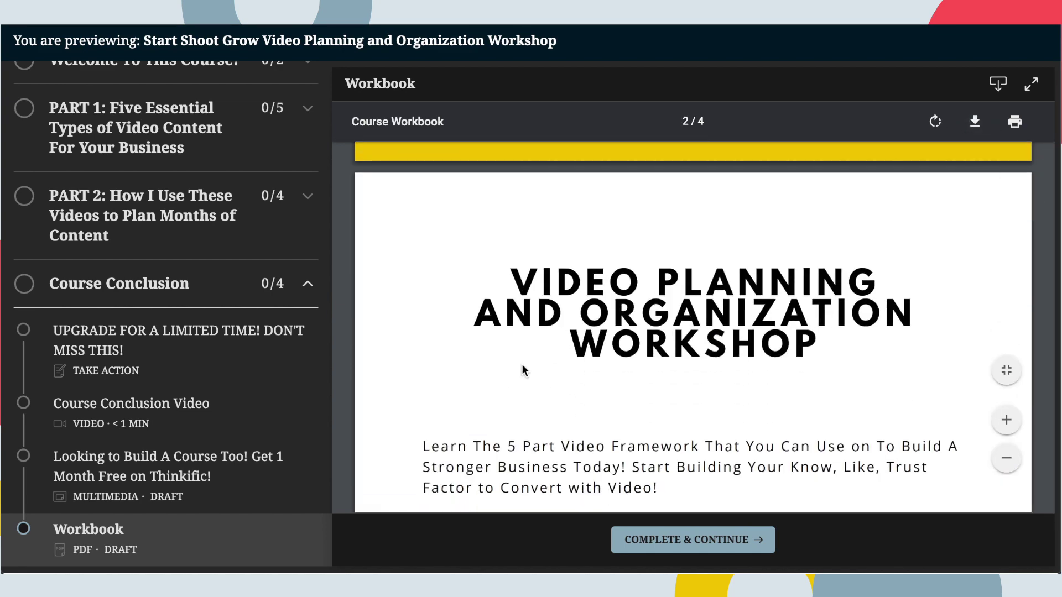
scroll(522, 366, down, 10)
scroll(522, 366, down, 15)
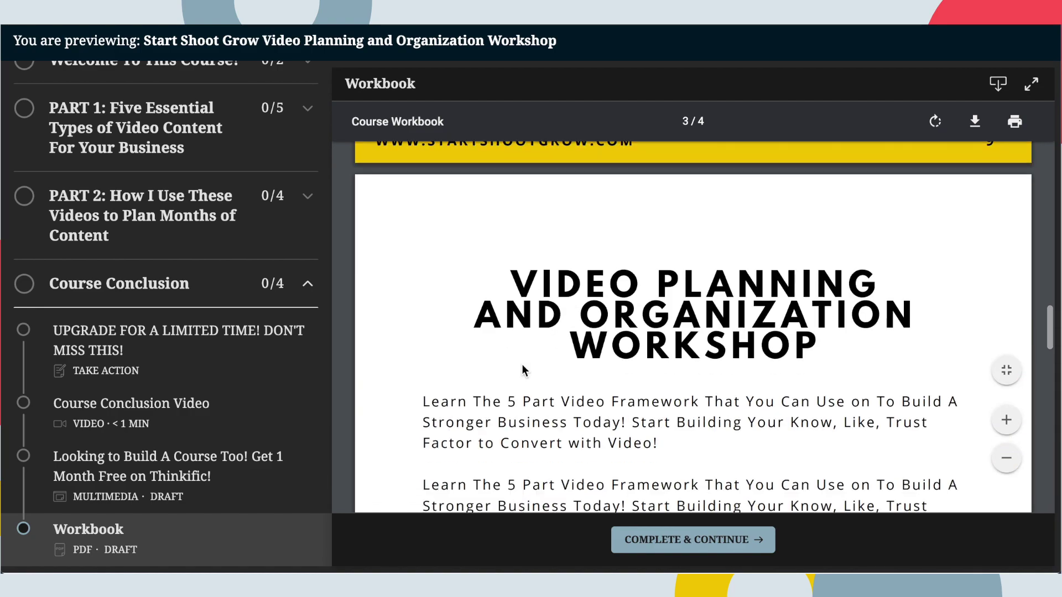
scroll(522, 366, down, 8)
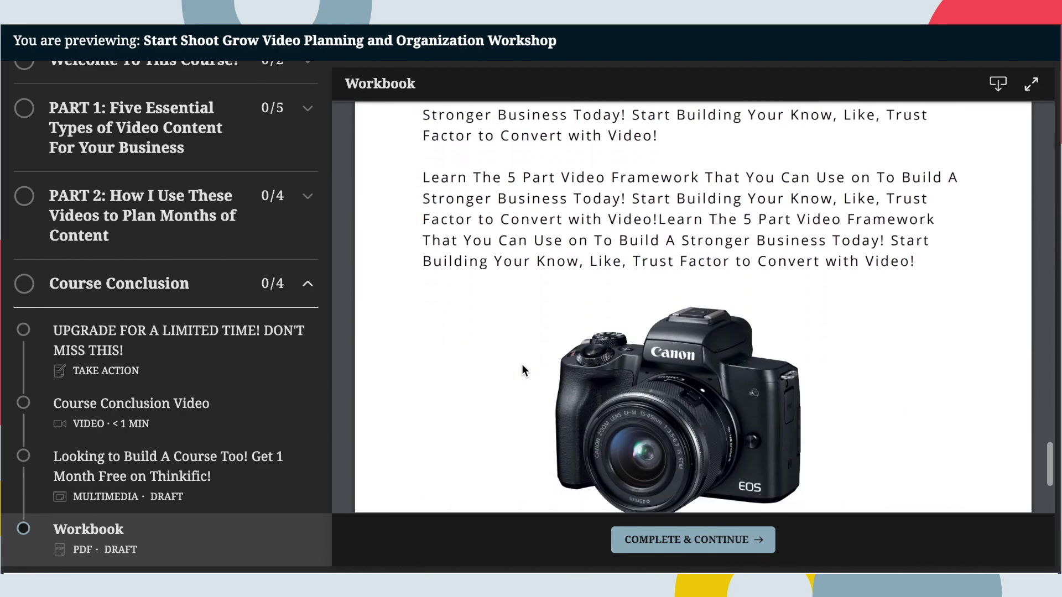
scroll(522, 369, down, 5)
scroll(522, 369, up, 20)
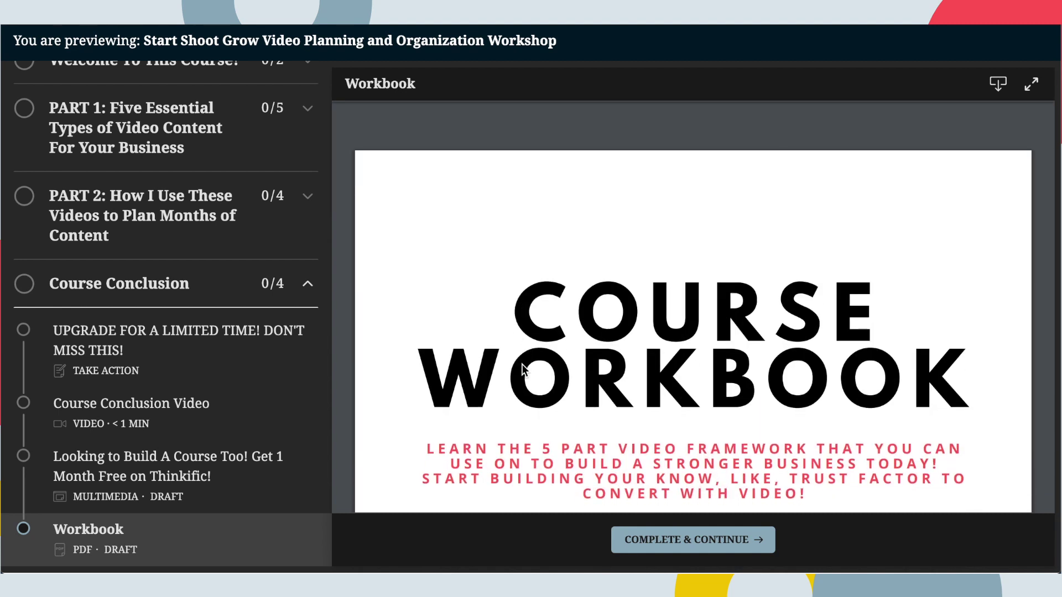
scroll(524, 370, down, 10)
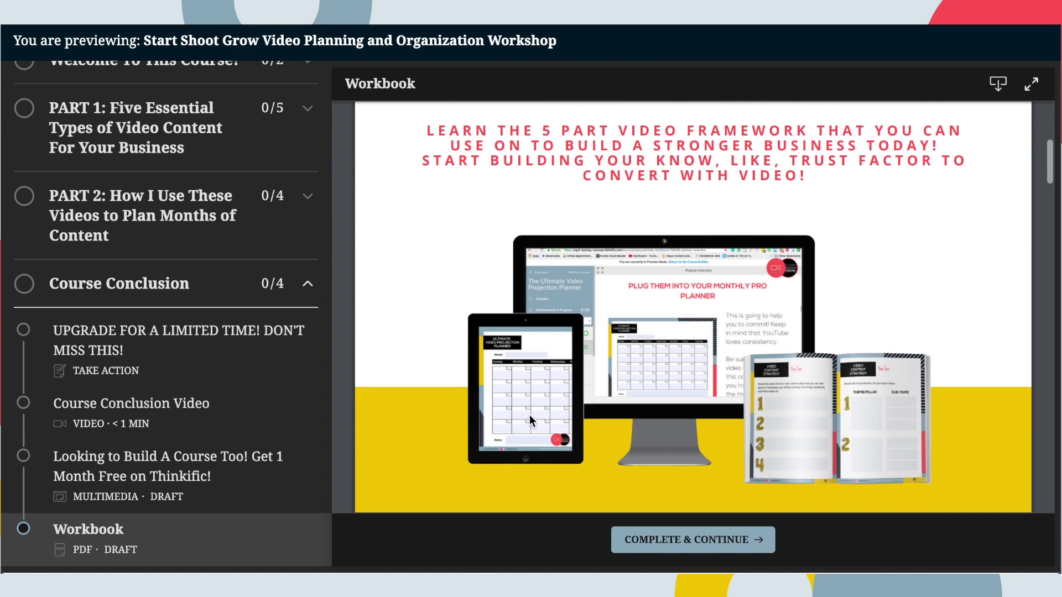
scroll(530, 416, down, 20)
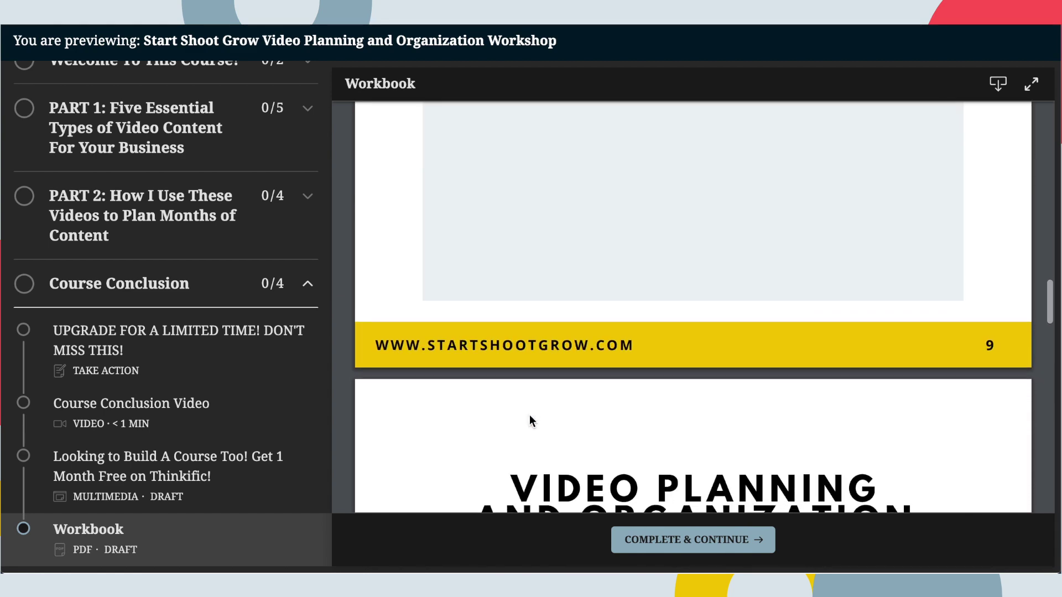
scroll(529, 415, up, 5)
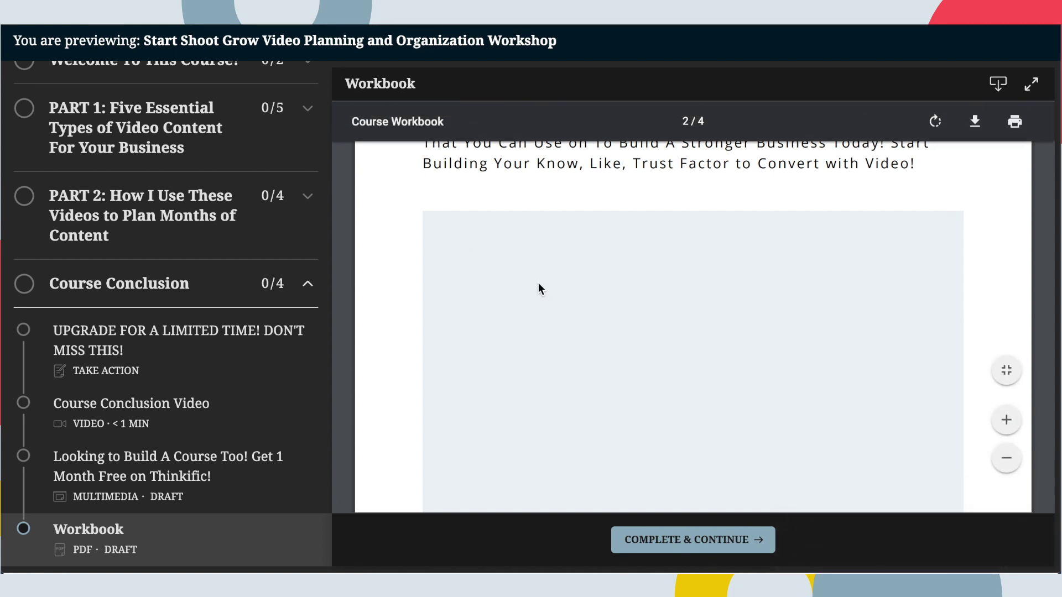
scroll(536, 275, up, 5)
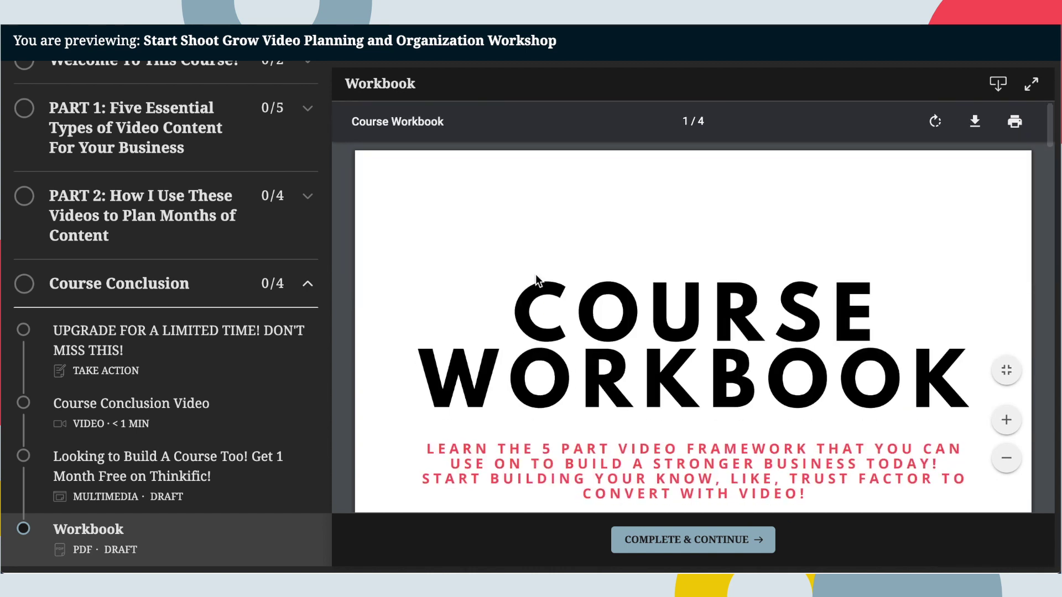